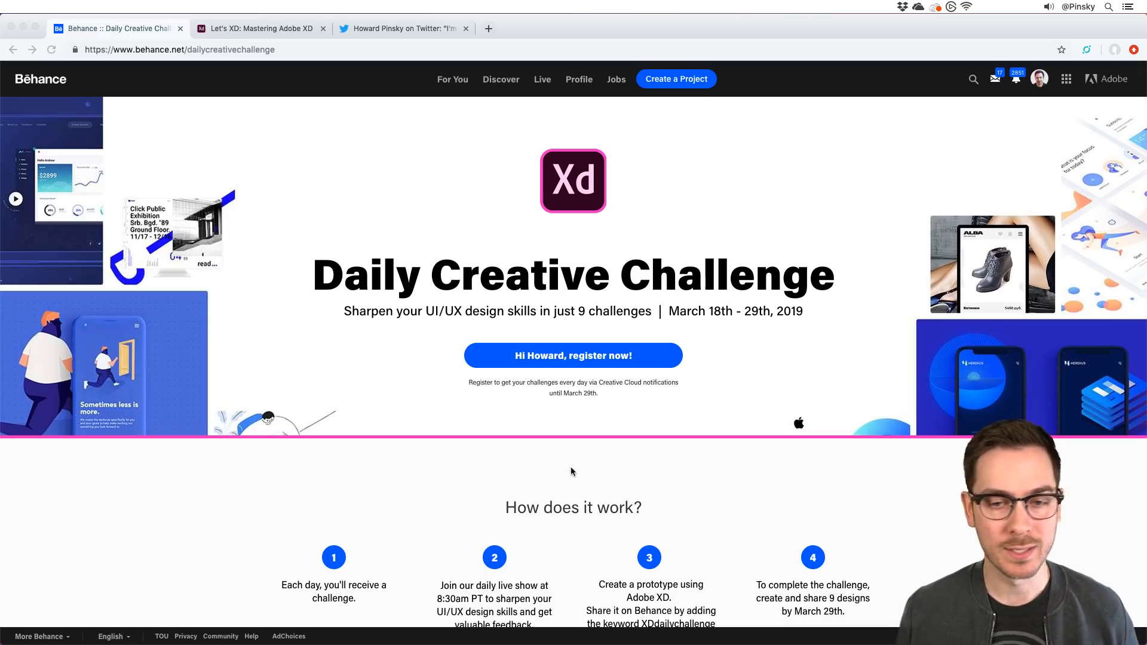
# Step: Read the first three participation instructions under "How does it work?" on the Daily Creative Challenge page
pyautogui.click(358, 293)
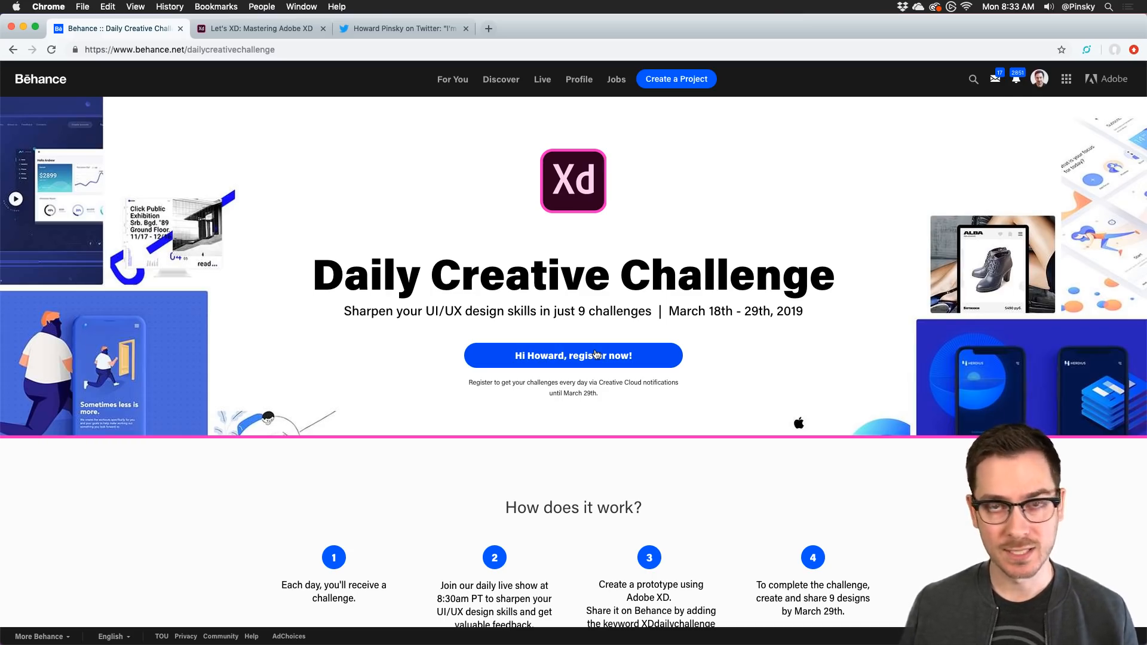
pyautogui.scroll(-5, 595, 354)
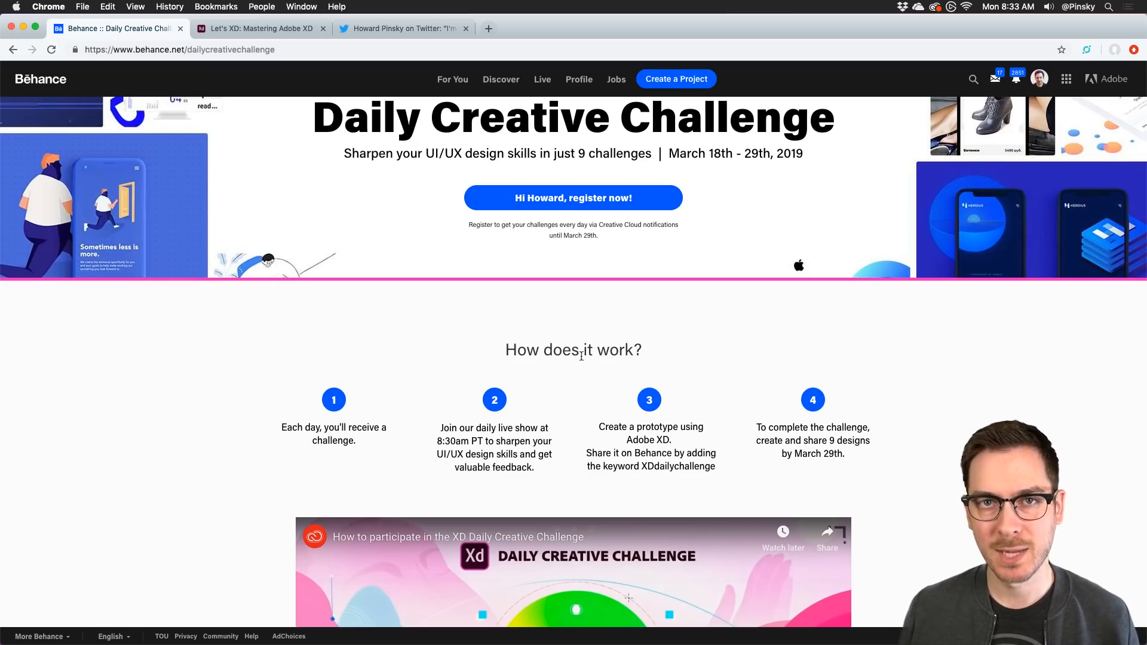
pyautogui.scroll(-1, 367, 352)
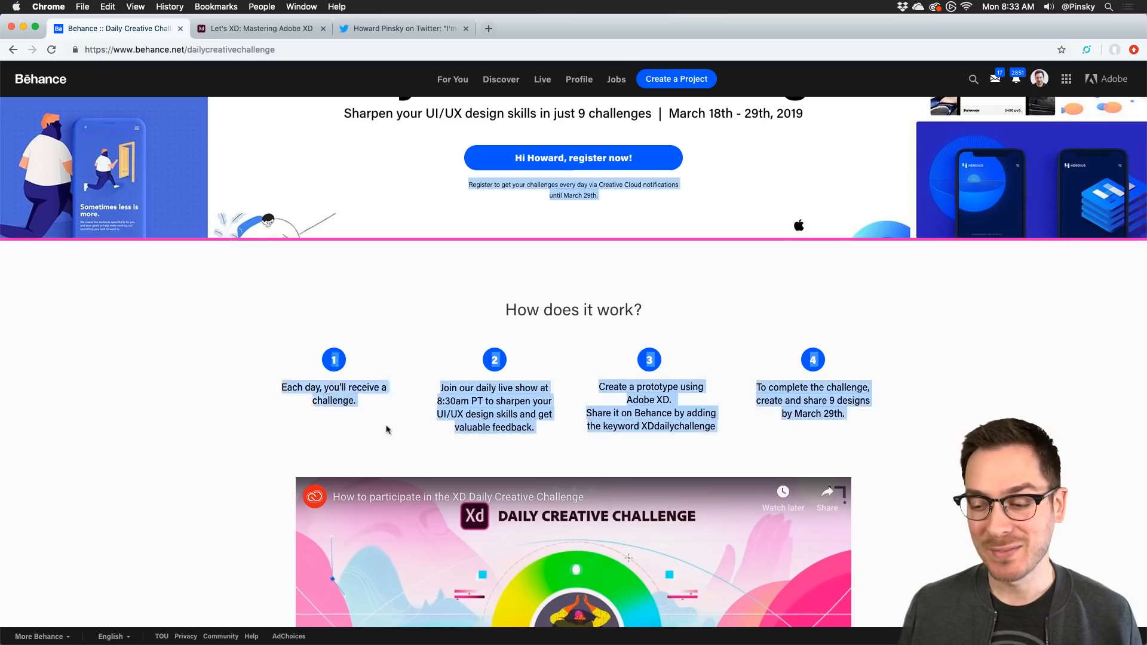
pyautogui.scroll(-1, 448, 367)
pyautogui.moveTo(447, 368); pyautogui.dragTo(525, 393)
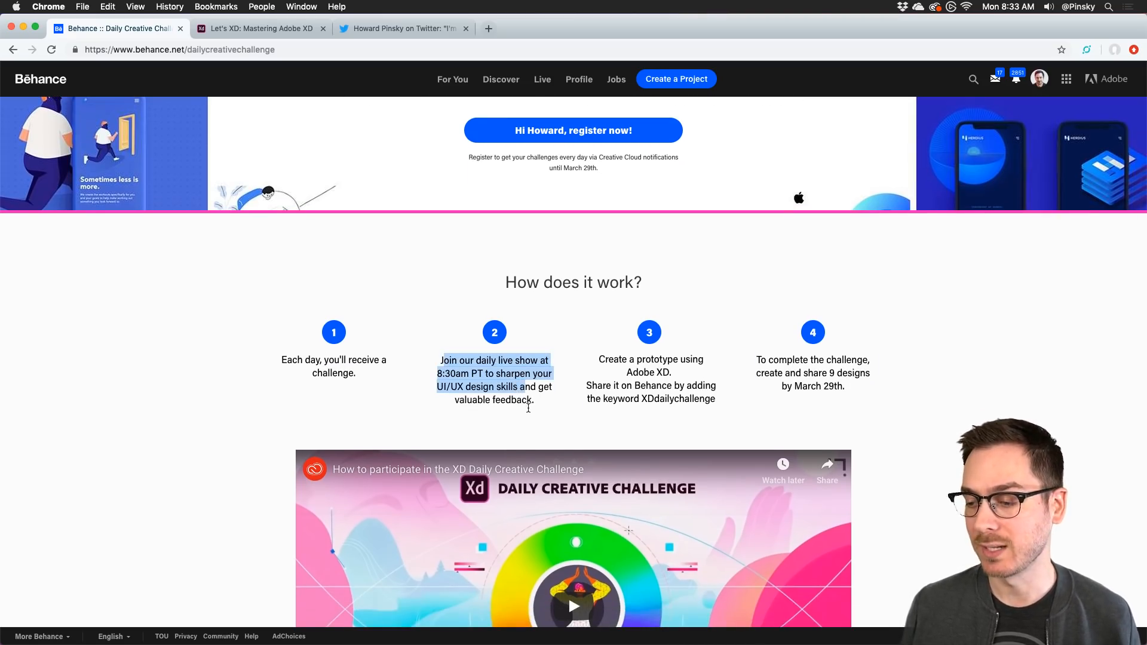
pyautogui.click(528, 408)
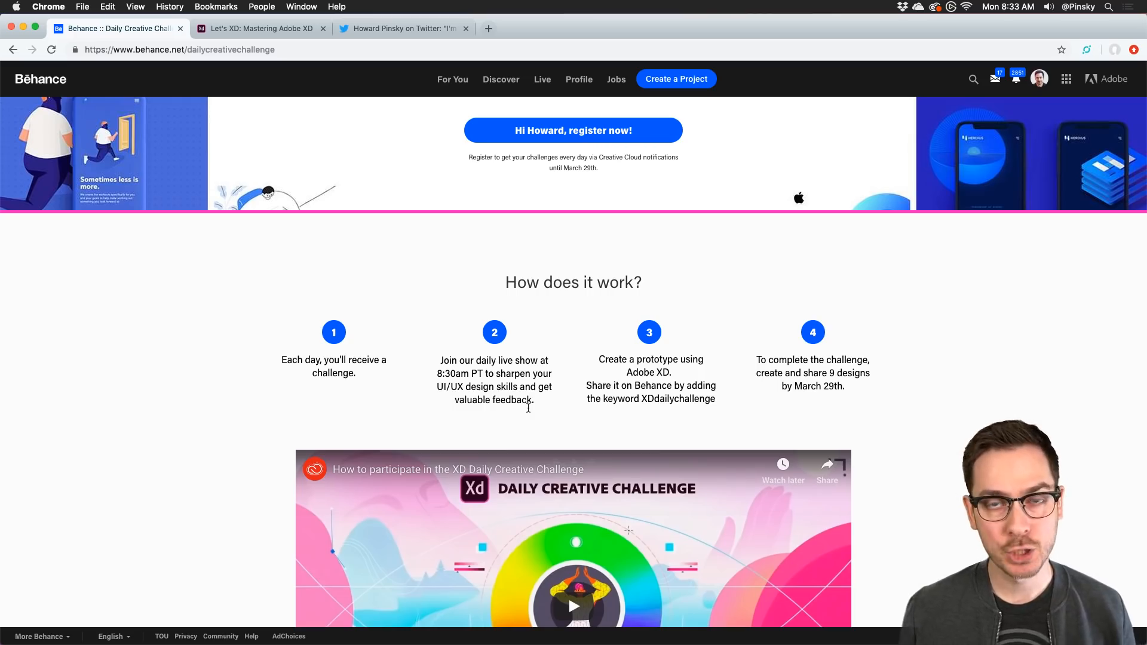
pyautogui.moveTo(638, 360); pyautogui.dragTo(656, 386)
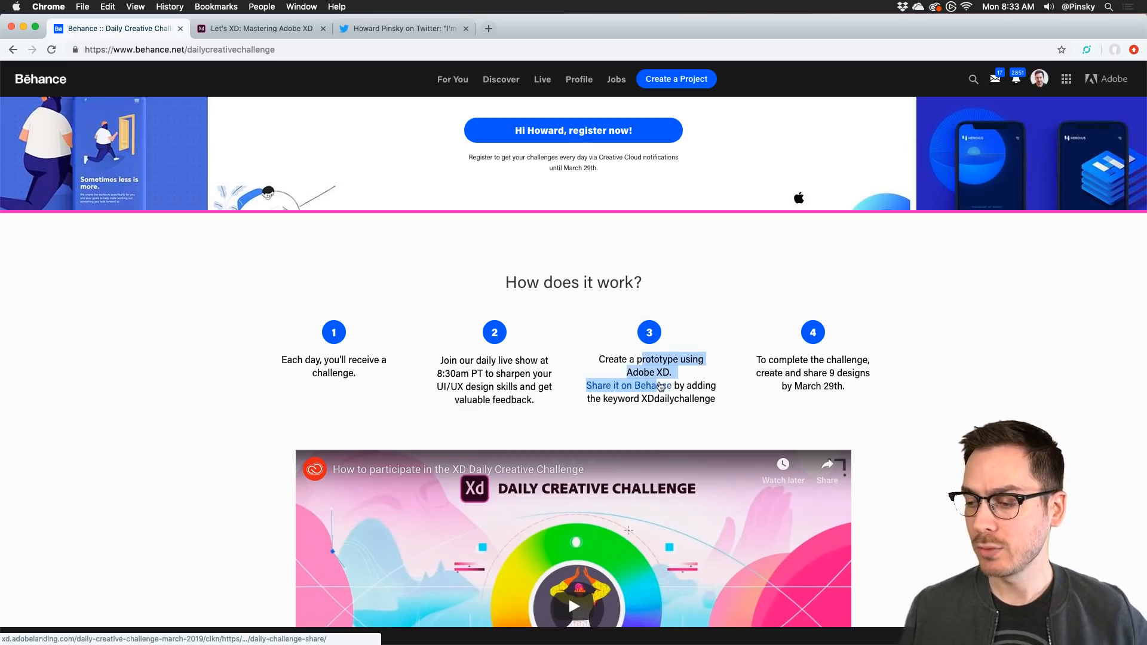
pyautogui.click(686, 389)
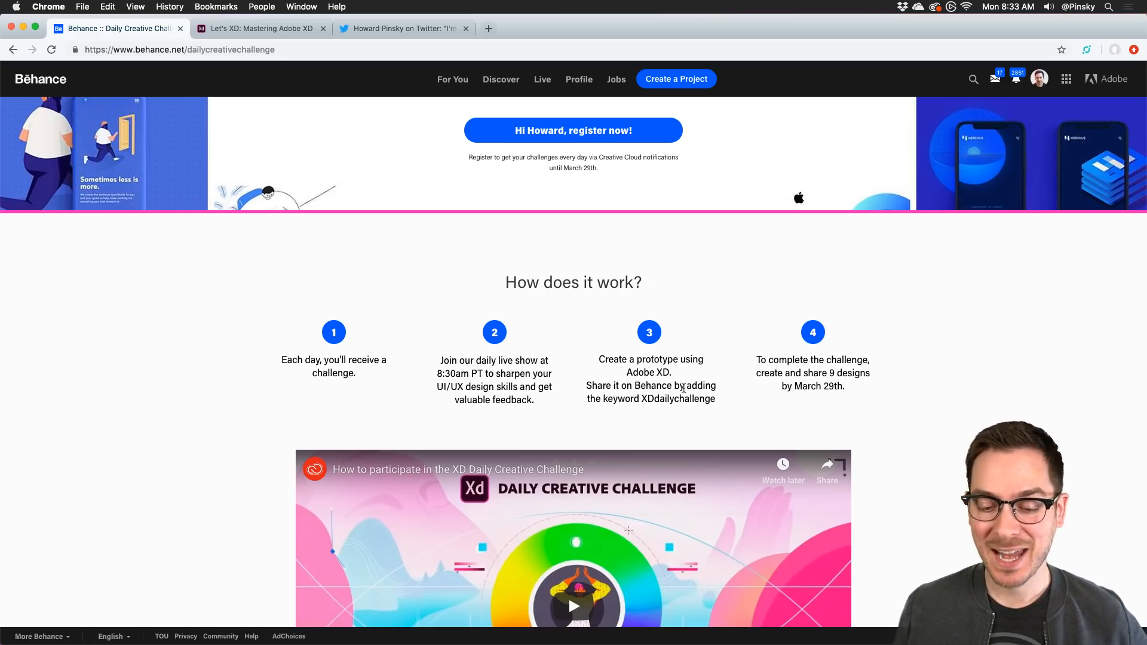
# Step: Review the fourth instruction on completing the challenge and the Next Steps section with the XD and Slack offers
pyautogui.scroll(4, 686, 388)
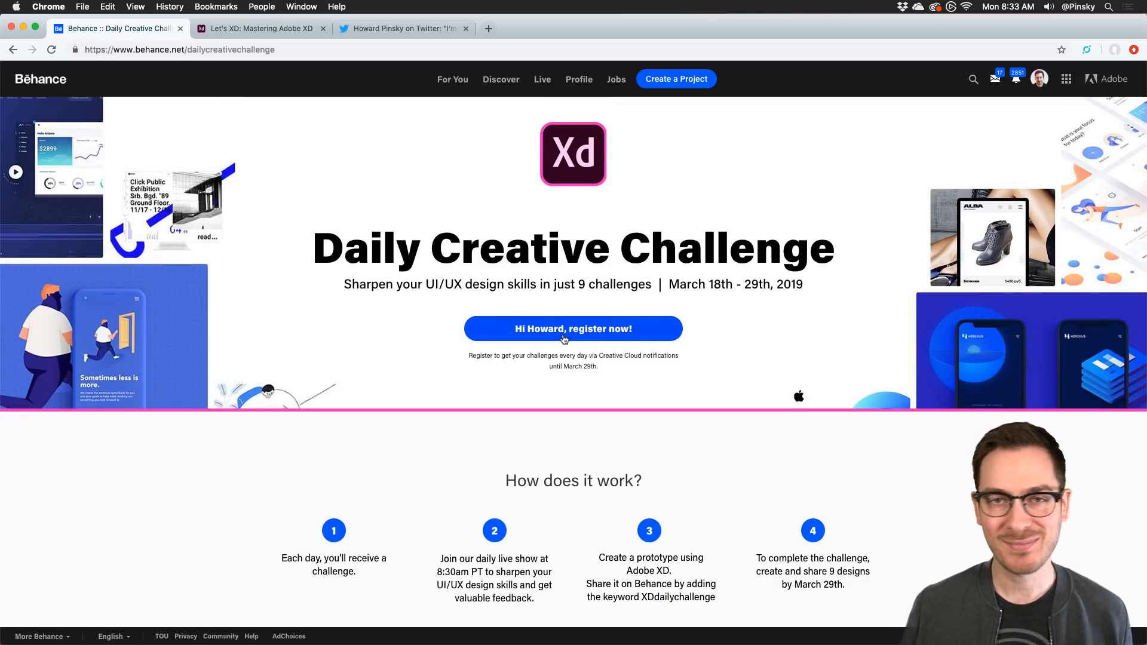
pyautogui.scroll(-3, 598, 344)
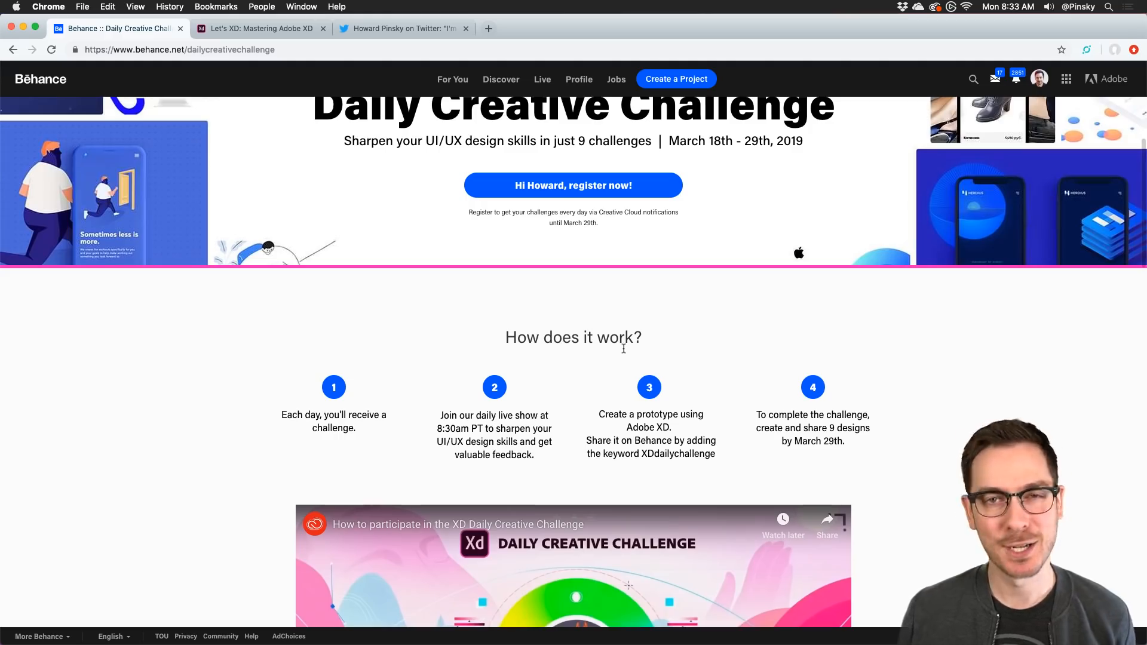
pyautogui.scroll(-2, 658, 347)
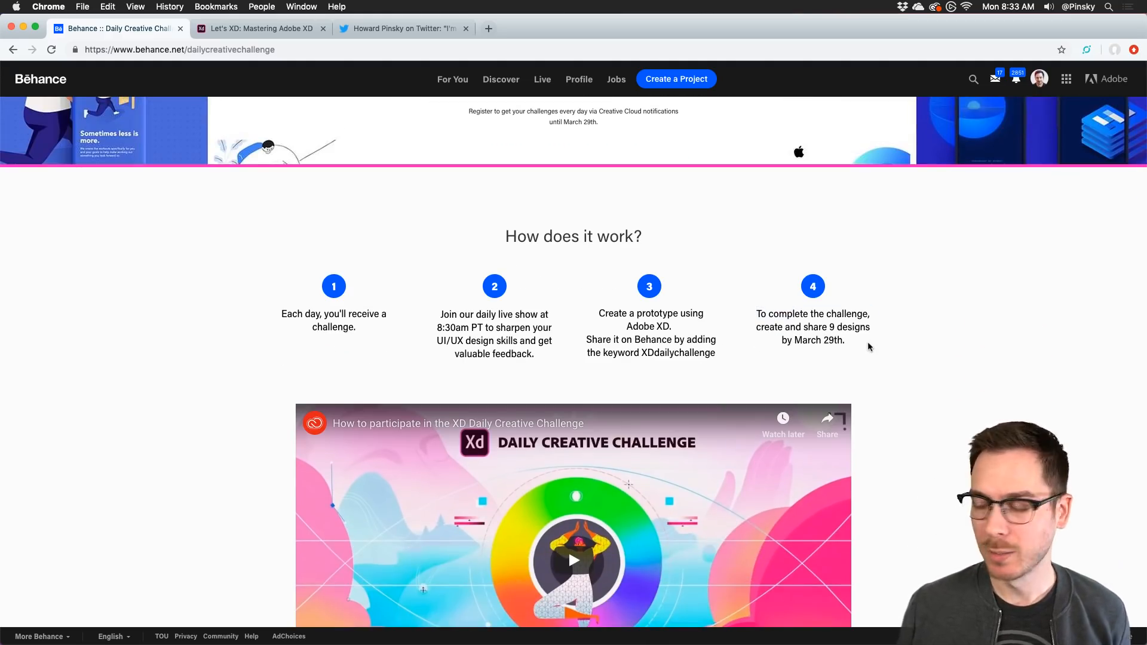
pyautogui.moveTo(779, 314); pyautogui.dragTo(853, 341)
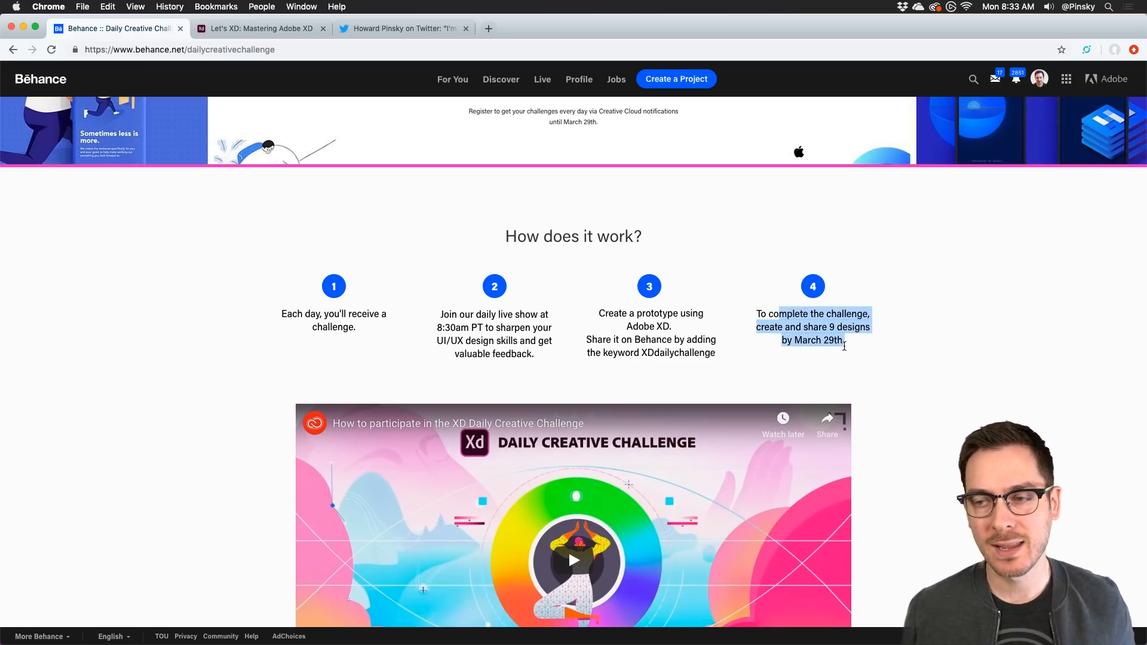
pyautogui.click(837, 338)
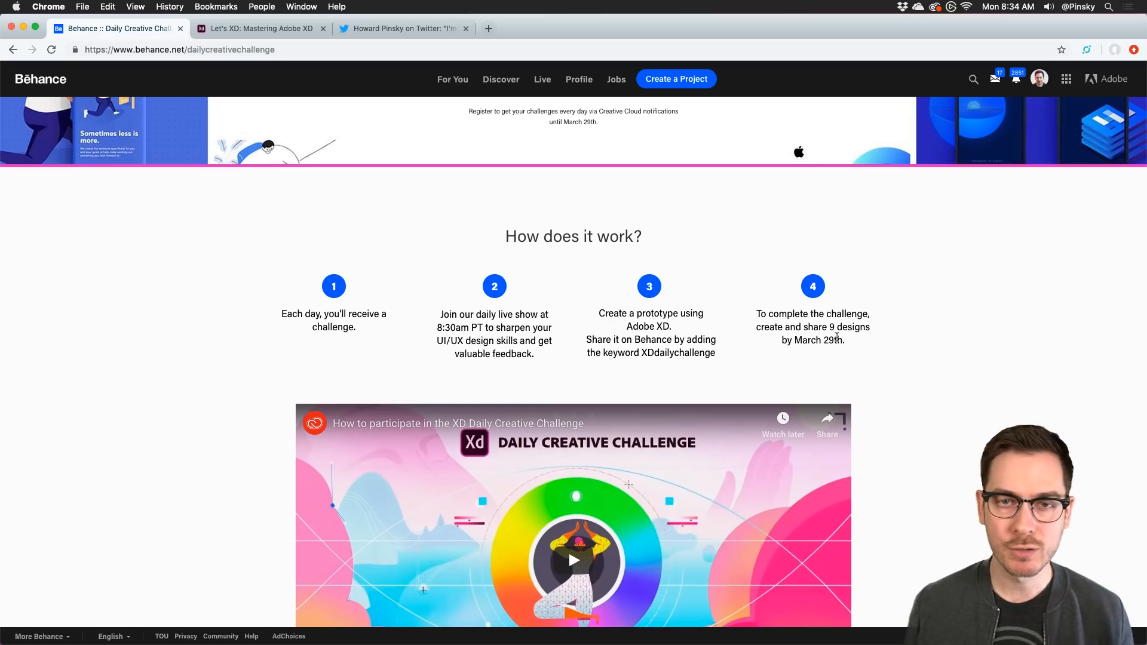
pyautogui.scroll(-10, 837, 339)
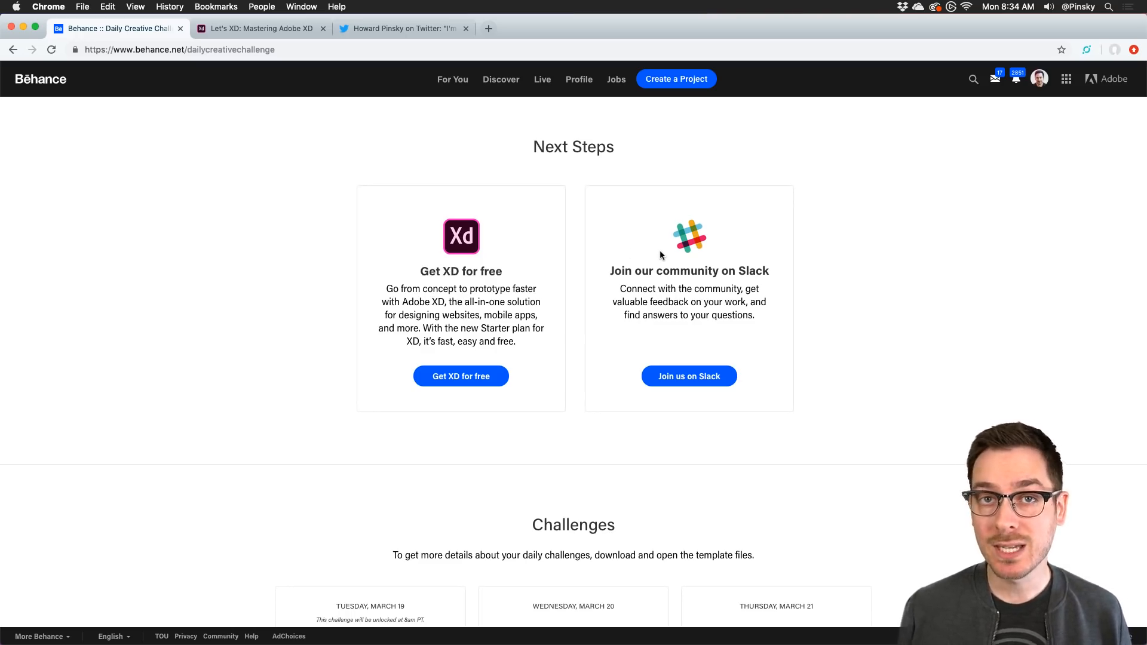
# Step: Switch to Slack, mark the #introductions messages as read, and browse the recent posts in #design_feedback
pyautogui.press('super+Tab')
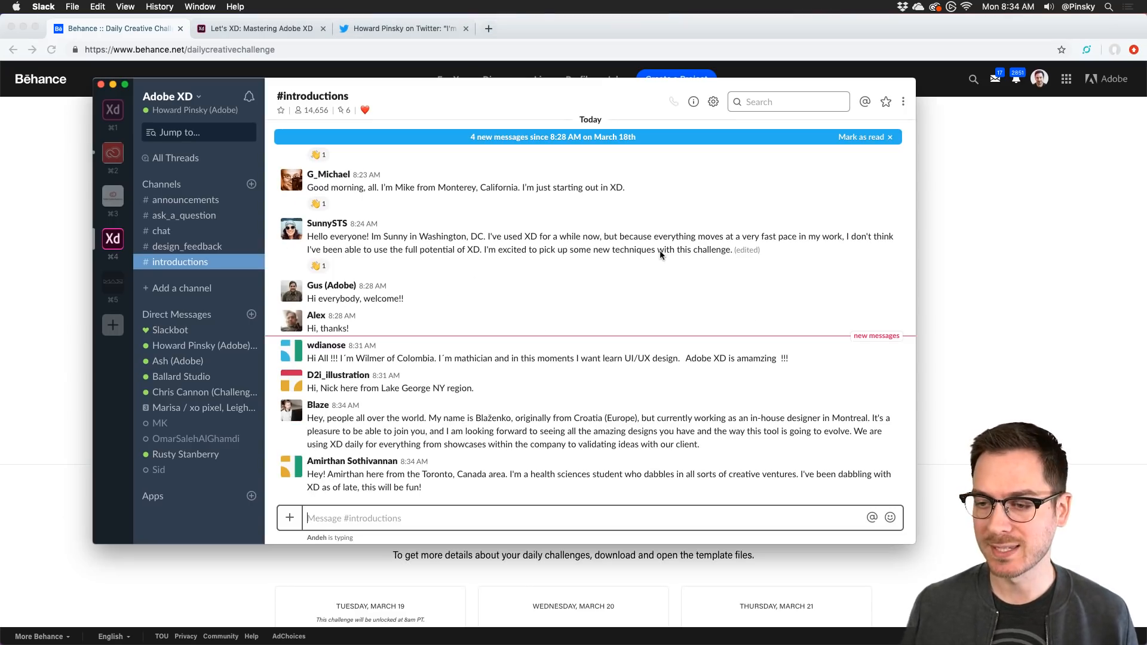
pyautogui.click(890, 136)
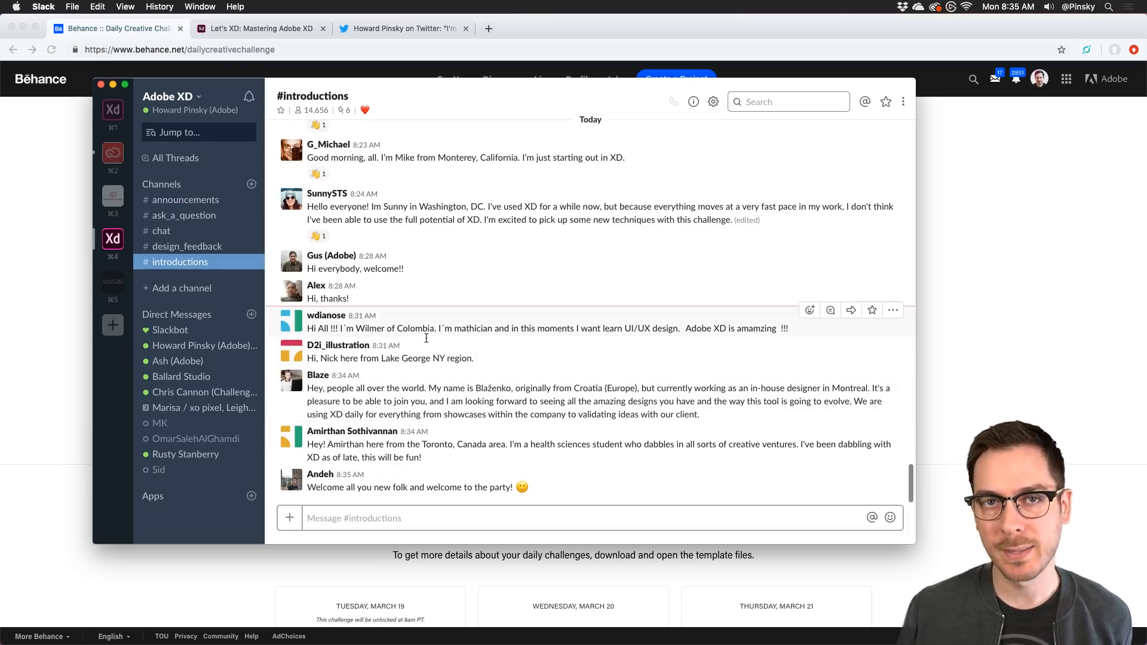
pyautogui.click(204, 247)
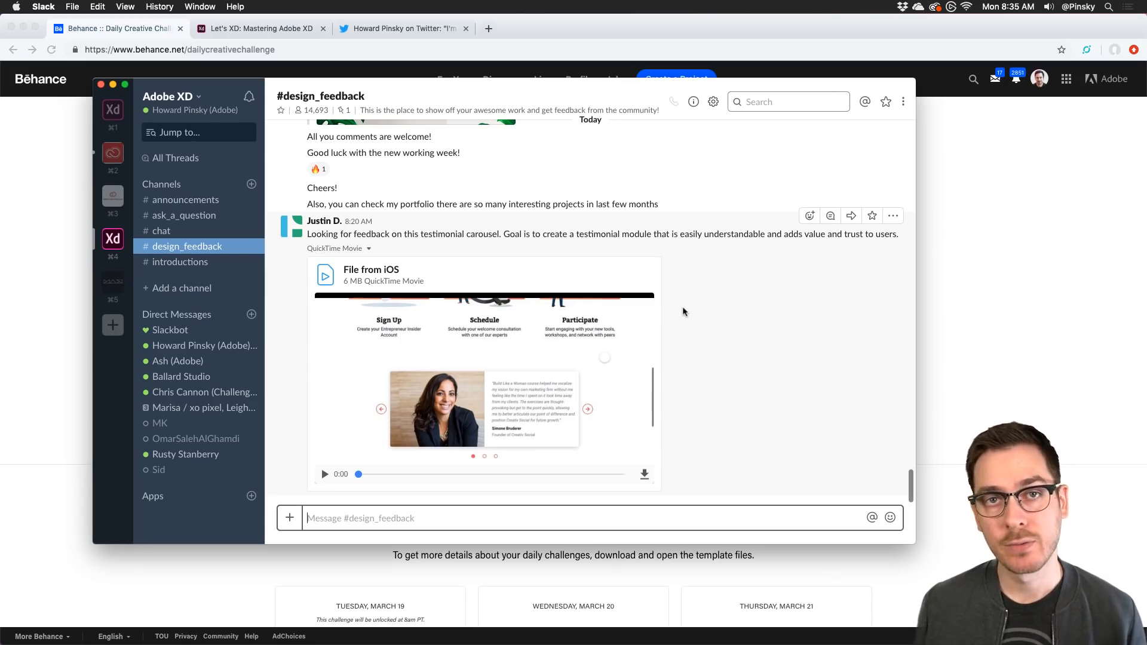
pyautogui.scroll(10, 683, 311)
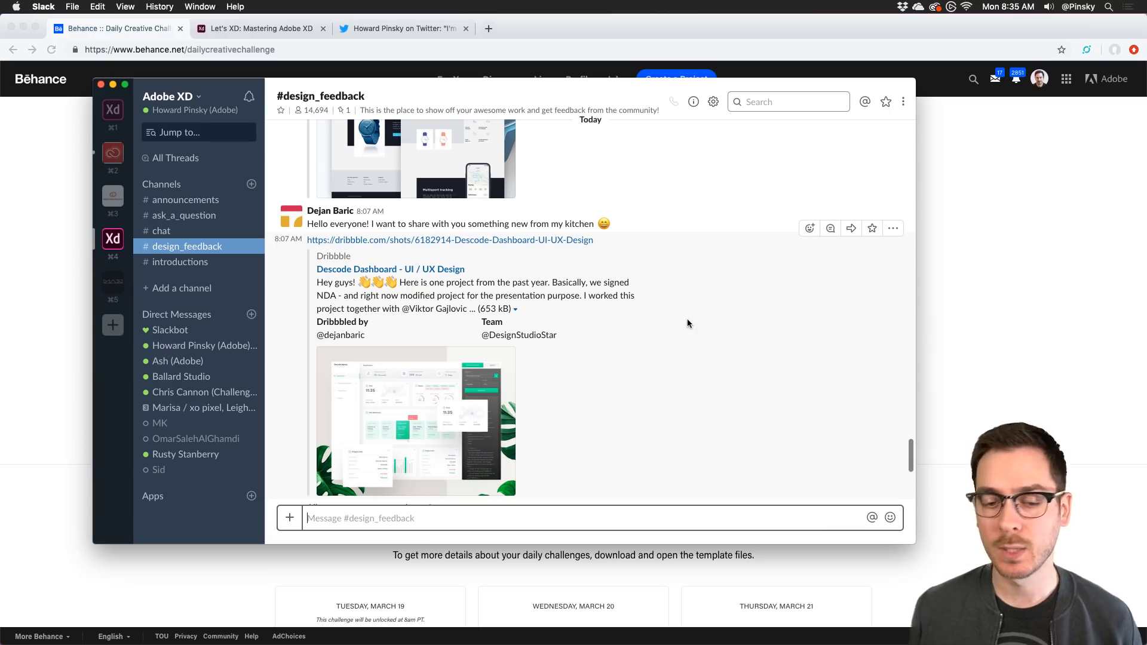
pyautogui.scroll(-6, 688, 323)
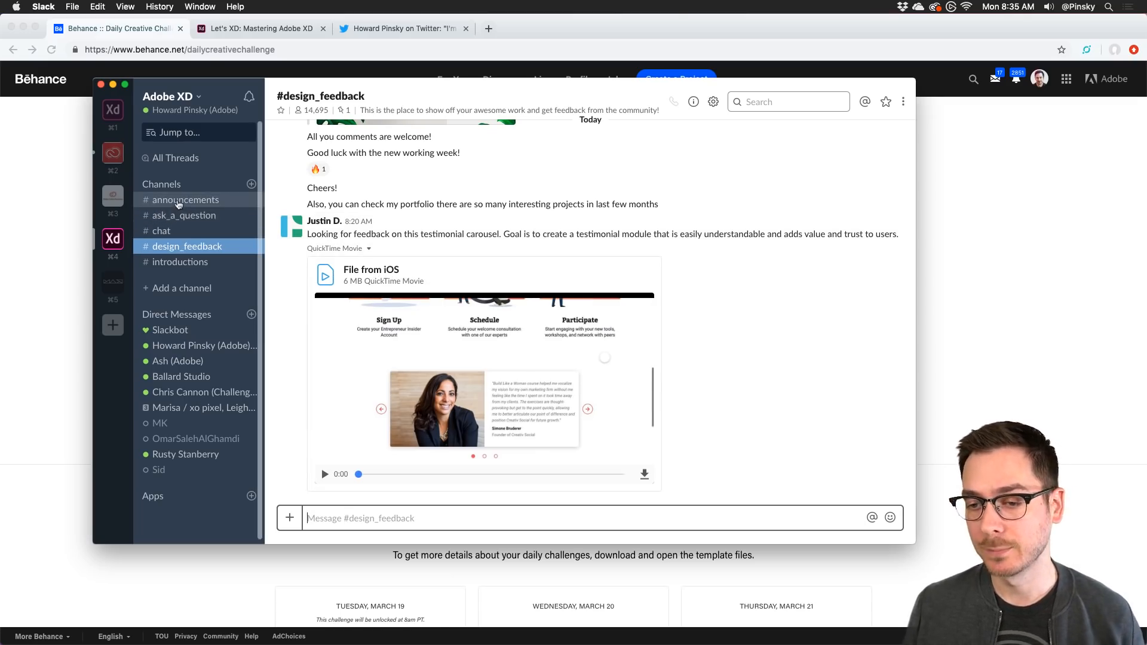
# Step: Return to the Behance challenge page in Chrome and view the dated cards in the Challenges section
pyautogui.click(53, 219)
pyautogui.scroll(-7, 131, 246)
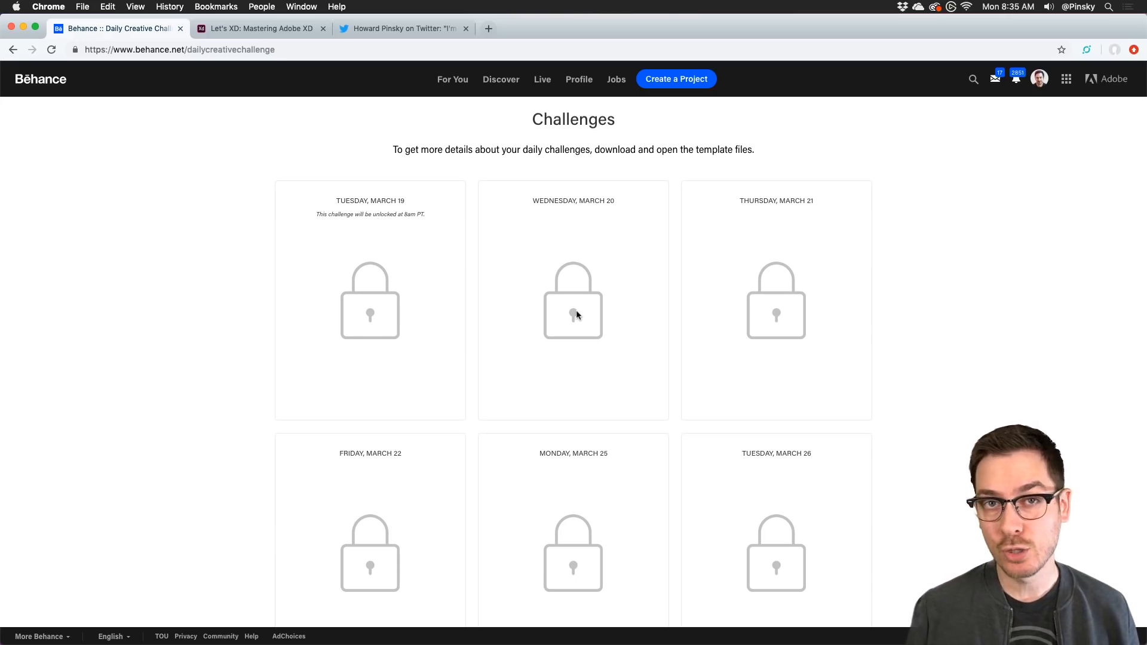
# Step: Open the letsxd.com site and look over its "Design. Prototype. Share." and "Start Quickly" lessons
pyautogui.click(278, 29)
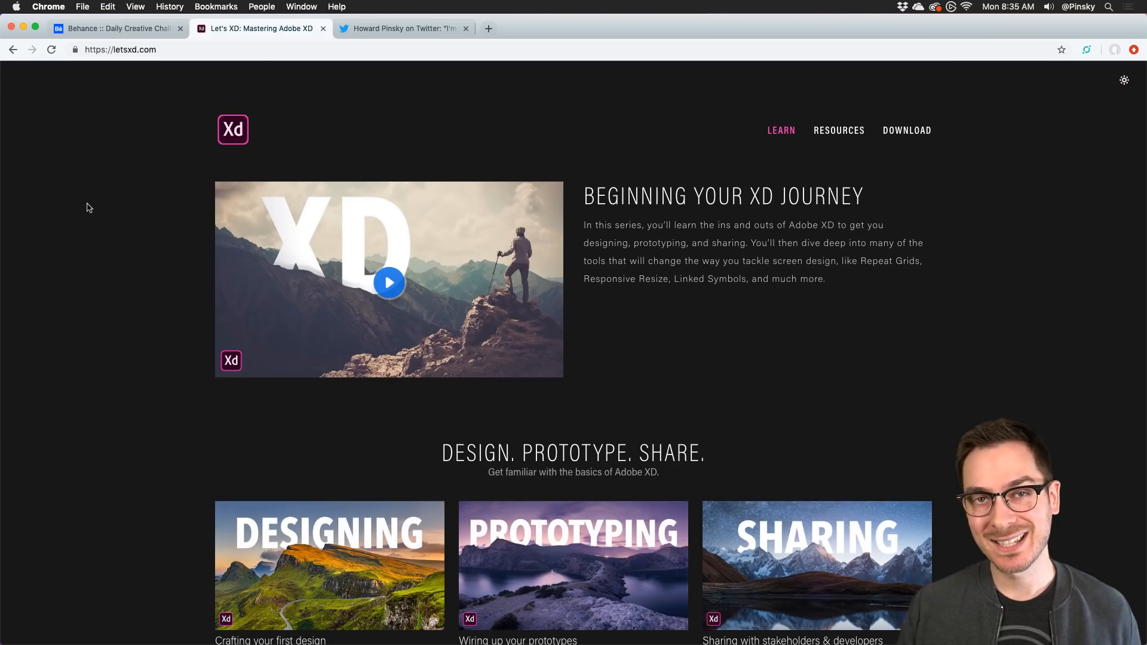
pyautogui.click(117, 52)
pyautogui.press('super+Tab')
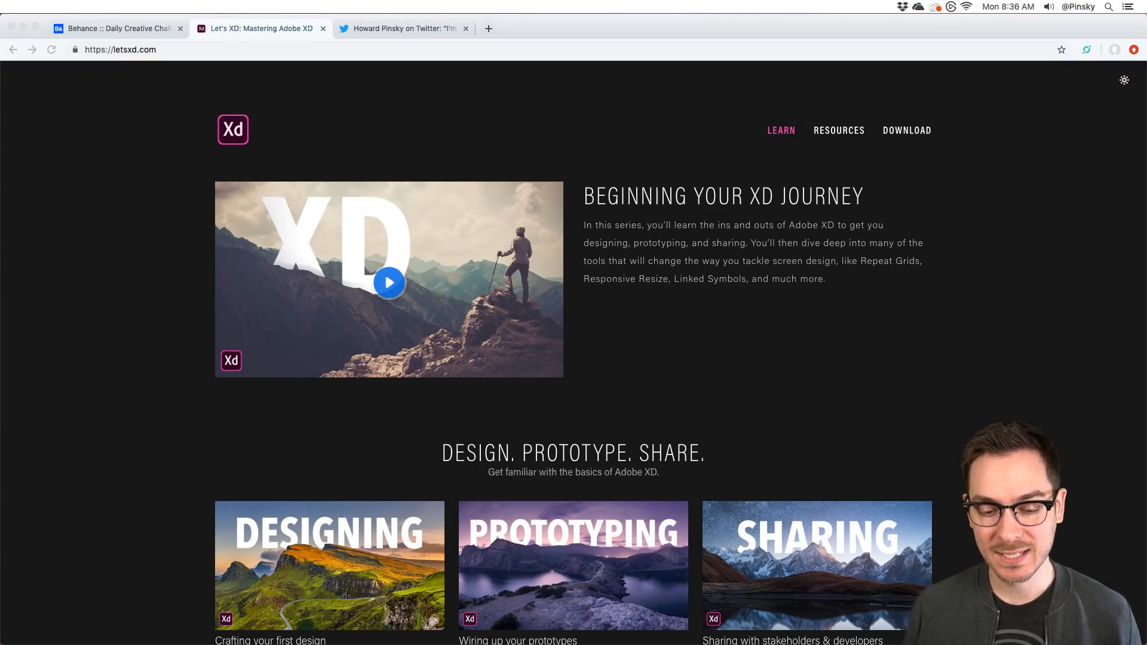
pyautogui.press('super+Tab')
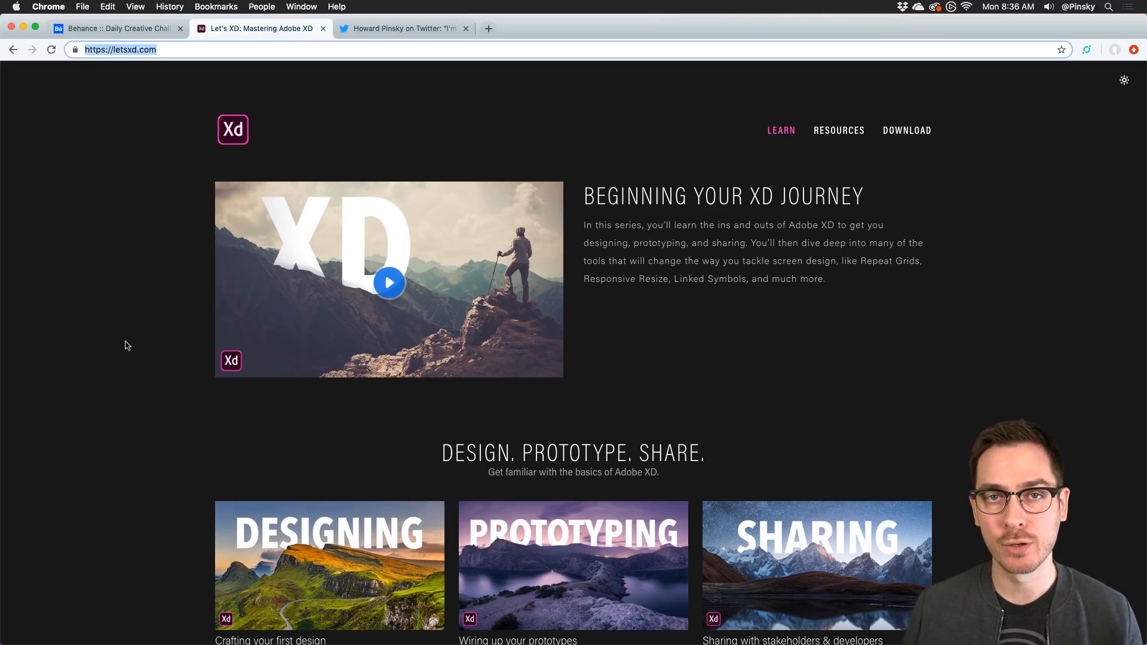
pyautogui.scroll(-5, 128, 345)
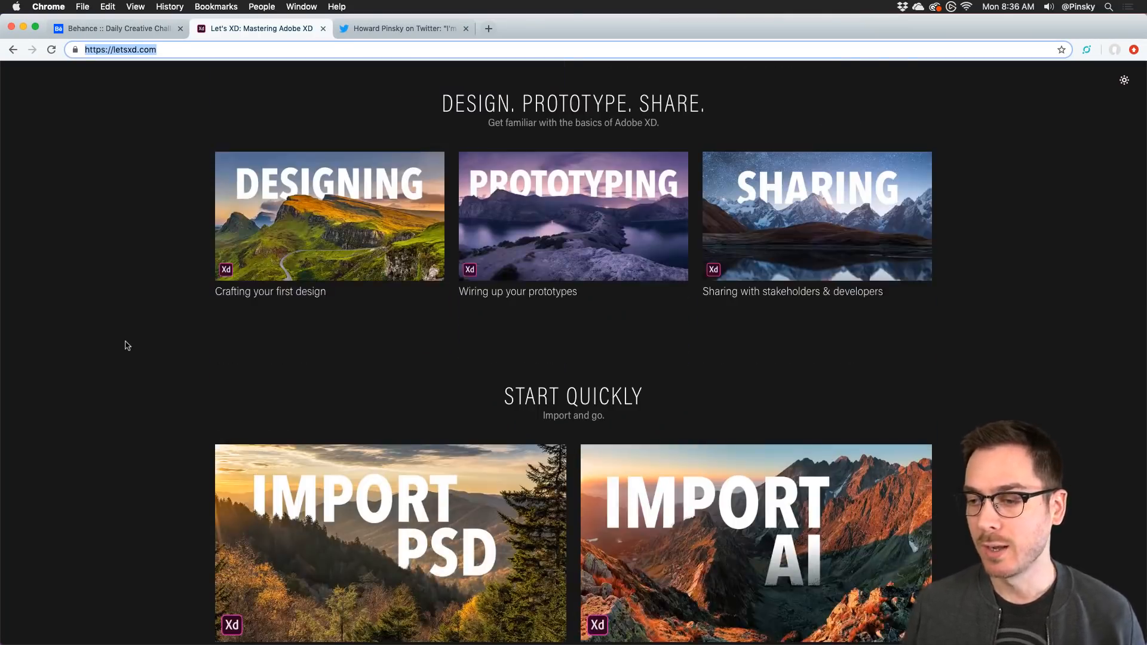
pyautogui.click(136, 221)
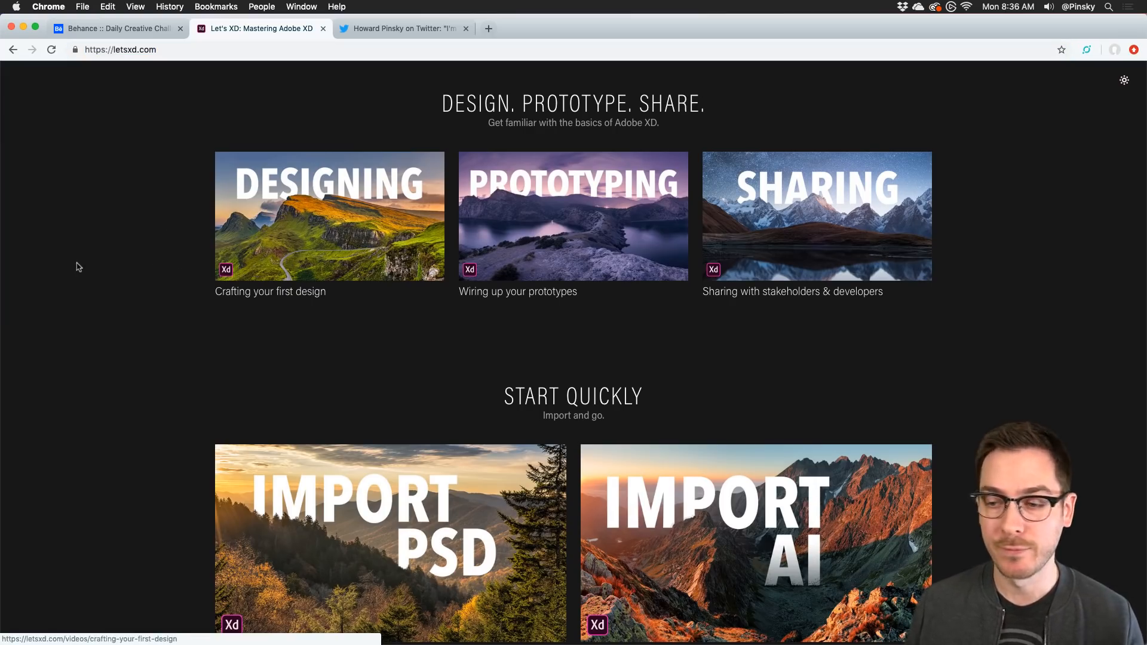
# Step: Examine the "Tools of the Trade" and "Get Creating" lessons on letsxd.com and return to the page's beginning
pyautogui.scroll(-5, 78, 263)
pyautogui.scroll(-3, 95, 261)
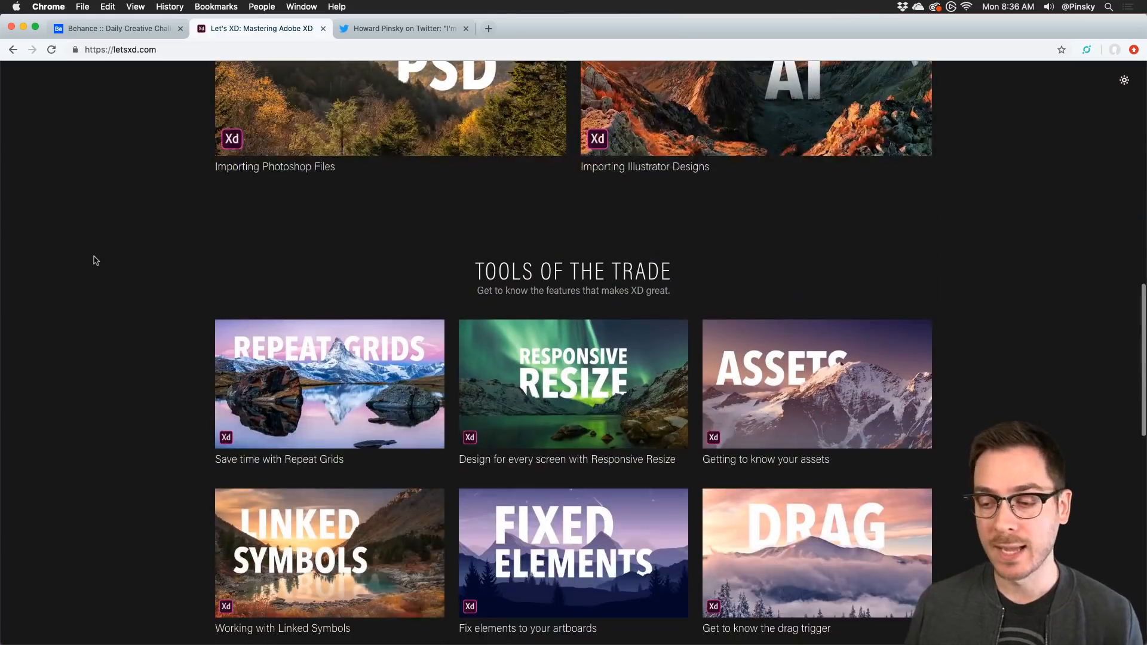
pyautogui.scroll(1, 113, 250)
pyautogui.scroll(-3, 132, 247)
pyautogui.scroll(-2, 132, 247)
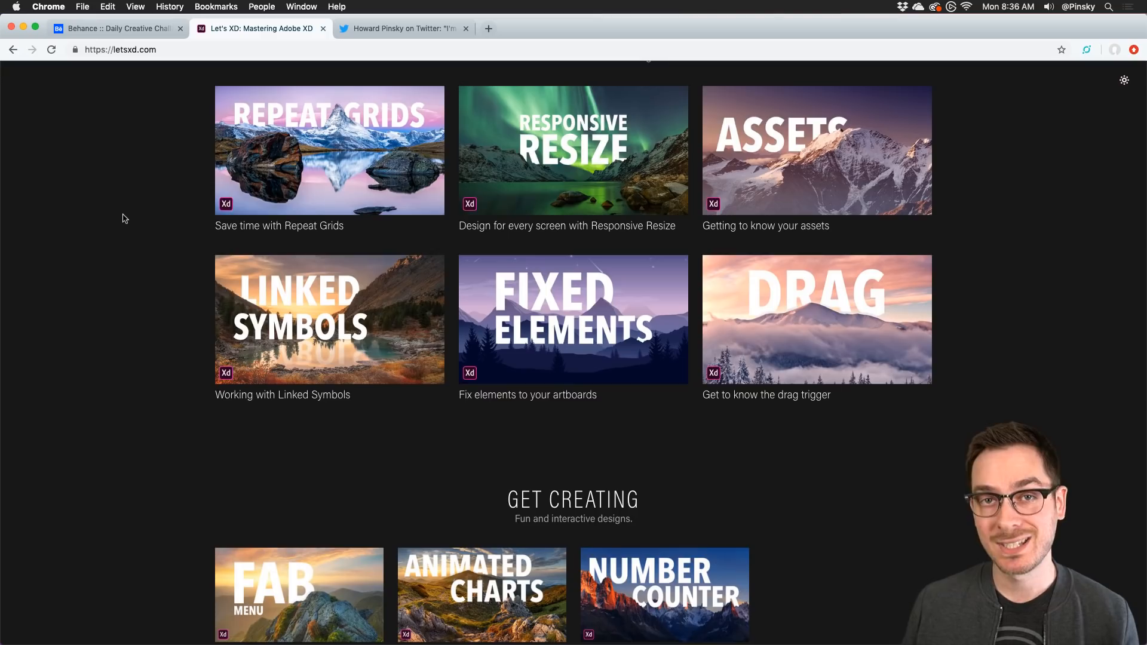
pyautogui.scroll(-4, 125, 218)
pyautogui.scroll(4, 127, 222)
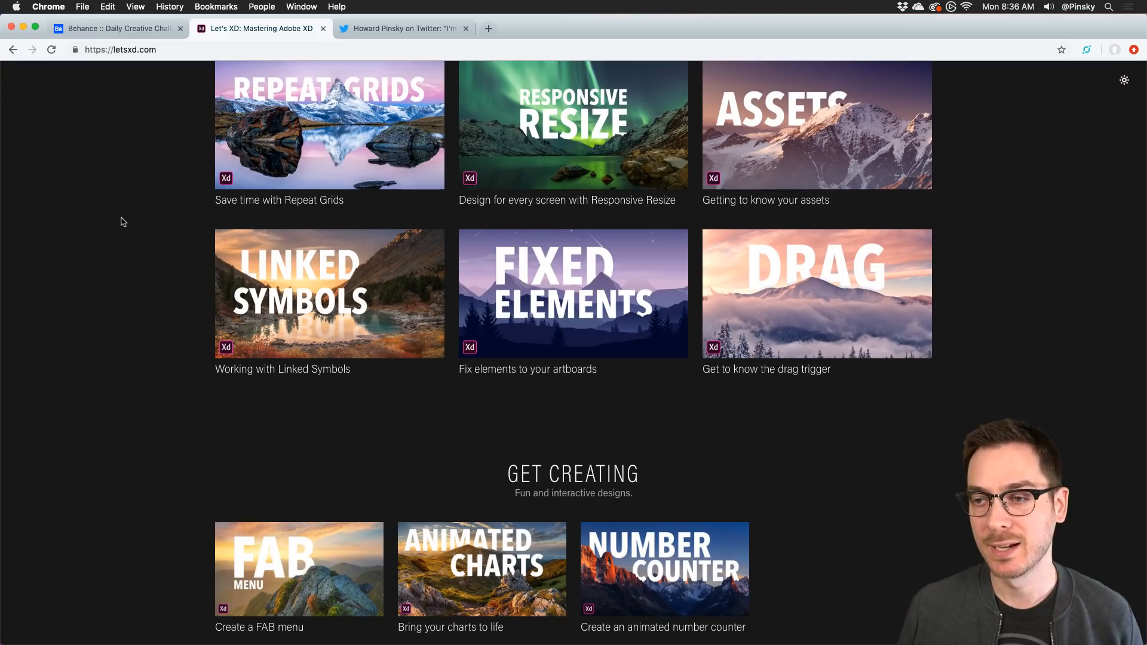
pyautogui.scroll(10, 122, 220)
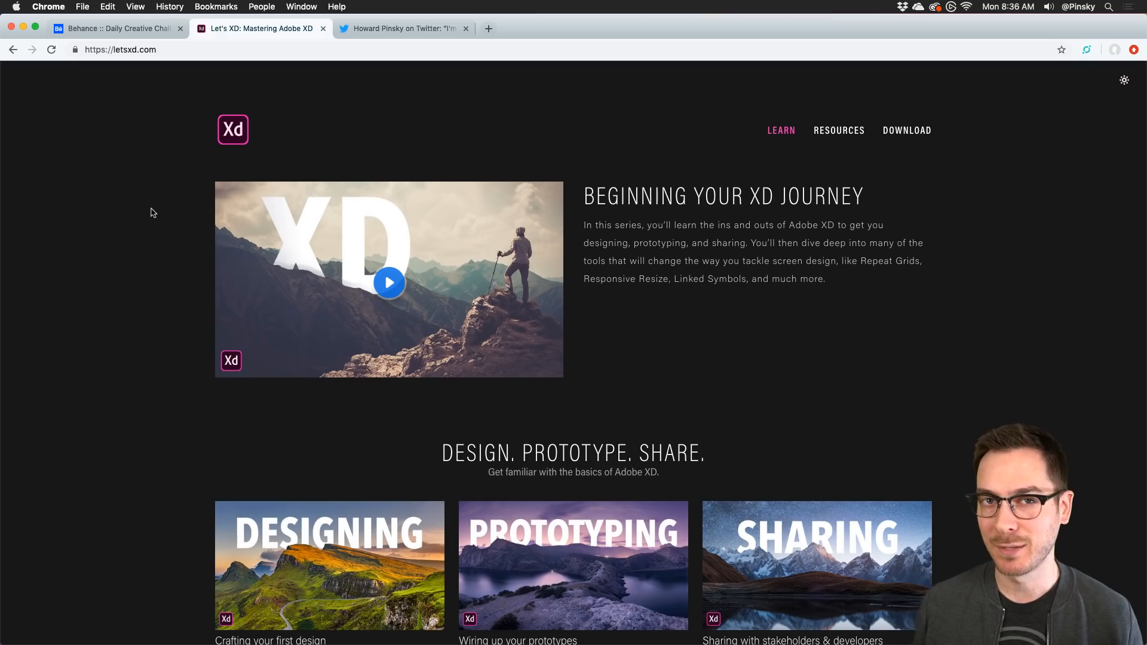
# Step: View the open tweet about testing an upcoming Adobe XD feature, and go back to the Behance challenge page
pyautogui.click(455, 28)
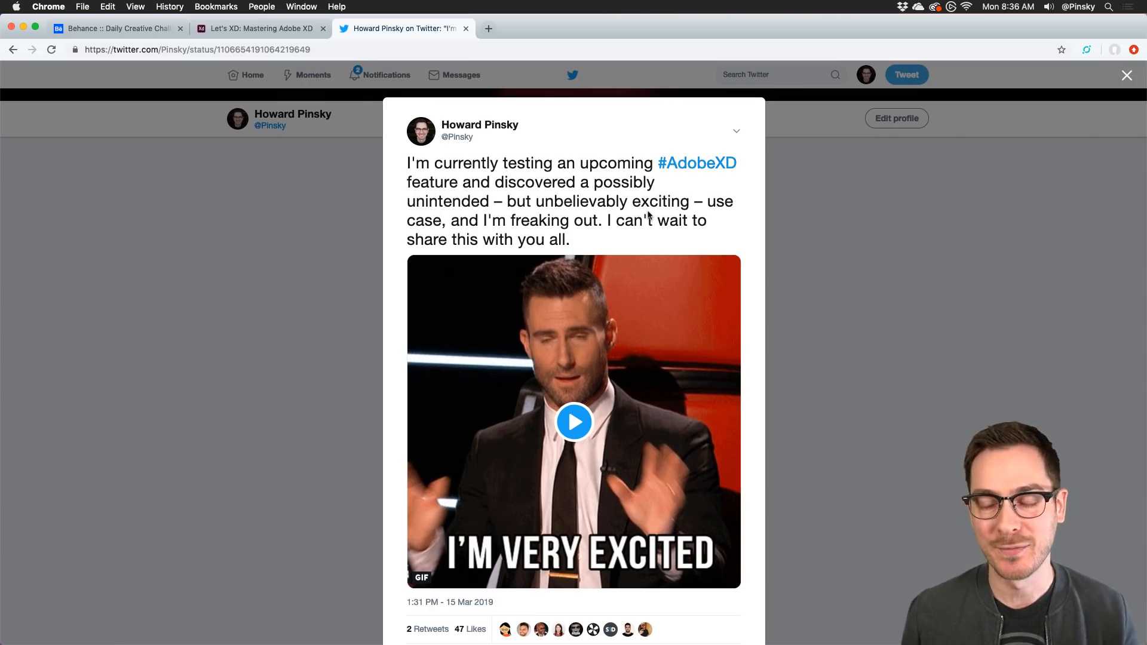
pyautogui.click(122, 30)
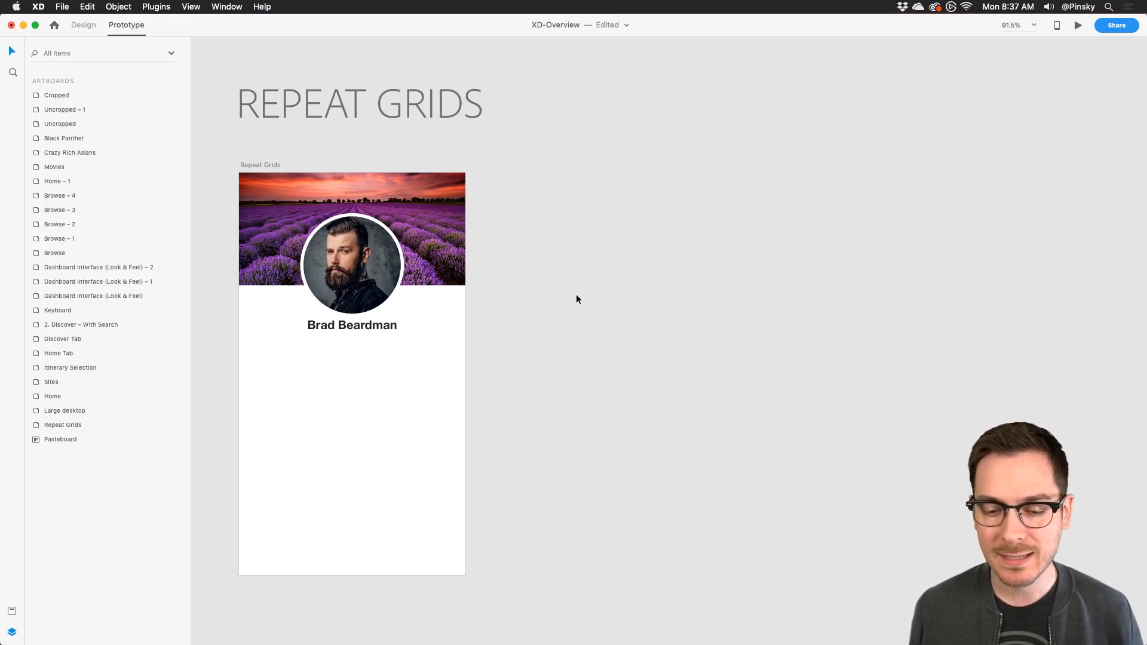
# Step: Check the document's assets, show the layers of the Repeat Grids artboard, and change from Prototype to Design mode
pyautogui.click(12, 610)
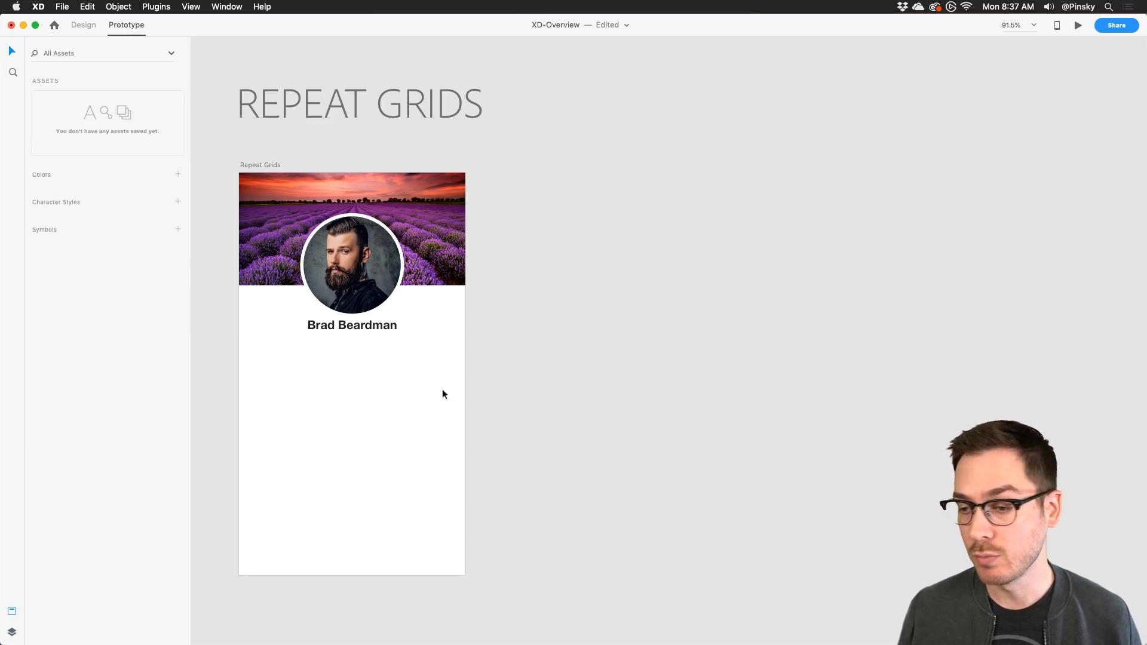
pyautogui.click(12, 632)
pyautogui.click(346, 358)
pyautogui.press('super+3')
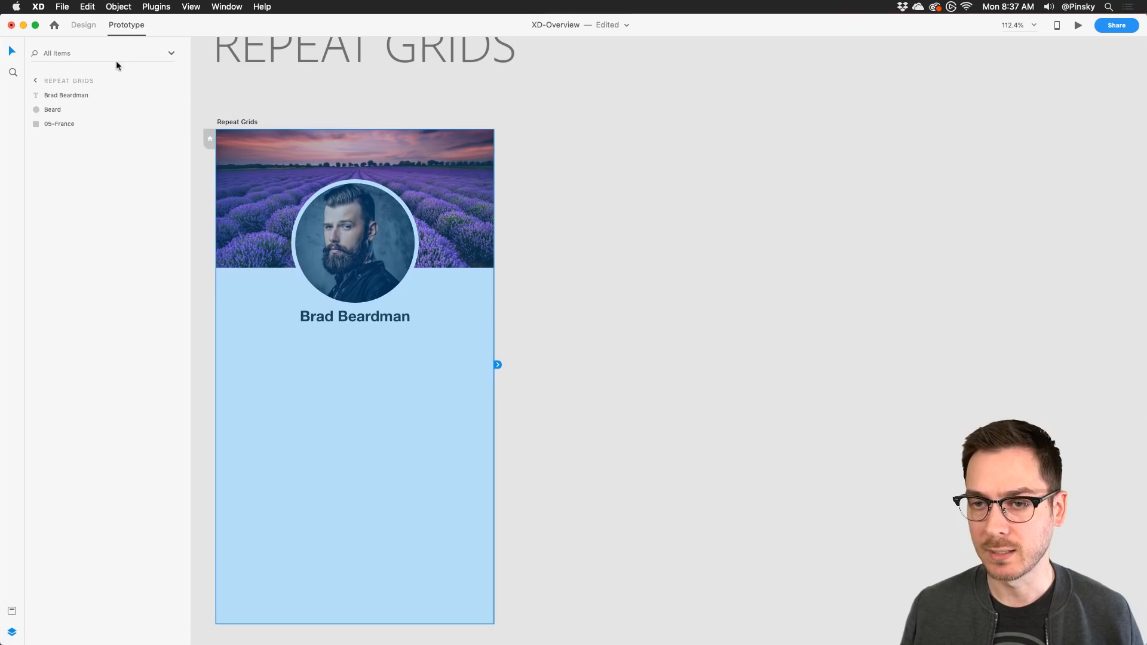
pyautogui.click(83, 25)
pyautogui.scroll(-3, 392, 357)
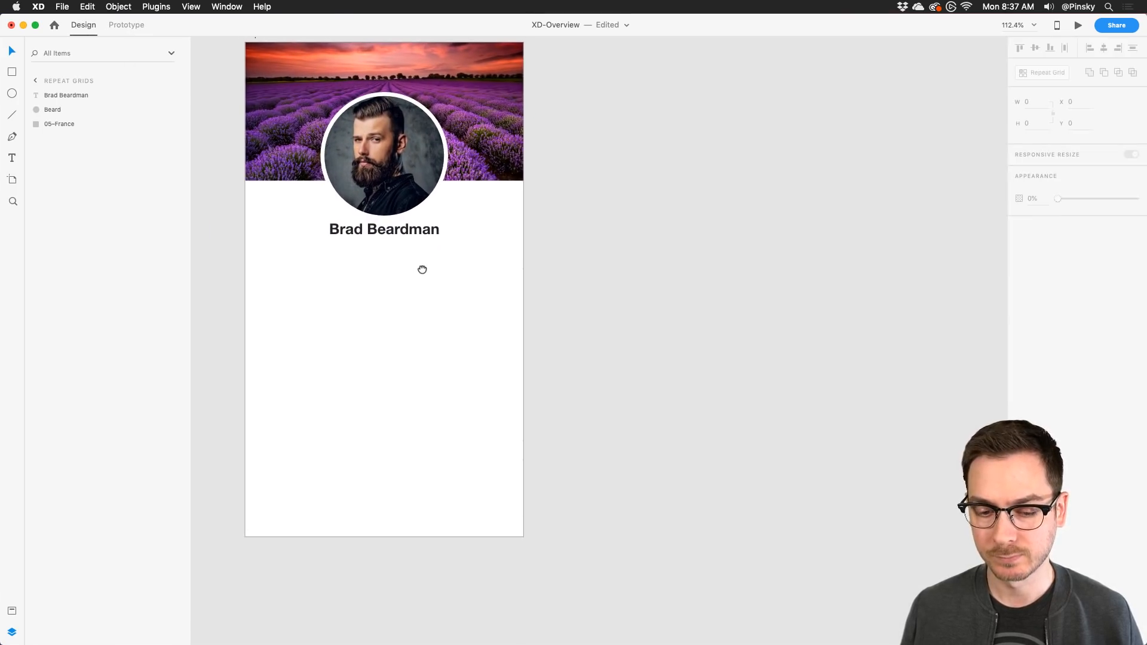
# Step: Draw a rectangle about 156 by 126 below the profile name, near the left edge of the Repeat Grids artboard
pyautogui.click(12, 72)
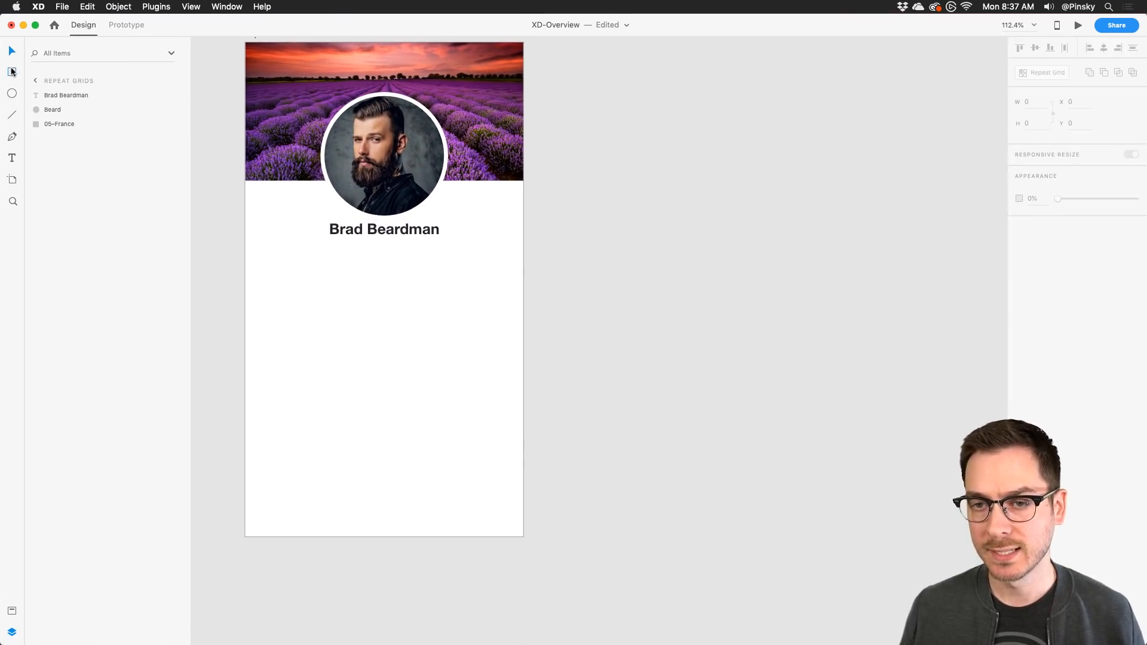
pyautogui.moveTo(263, 249)
pyautogui.mouseDown()
pyautogui.moveTo(335, 295)
pyautogui.moveTo(349, 330)
pyautogui.moveTo(367, 332)
pyautogui.mouseUp()
pyautogui.press('v')
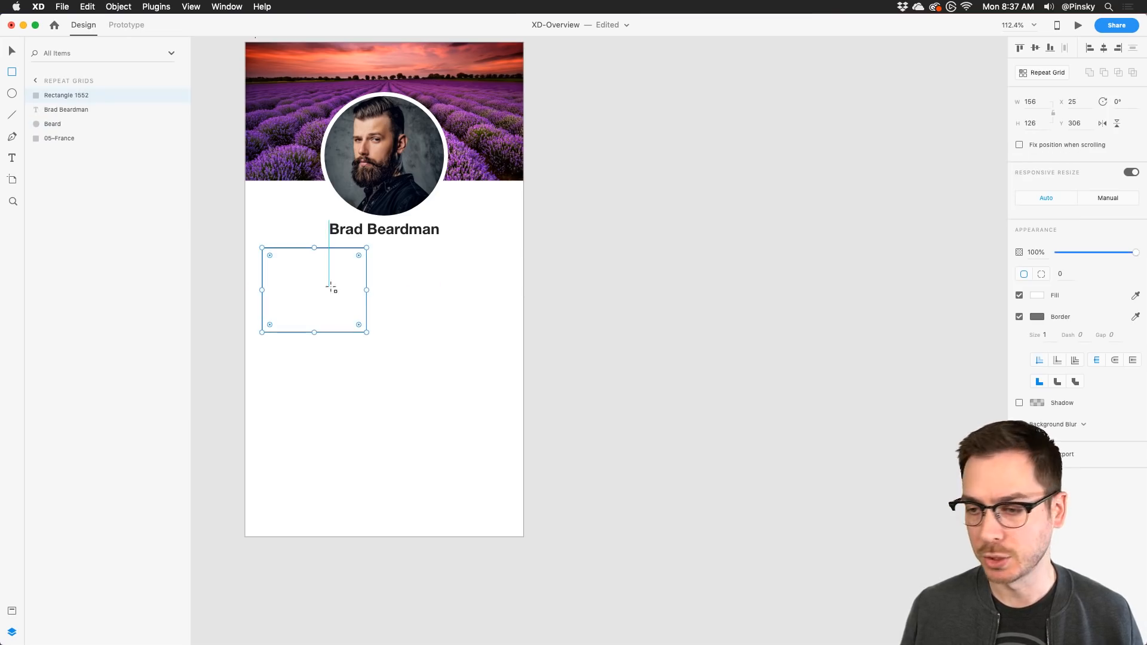
# Step: Shift the rectangle to X 23, Y 311, and give it a light grey #EDEDED fill with no border
pyautogui.moveTo(328, 277)
pyautogui.mouseDown()
pyautogui.moveTo(325, 291)
pyautogui.moveTo(325, 279)
pyautogui.mouseUp()
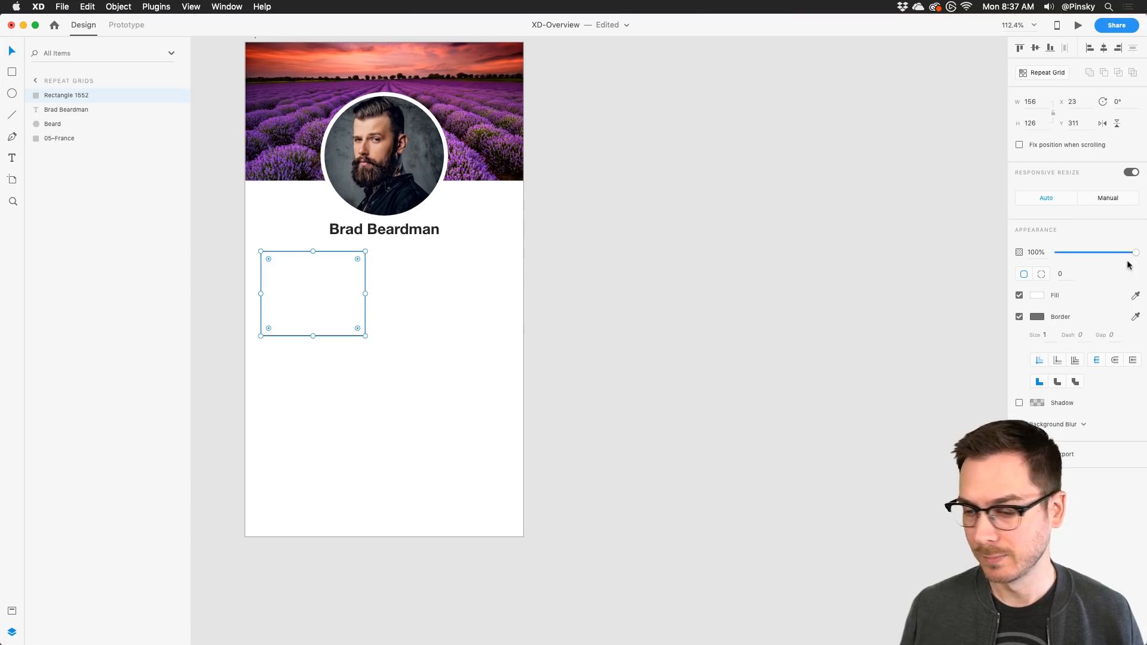
pyautogui.click(1036, 297)
pyautogui.moveTo(895, 283); pyautogui.dragTo(882, 242)
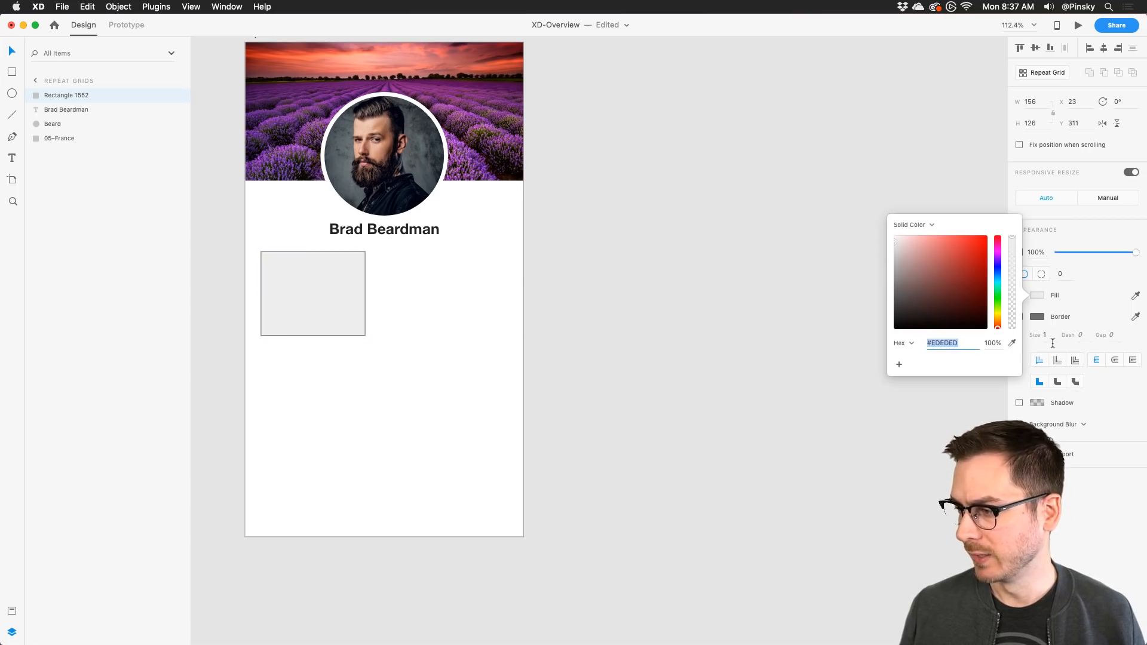
pyautogui.click(1050, 342)
pyautogui.click(1019, 317)
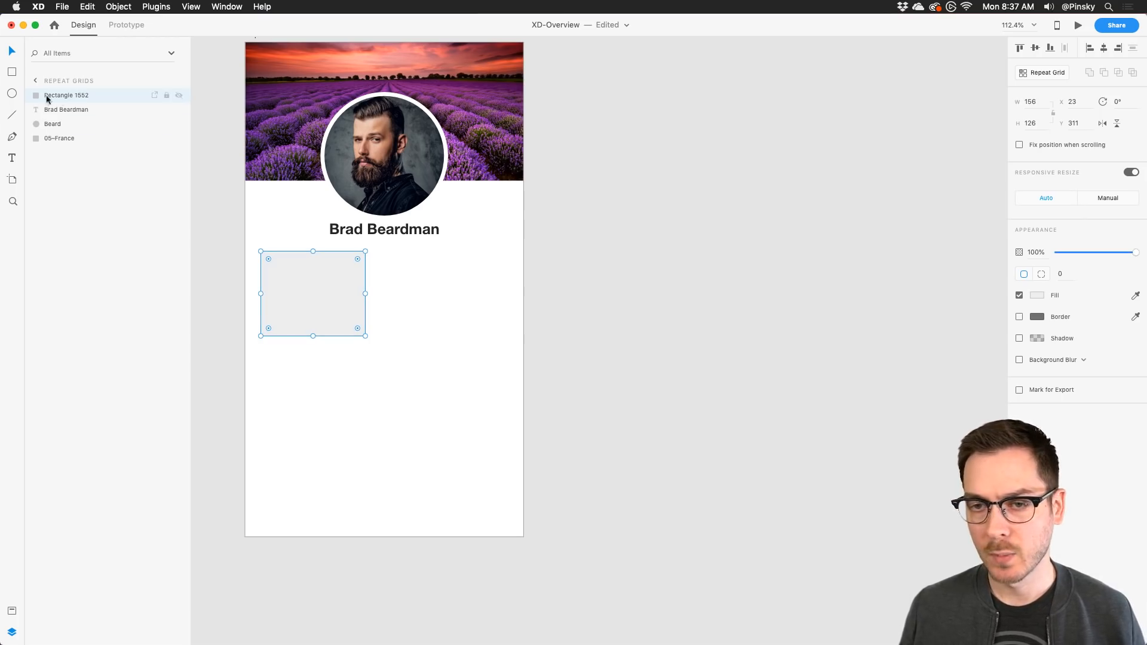
pyautogui.click(12, 157)
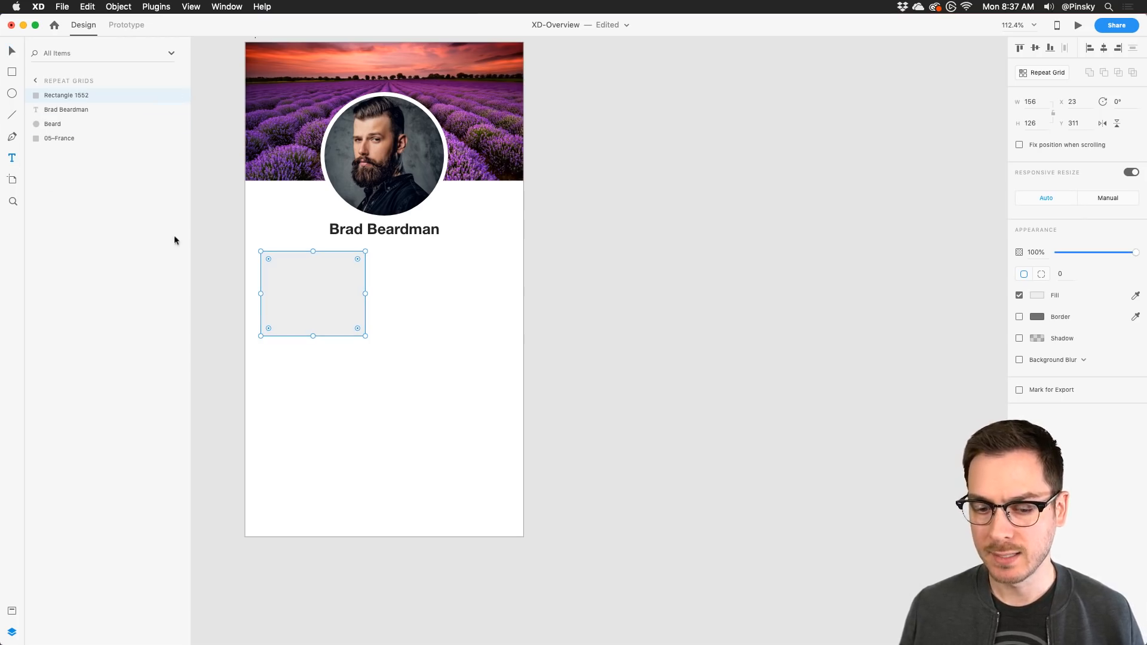
pyautogui.click(261, 355)
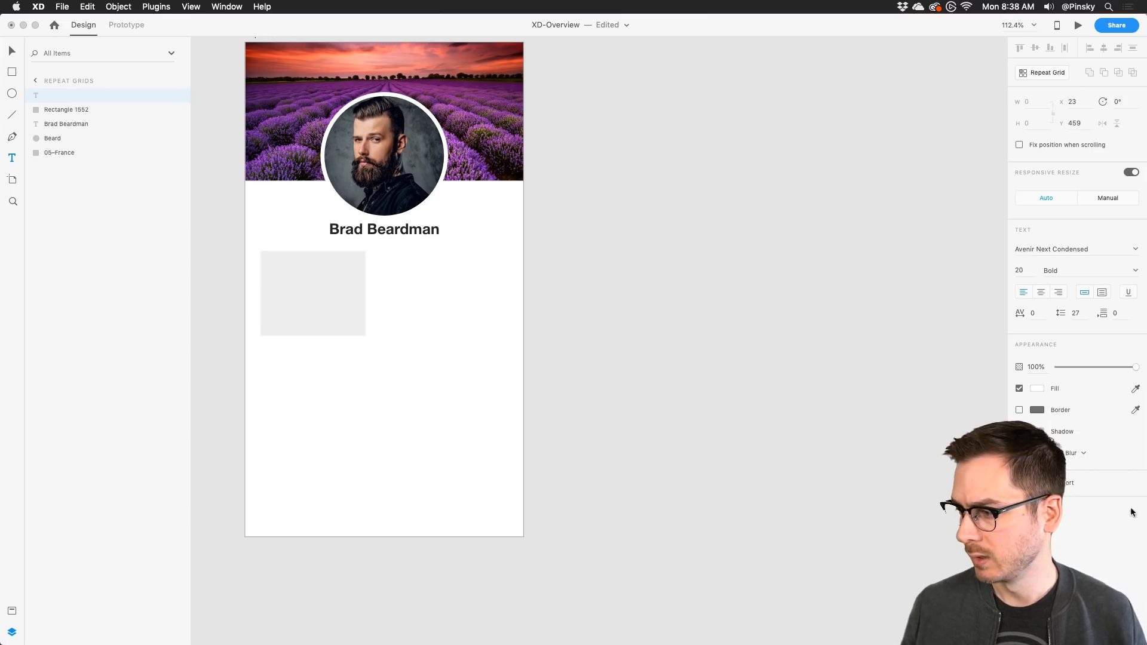
pyautogui.click(1037, 388)
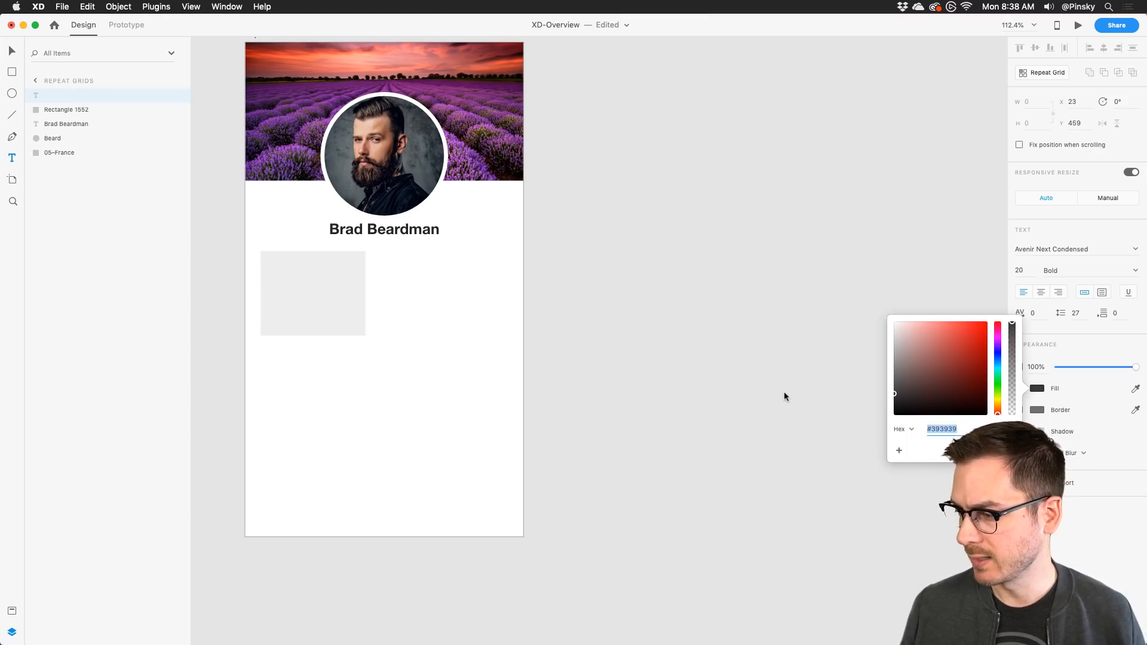
pyautogui.click(266, 354)
pyautogui.click(266, 354)
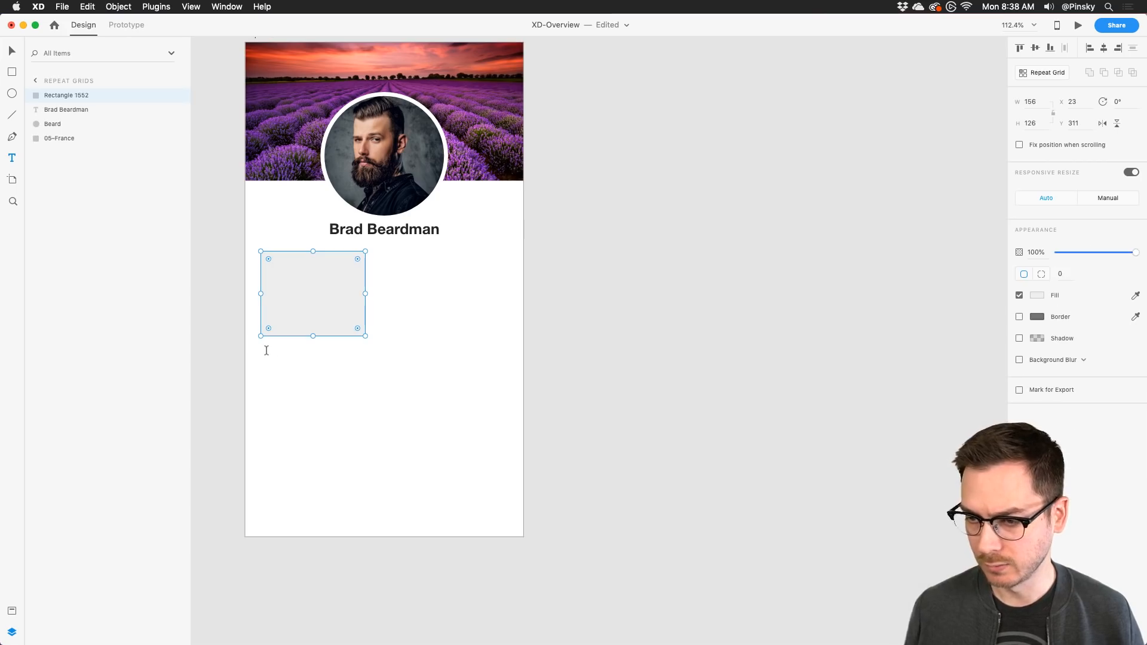
# Step: Add a dark "San Francisco" label beneath the grey rectangle, scaled down to size 16 and aligned with the rectangle's left edge
pyautogui.click(267, 361)
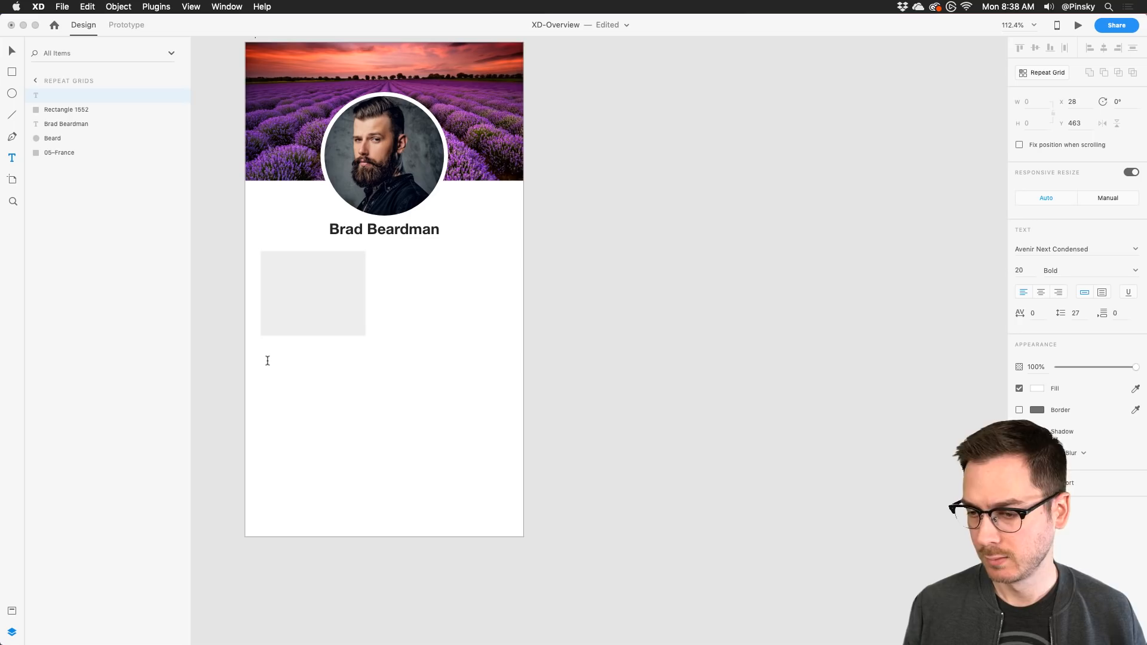
pyautogui.write('San Francisco')
pyautogui.click(1038, 389)
pyautogui.moveTo(913, 387); pyautogui.dragTo(881, 400)
pyautogui.click(13, 51)
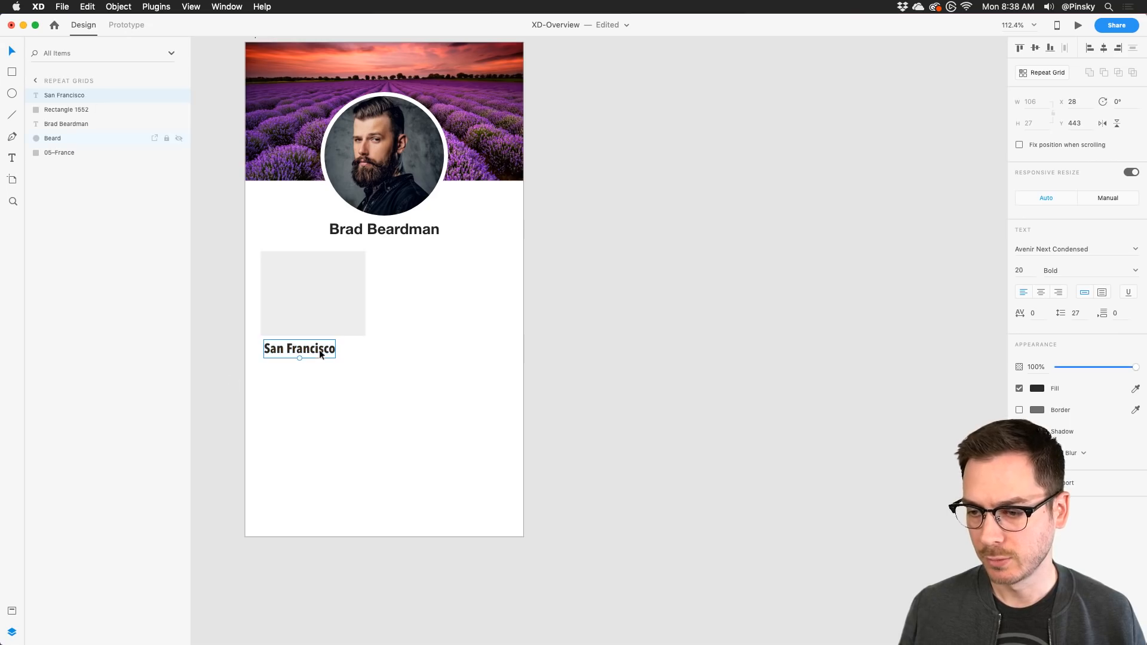
pyautogui.moveTo(299, 359); pyautogui.dragTo(289, 348)
pyautogui.click(384, 340)
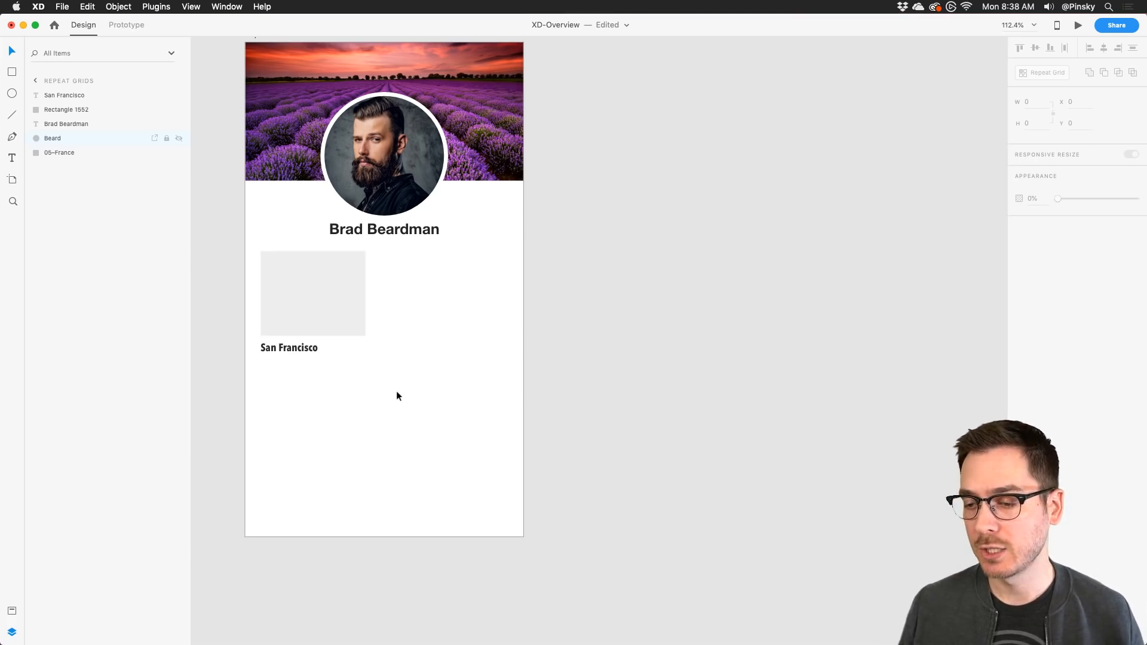
# Step: Try duplicating the rectangle and its label by hand, once beside and once below the original, and undo both copies
pyautogui.moveTo(410, 378); pyautogui.dragTo(460, 296)
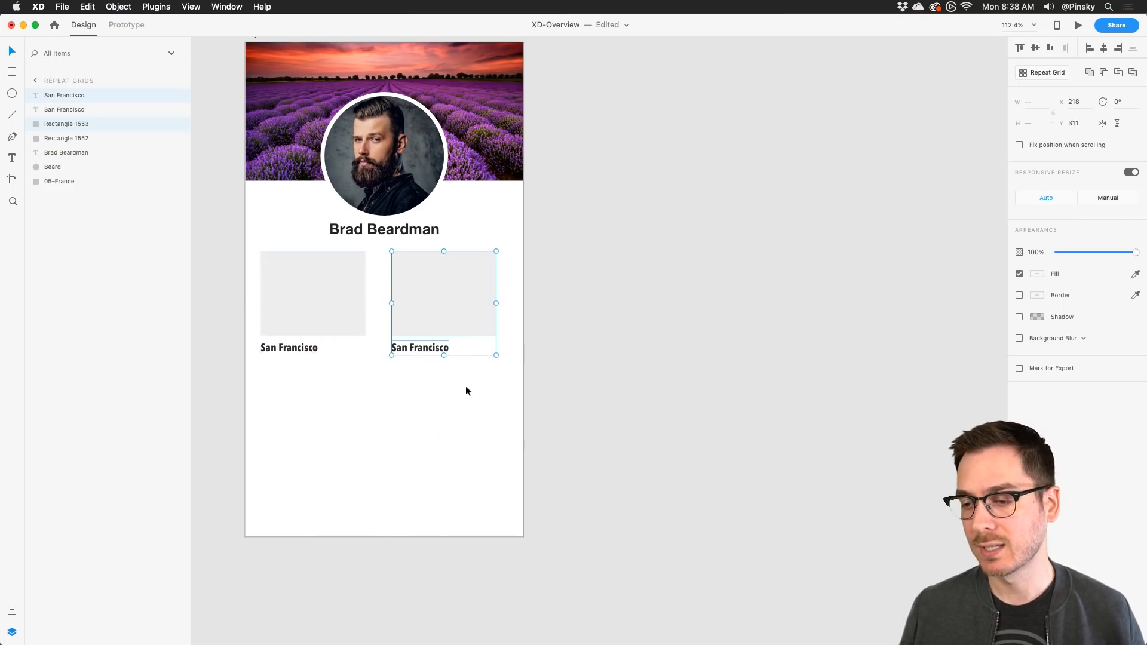
pyautogui.moveTo(332, 368); pyautogui.dragTo(310, 407)
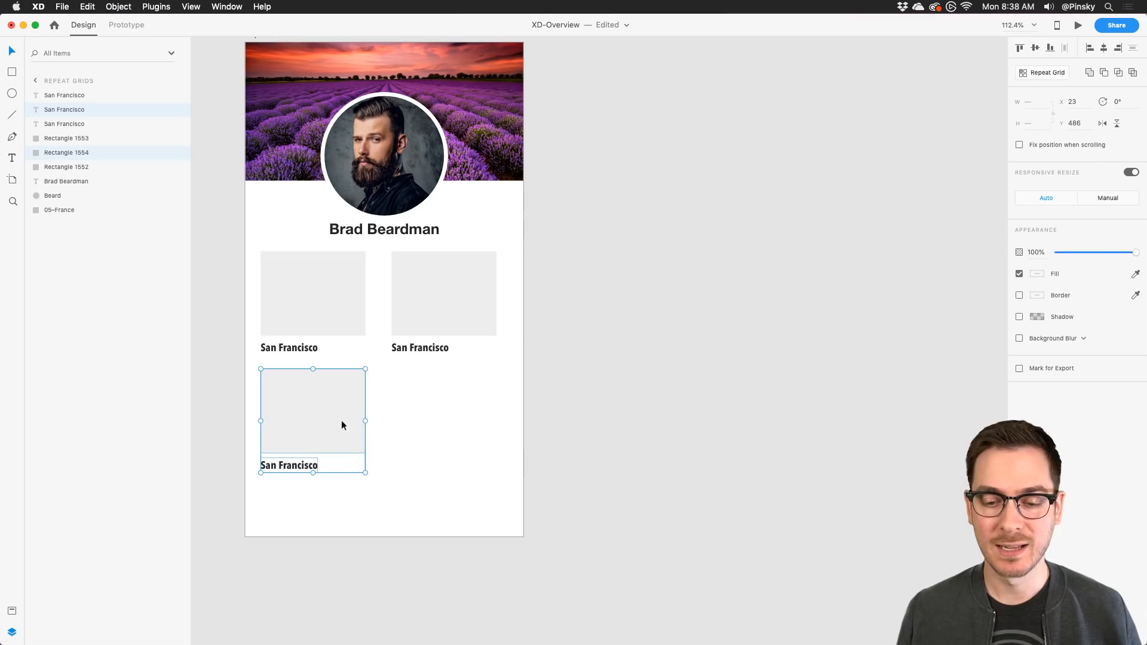
pyautogui.press('cmd+z')
pyautogui.press('cmd+z')
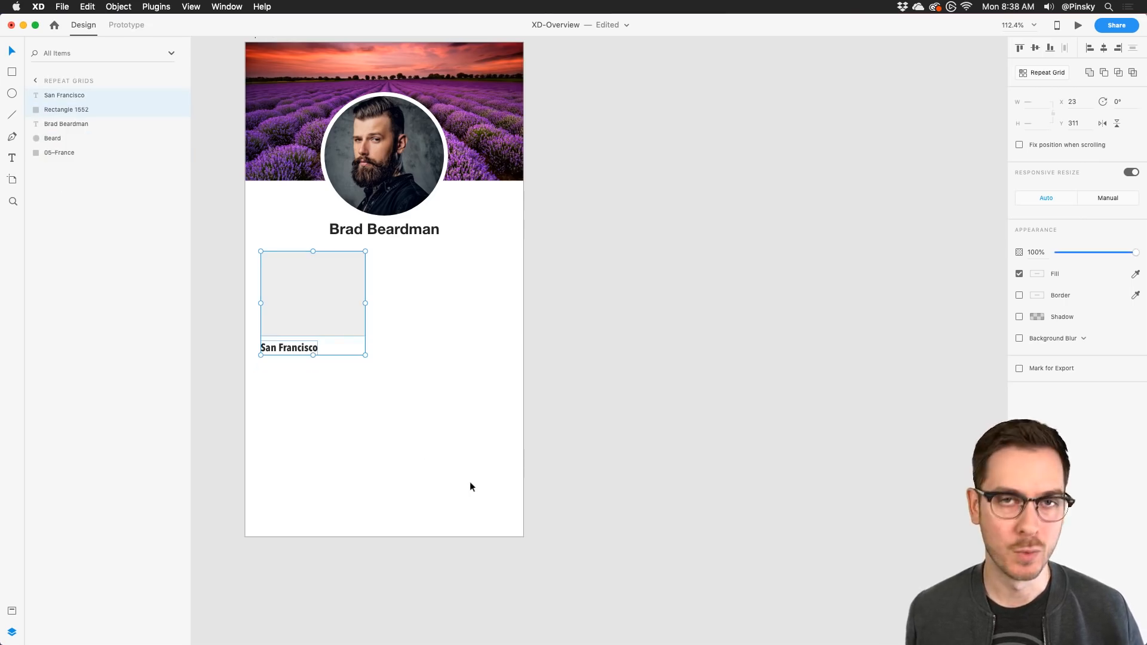
pyautogui.click(434, 376)
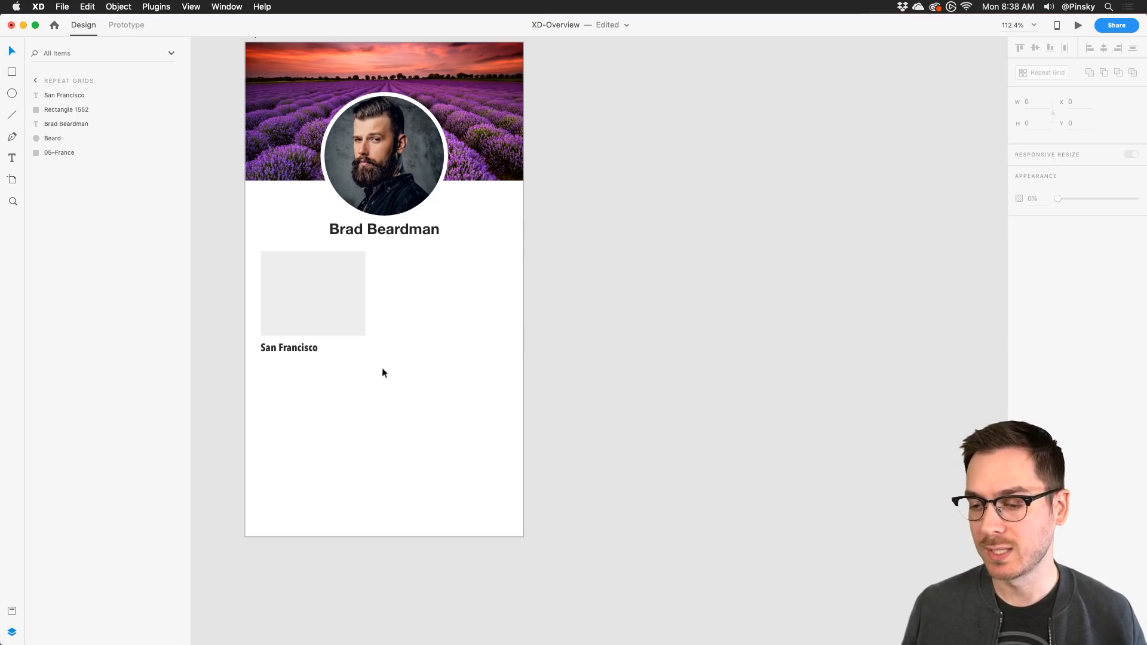
# Step: Turn the rectangle and its label into a repeat grid of two columns and three rows, about 333 by 510
pyautogui.moveTo(382, 368); pyautogui.dragTo(282, 285)
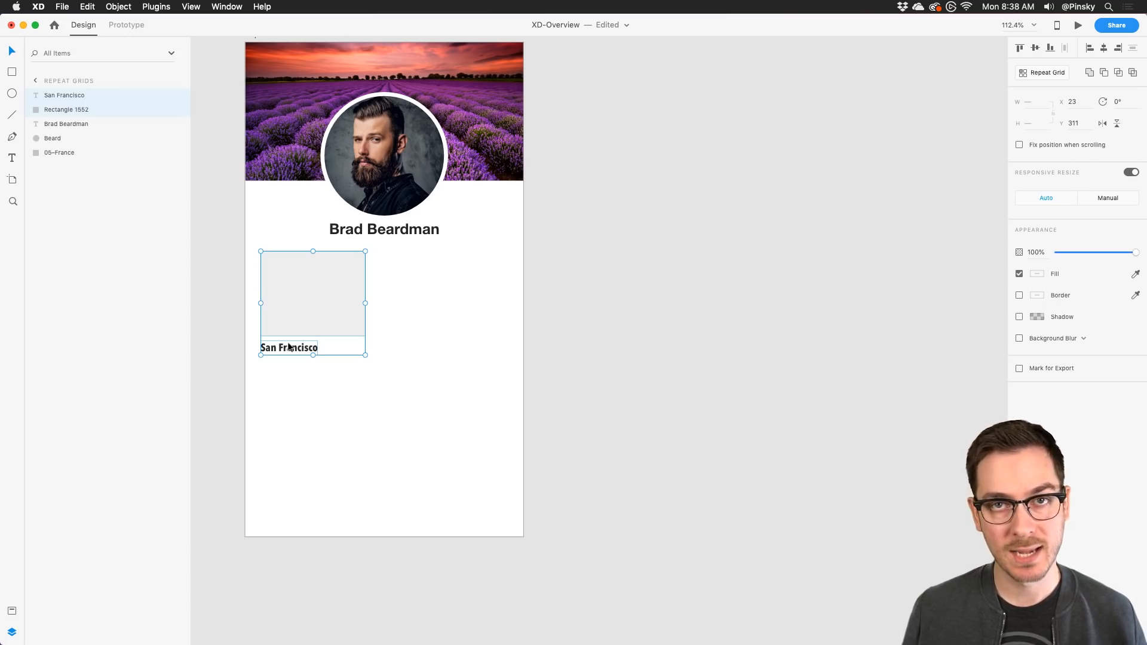
pyautogui.click(1060, 72)
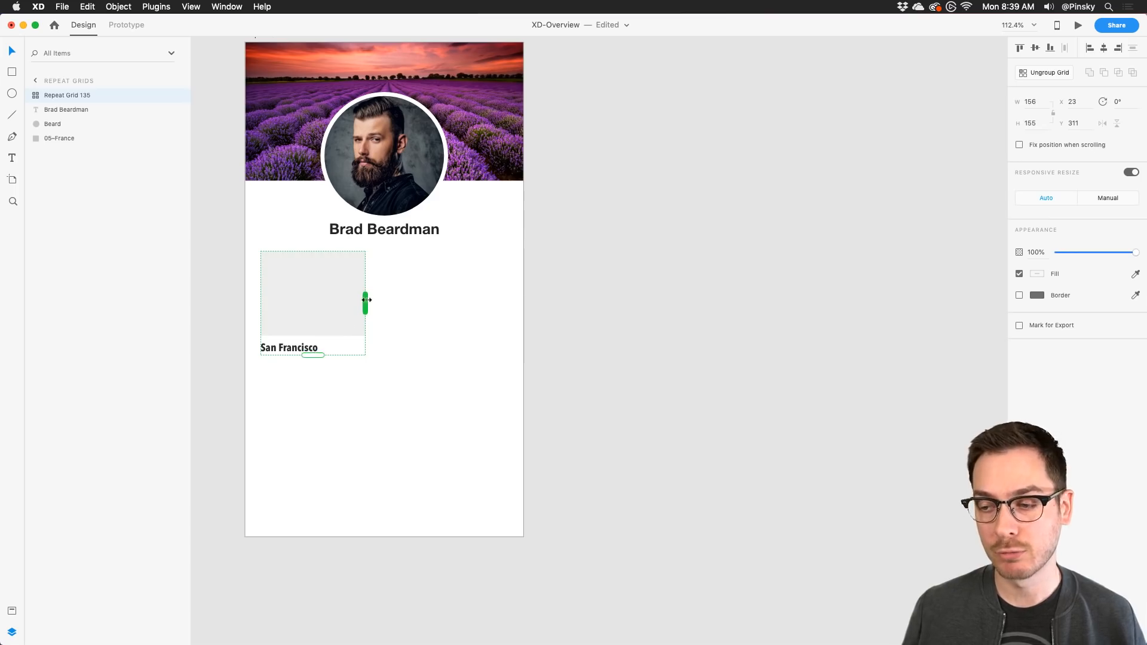
pyautogui.moveTo(365, 303); pyautogui.dragTo(499, 298)
pyautogui.moveTo(489, 296); pyautogui.dragTo(484, 297)
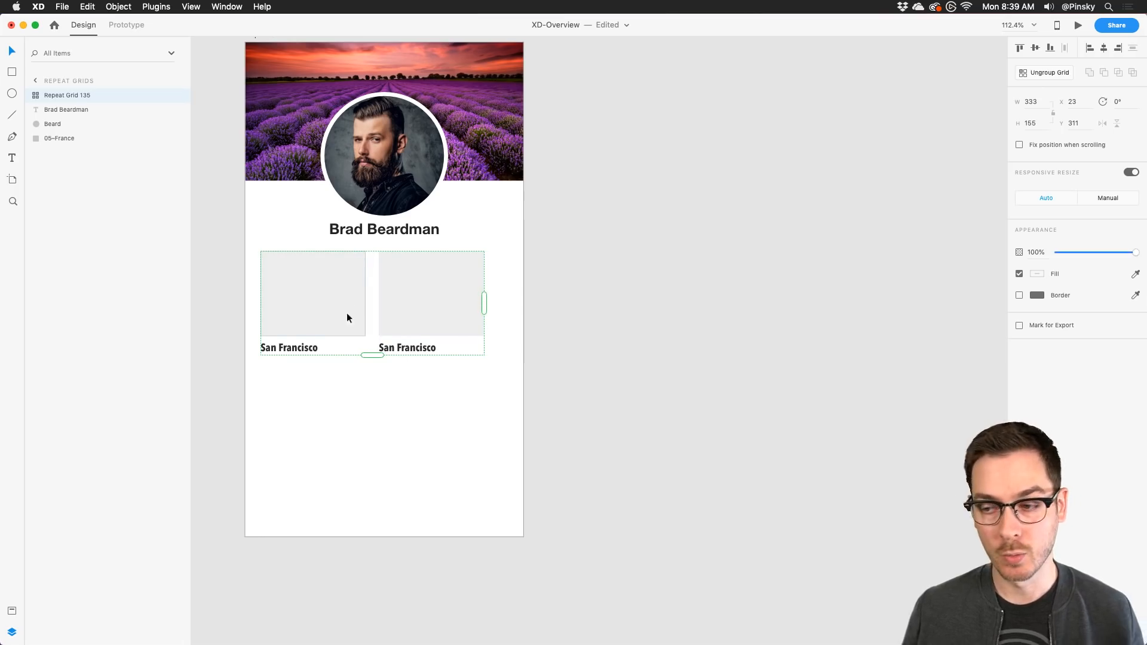
pyautogui.moveTo(372, 357); pyautogui.dragTo(392, 595)
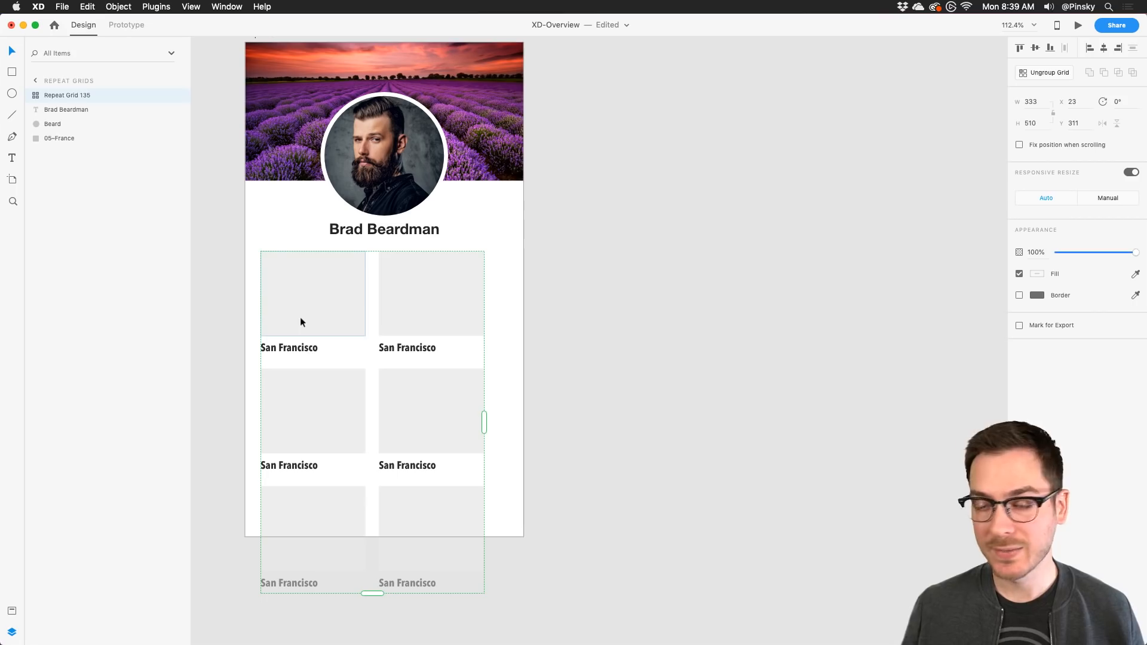
# Step: Widen the repeat grid's column and row gaps to about 364 by 526 overall and move it to X 25, Y 310
pyautogui.moveTo(376, 277)
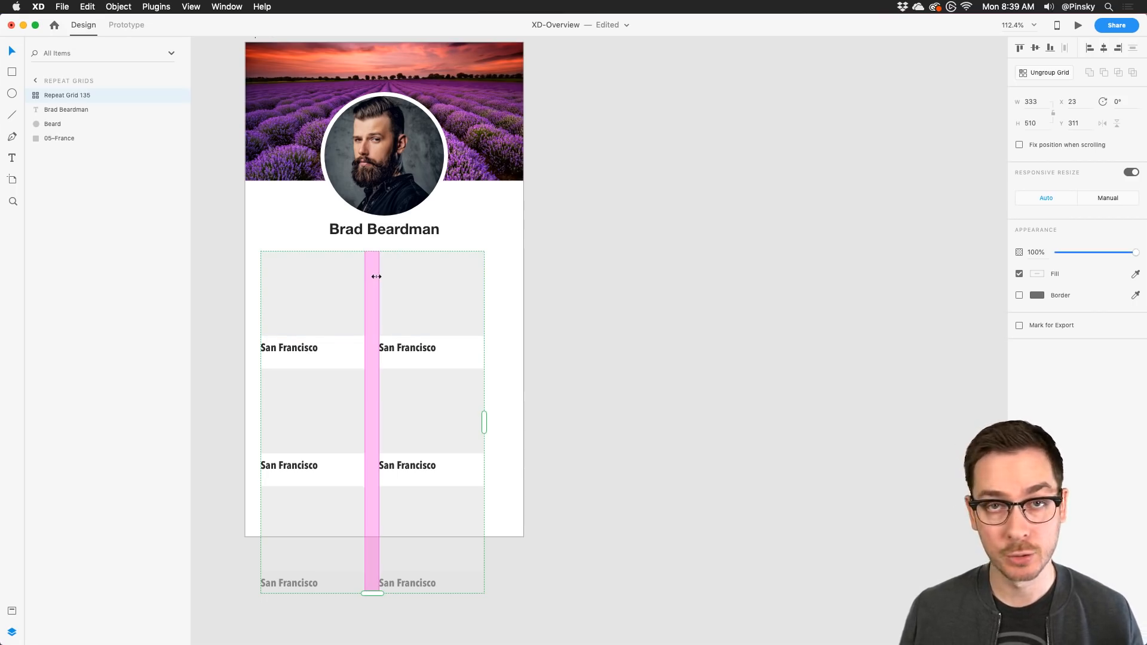
pyautogui.moveTo(376, 276); pyautogui.dragTo(396, 275)
pyautogui.moveTo(384, 363)
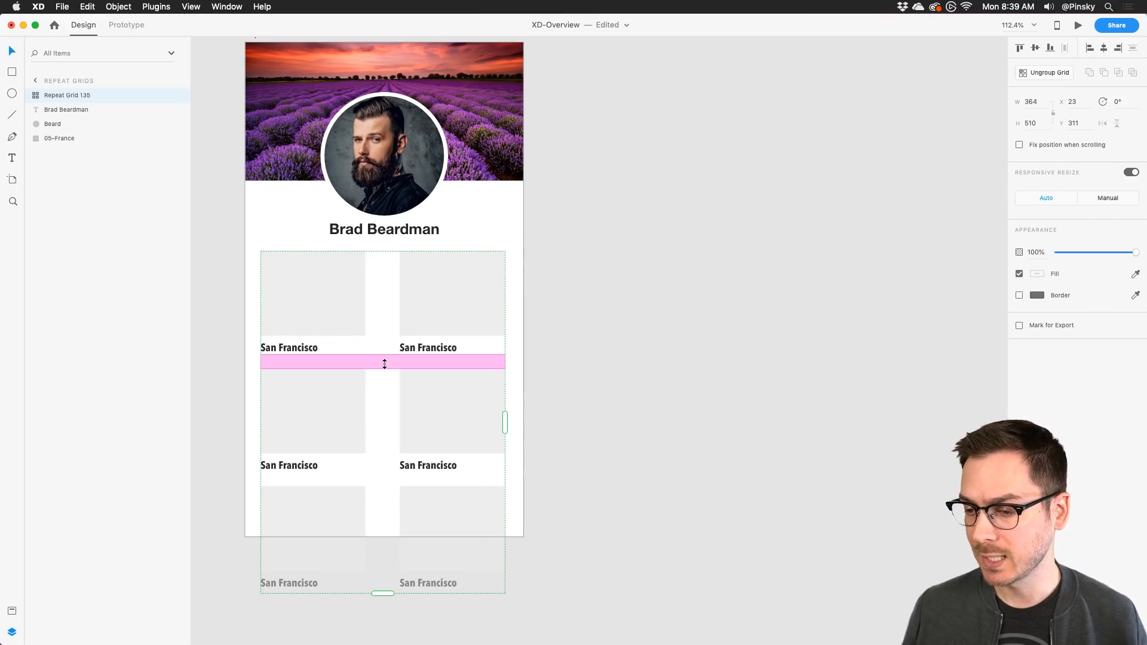
pyautogui.moveTo(385, 367); pyautogui.dragTo(386, 369)
pyautogui.moveTo(433, 296); pyautogui.dragTo(435, 295)
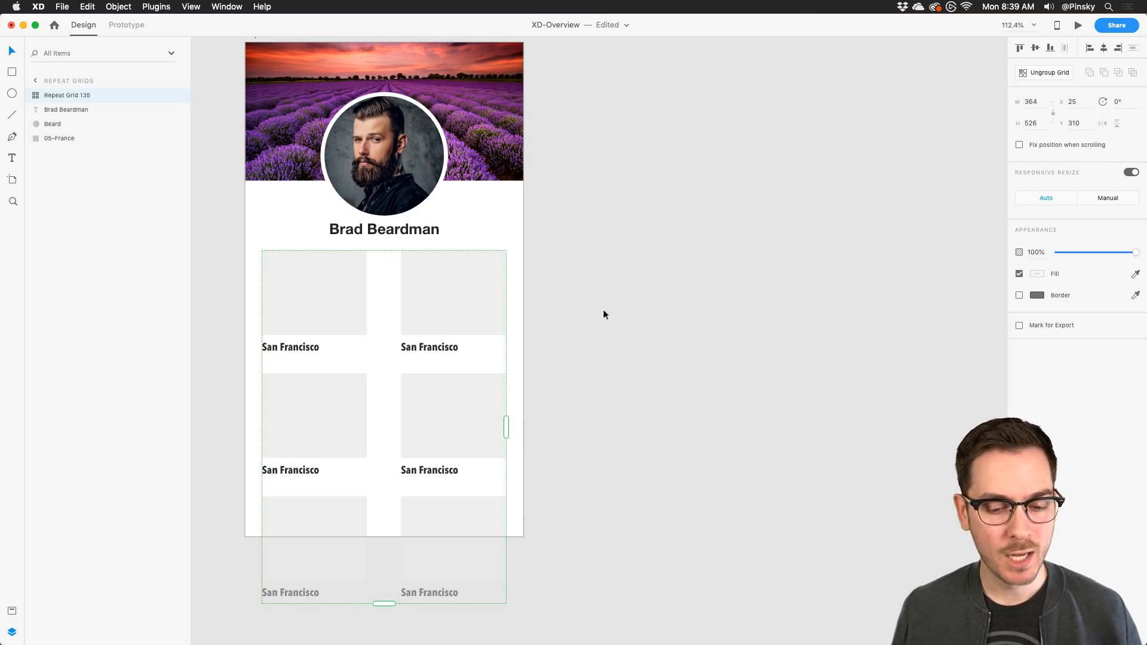
# Step: Switch to Finder's Gallery folder, try filling the grid rectangles with the single blue mountain photo, and undo the fill
pyautogui.press('super+Tab')
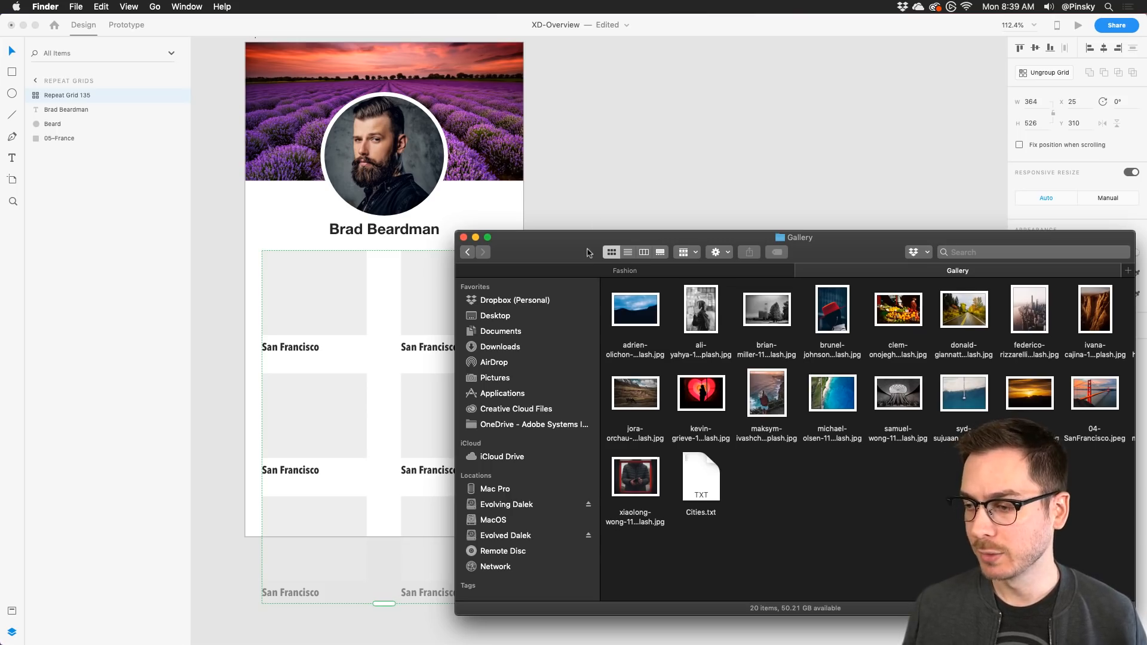
pyautogui.moveTo(587, 253); pyautogui.dragTo(689, 180)
pyautogui.moveTo(736, 239); pyautogui.dragTo(353, 288)
pyautogui.moveTo(795, 237); pyautogui.dragTo(465, 293)
pyautogui.click(465, 293)
pyautogui.press('super+z')
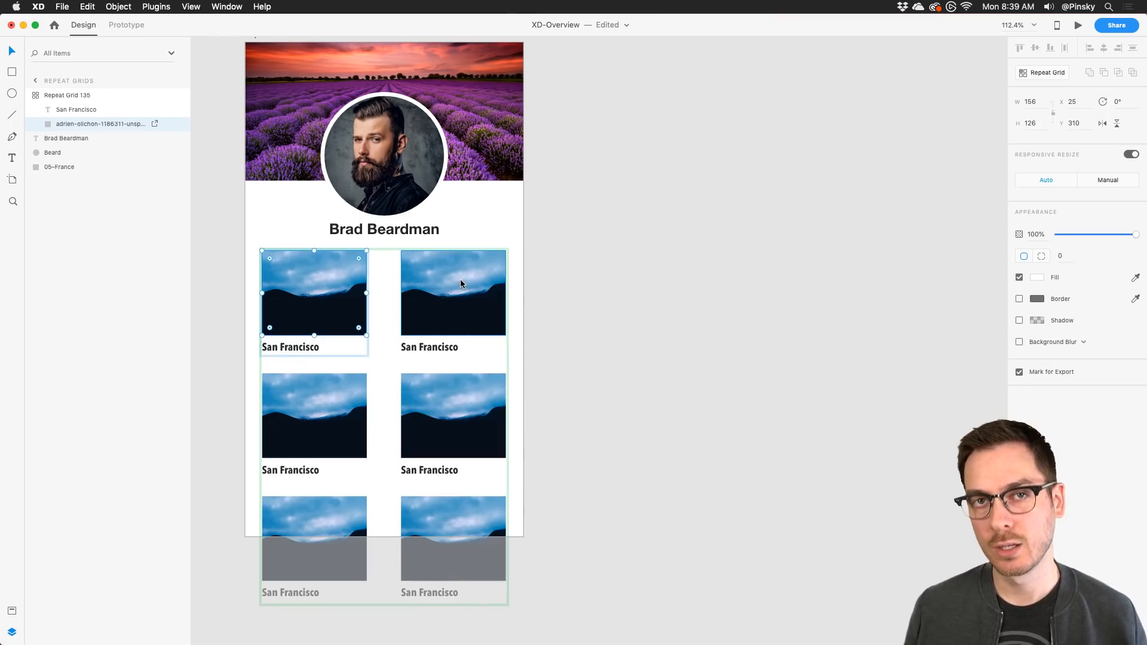
pyautogui.press('super+z')
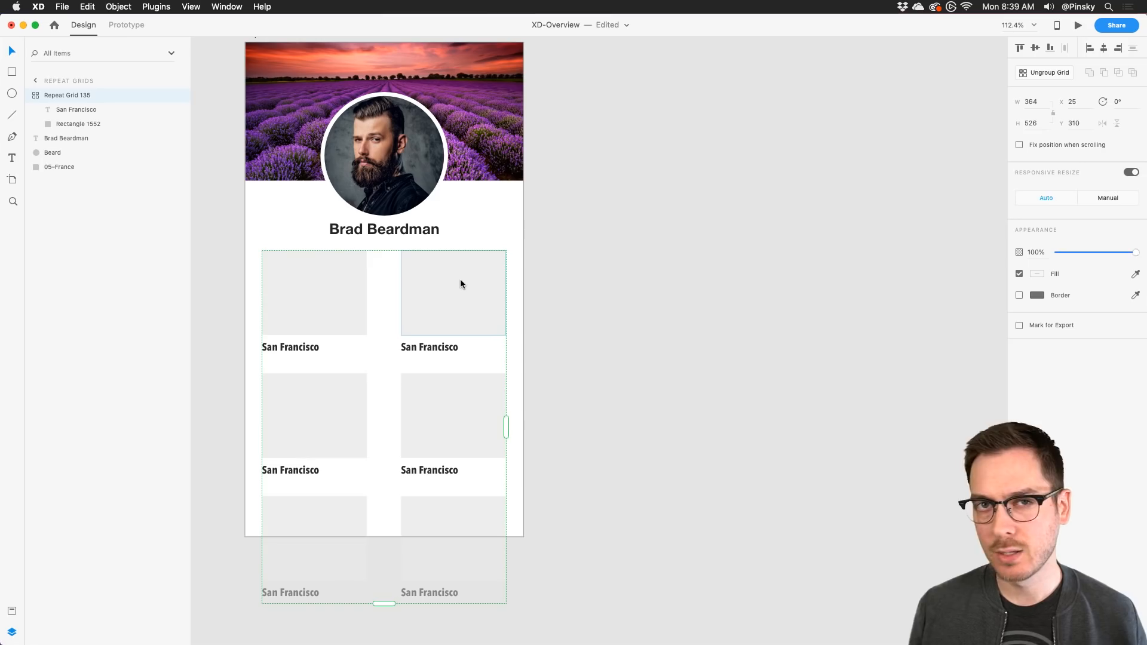
# Step: Fill the repeat grid's rectangles with the first six photos from the Gallery folder in Finder
pyautogui.press('super+Tab')
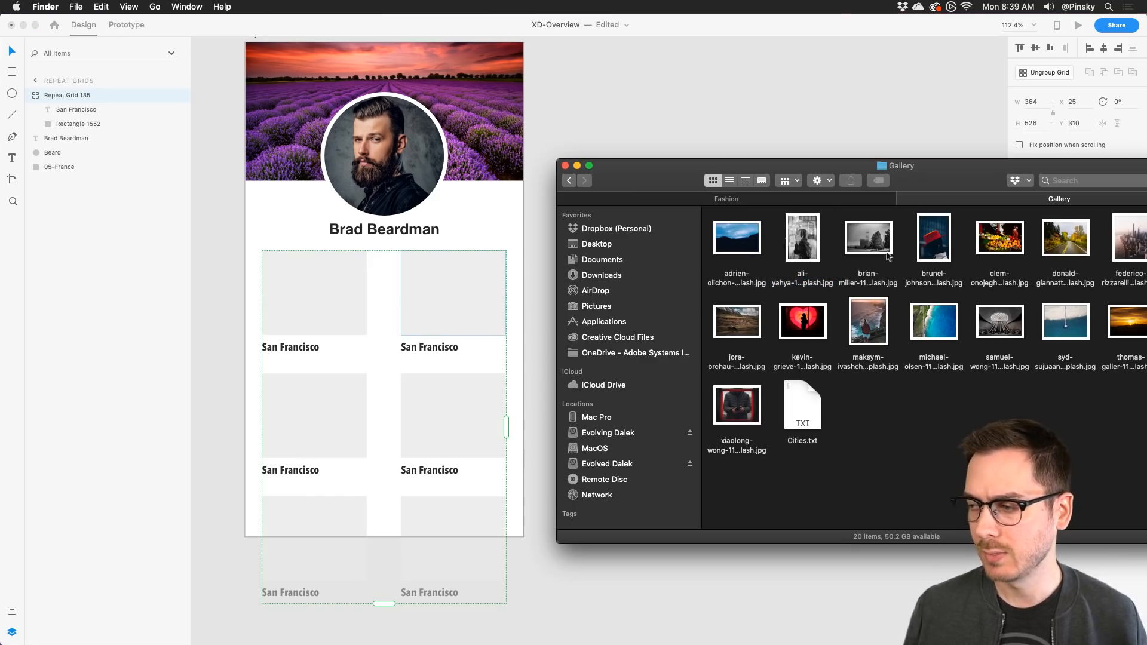
pyautogui.moveTo(707, 236); pyautogui.dragTo(1052, 240)
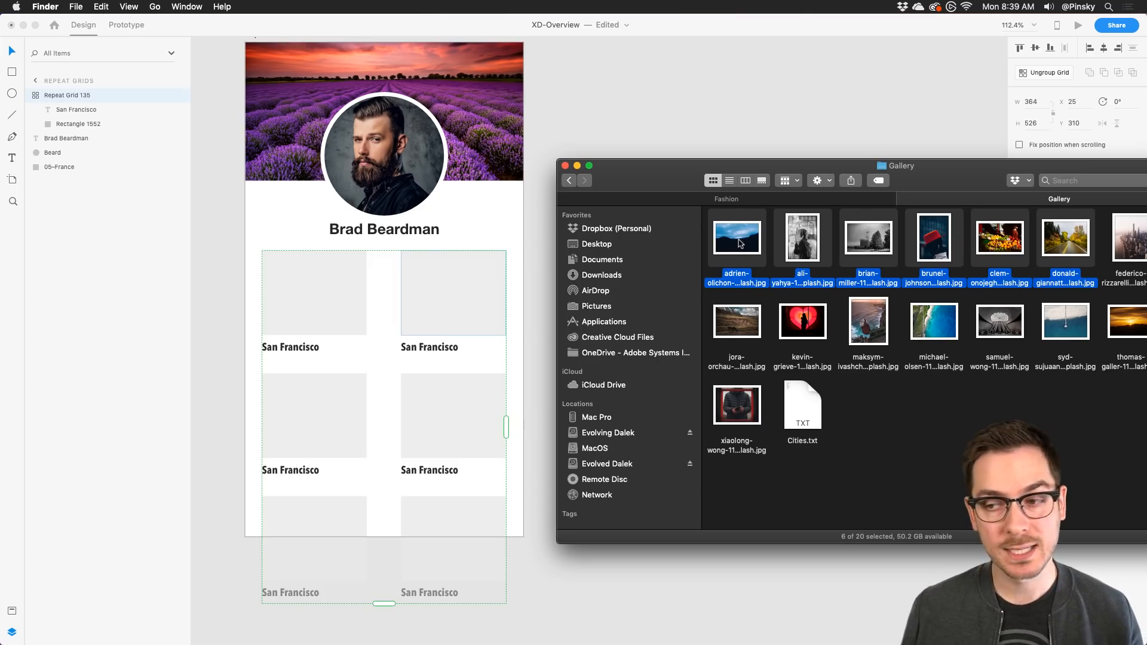
pyautogui.moveTo(741, 243); pyautogui.dragTo(323, 325)
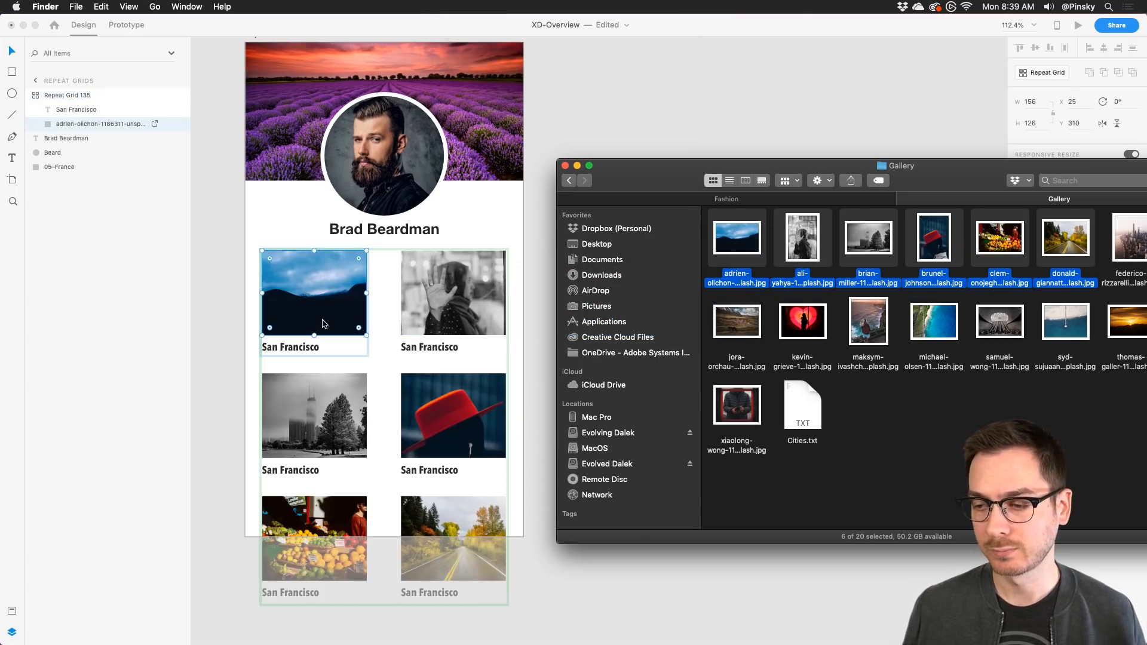
pyautogui.click(323, 323)
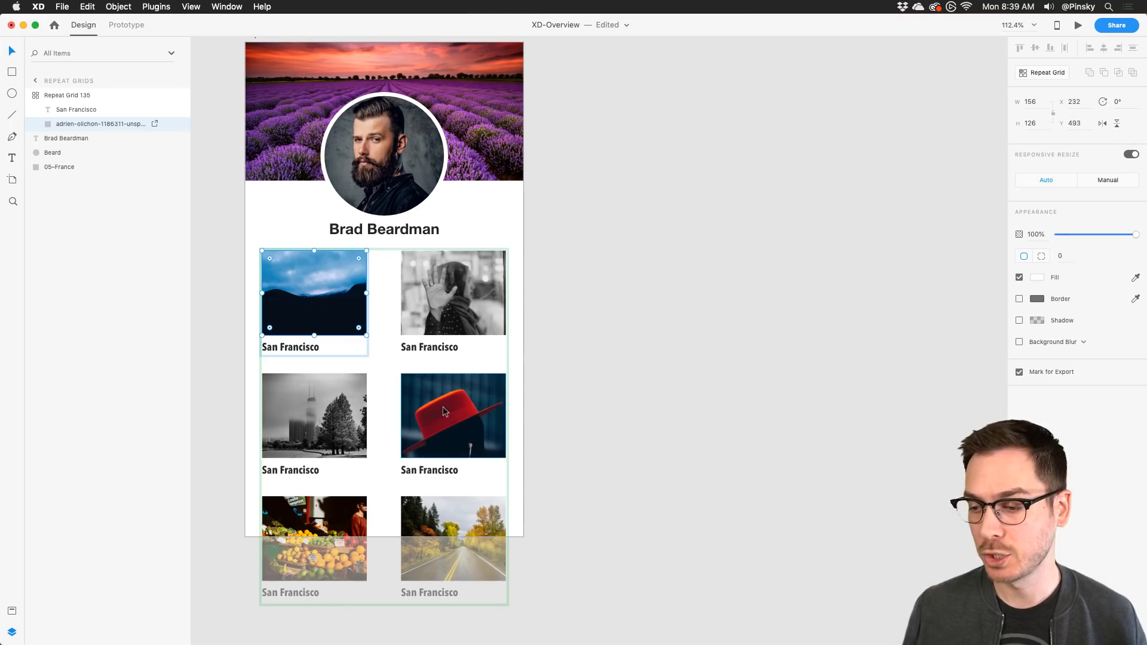
# Step: Shift the red hat photo slightly upward within its frame in the grid's second row and reselect the repeat grid
pyautogui.click(446, 413)
pyautogui.moveTo(448, 414); pyautogui.dragTo(447, 404)
pyautogui.click(575, 391)
pyautogui.click(314, 273)
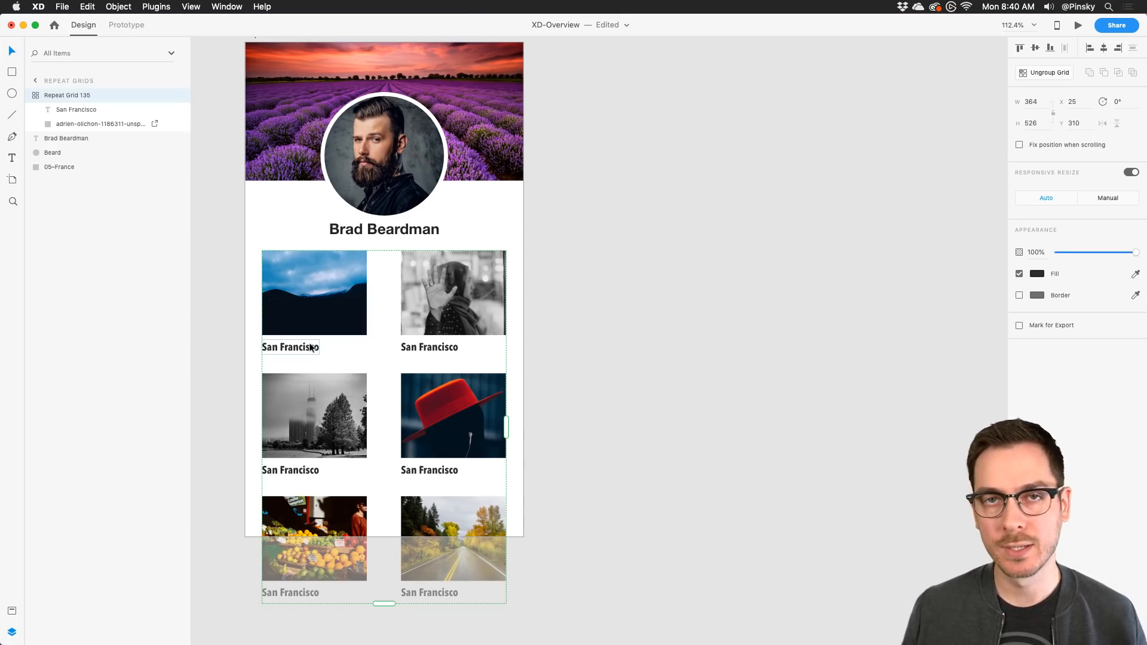
# Step: Preview Cities.txt in Finder's Gallery folder and use it to populate the repeat grid's city labels
pyautogui.moveTo(399, 354)
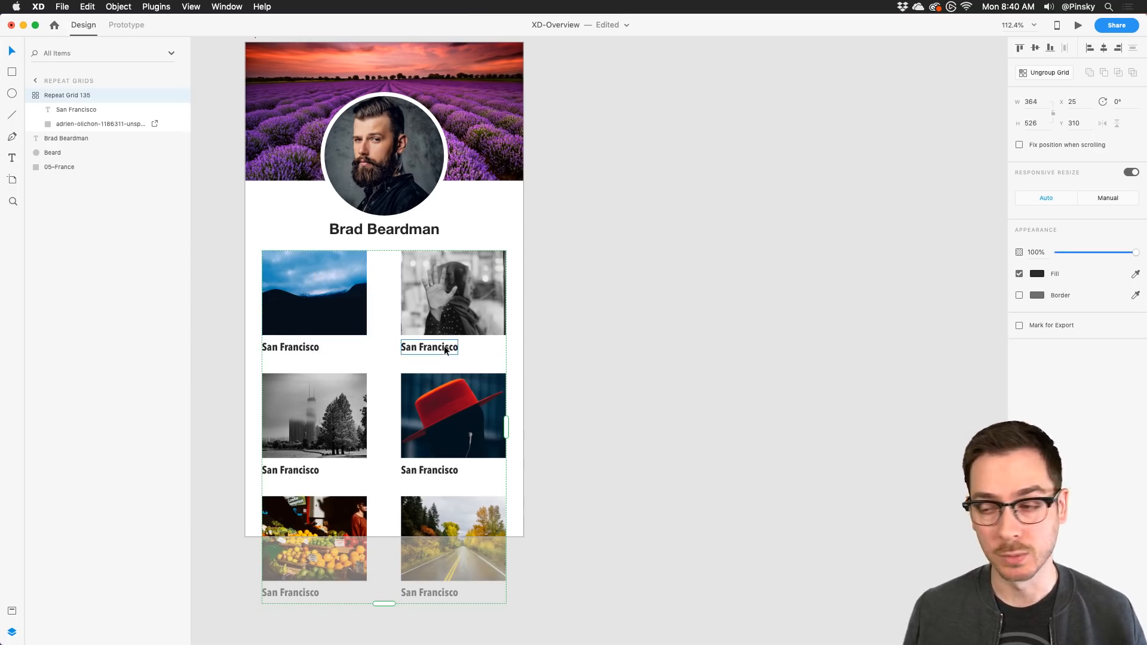
pyautogui.press('super+Tab')
pyautogui.click(843, 440)
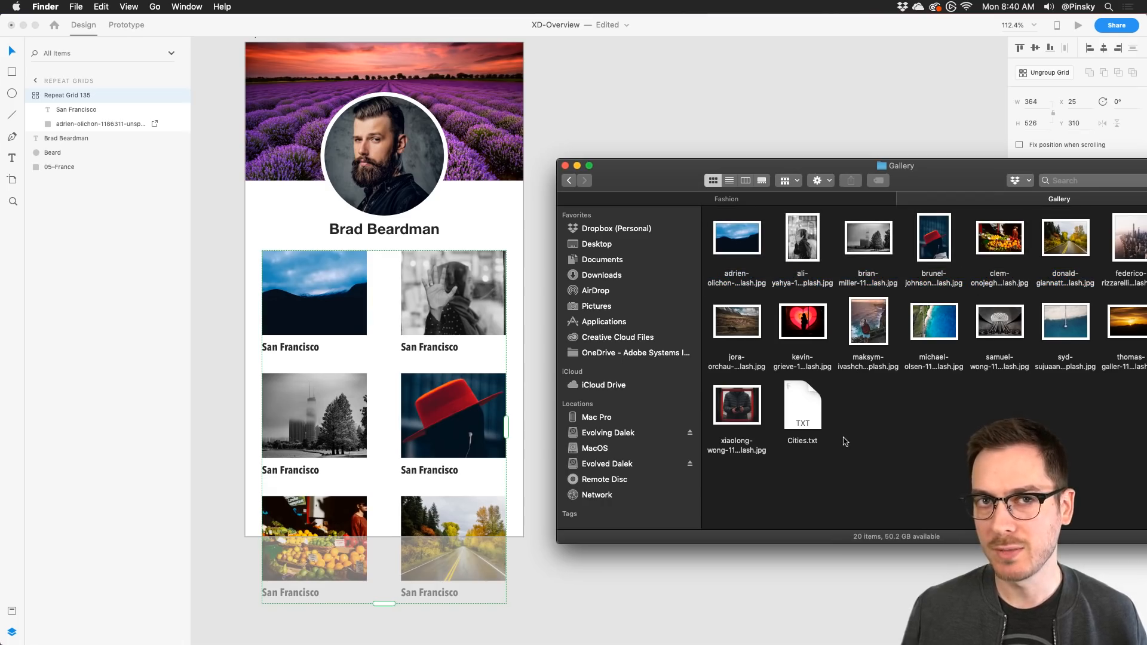
pyautogui.click(801, 406)
pyautogui.press('space')
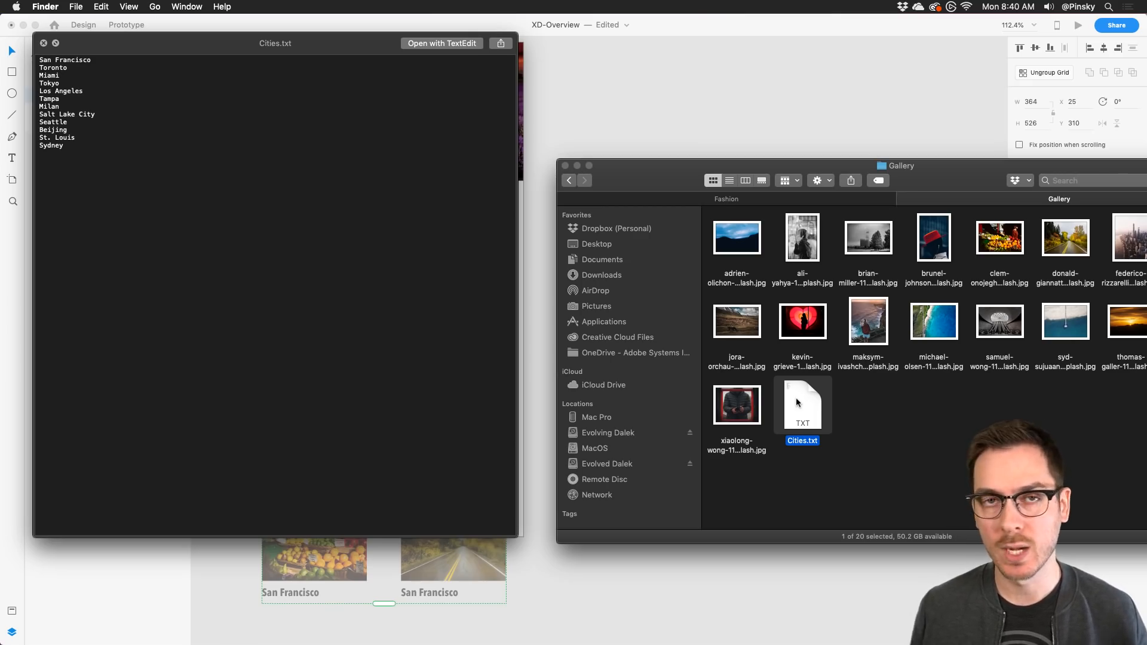
pyautogui.press('space')
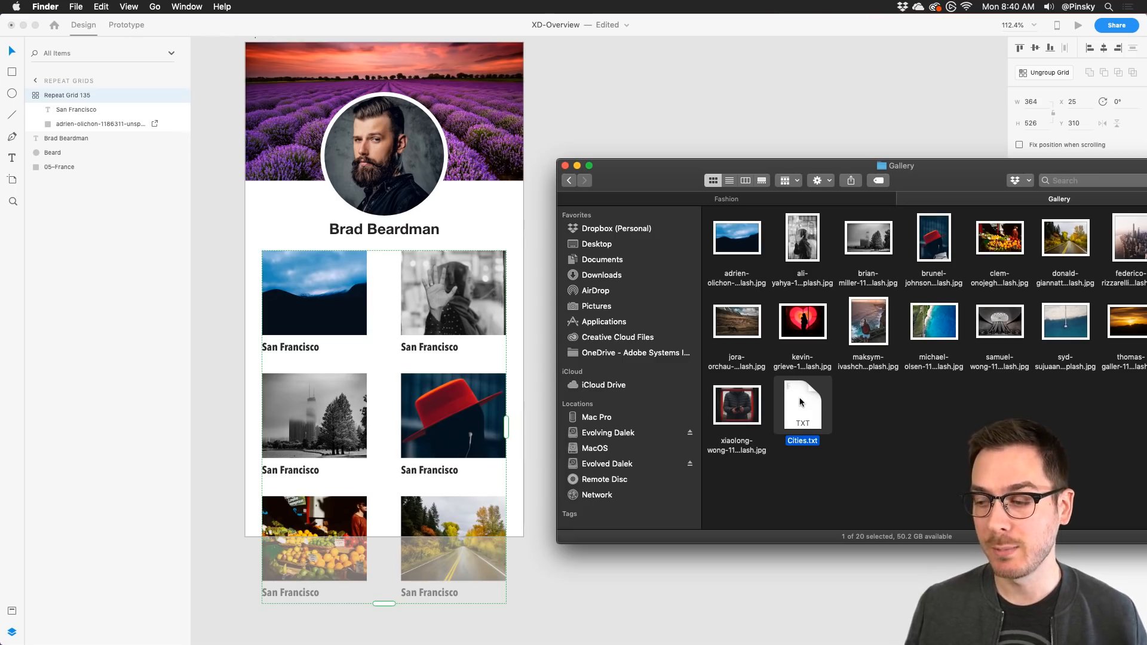
pyautogui.moveTo(803, 402); pyautogui.dragTo(300, 472)
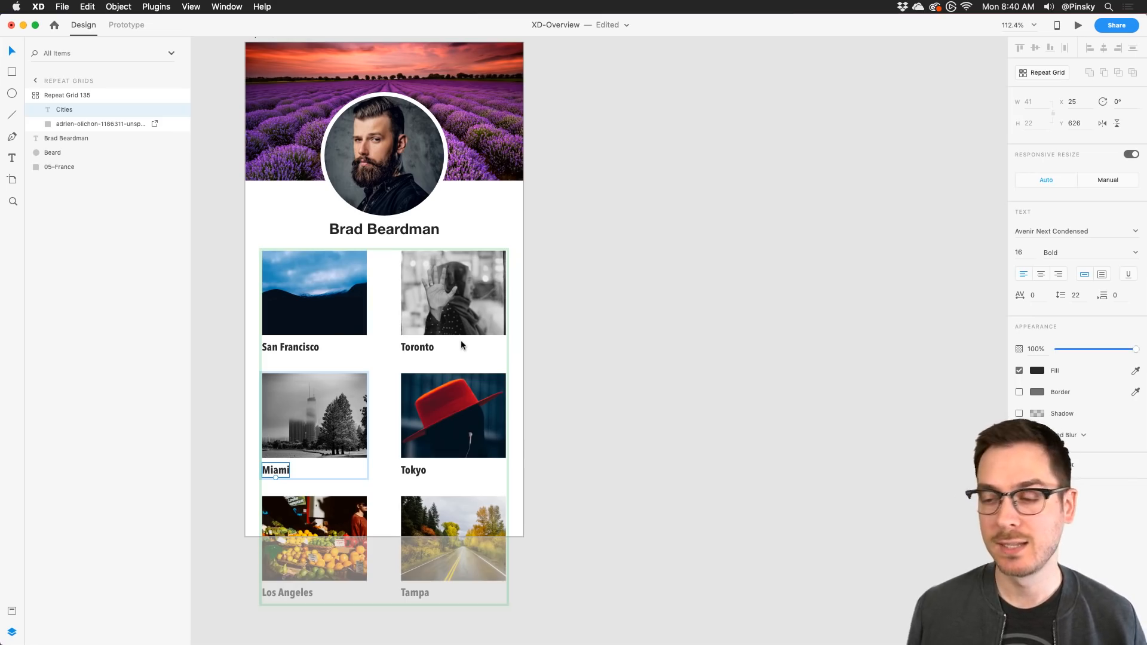
# Step: Change the second city label in the grid's first row to "Boston"
pyautogui.click(417, 348)
pyautogui.doubleClick(417, 349)
pyautogui.write('Boston')
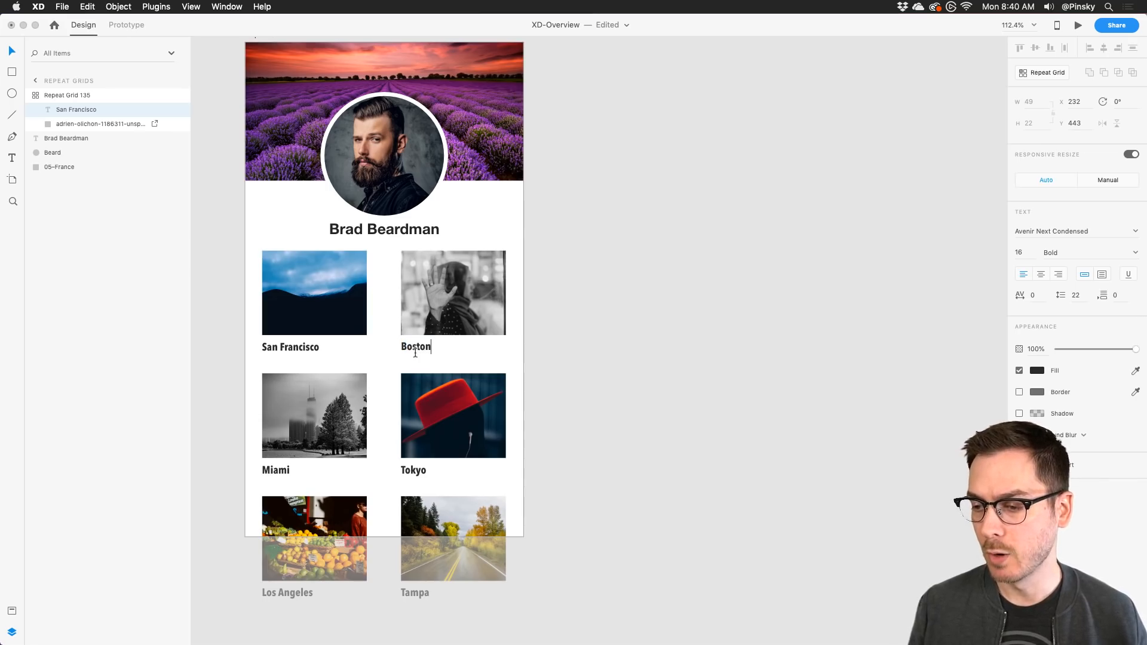
# Step: Move the San Francisco label up onto the lower part of its photo in the repeat grid and set its fill to white
pyautogui.press('Escape')
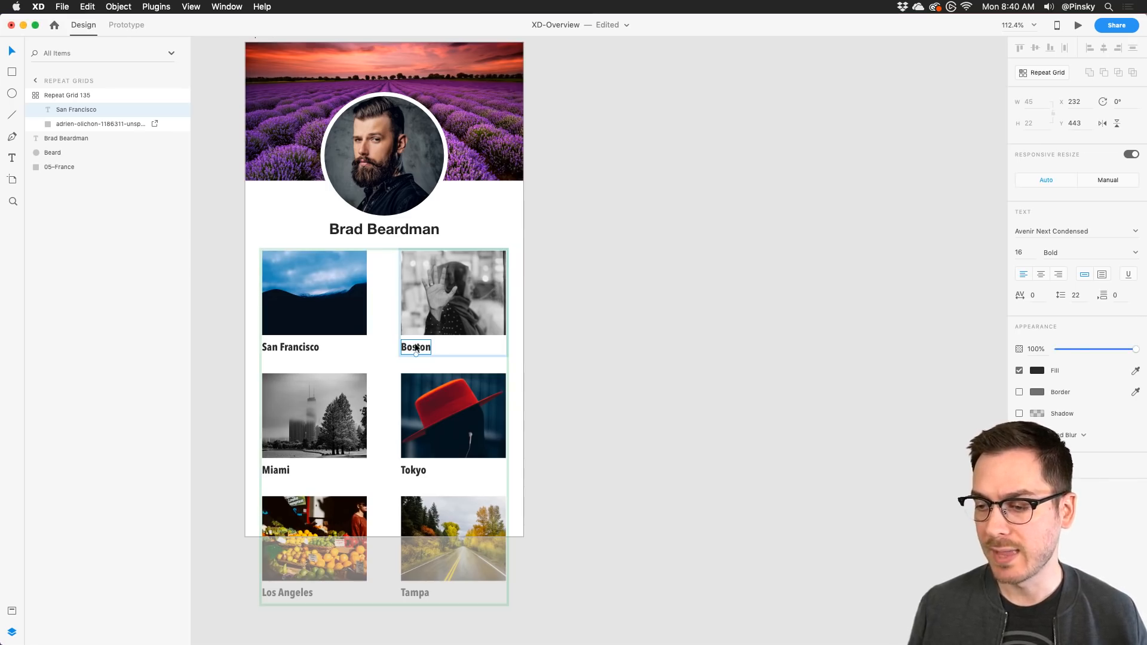
pyautogui.click(561, 314)
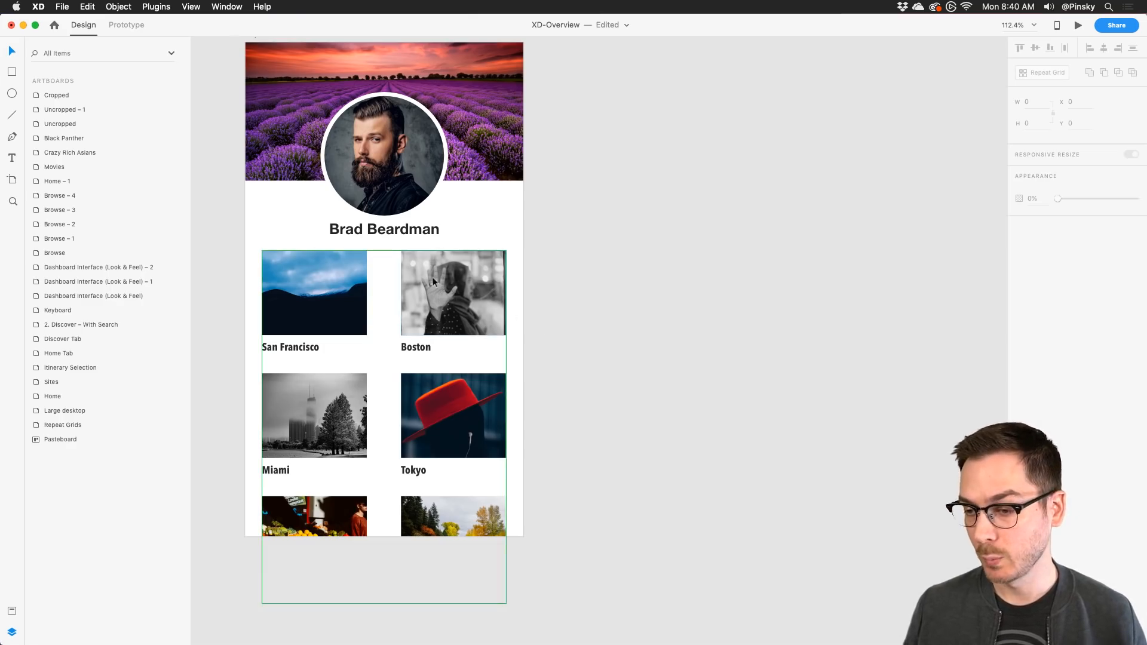
pyautogui.click(308, 283)
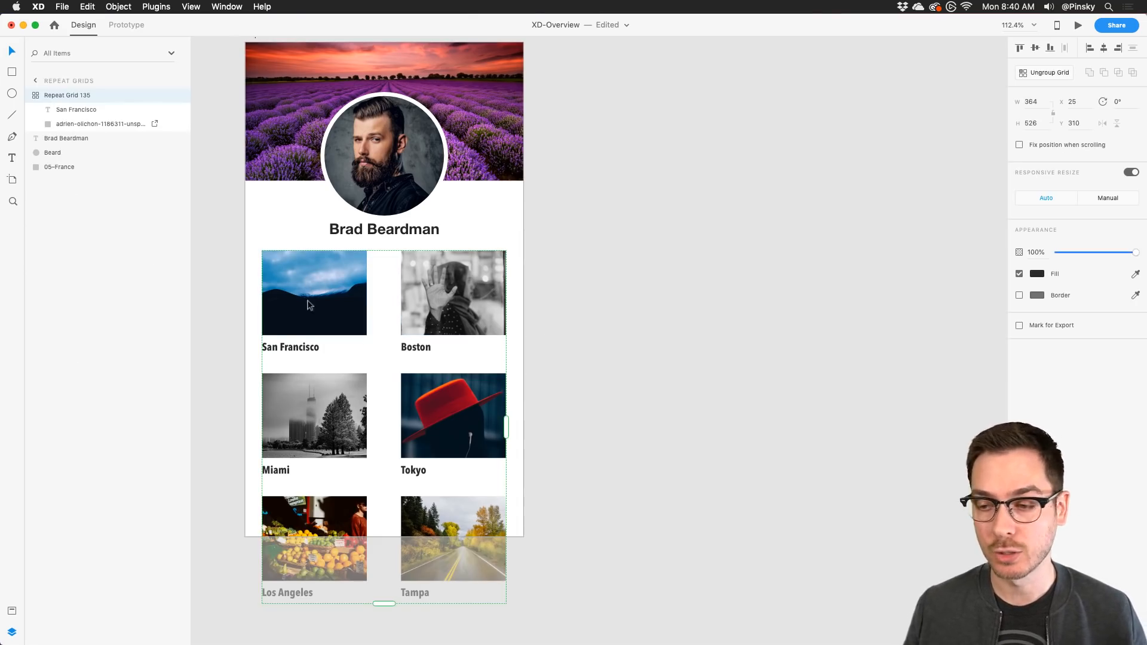
pyautogui.doubleClick(304, 347)
pyautogui.moveTo(302, 343); pyautogui.dragTo(307, 325)
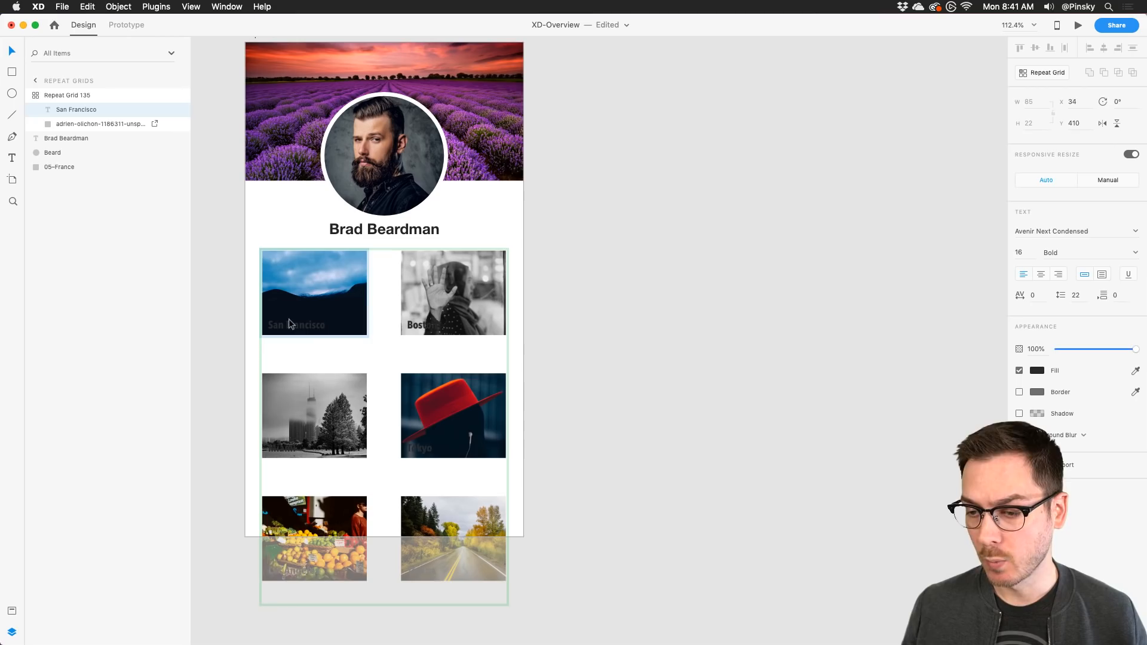
pyautogui.click(1037, 371)
pyautogui.moveTo(918, 369); pyautogui.dragTo(872, 273)
pyautogui.click(1103, 563)
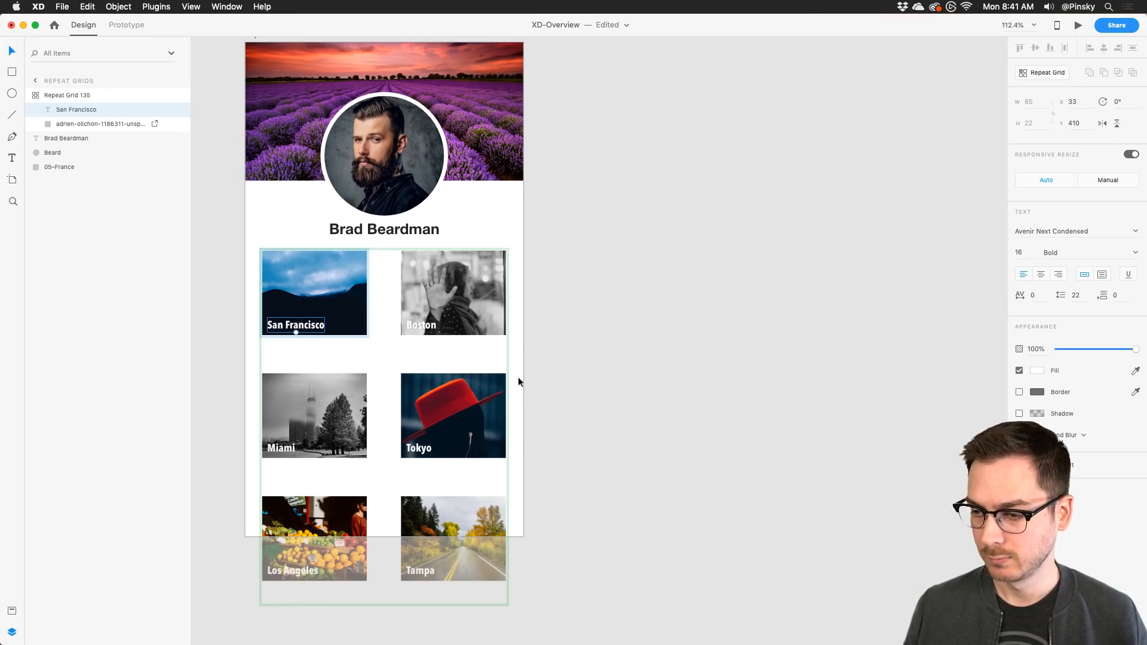
# Step: Tighten the repeat grid's row and column gaps to make it about 357 wide and 442 high, centred on the artboard
pyautogui.click(644, 381)
pyautogui.click(404, 375)
pyautogui.moveTo(399, 368); pyautogui.dragTo(395, 341)
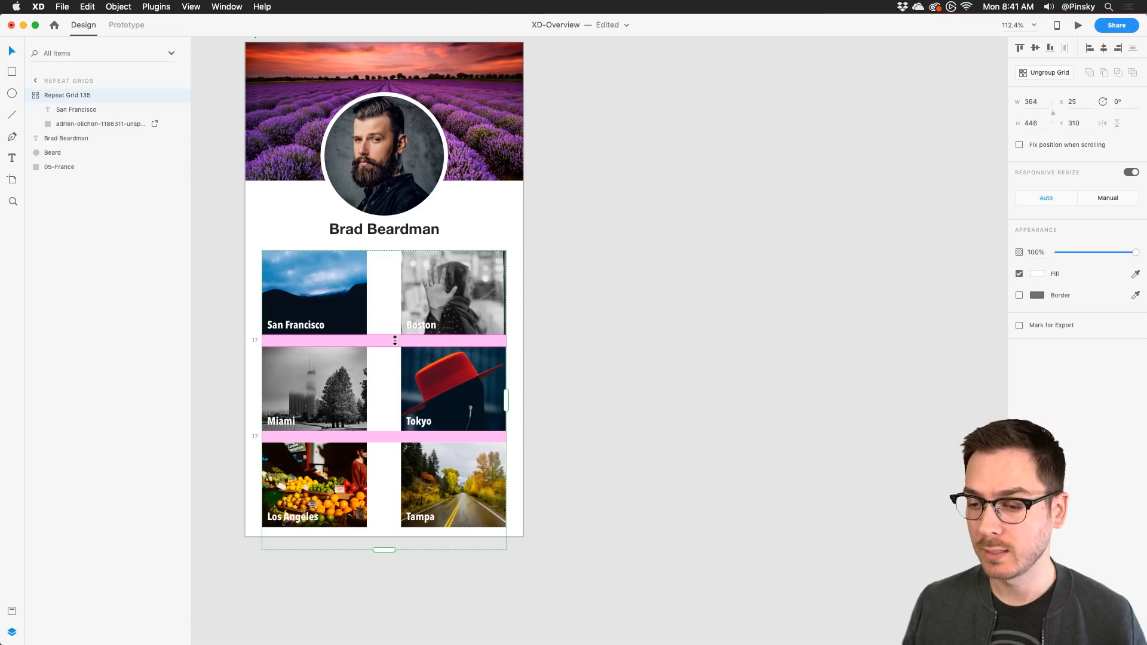
pyautogui.moveTo(395, 341); pyautogui.dragTo(449, 304)
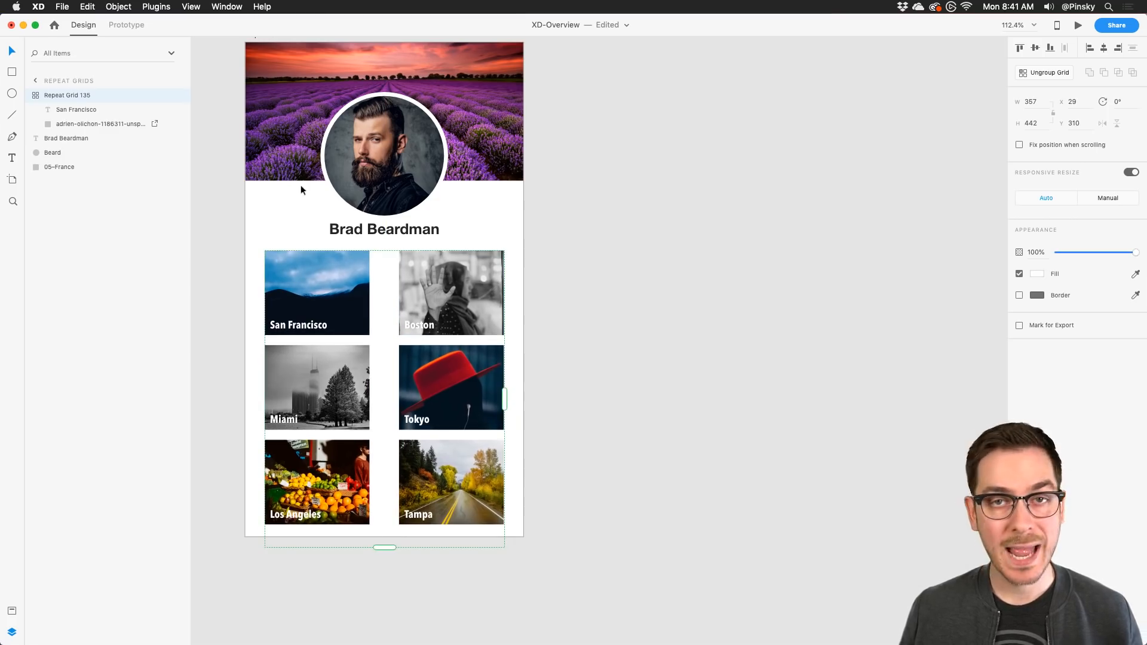
# Step: Open the Creative Cloud Libraries and place the Ceeya library's black bookmark graphic in the San Francisco photo's upper-right corner
pyautogui.click(62, 4)
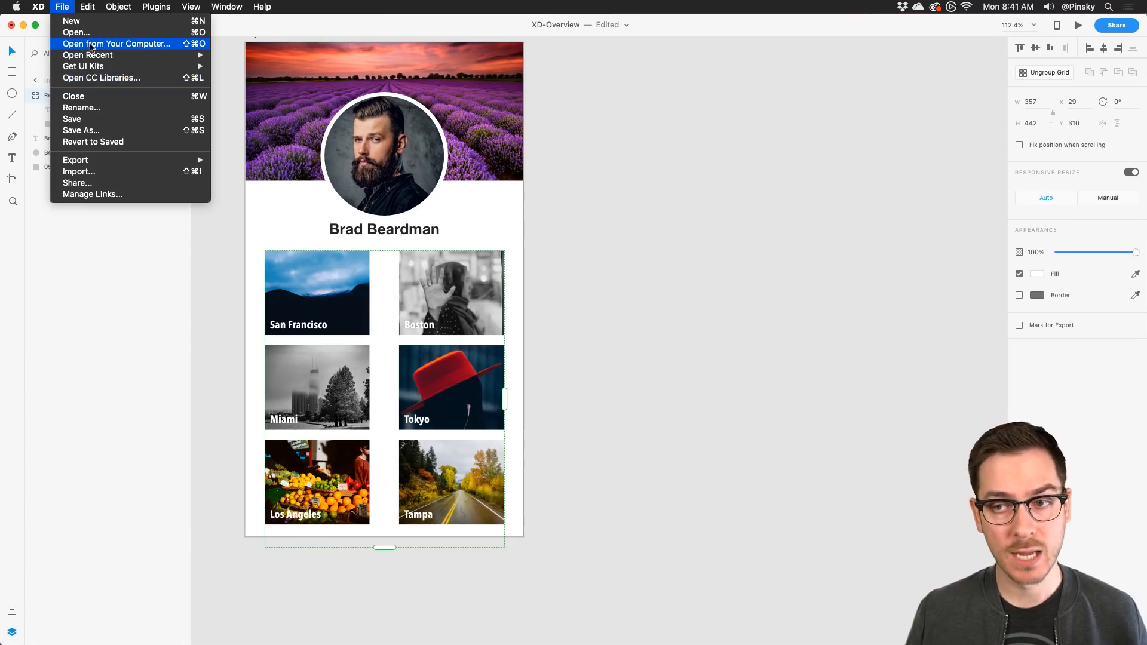
pyautogui.click(95, 77)
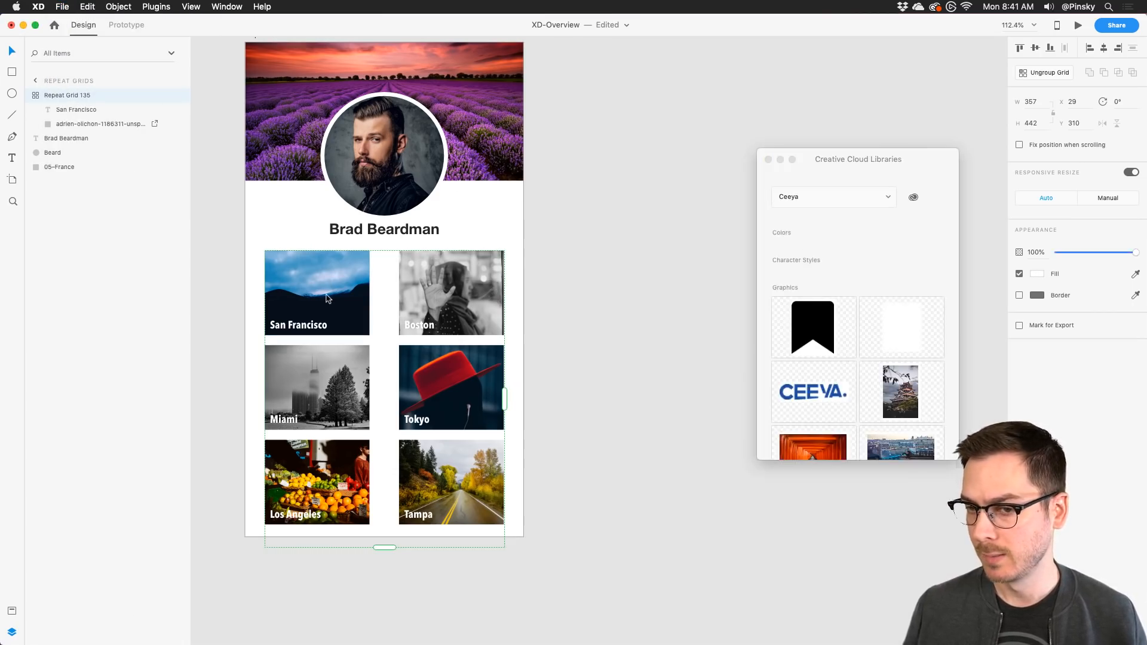
pyautogui.doubleClick(323, 293)
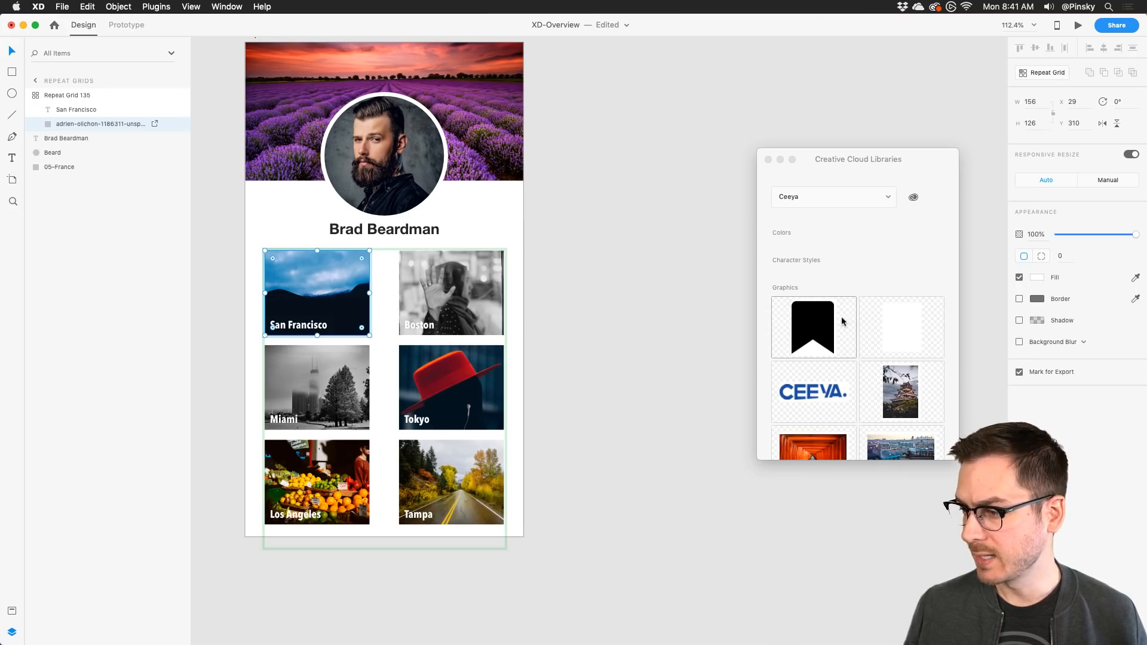
pyautogui.moveTo(824, 323); pyautogui.dragTo(359, 261)
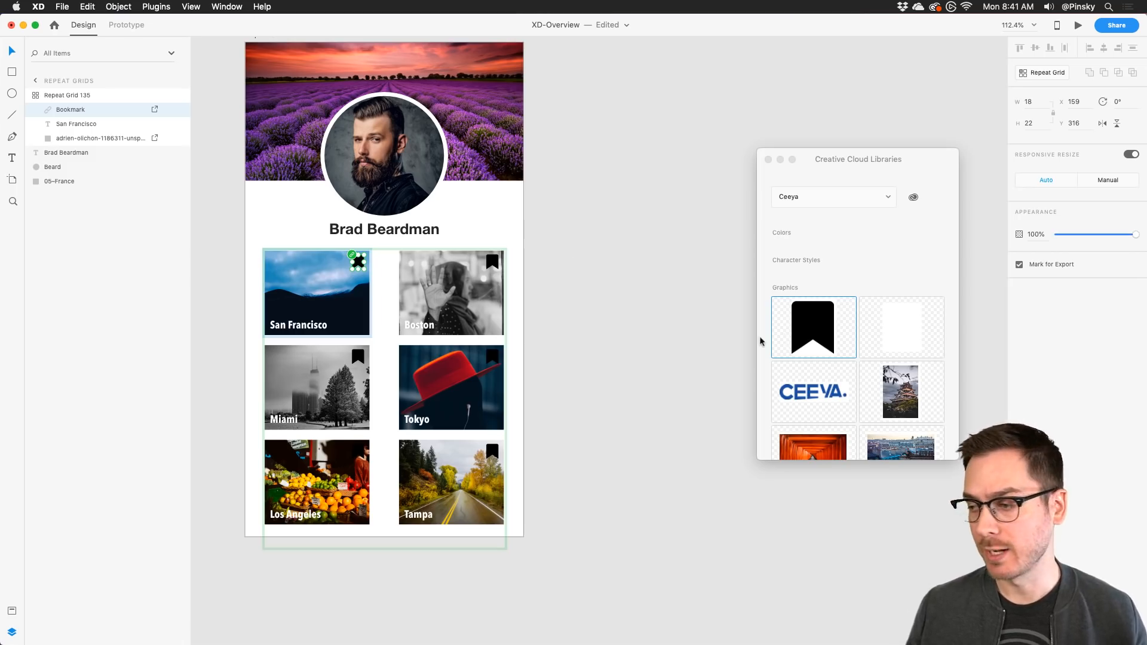
# Step: Unlink the placed bookmark graphic from its library source and close the Creative Cloud Libraries
pyautogui.rightClick(808, 332)
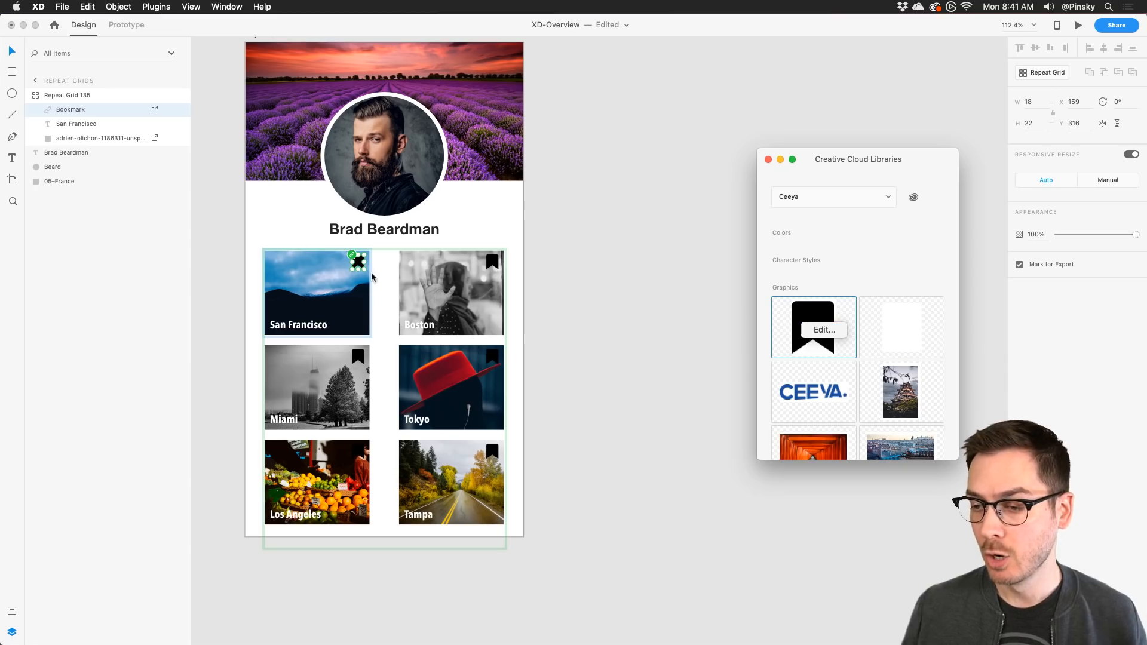
pyautogui.rightClick(359, 262)
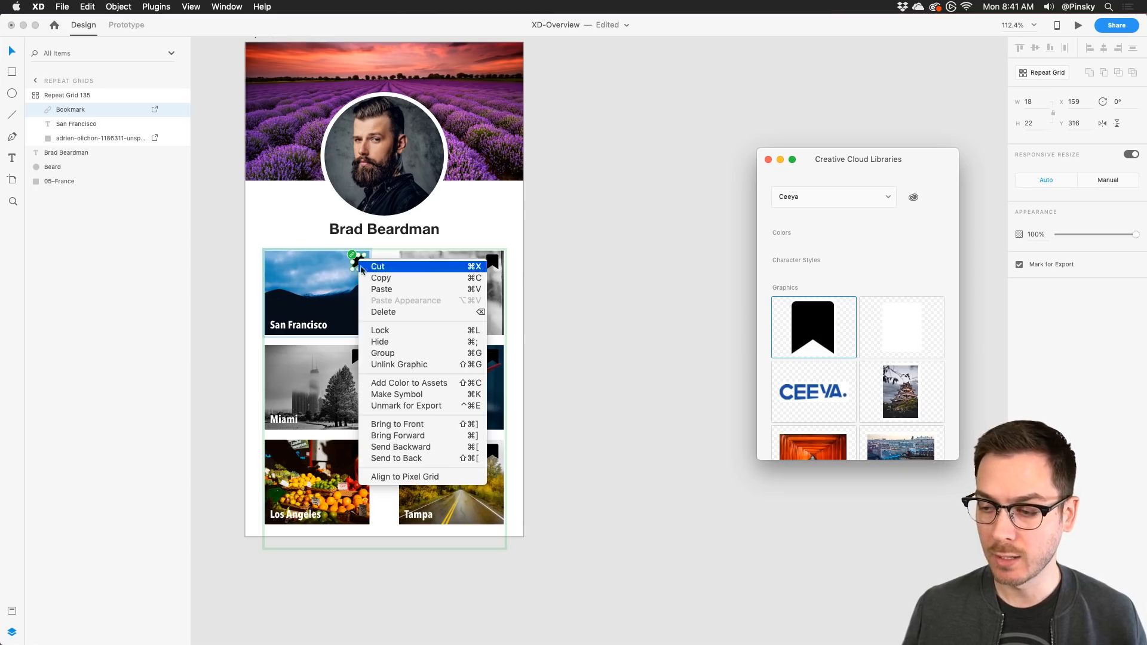
pyautogui.click(388, 365)
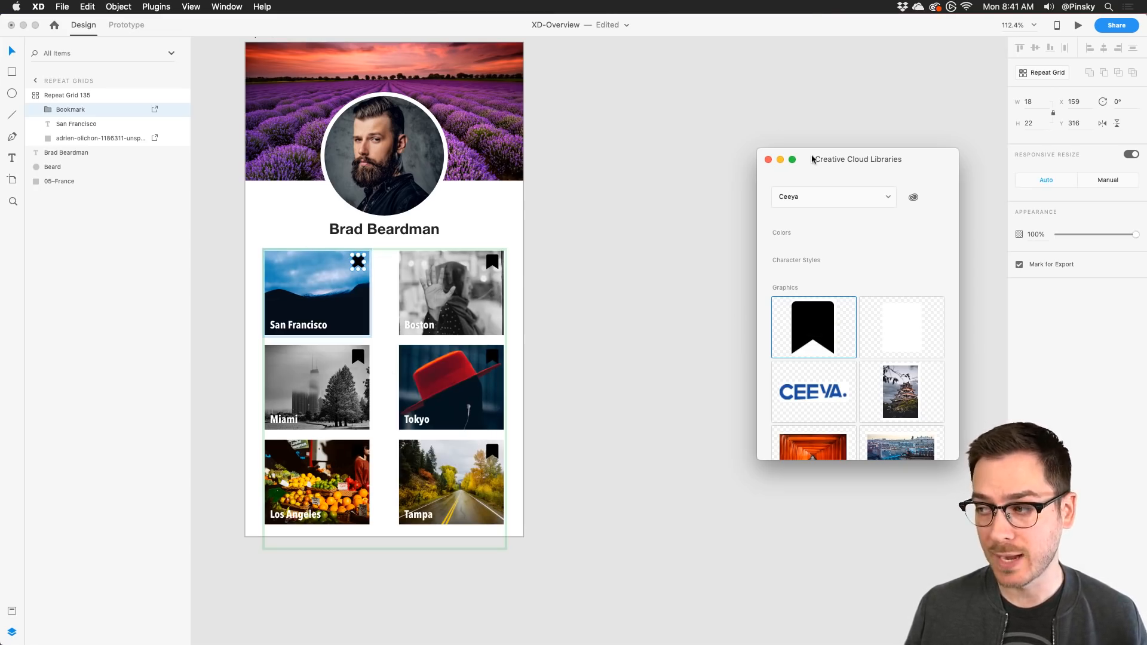
pyautogui.click(768, 160)
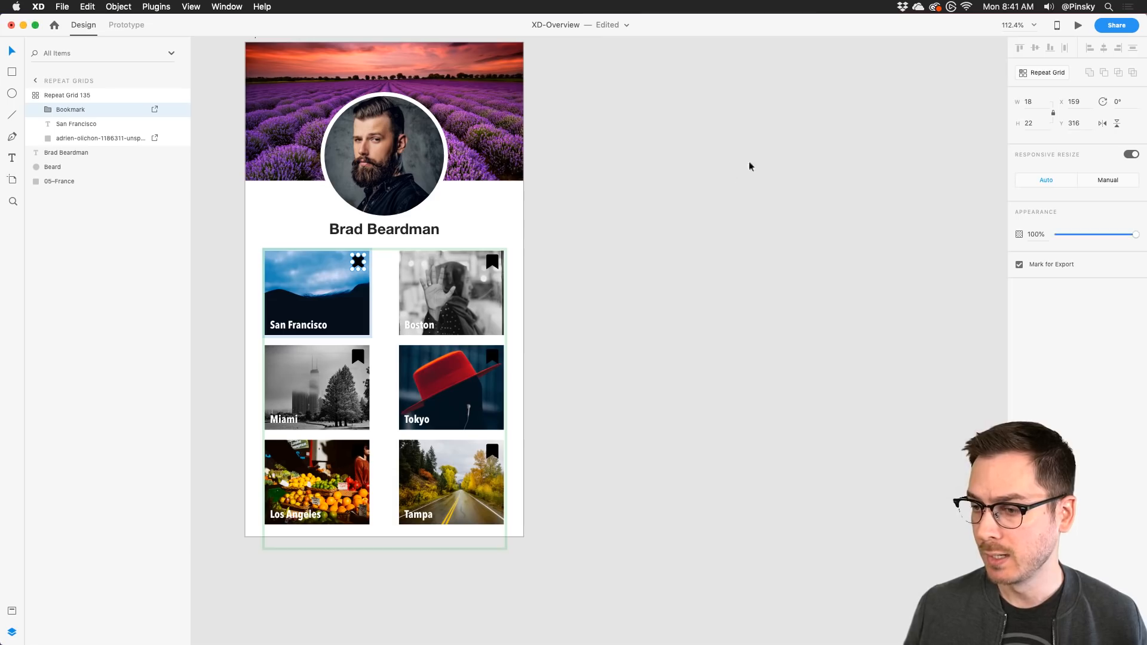
# Step: Select the path inside the bookmark group, change its fill colour to white and turn the fill off
pyautogui.doubleClick(357, 262)
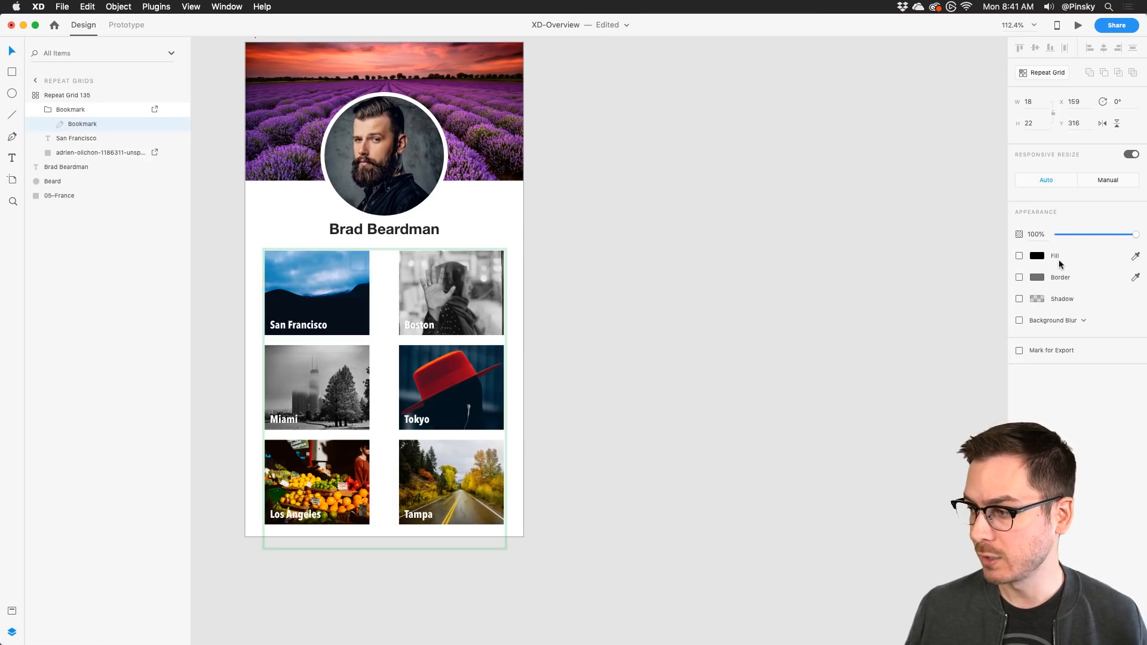
pyautogui.click(1020, 256)
pyautogui.click(1036, 256)
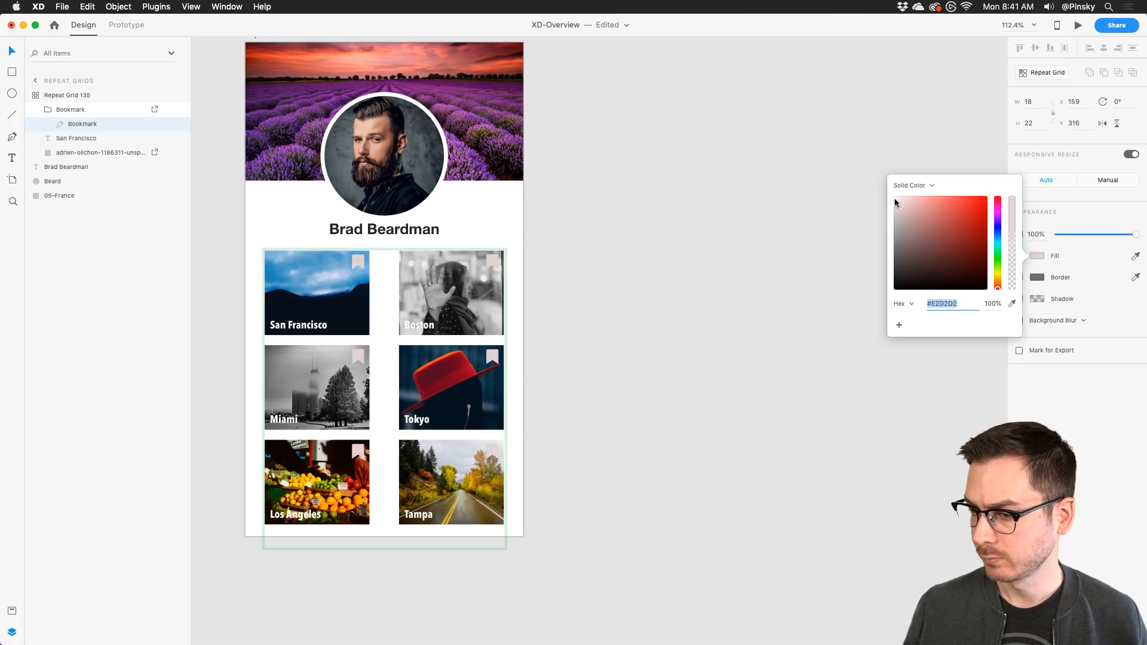
pyautogui.press('Escape')
pyautogui.click(1020, 256)
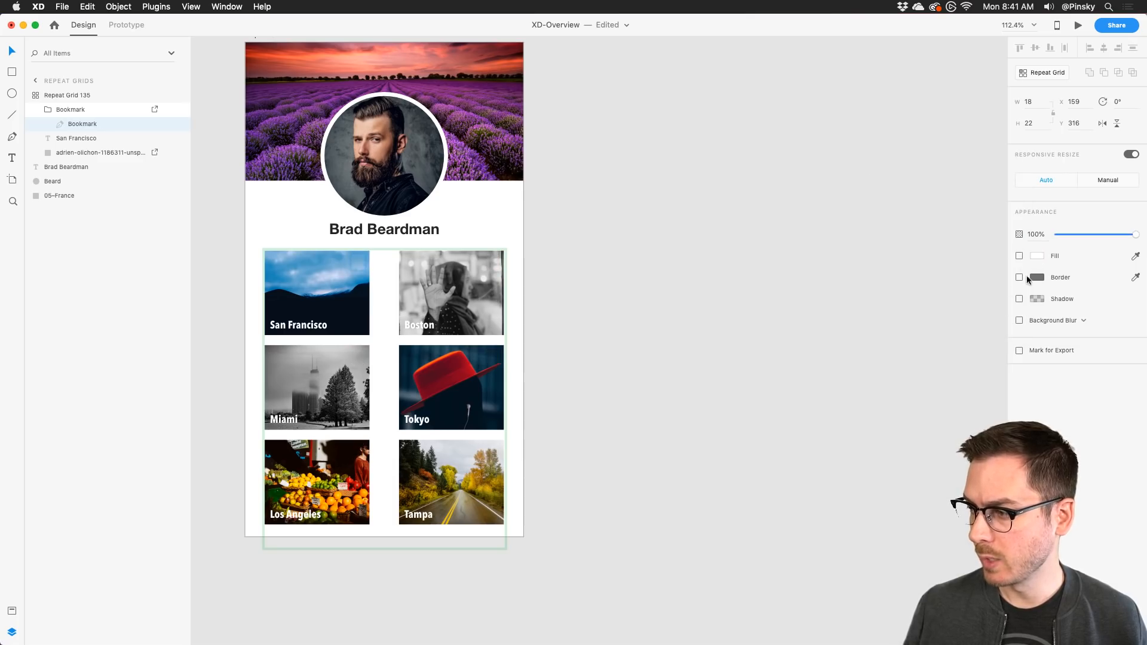
# Step: Give the bookmark path a white #FFFFFF border of size 2 and nudge it up to Y 314
pyautogui.click(1019, 277)
pyautogui.click(1037, 277)
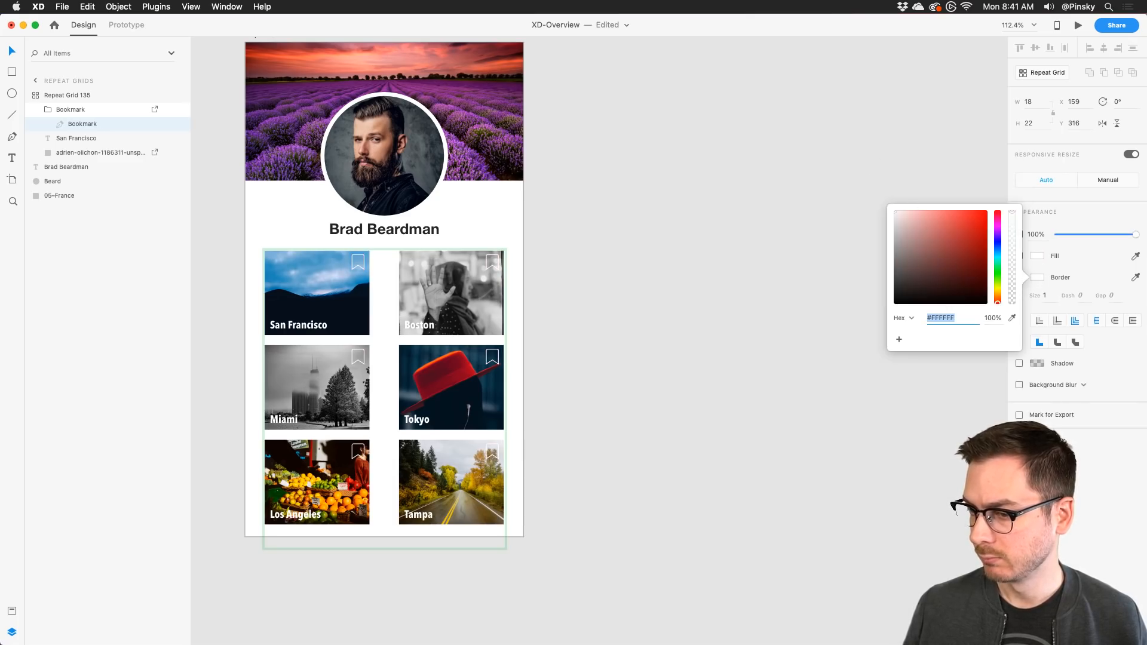
pyautogui.press('Escape')
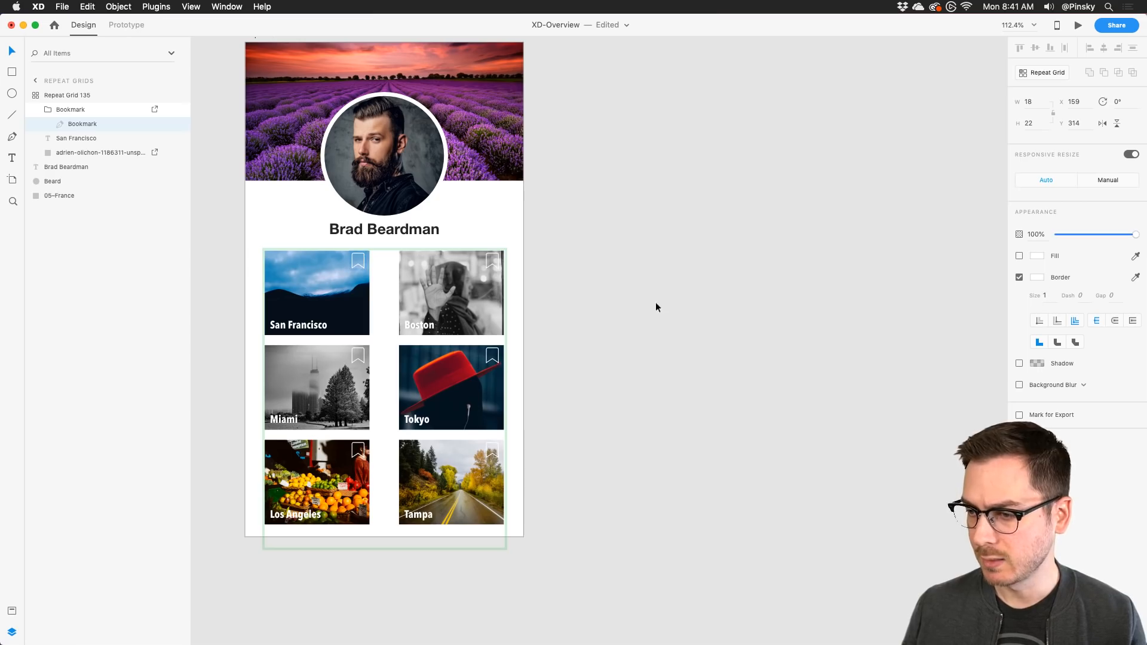
pyautogui.click(1045, 295)
pyautogui.press('Up')
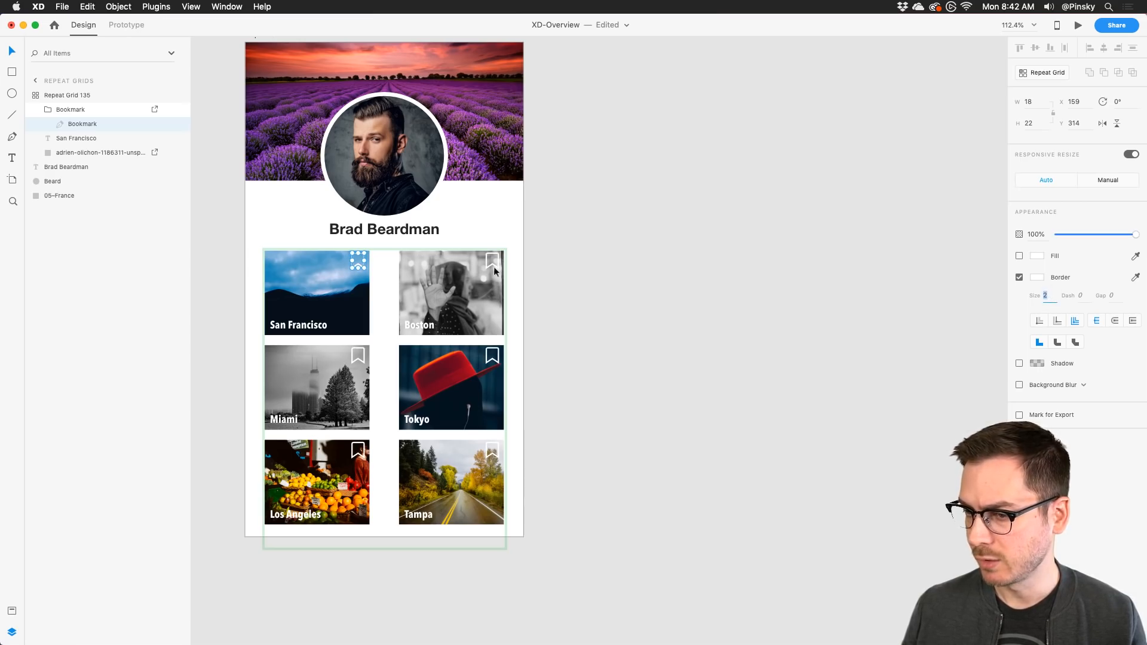
# Step: Scale the bookmark down to about 12 × 15, place it near the photo's upper-right corner and deselect it
pyautogui.scroll(10, 357, 263)
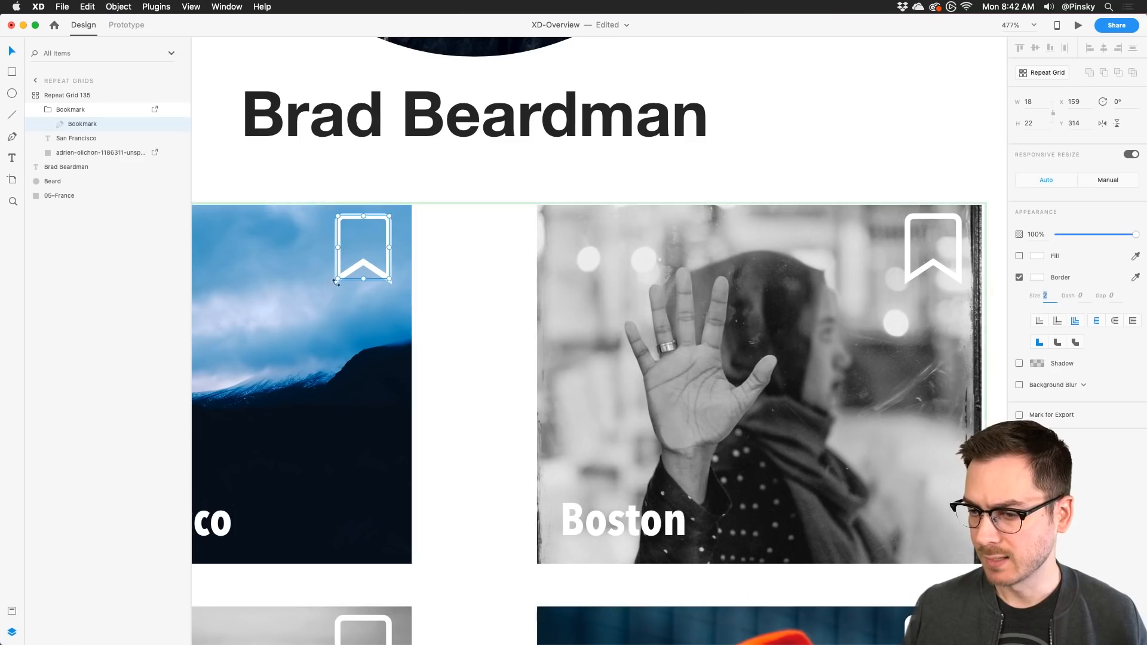
pyautogui.moveTo(341, 280); pyautogui.dragTo(384, 251)
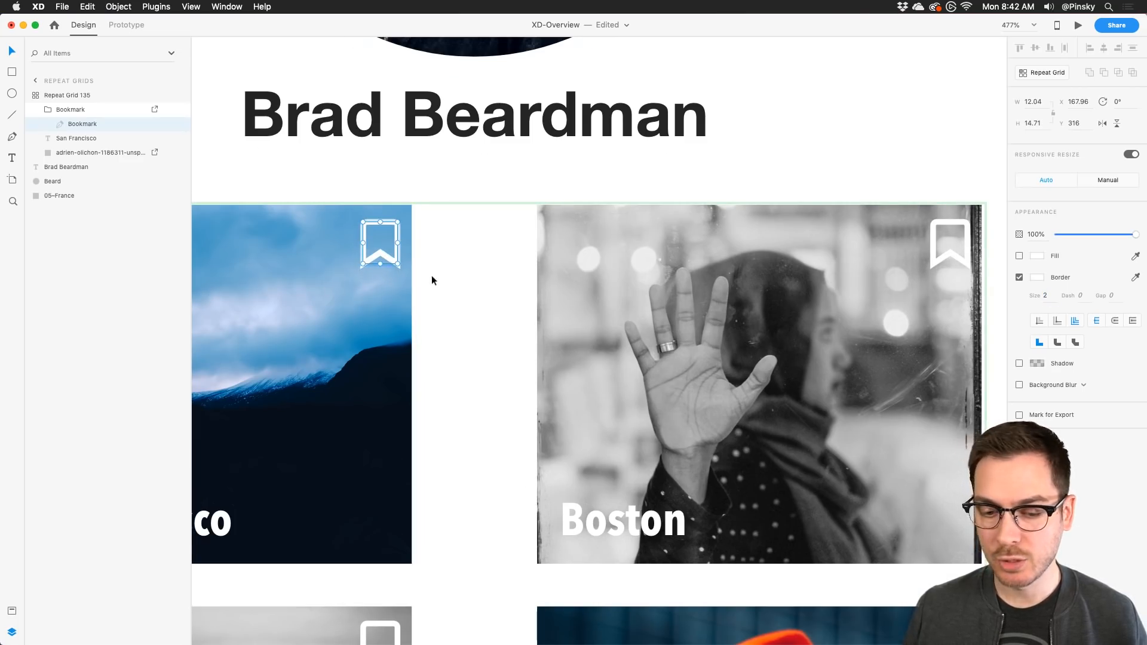
pyautogui.scroll(-5, 432, 275)
pyautogui.scroll(-3, 433, 276)
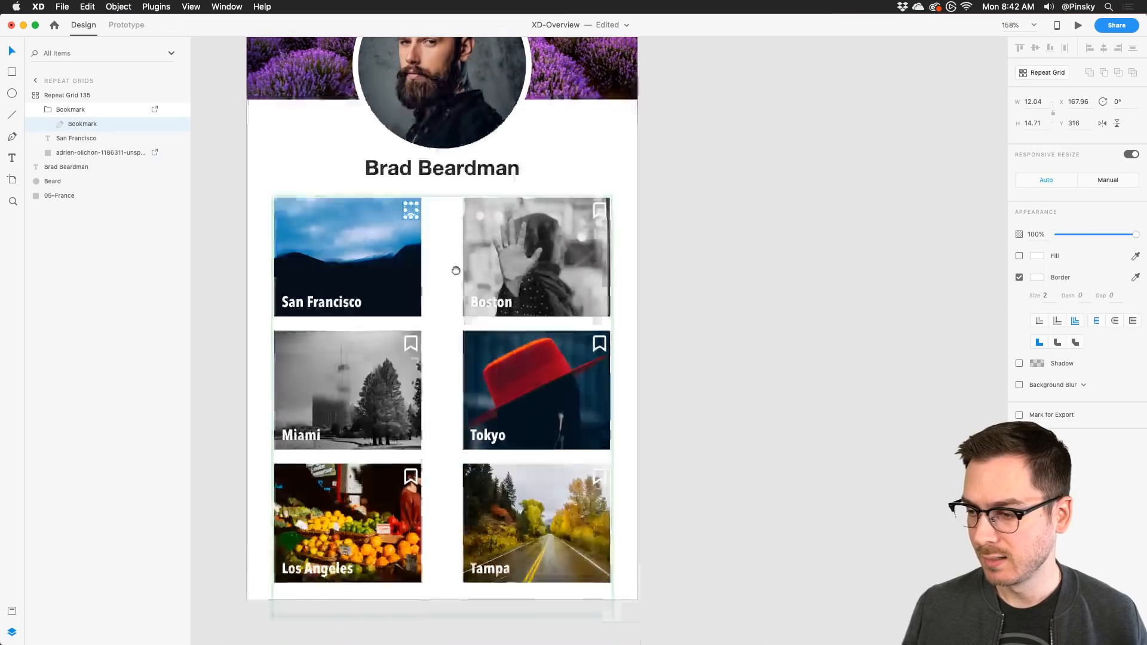
pyautogui.click(649, 482)
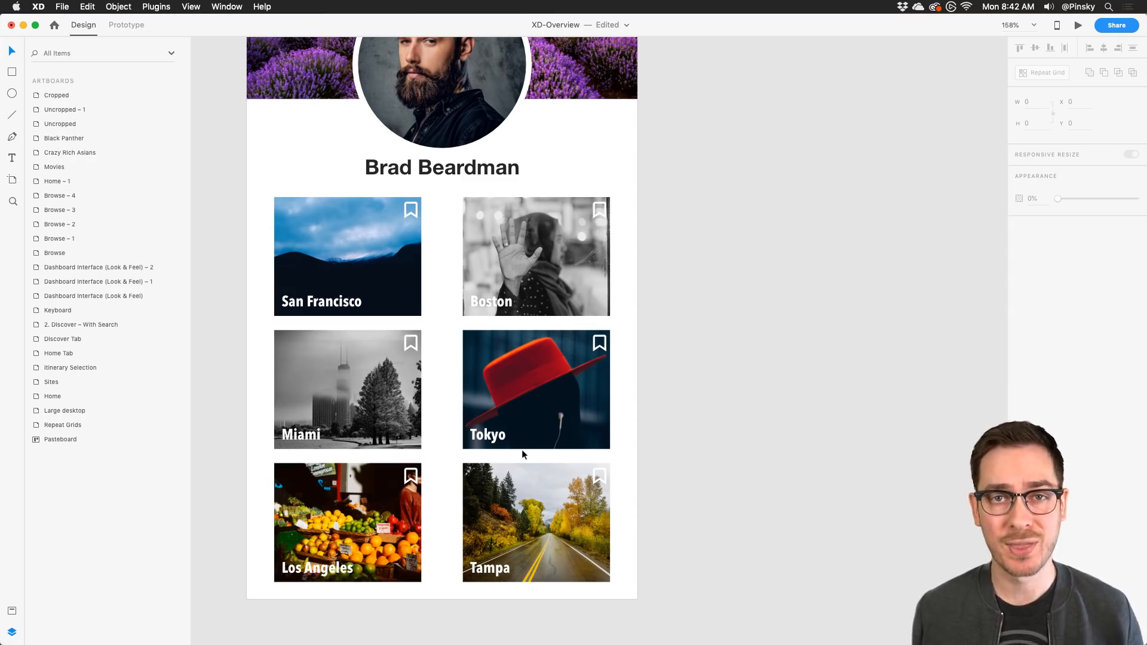
# Step: Look over the finished profile artboard and examine the Large desktop artboard in the Responsive Resize section
pyautogui.scroll(-4, 511, 385)
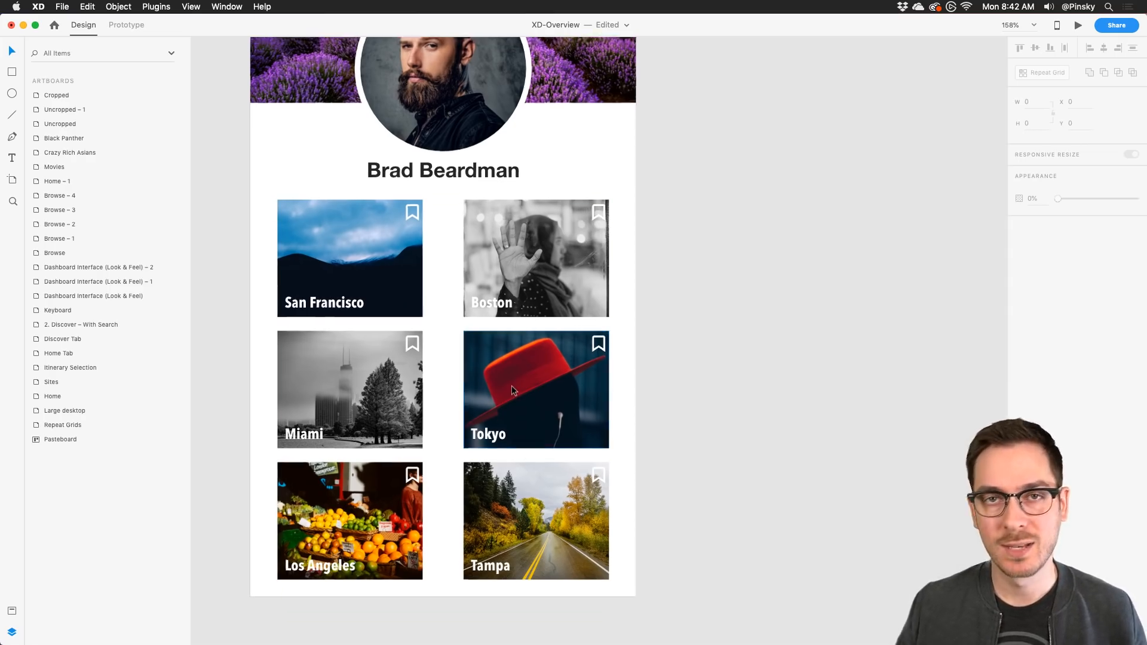
pyautogui.moveTo(514, 387); pyautogui.dragTo(461, 462)
pyautogui.scroll(-2, 461, 462)
pyautogui.hscroll(1, 472, 424)
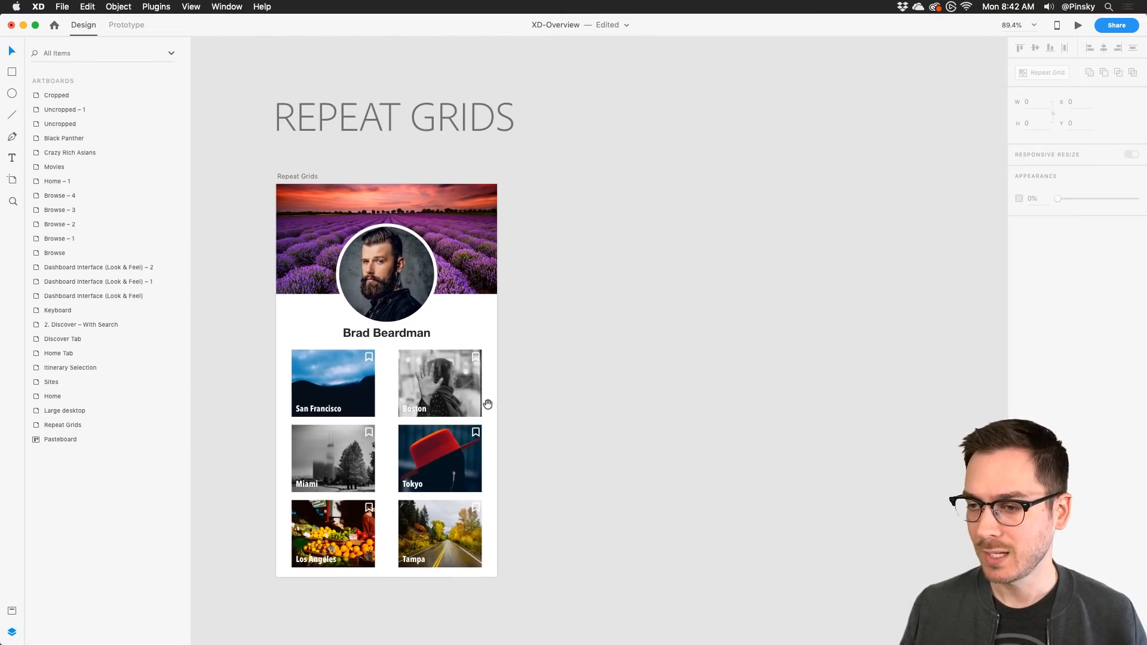
pyautogui.scroll(-10, 391, 389)
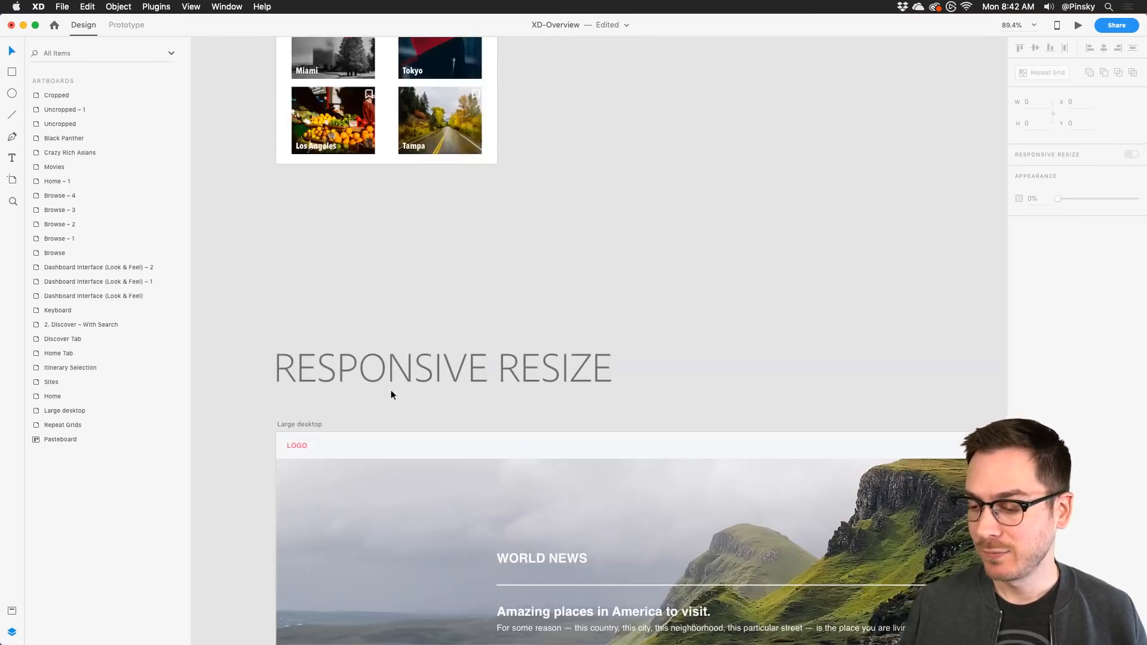
pyautogui.scroll(-3, 443, 396)
pyautogui.moveTo(590, 441); pyautogui.dragTo(460, 281)
pyautogui.scroll(-2, 482, 304)
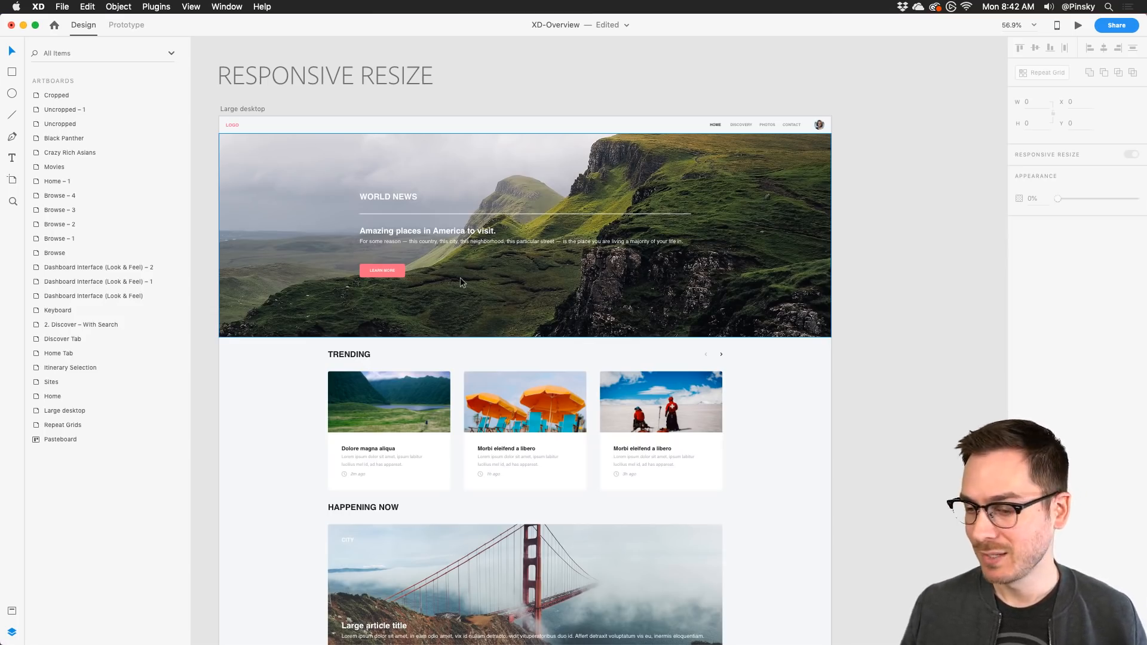
pyautogui.scroll(-1, 460, 277)
pyautogui.moveTo(501, 317); pyautogui.dragTo(481, 305)
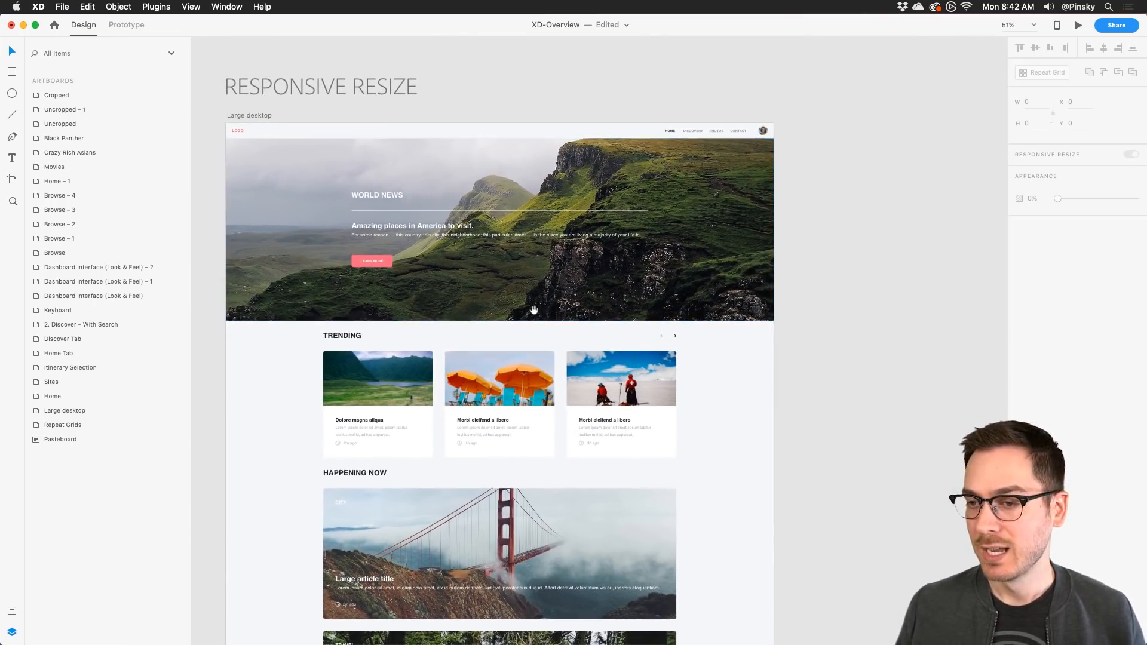
pyautogui.scroll(-1, 479, 295)
pyautogui.scroll(-2, 516, 287)
pyautogui.moveTo(517, 309); pyautogui.dragTo(476, 272)
pyautogui.scroll(-1, 481, 261)
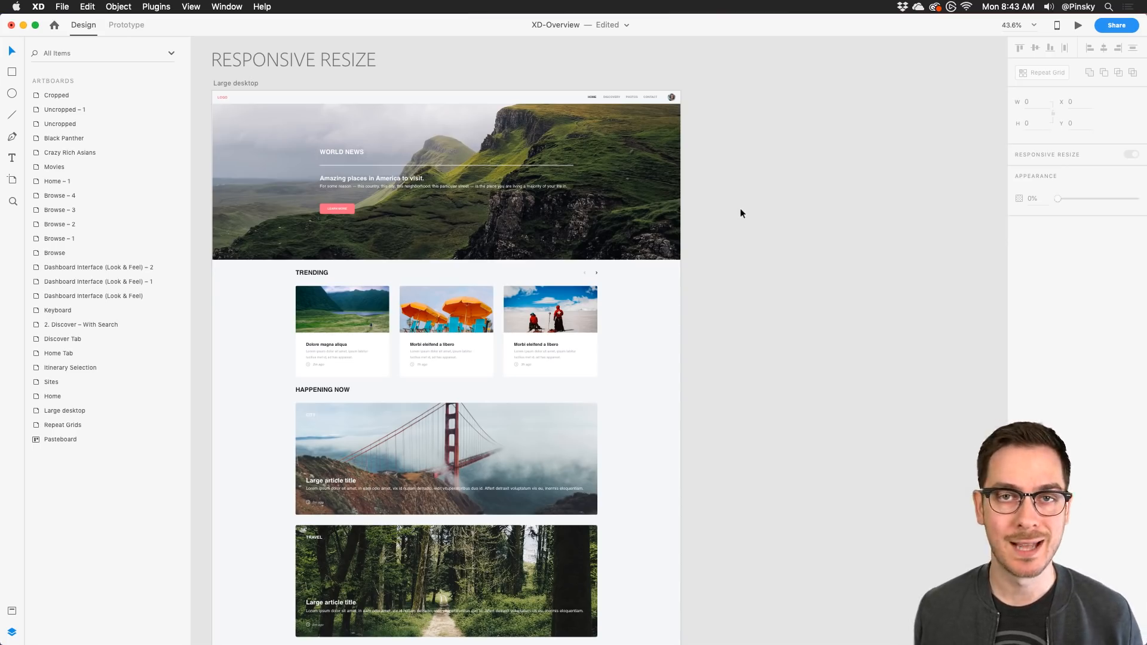
# Step: Duplicate the Large desktop artboard and shift the copy horizontally to about X 1241, keeping it at the same height
pyautogui.click(251, 81)
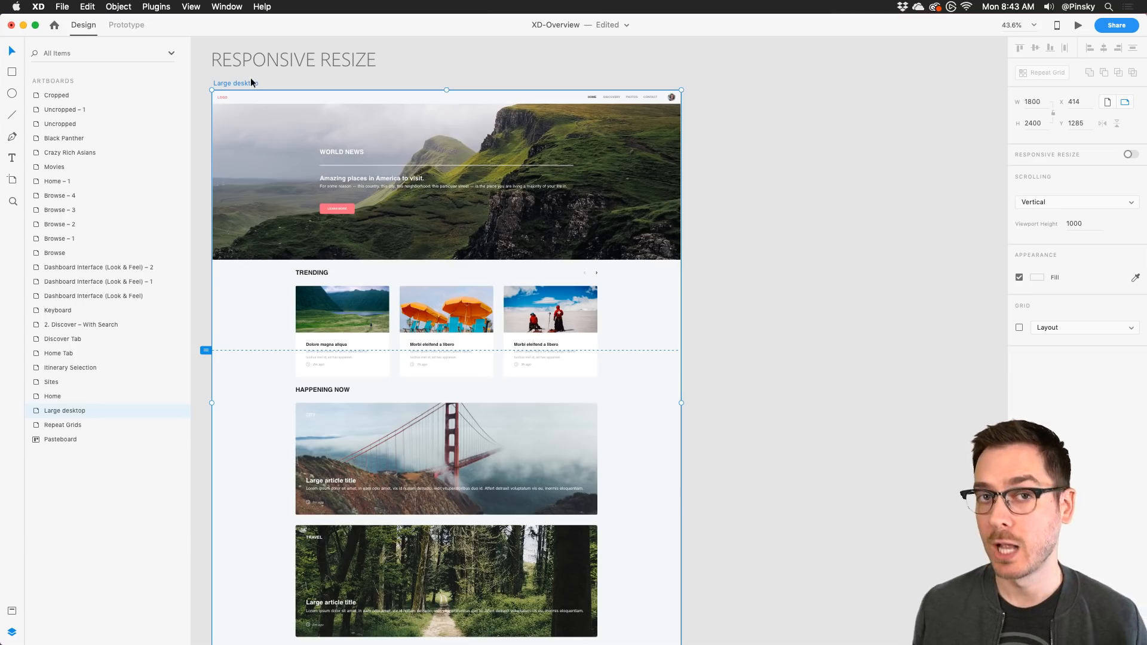
pyautogui.scroll(-3, 300, 217)
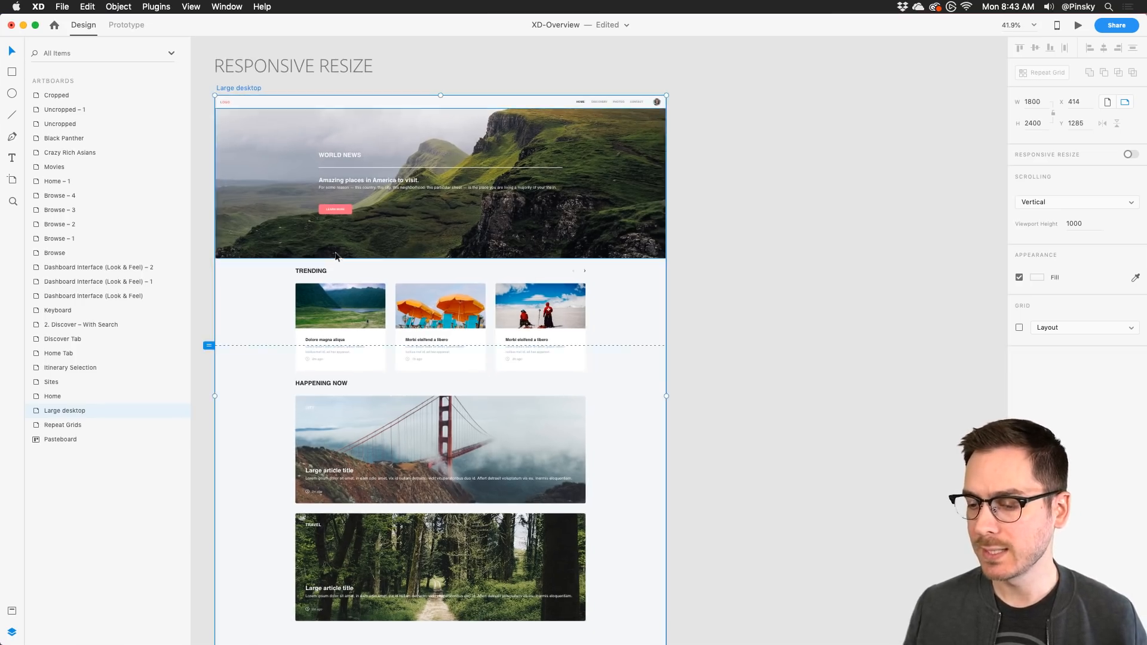
pyautogui.scroll(1, 330, 222)
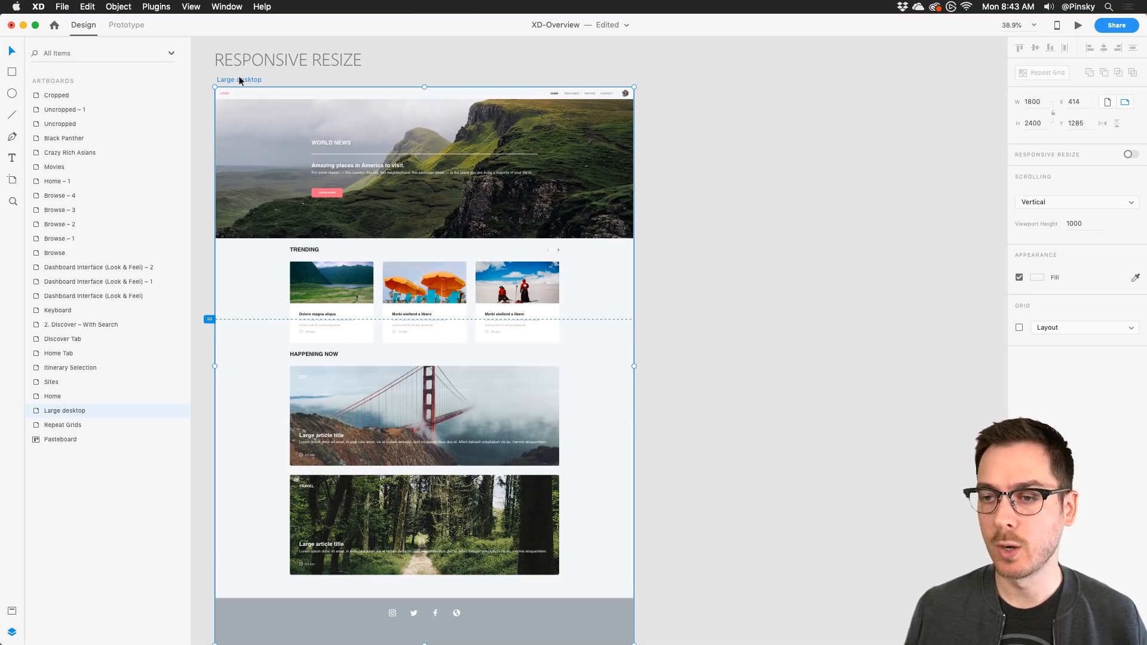
pyautogui.moveTo(240, 80); pyautogui.dragTo(431, 80)
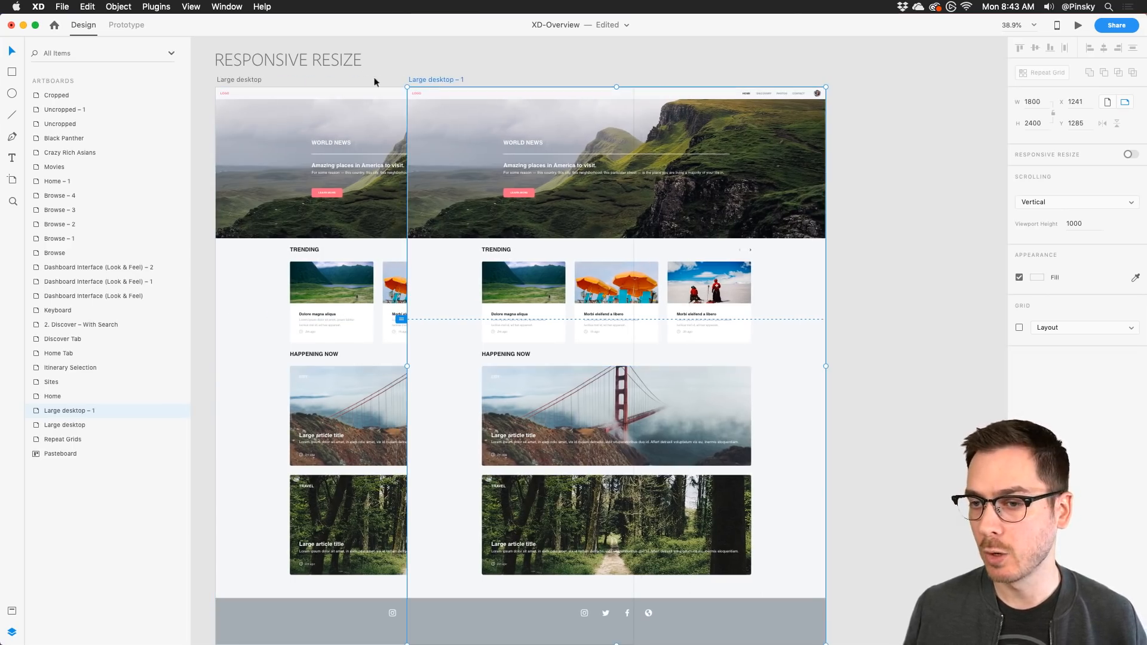
# Step: Undo the shifted artboard copy and duplicate the original Large desktop artboard again, leaving the new copy beside it
pyautogui.press('super+z')
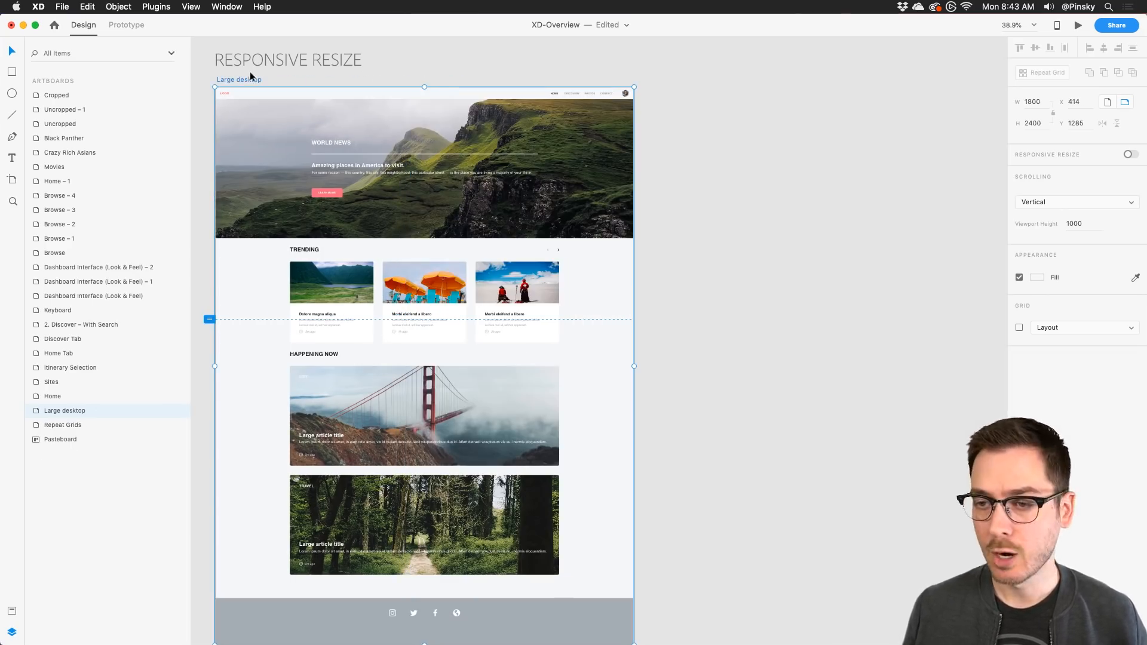
pyautogui.press('super+d')
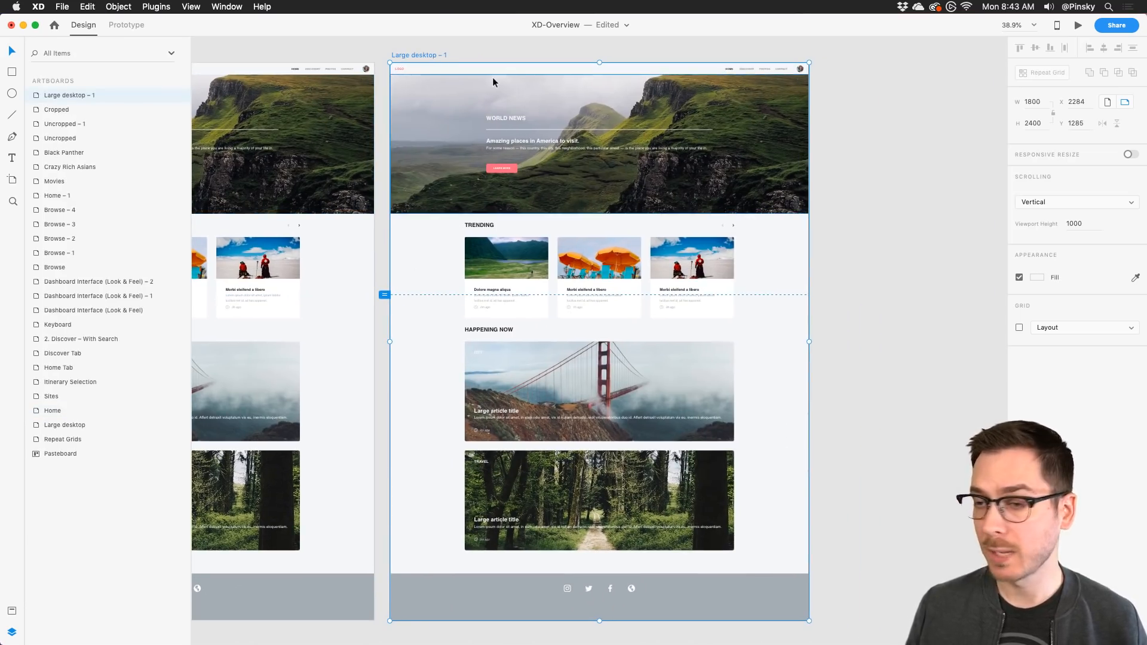
# Step: Try narrowing the Large desktop copy to about 626 wide, undo it, and try shortening the copy to about 2061 high
pyautogui.moveTo(809, 341); pyautogui.dragTo(536, 342)
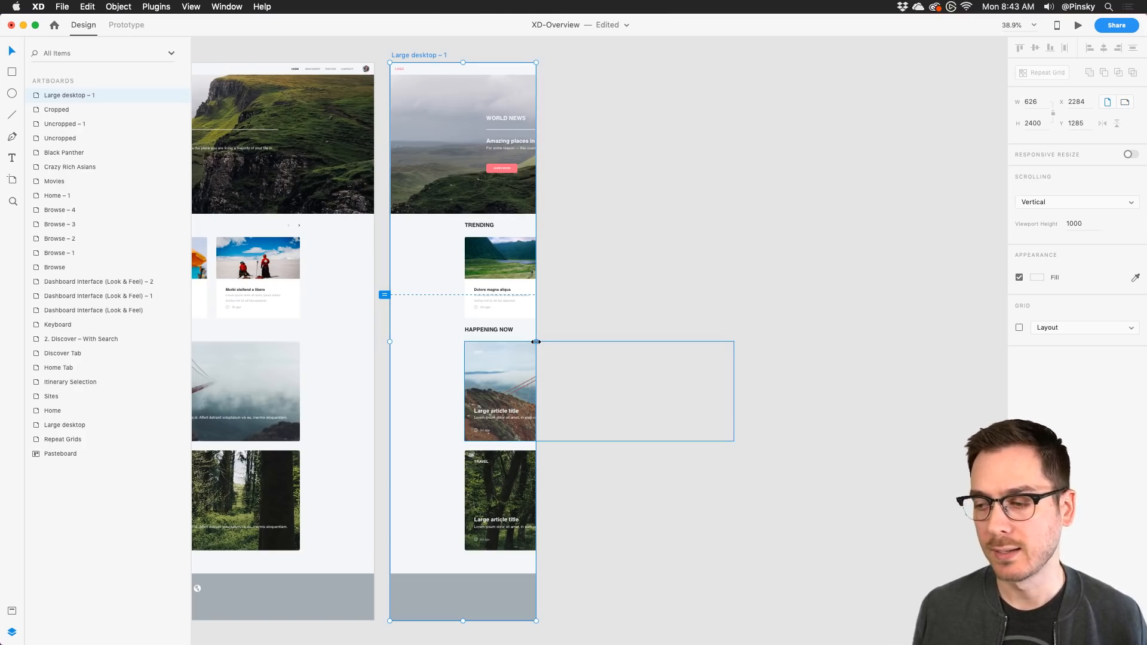
pyautogui.press('super+z')
pyautogui.scroll(-1, 601, 561)
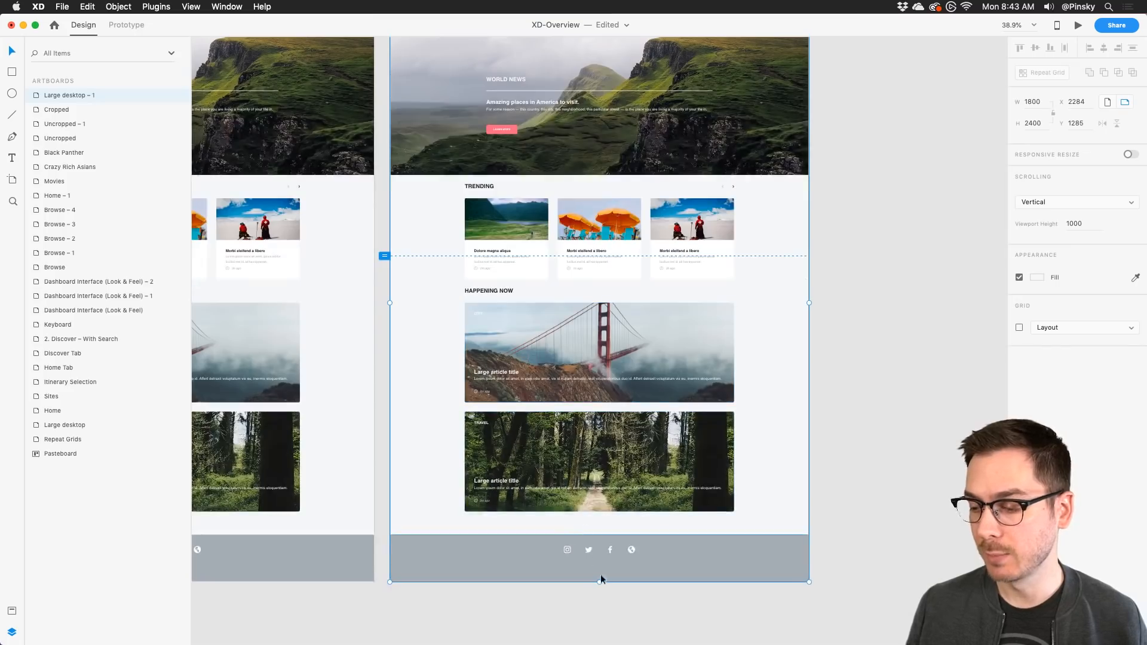
pyautogui.moveTo(601, 580)
pyautogui.mouseDown()
pyautogui.moveTo(594, 431)
pyautogui.moveTo(622, 504)
pyautogui.moveTo(622, 548)
pyautogui.moveTo(612, 446)
pyautogui.moveTo(599, 582)
pyautogui.mouseUp()
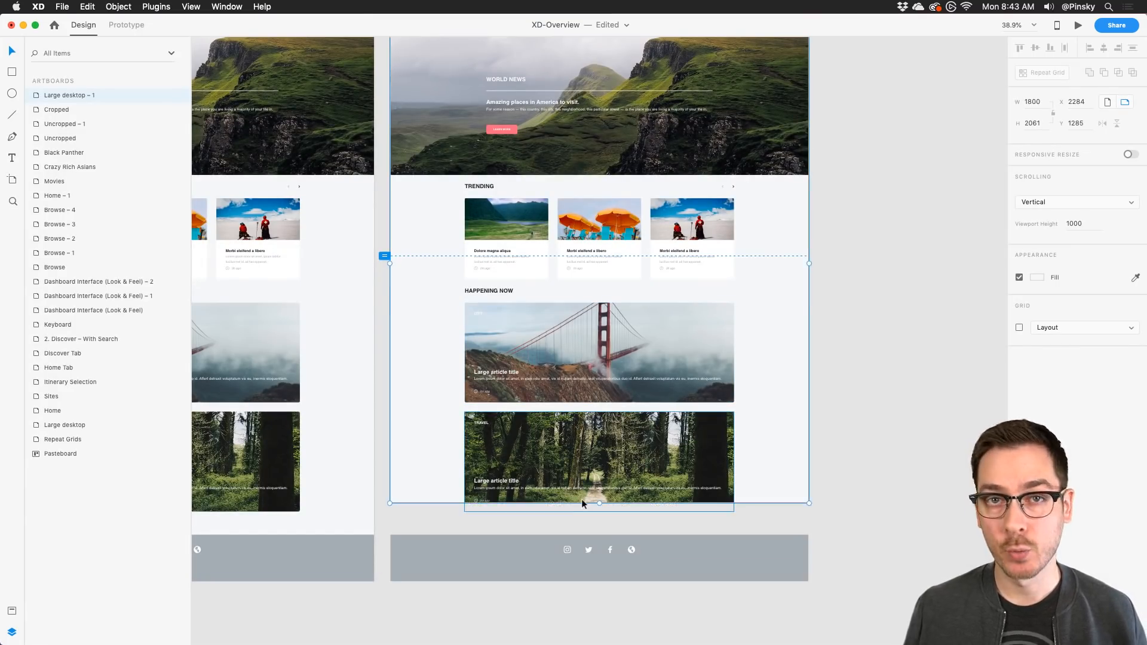
# Step: Restore the copy's full height and turn on Responsive Resize for the duplicated artboard
pyautogui.scroll(3, 580, 496)
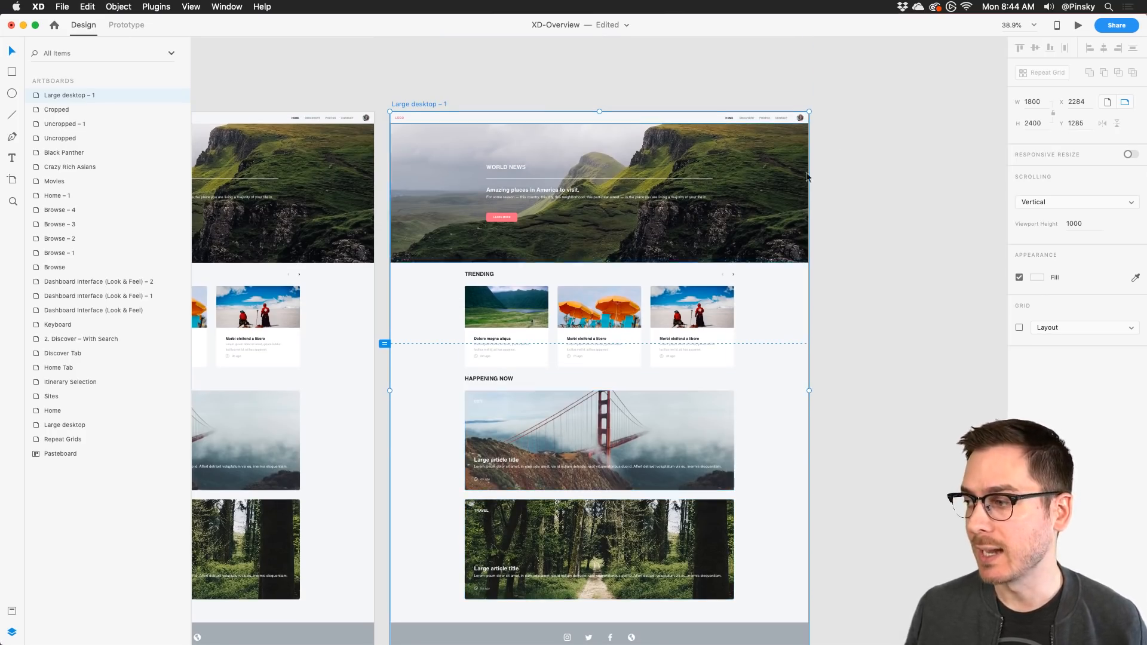
pyautogui.click(1130, 155)
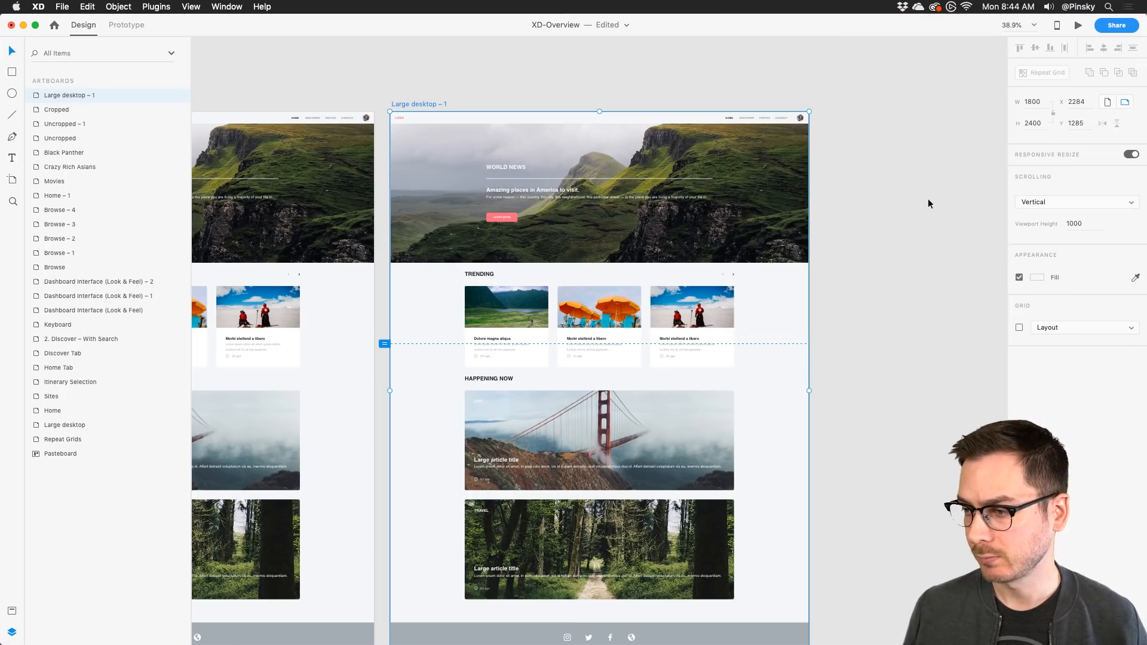
# Step: Try narrowing the copy to about 564 wide with Responsive Resize on, inspect its article cards and undo the resize
pyautogui.scroll(-2, 689, 316)
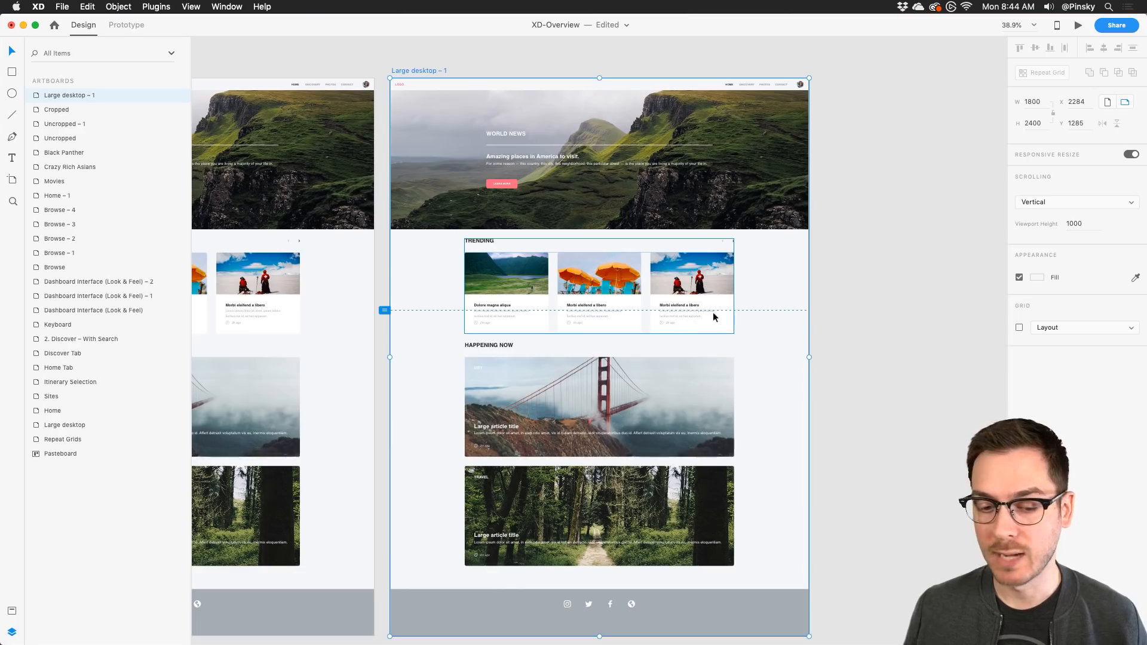
pyautogui.moveTo(810, 359); pyautogui.dragTo(522, 340)
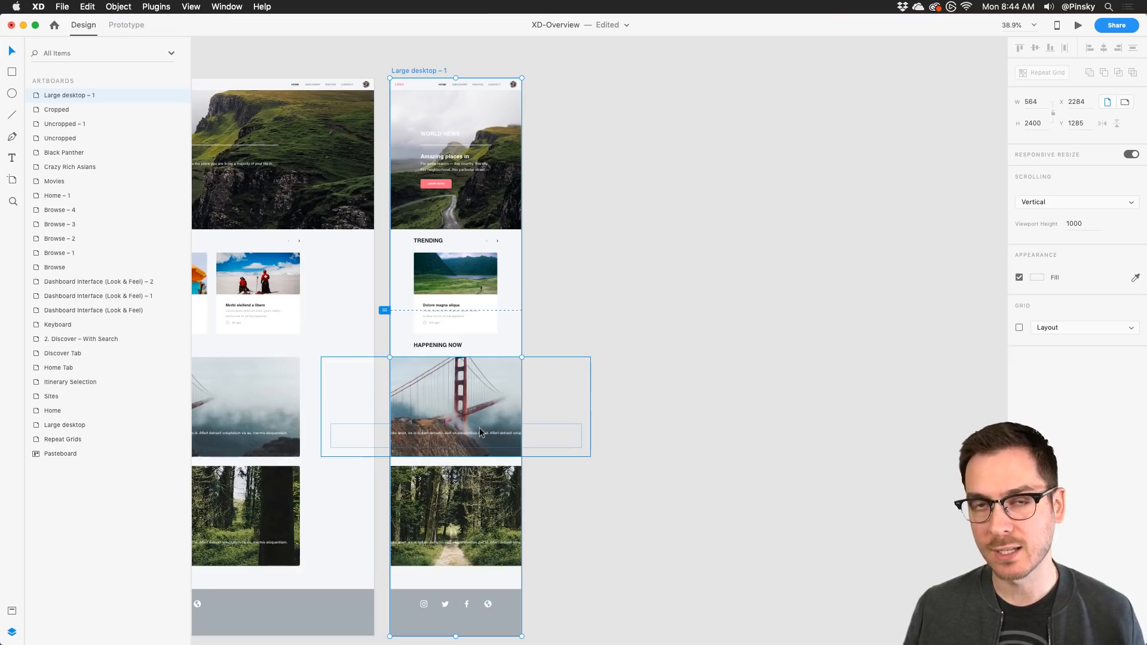
pyautogui.scroll(5, 479, 427)
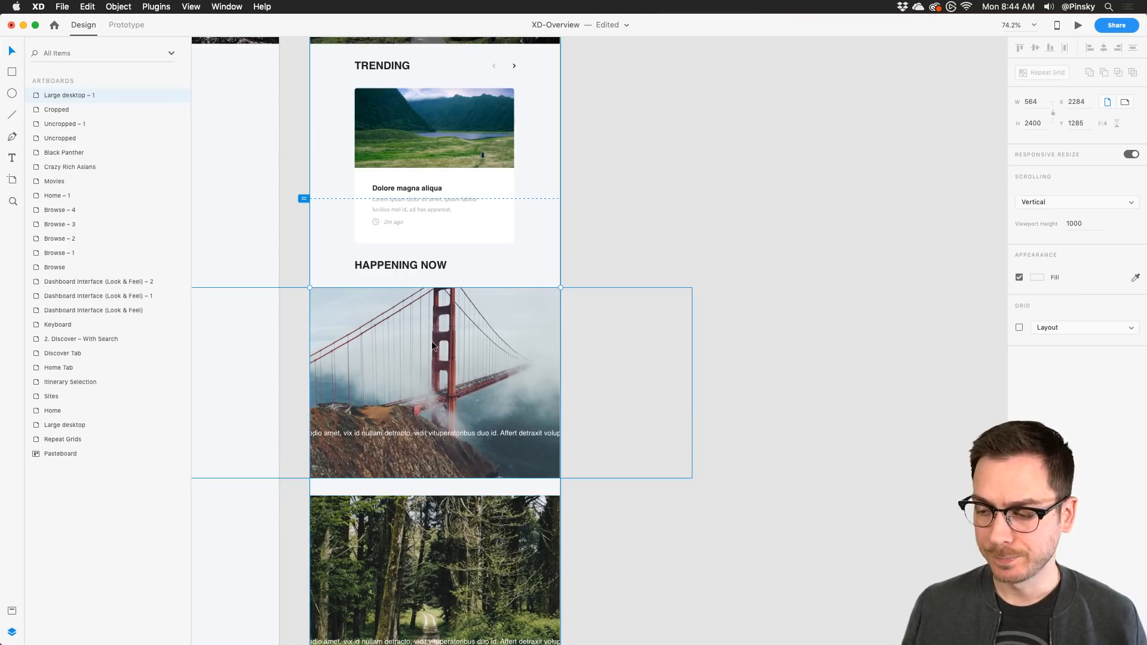
pyautogui.scroll(-3, 433, 346)
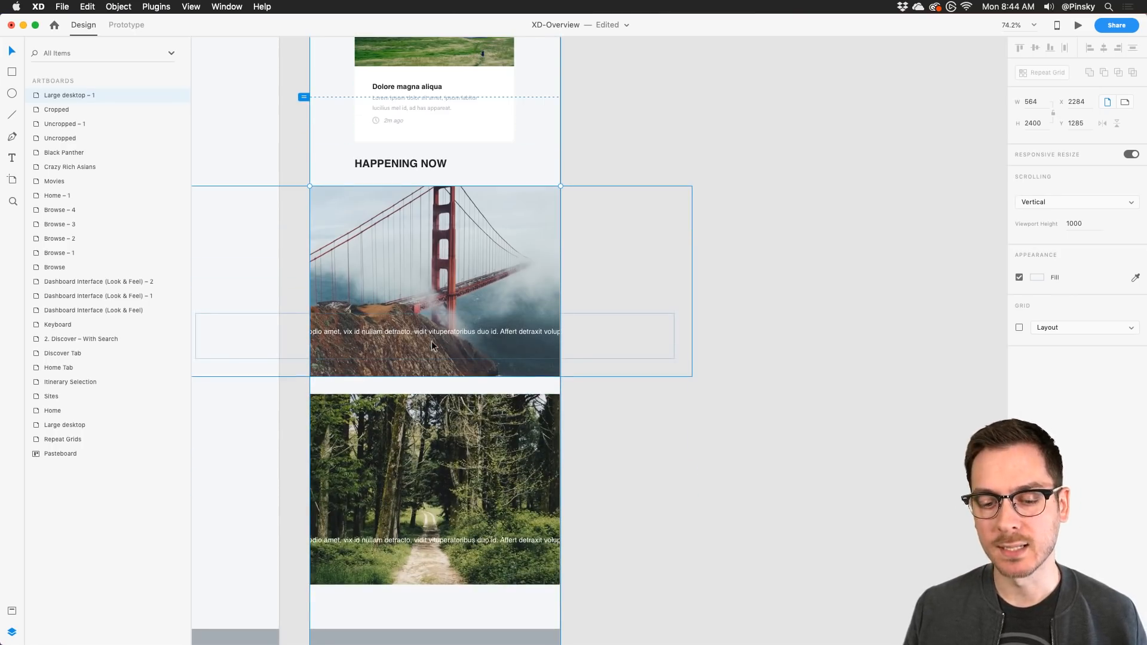
pyautogui.press('super+z')
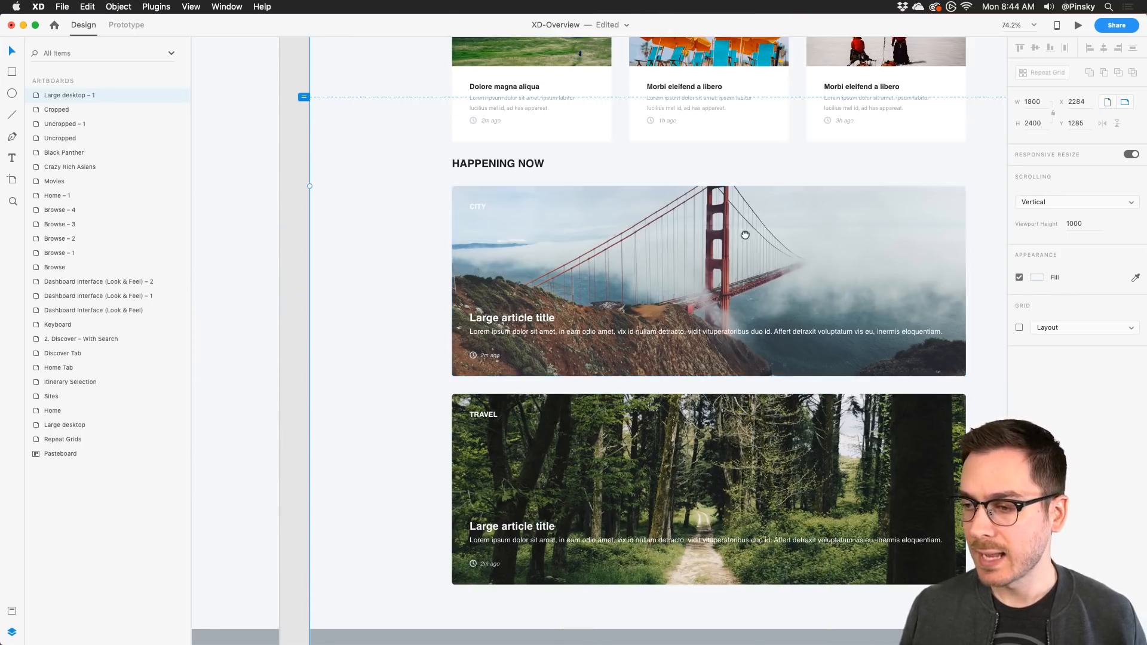
# Step: Set both large article cards under Happening Now to manual resize constraints, with Fix Width off and Fix Height on
pyautogui.moveTo(746, 234); pyautogui.dragTo(609, 209)
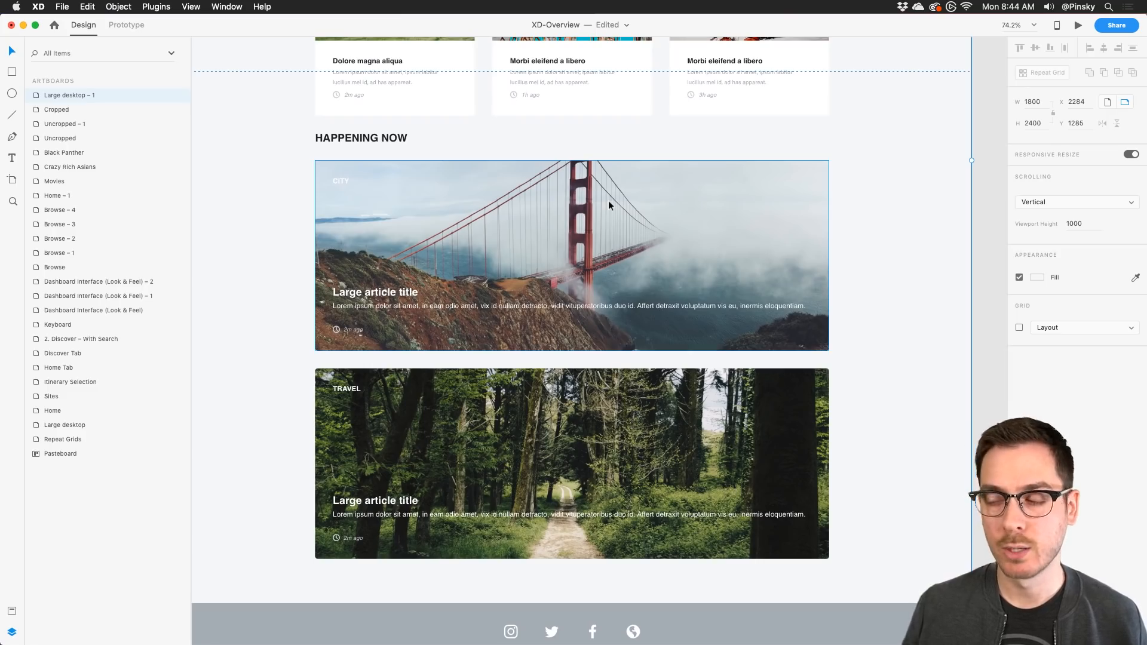
pyautogui.click(608, 200)
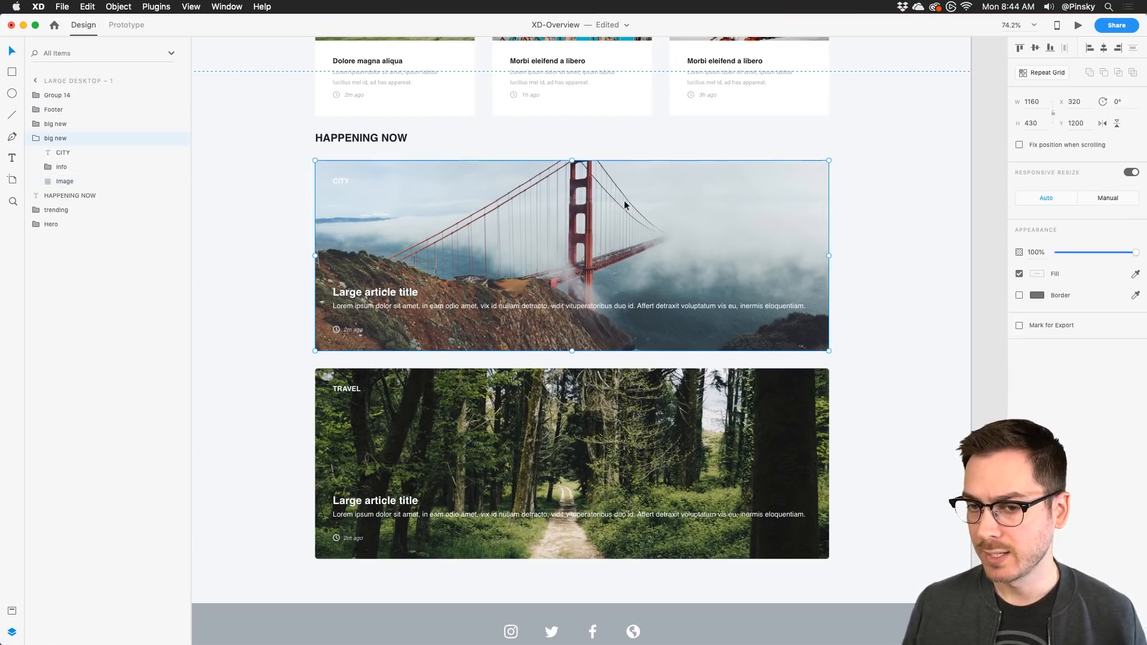
pyautogui.keyDown('shift'); pyautogui.click(675, 409); pyautogui.keyUp('shift')
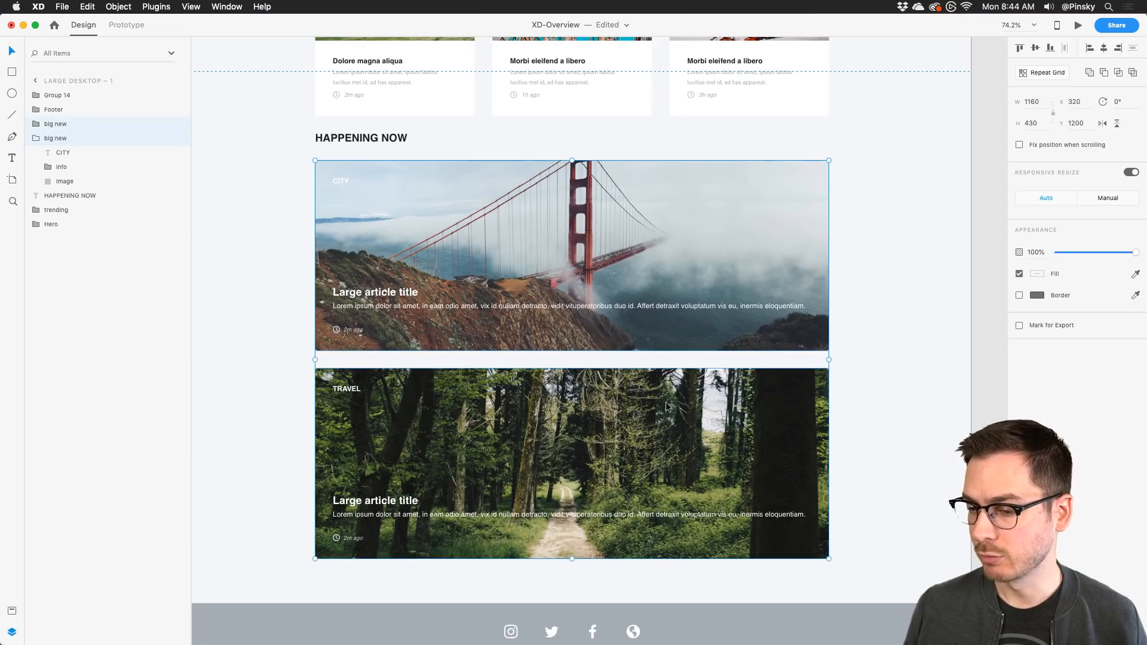
pyautogui.click(1109, 199)
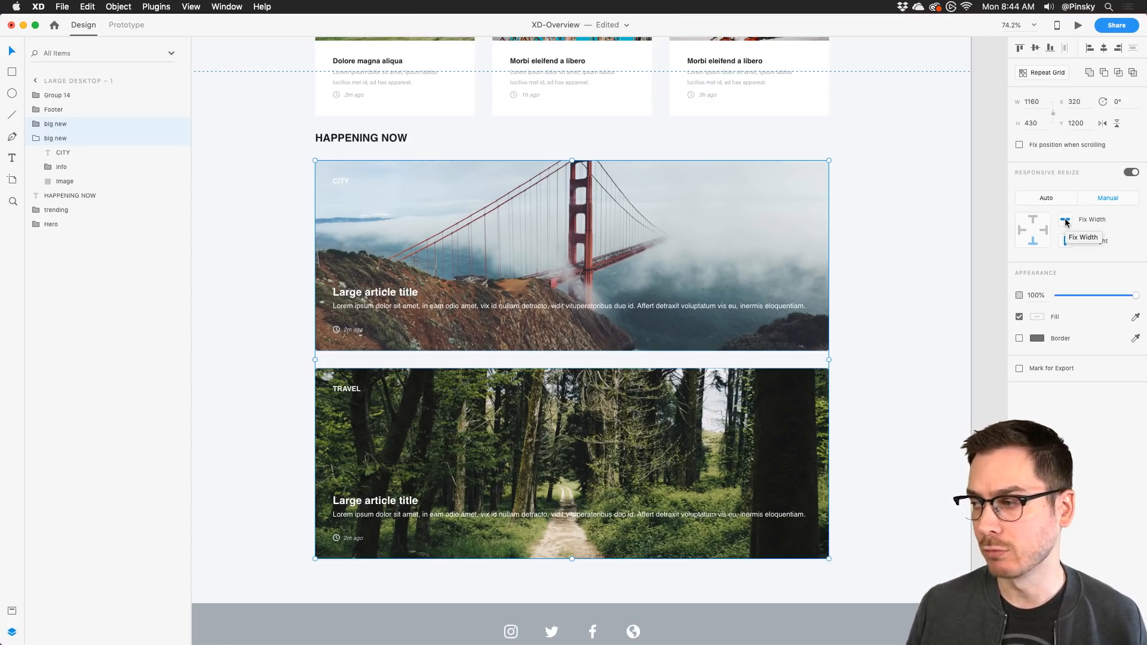
# Step: Narrow the duplicated Large desktop artboard to about 564 wide, keeping its height of 2400
pyautogui.scroll(-5, 570, 242)
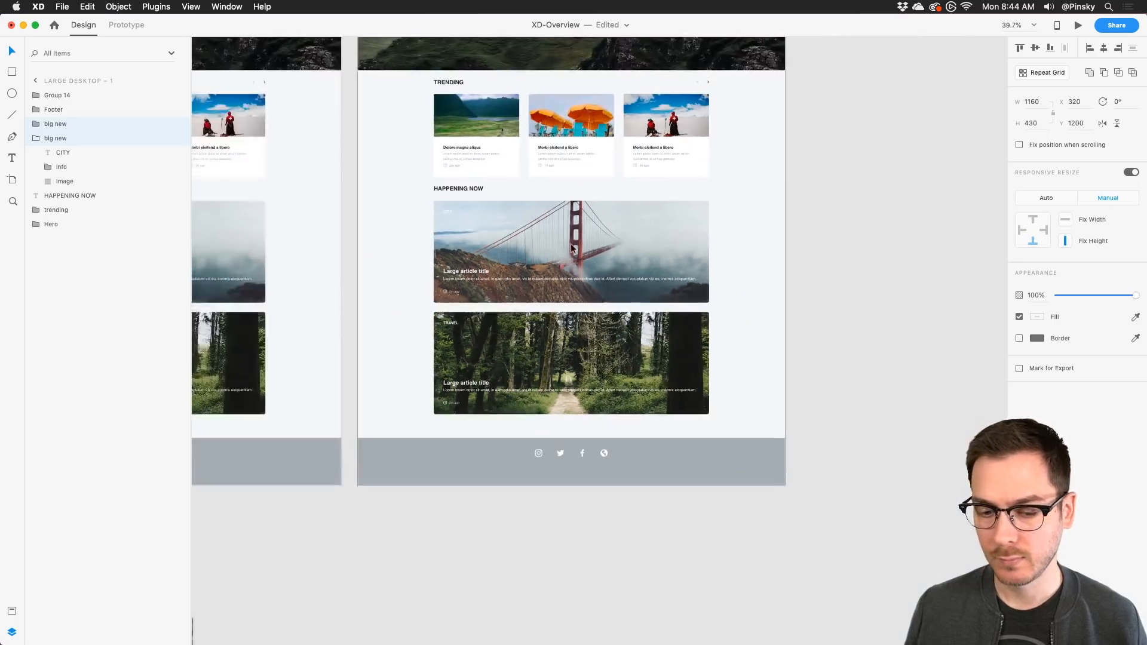
pyautogui.scroll(3, 447, 224)
pyautogui.click(397, 203)
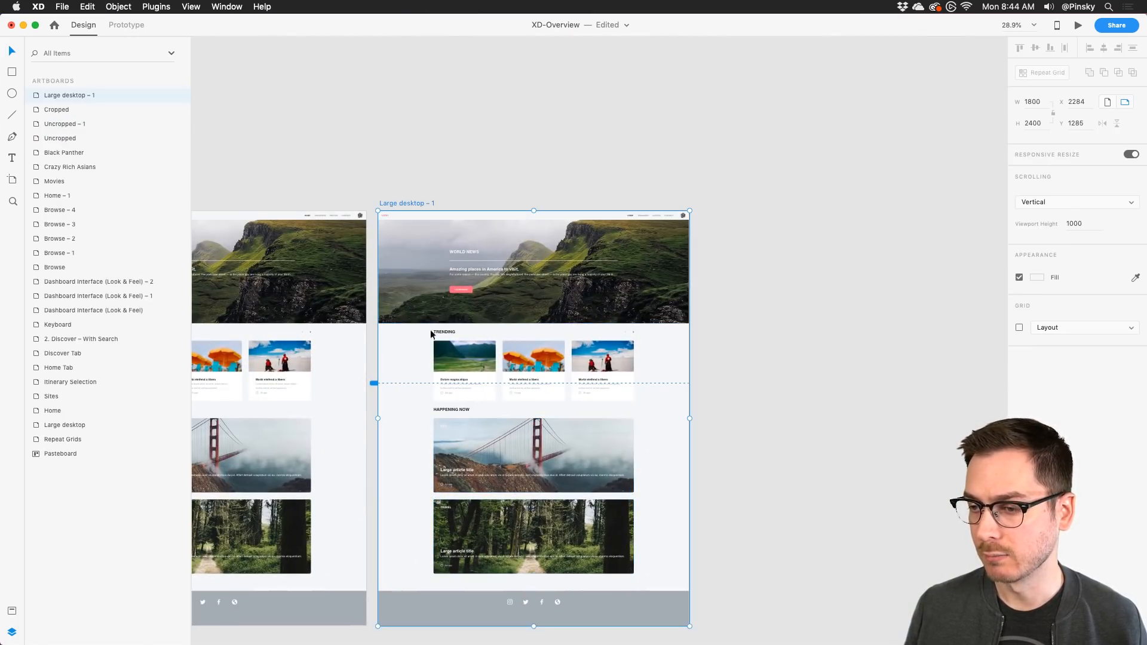
pyautogui.scroll(-3, 443, 398)
pyautogui.scroll(3, 590, 360)
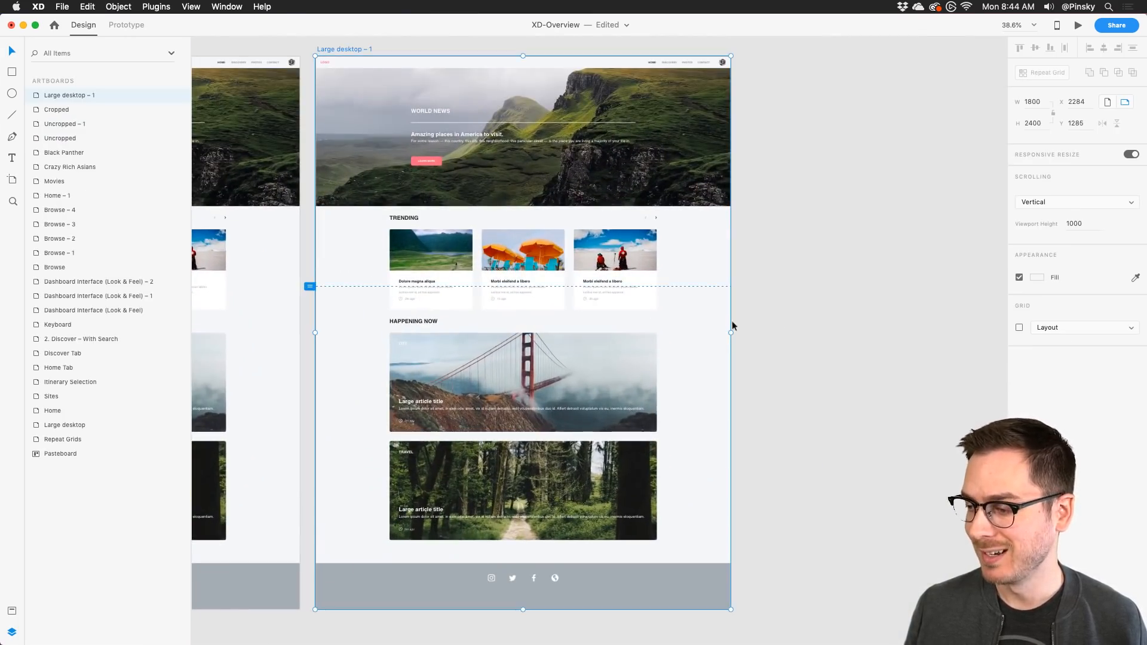
pyautogui.moveTo(731, 330); pyautogui.dragTo(446, 308)
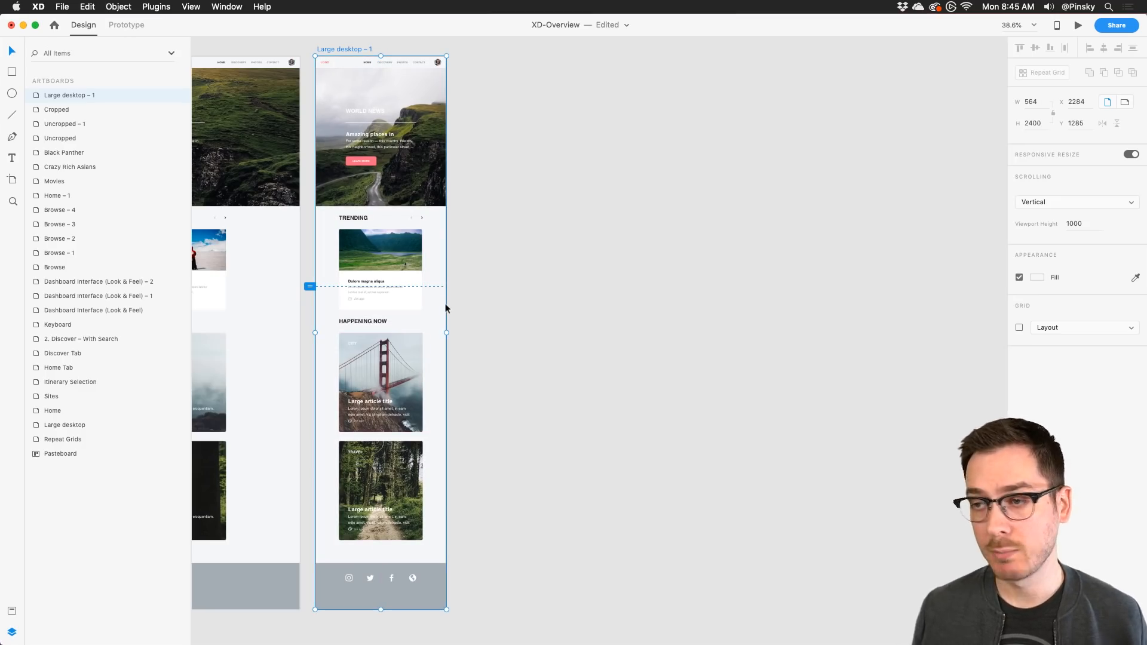
# Step: Widen the Golden Gate card and the forest card's image together, symmetrically about their centre, to about 504 wide
pyautogui.scroll(5, 445, 309)
pyautogui.scroll(-3, 421, 344)
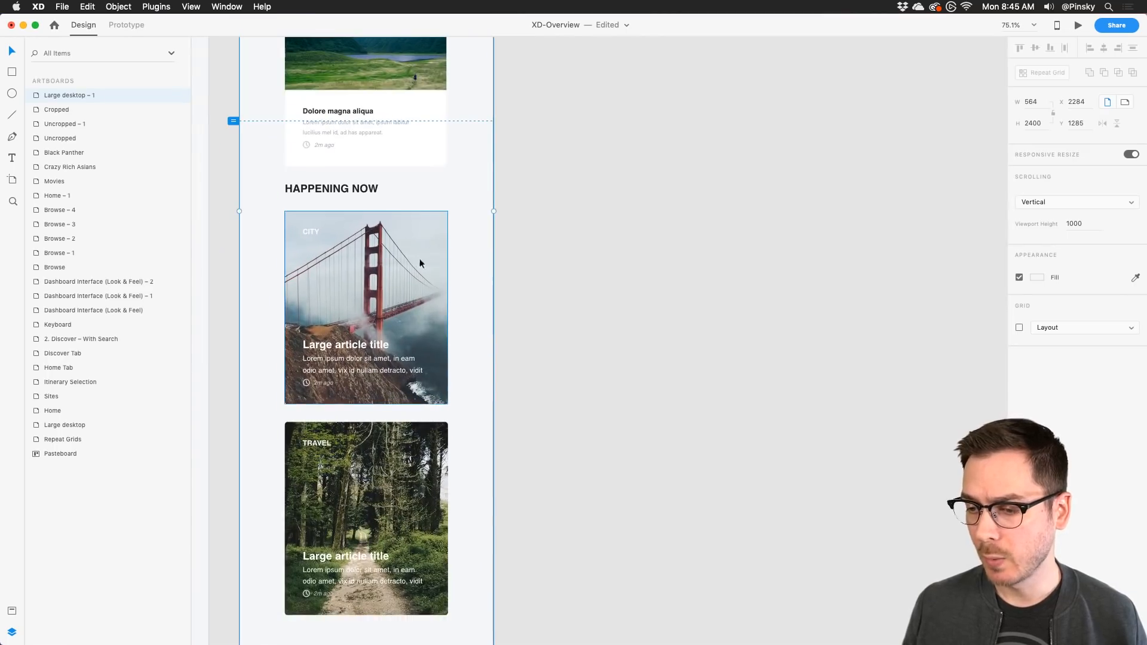
pyautogui.click(410, 269)
pyautogui.doubleClick(383, 449)
pyautogui.keyDown('shift'); pyautogui.click(410, 326); pyautogui.keyUp('shift')
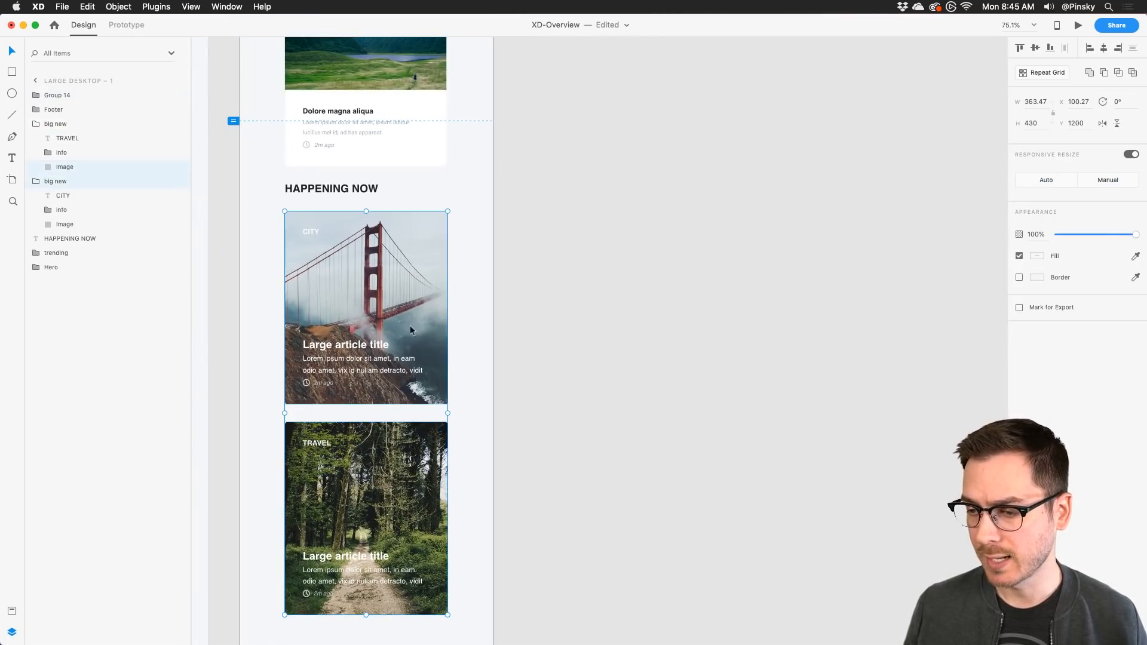
pyautogui.moveTo(415, 356); pyautogui.dragTo(436, 244)
pyautogui.press('alt')
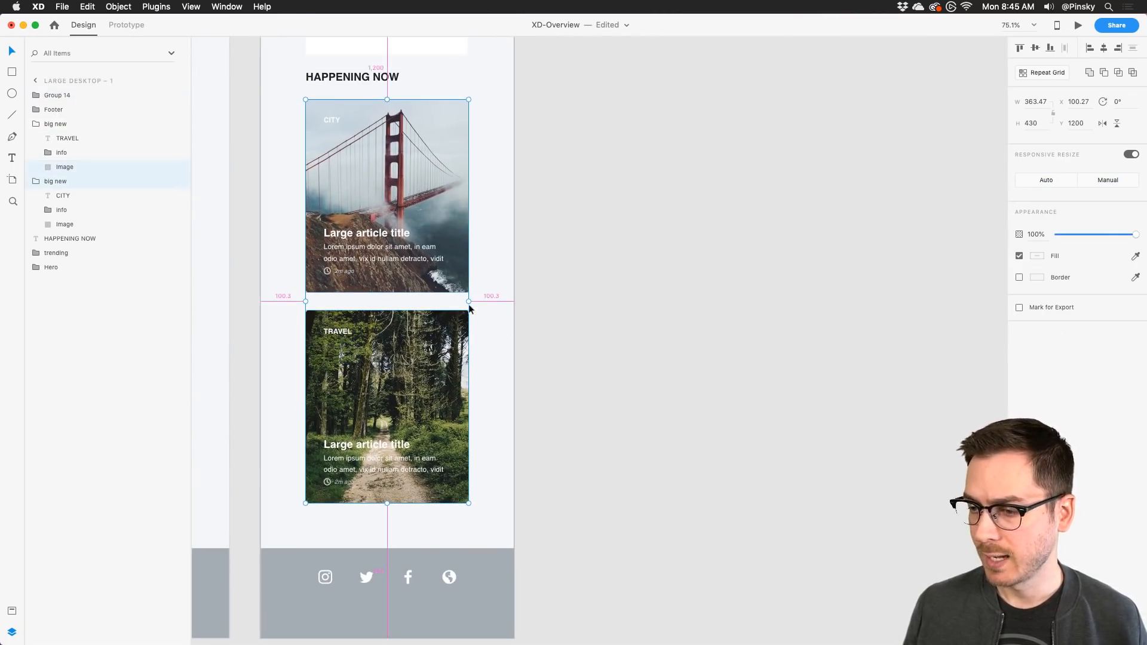
pyautogui.moveTo(468, 302); pyautogui.dragTo(499, 301)
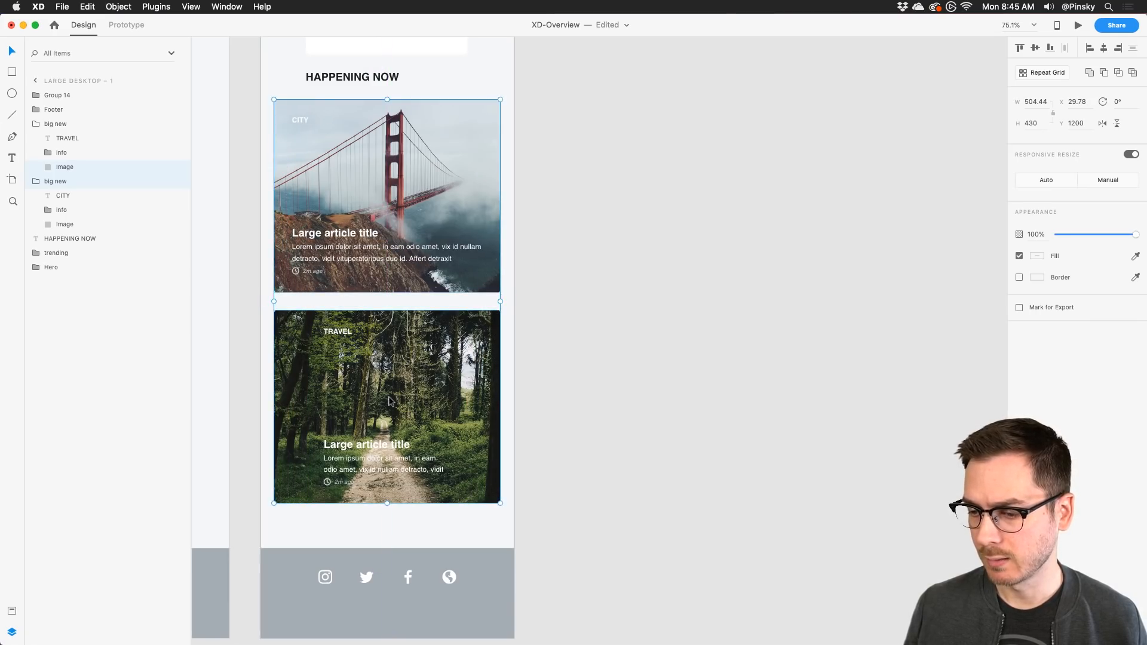
# Step: Move the info text group of the TRAVEL card to about X 57, nearer the image's left edge
pyautogui.doubleClick(372, 440)
pyautogui.moveTo(371, 440); pyautogui.dragTo(335, 434)
pyautogui.scroll(10, 395, 224)
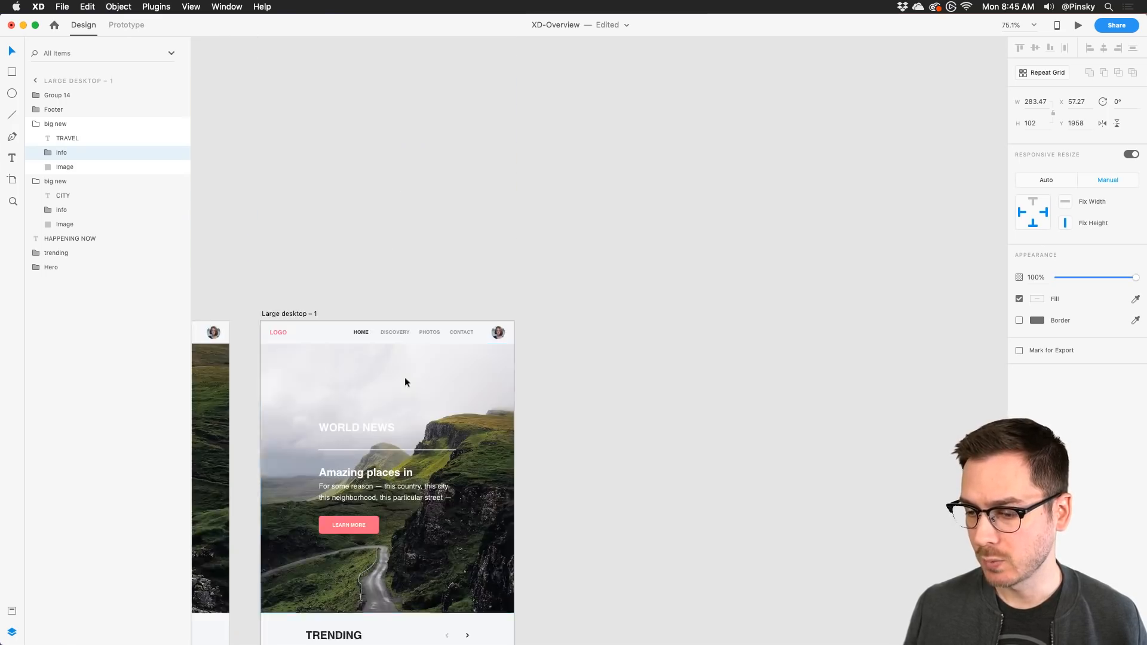
# Step: Extend the Trending repeat grid horizontally so a second card runs past the narrowed artboard's right edge, and deselect it
pyautogui.scroll(-6, 405, 379)
pyautogui.click(395, 352)
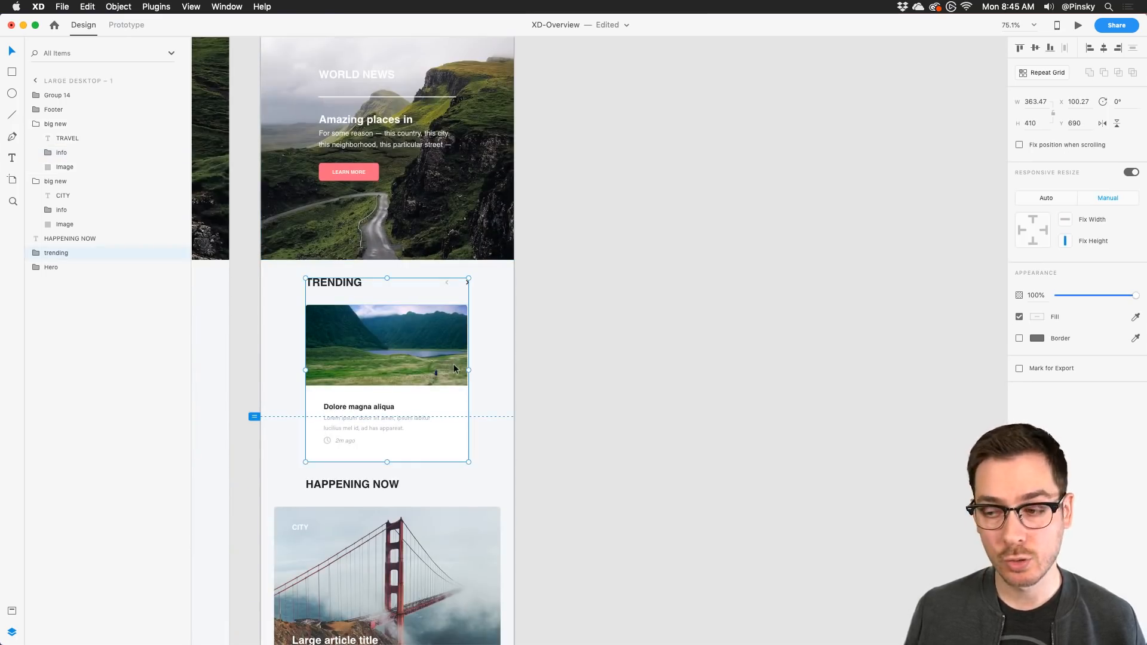
pyautogui.press('super+r')
pyautogui.moveTo(469, 384); pyautogui.dragTo(643, 377)
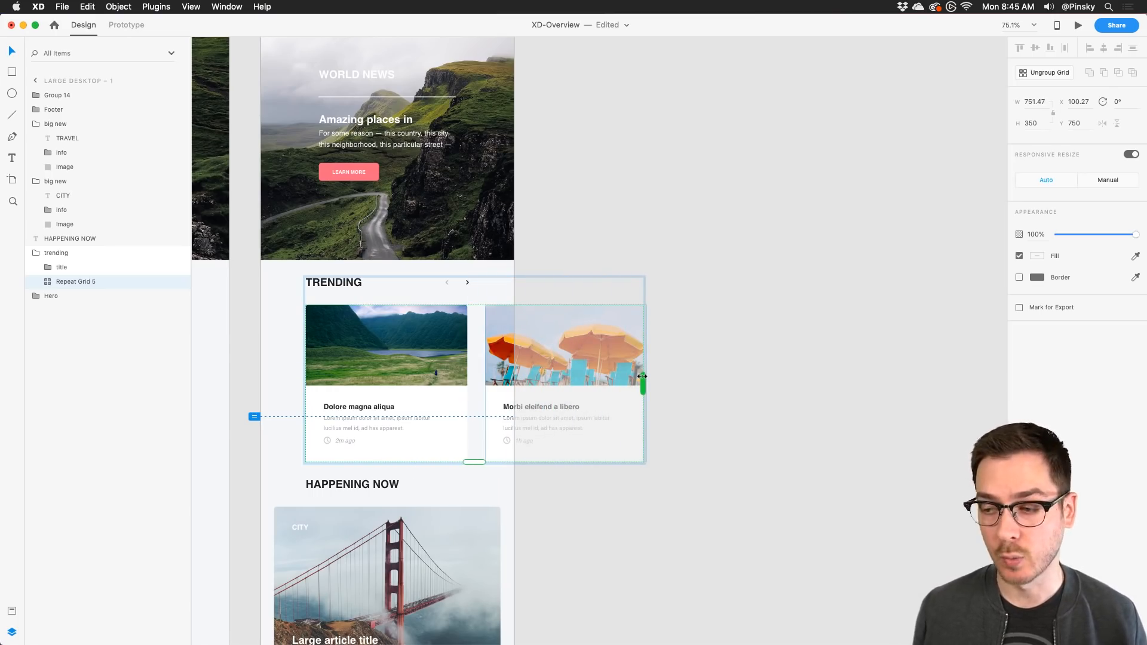
pyautogui.press('super+z')
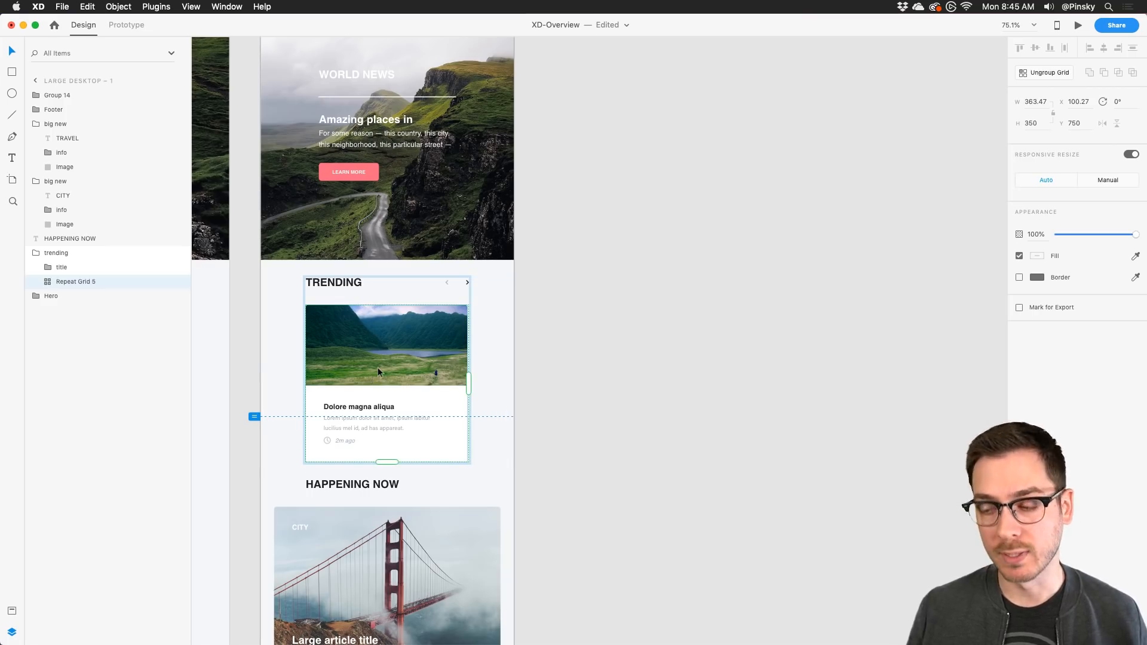
pyautogui.moveTo(469, 382); pyautogui.dragTo(654, 375)
pyautogui.click(622, 393)
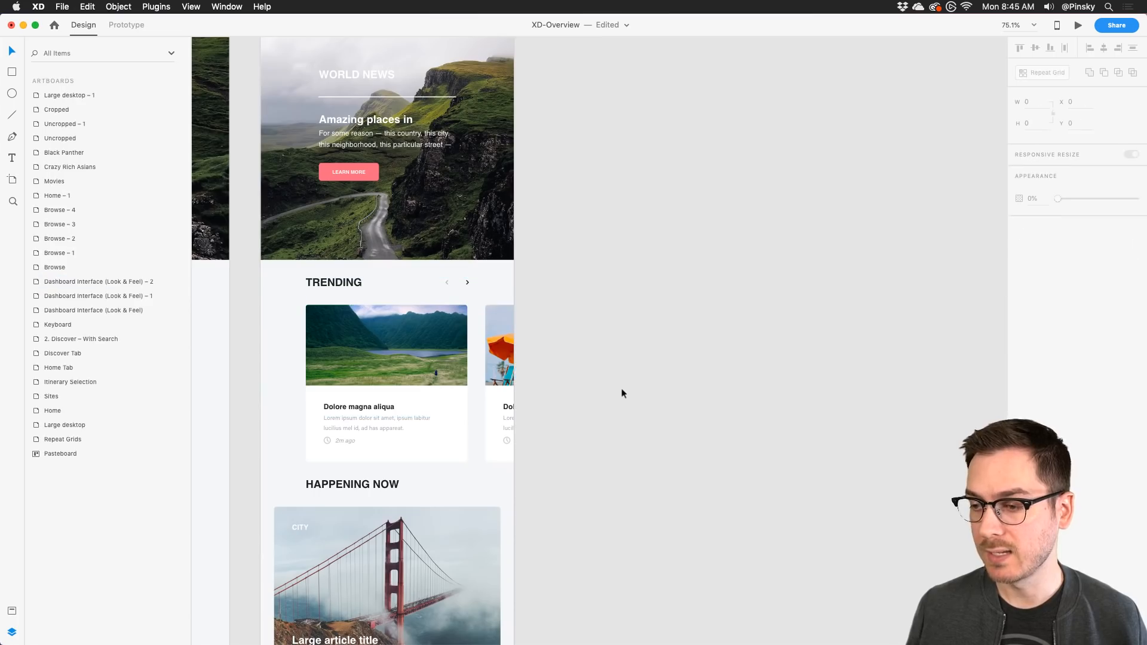
# Step: Compare the original and narrowed Large desktop artboards, and examine the Home, Sites and Itinerary Selection artboards in the Assets section
pyautogui.scroll(-6, 531, 403)
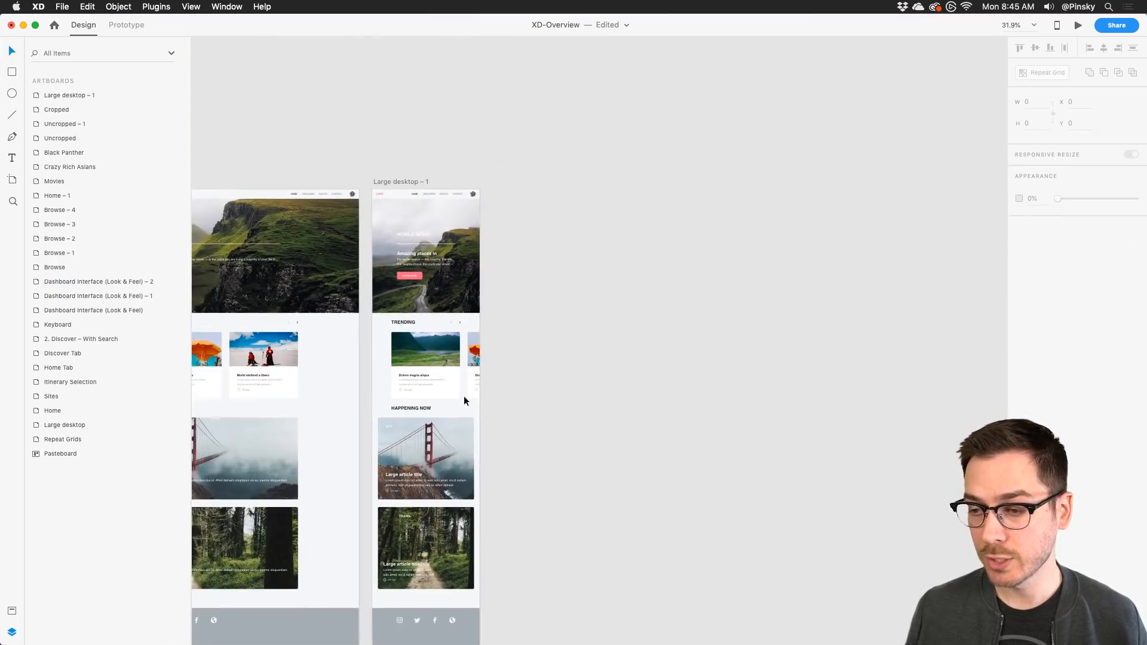
pyautogui.moveTo(464, 397); pyautogui.dragTo(612, 359)
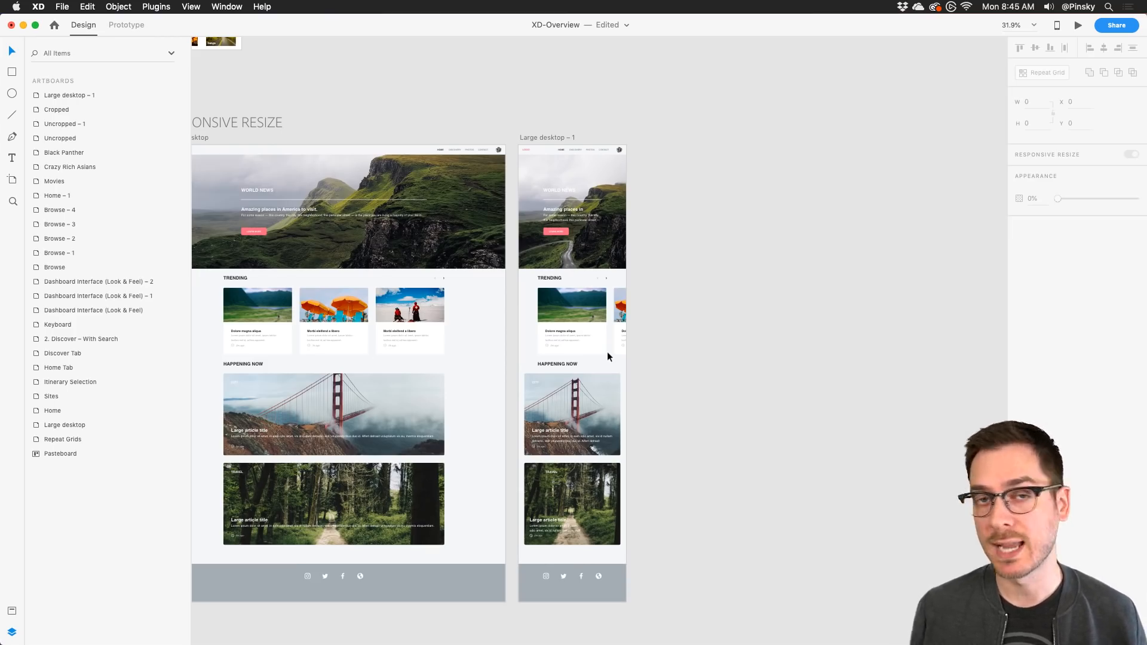
pyautogui.hscroll(-5, 471, 303)
pyautogui.scroll(-3, 471, 302)
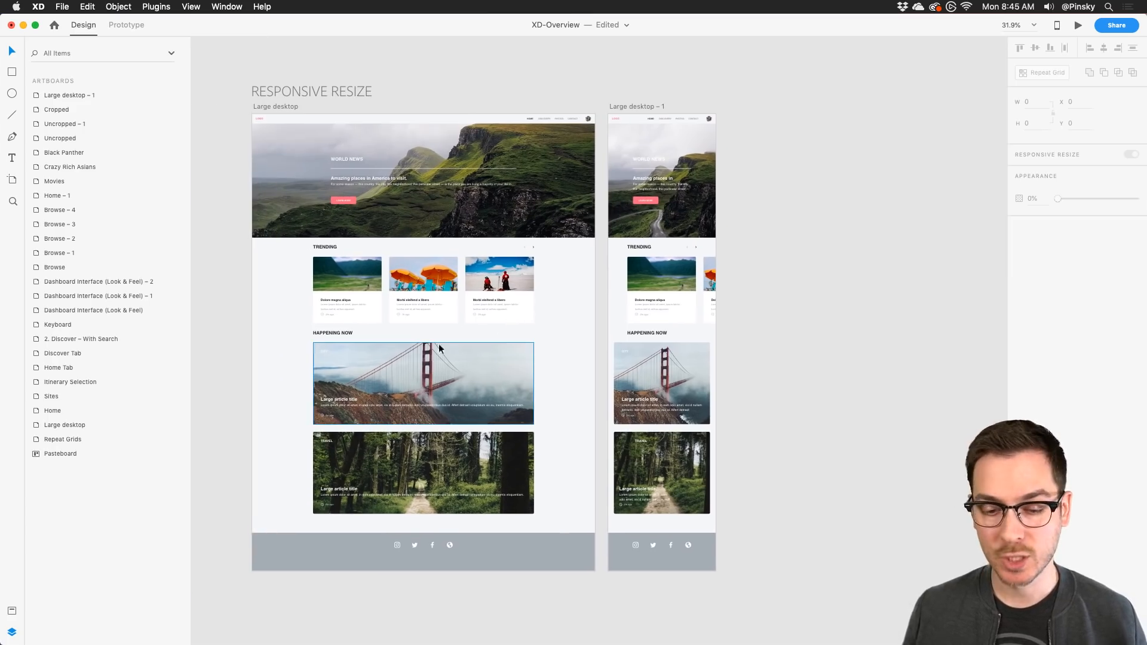
pyautogui.scroll(-10, 428, 349)
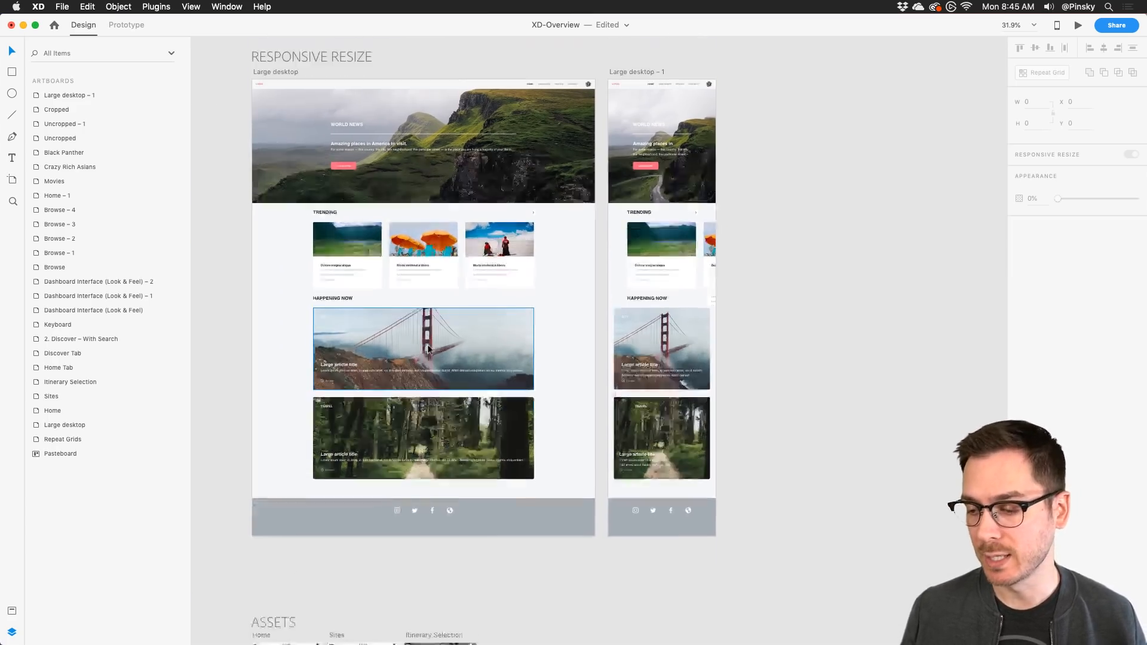
pyautogui.scroll(5, 292, 285)
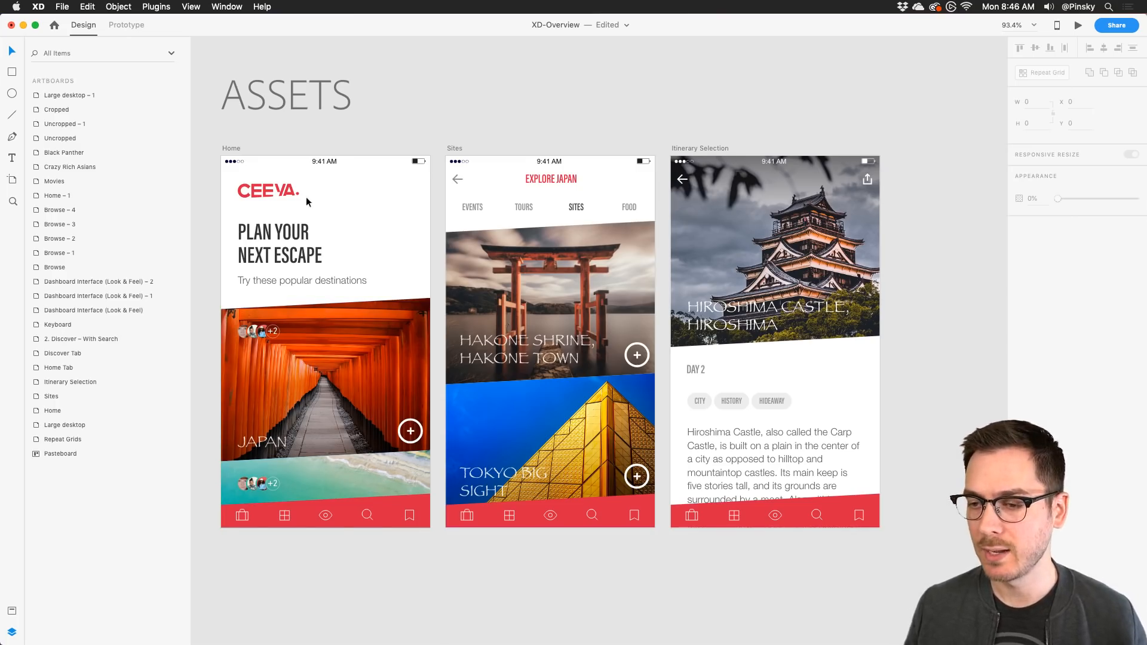
pyautogui.click(324, 211)
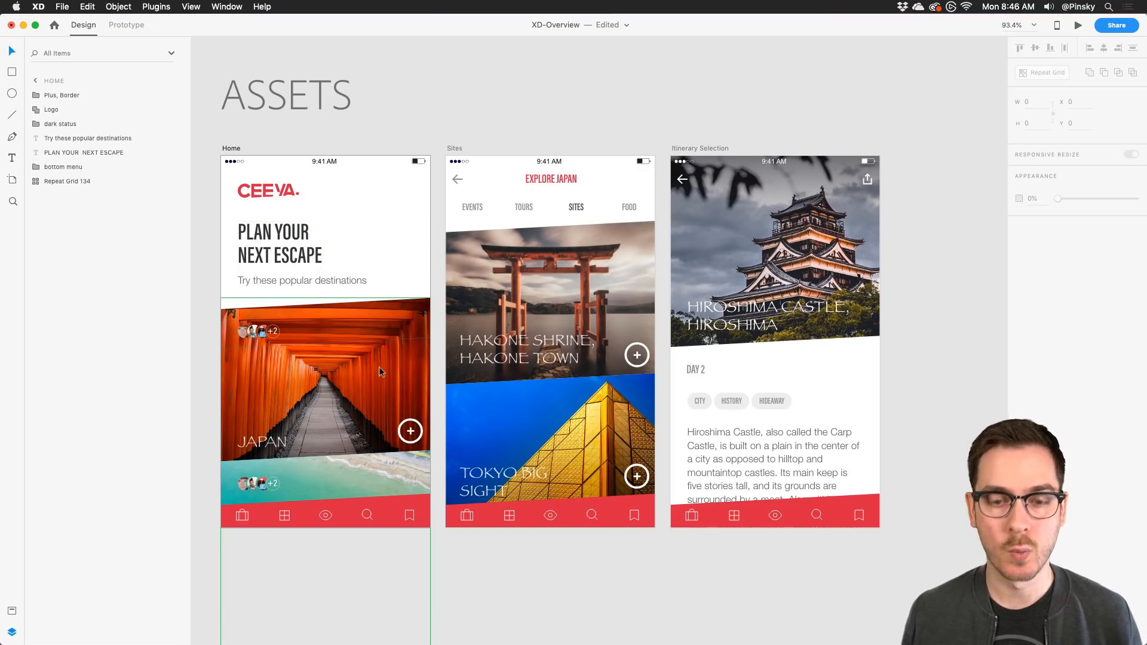
# Step: Save the Home logo's red fill as a color asset and apply it to the SITES tab label
pyautogui.click(285, 190)
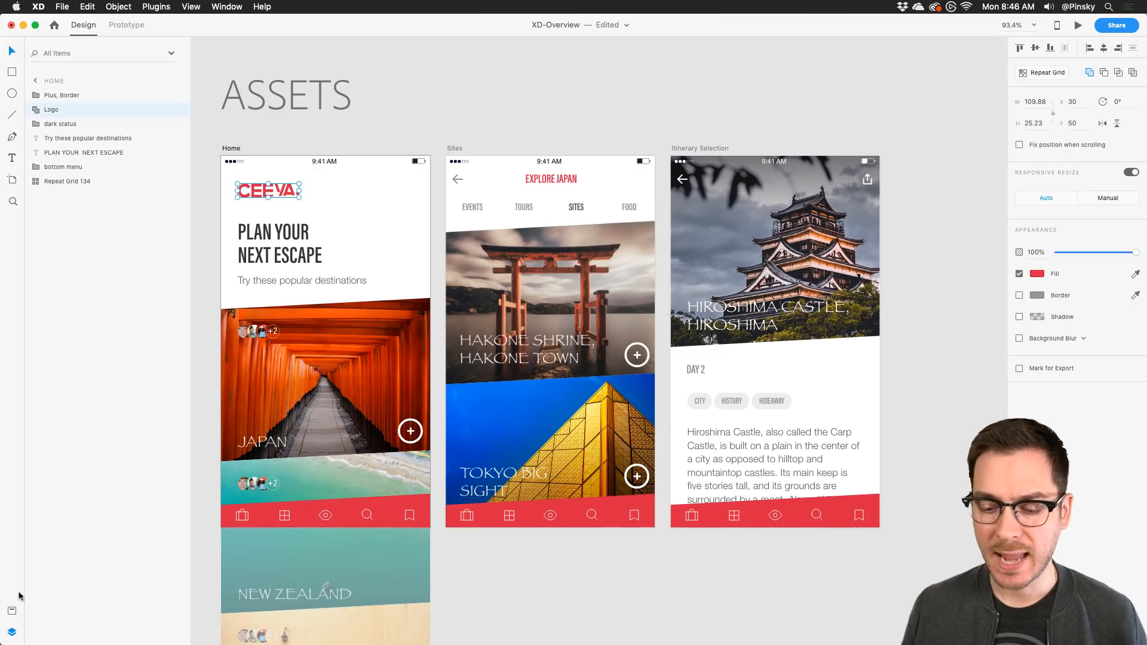
pyautogui.click(12, 611)
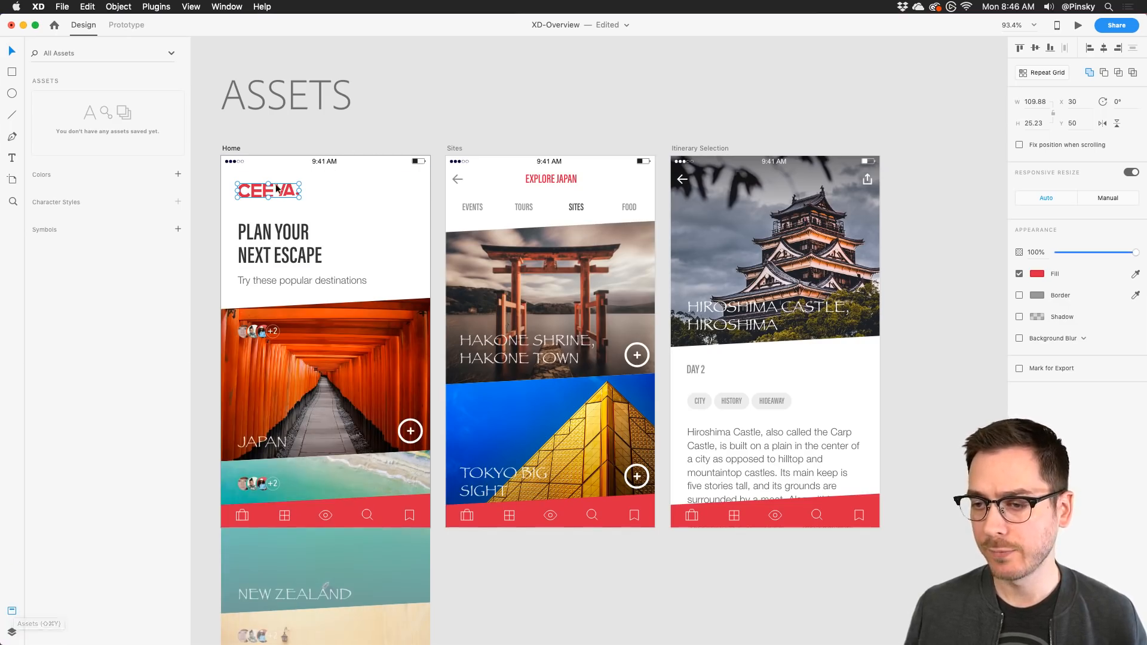
pyautogui.click(178, 175)
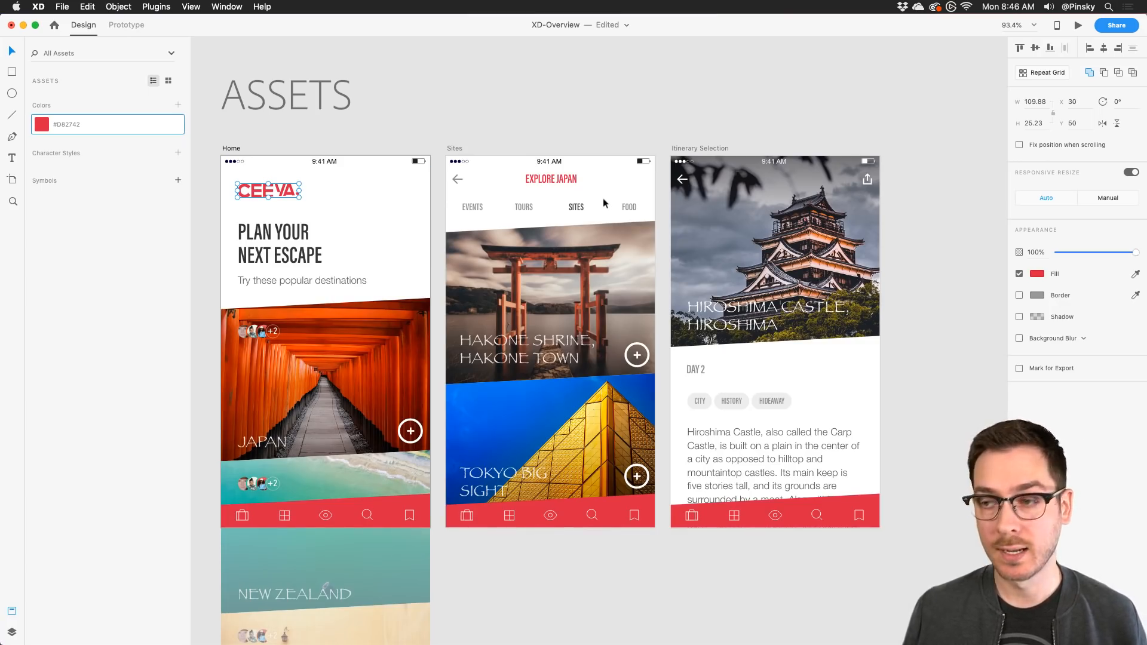
pyautogui.doubleClick(587, 207)
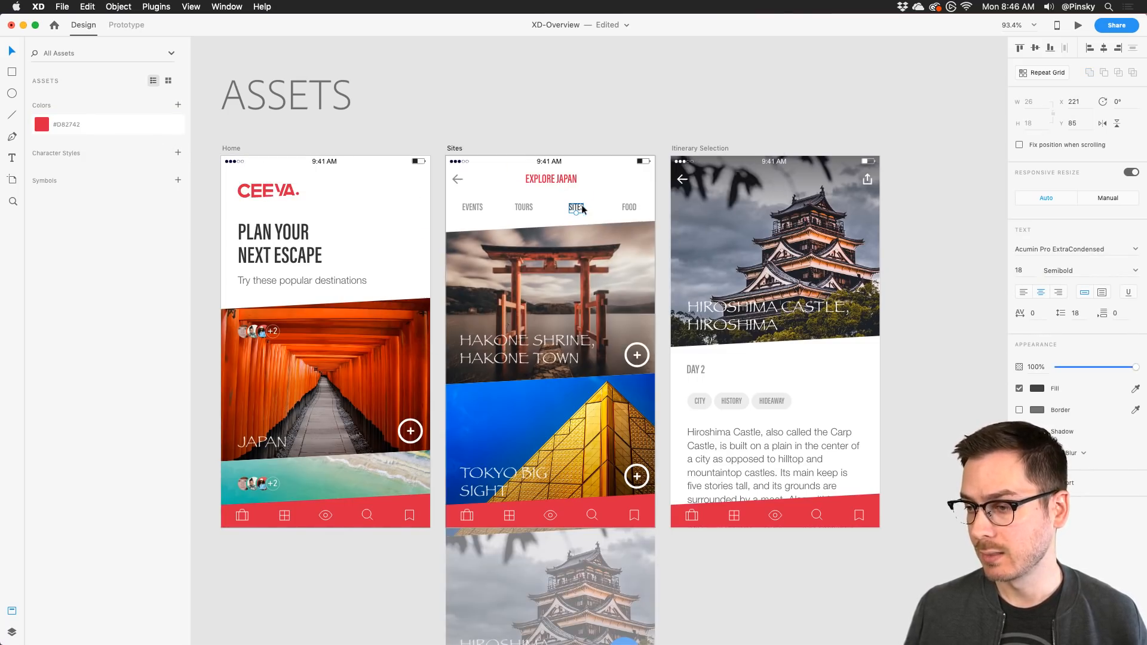
pyautogui.click(110, 127)
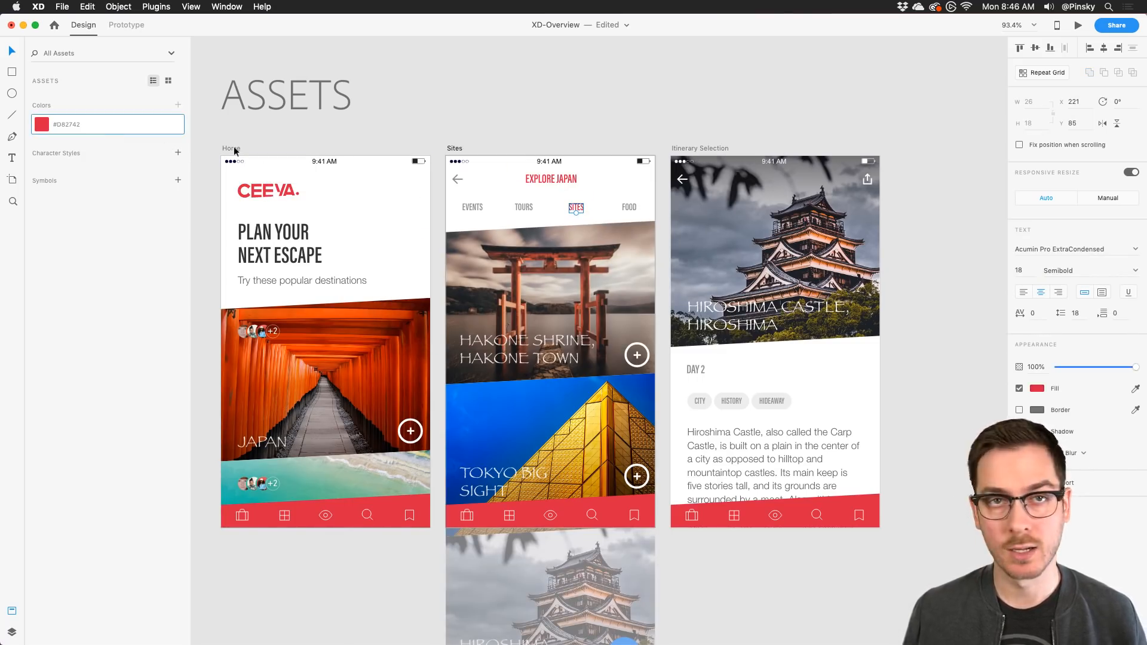
# Step: Save character styles from the PLAN YOUR NEXT ESCAPE headline and the SITES tab label
pyautogui.click(272, 239)
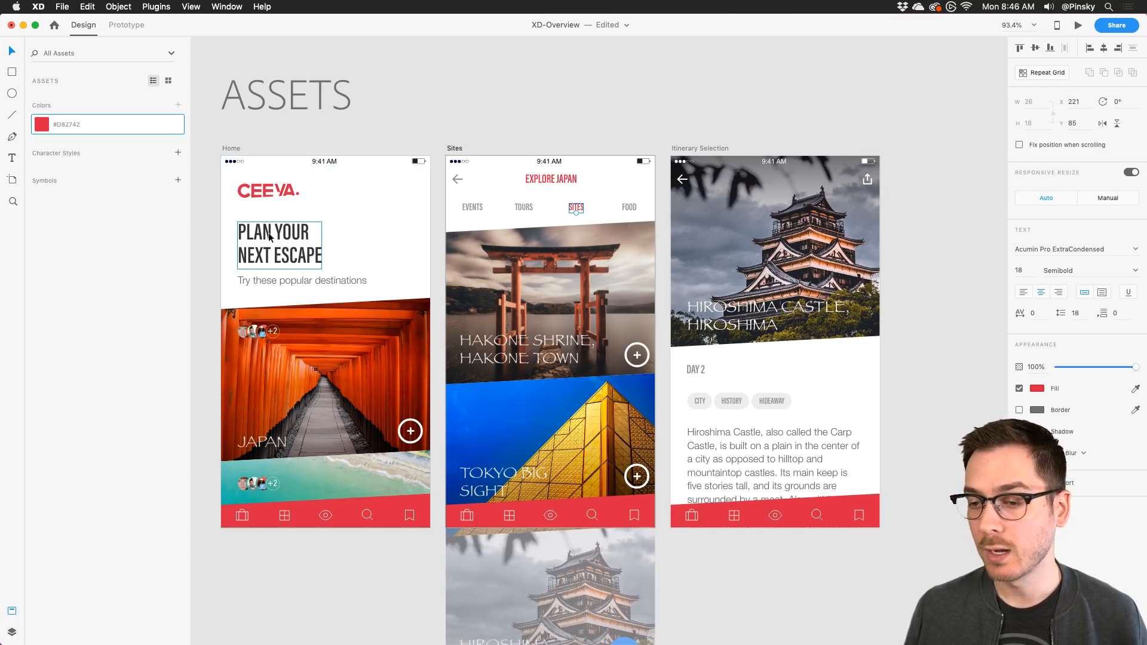
pyautogui.click(178, 153)
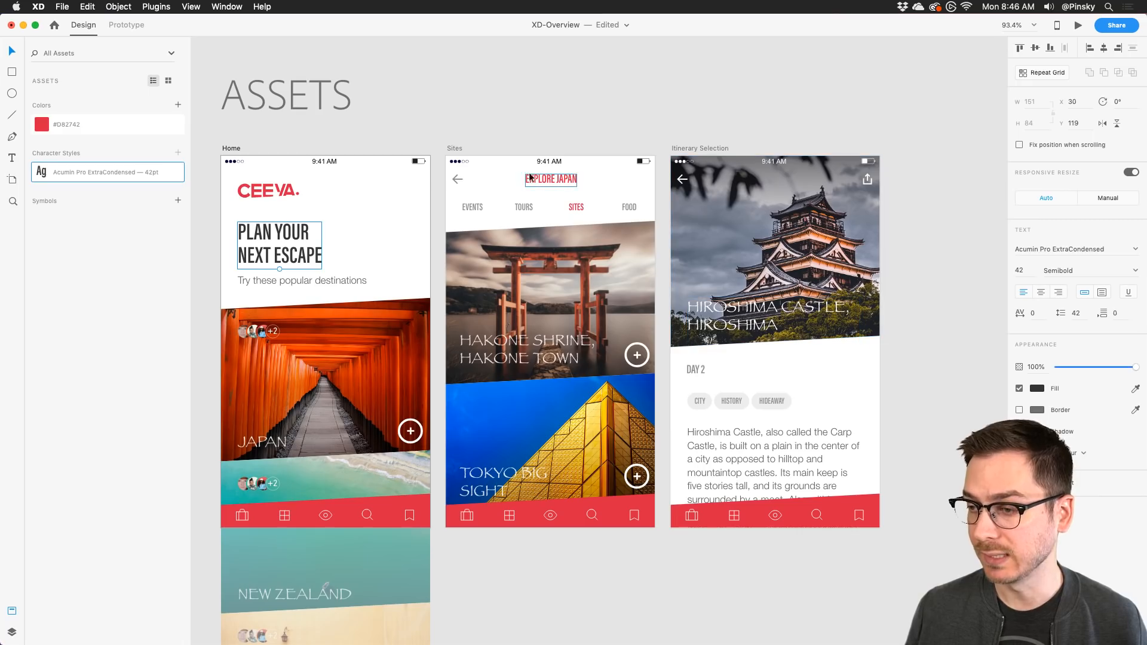
pyautogui.click(569, 207)
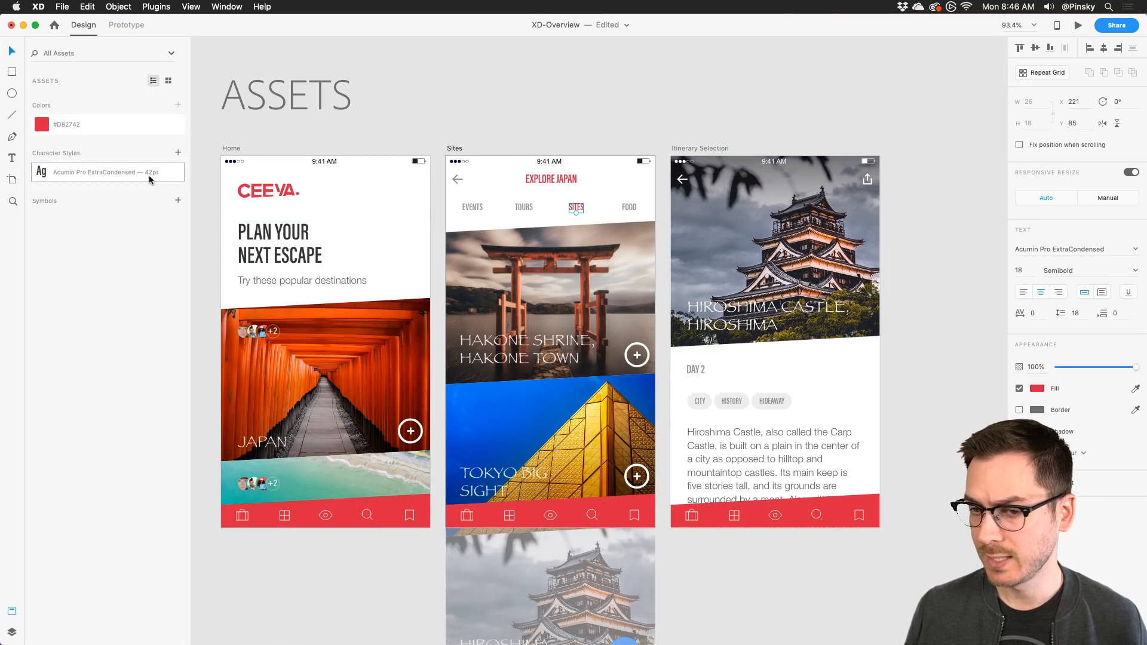
pyautogui.click(178, 153)
pyautogui.moveTo(305, 357); pyautogui.dragTo(314, 319)
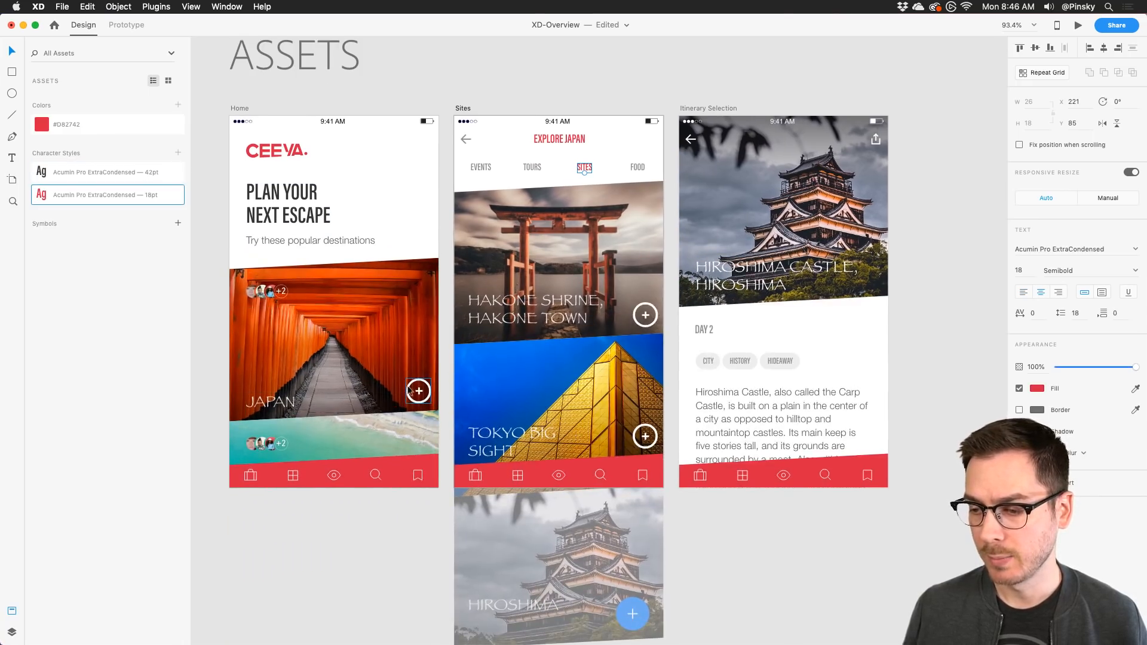
pyautogui.moveTo(373, 279); pyautogui.dragTo(364, 316)
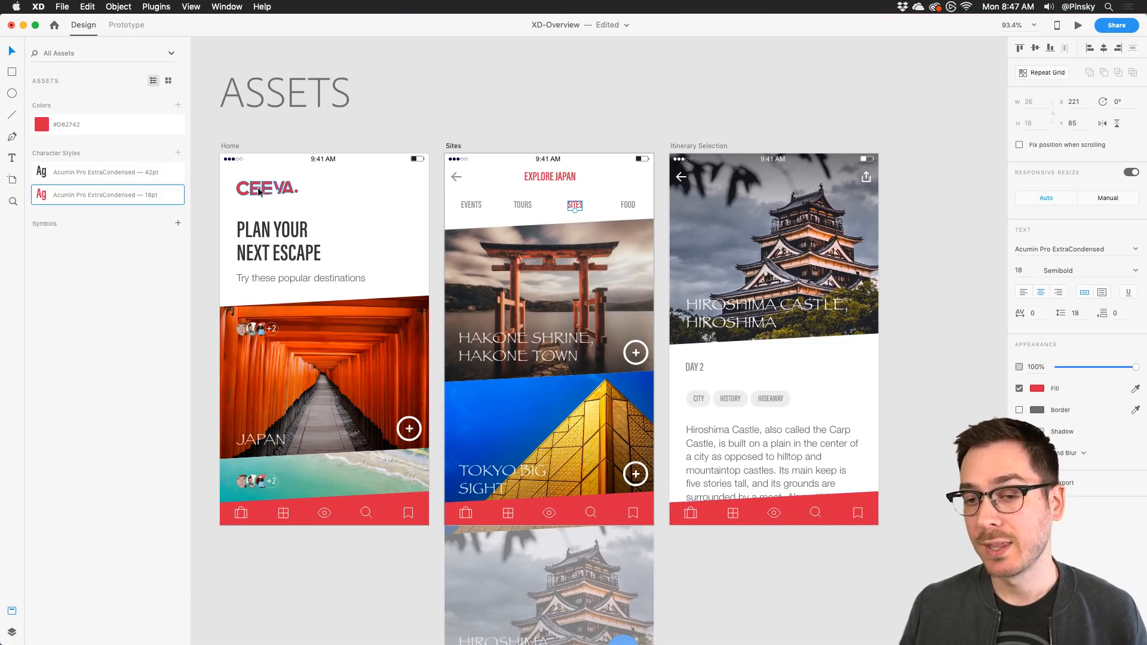
# Step: Change the saved red color asset to near-black #151515
pyautogui.rightClick(99, 126)
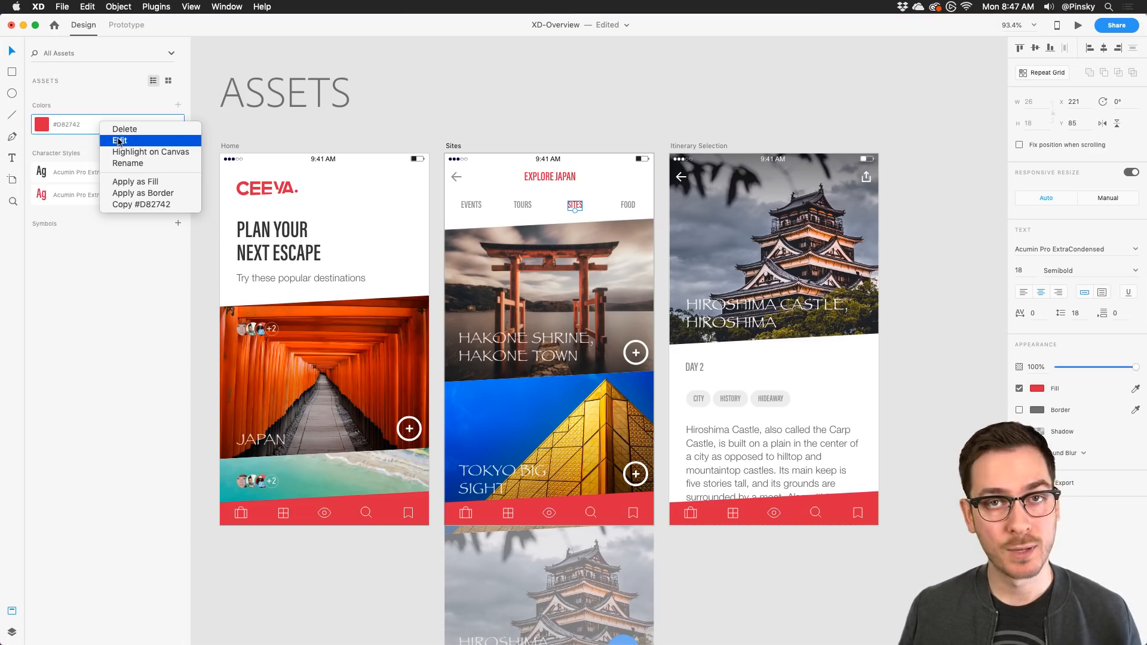
pyautogui.click(119, 142)
pyautogui.moveTo(104, 138); pyautogui.dragTo(53, 152)
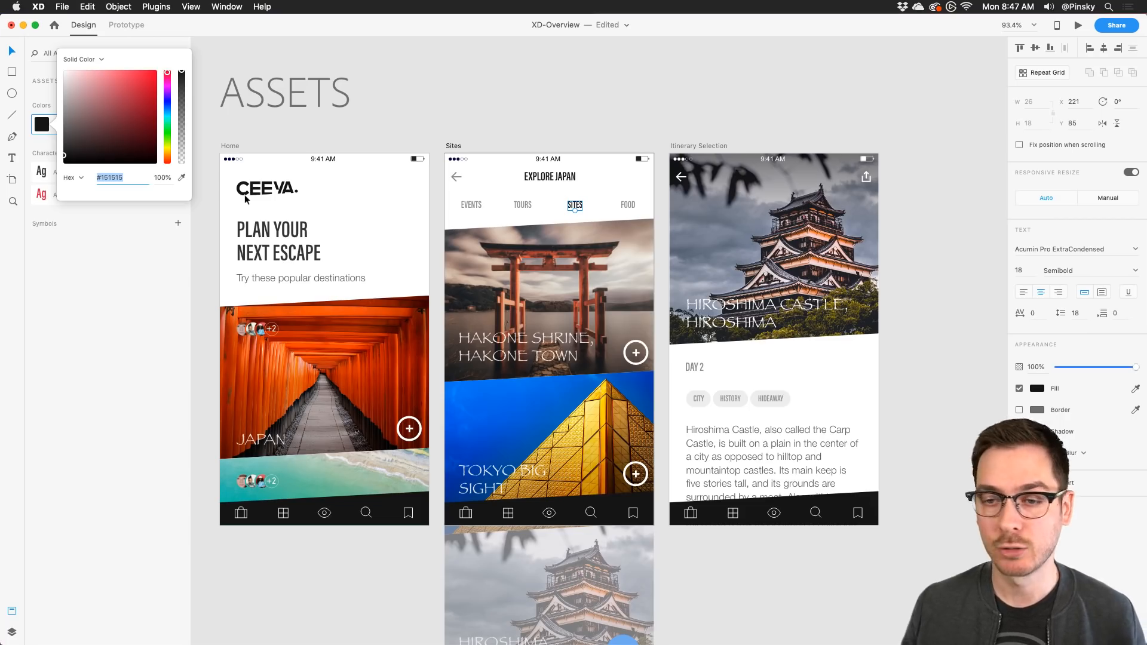
pyautogui.click(36, 339)
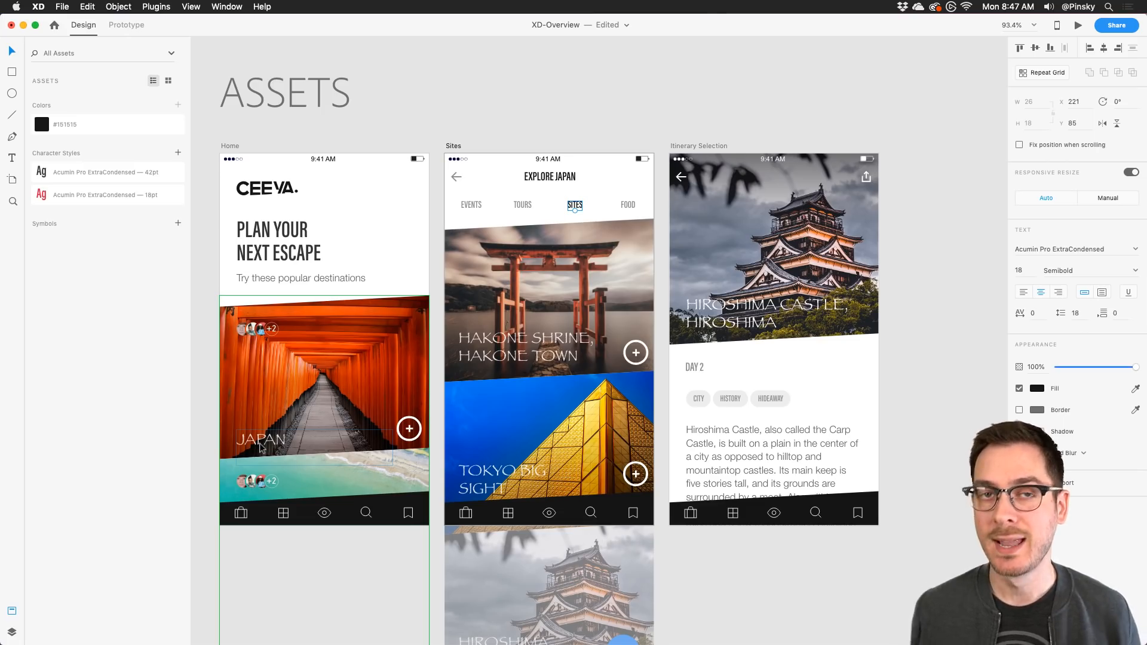
# Step: Save the Hakone Shrine title as a character style and change that style's font to Acumin Pro Condensed Bold
pyautogui.click(557, 341)
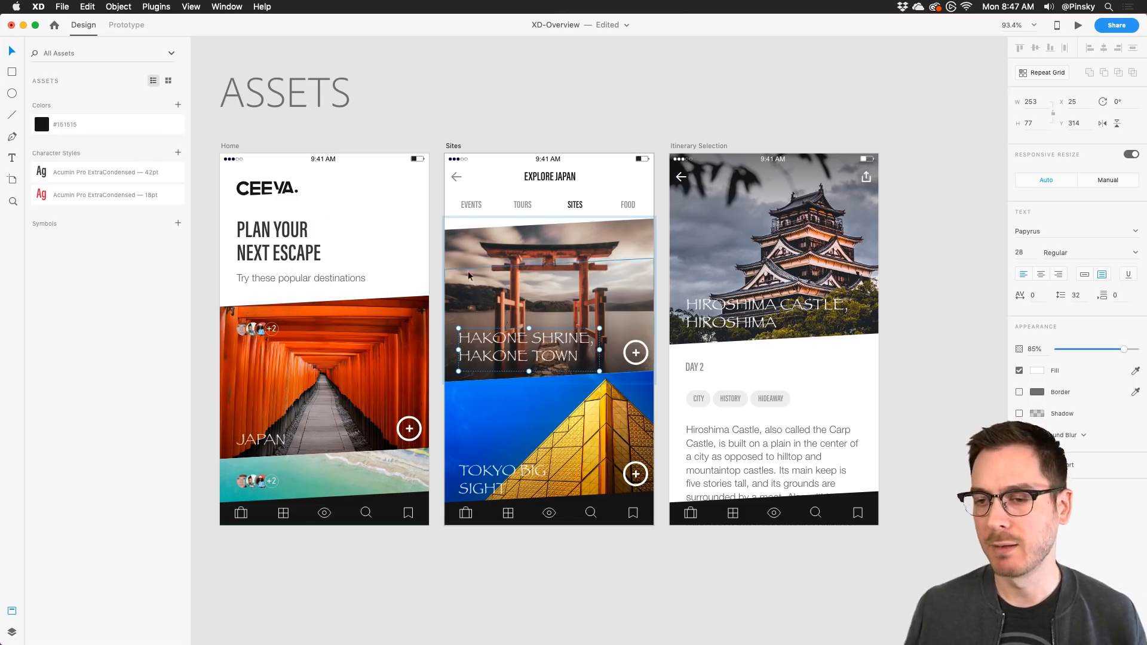
pyautogui.click(178, 155)
pyautogui.rightClick(112, 214)
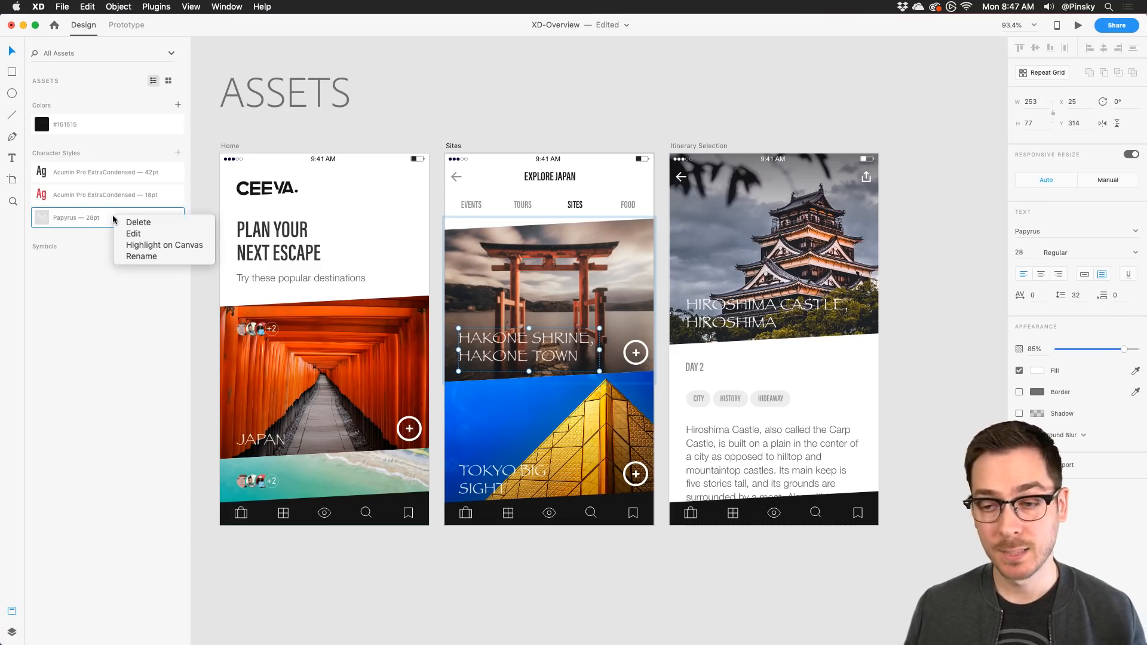
pyautogui.click(133, 233)
pyautogui.click(115, 140)
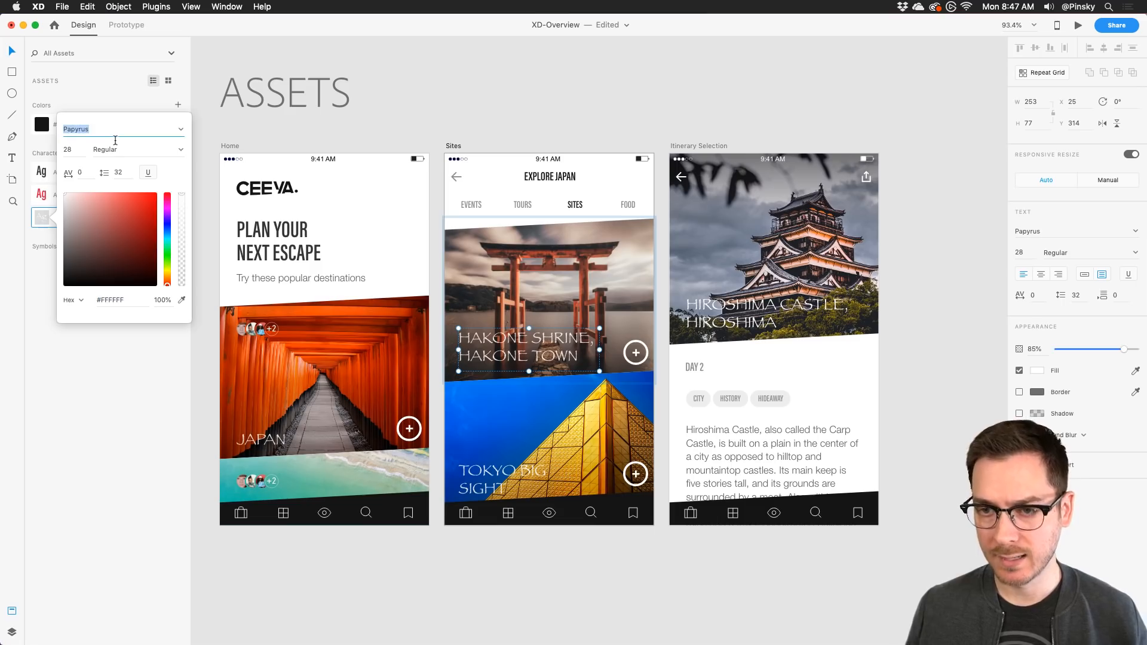
pyautogui.write('Acumin Pro')
pyautogui.press('Down')
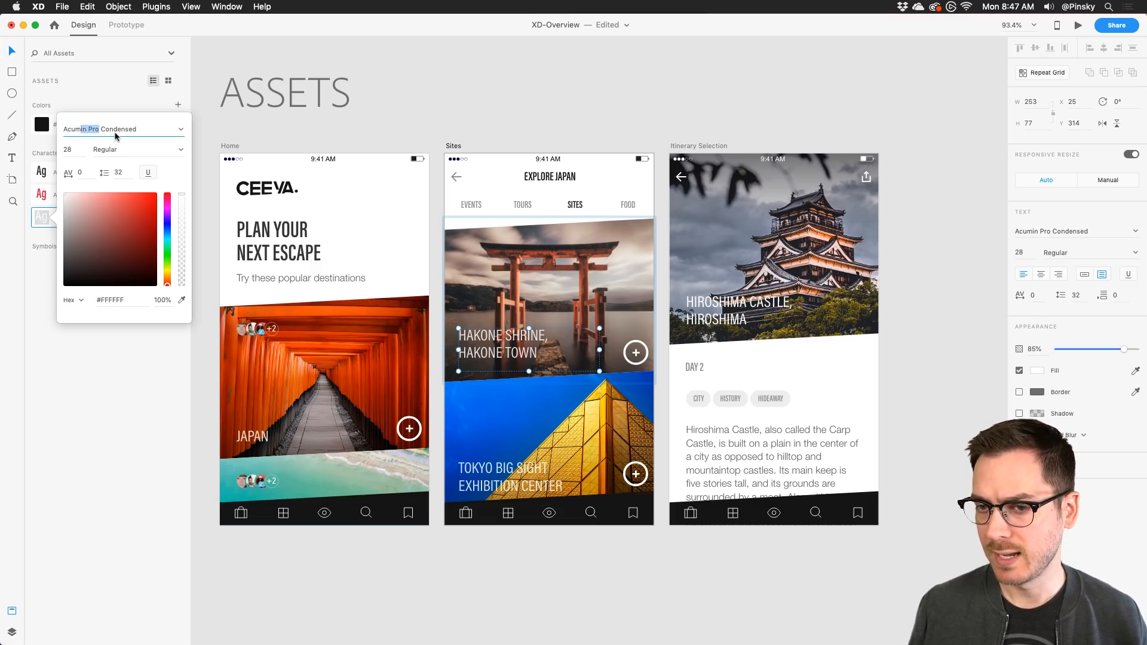
pyautogui.click(181, 150)
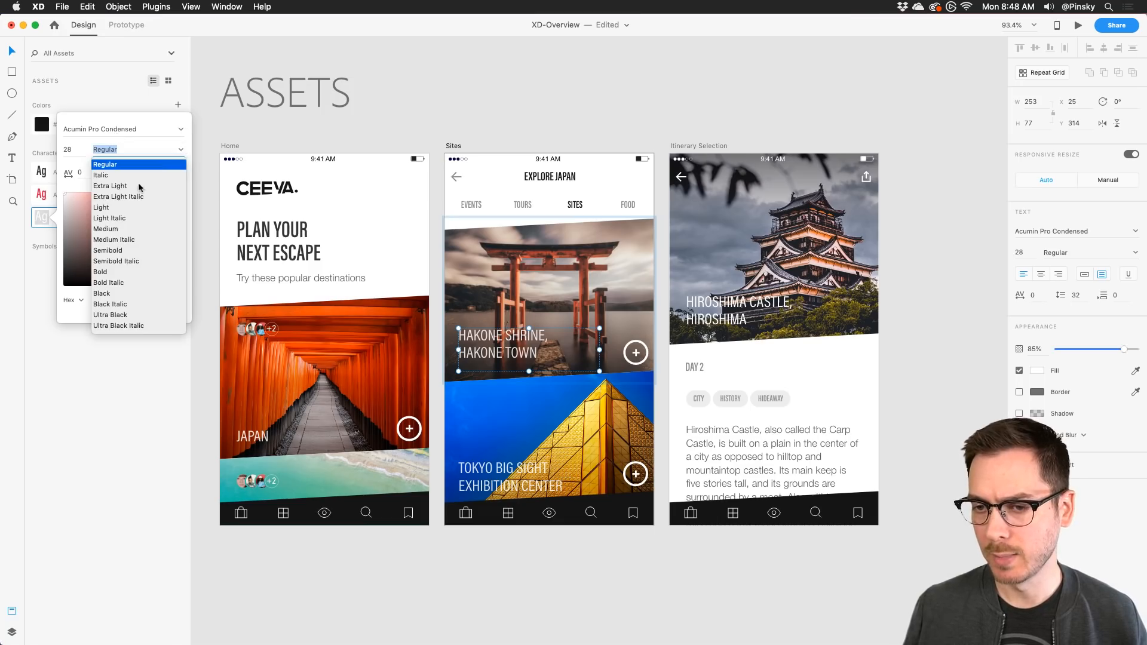
pyautogui.click(105, 273)
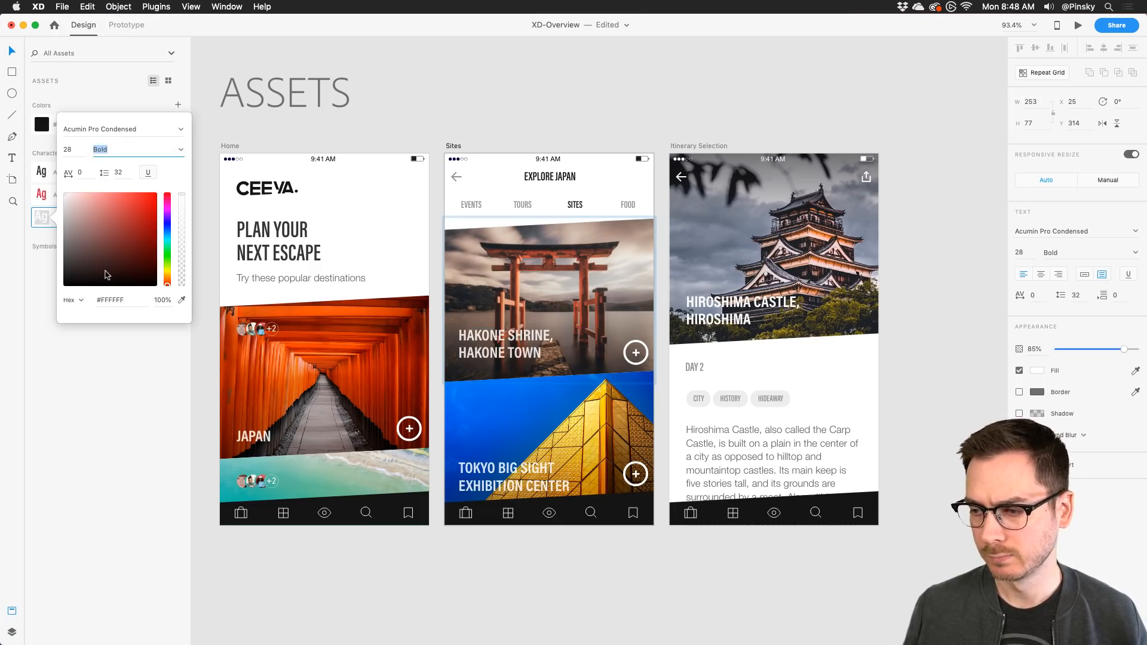
pyautogui.click(99, 439)
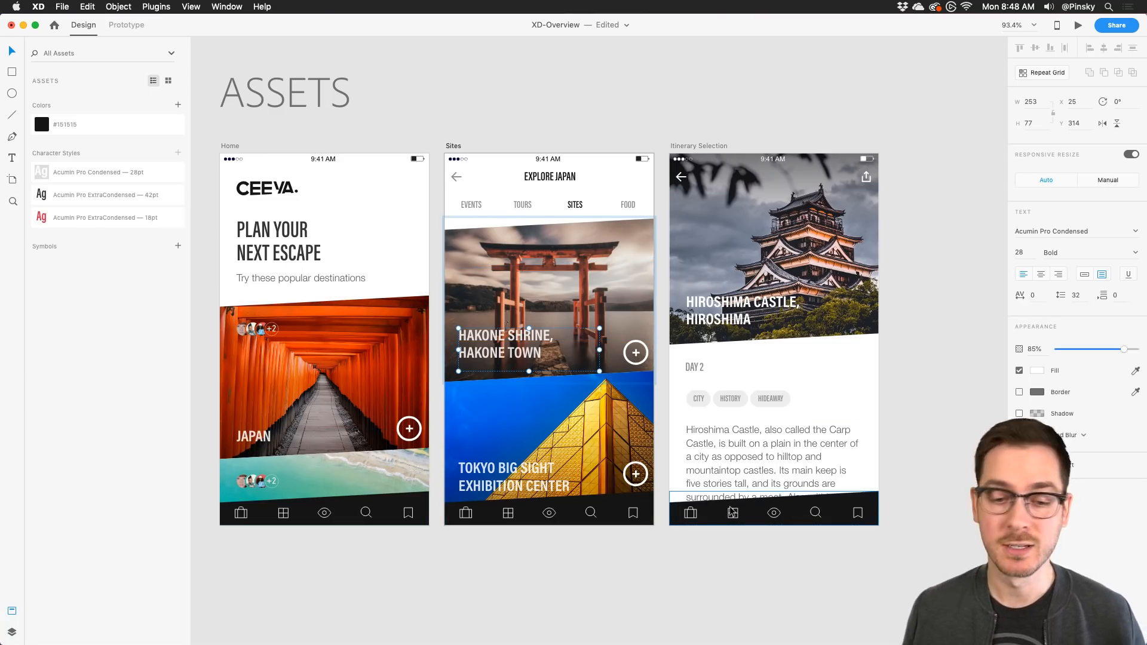
# Step: Delete the plus buttons from the Hakone Shrine and Tokyo Big Sight cards on the Sites artboard
pyautogui.scroll(-2, 507, 457)
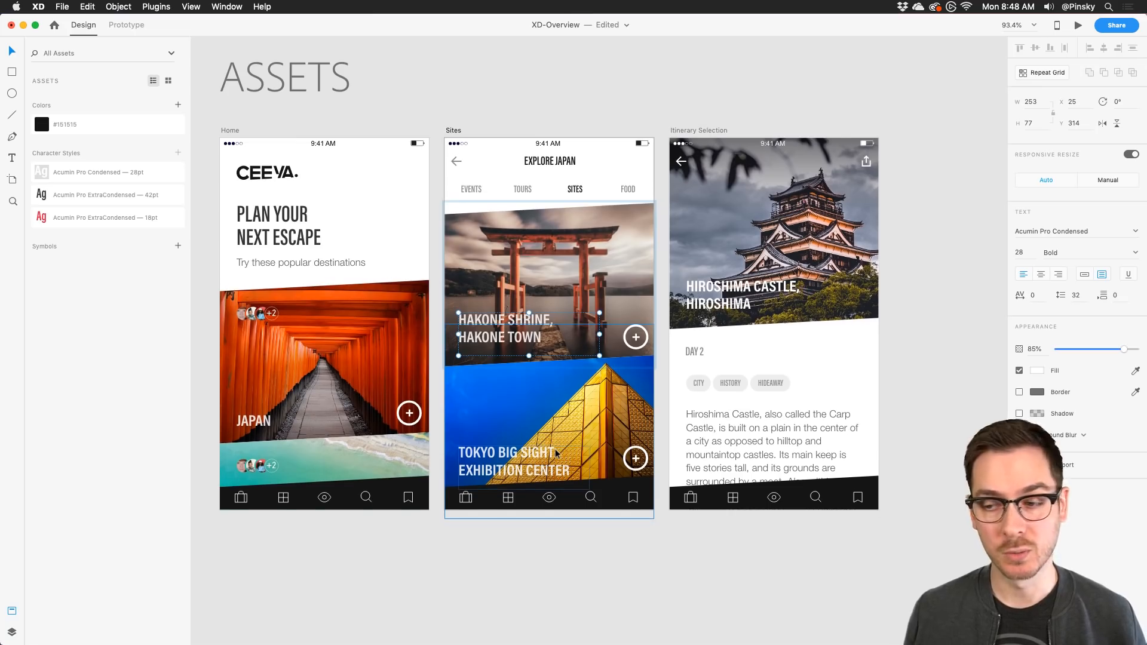
pyautogui.scroll(3, 507, 457)
pyautogui.doubleClick(410, 436)
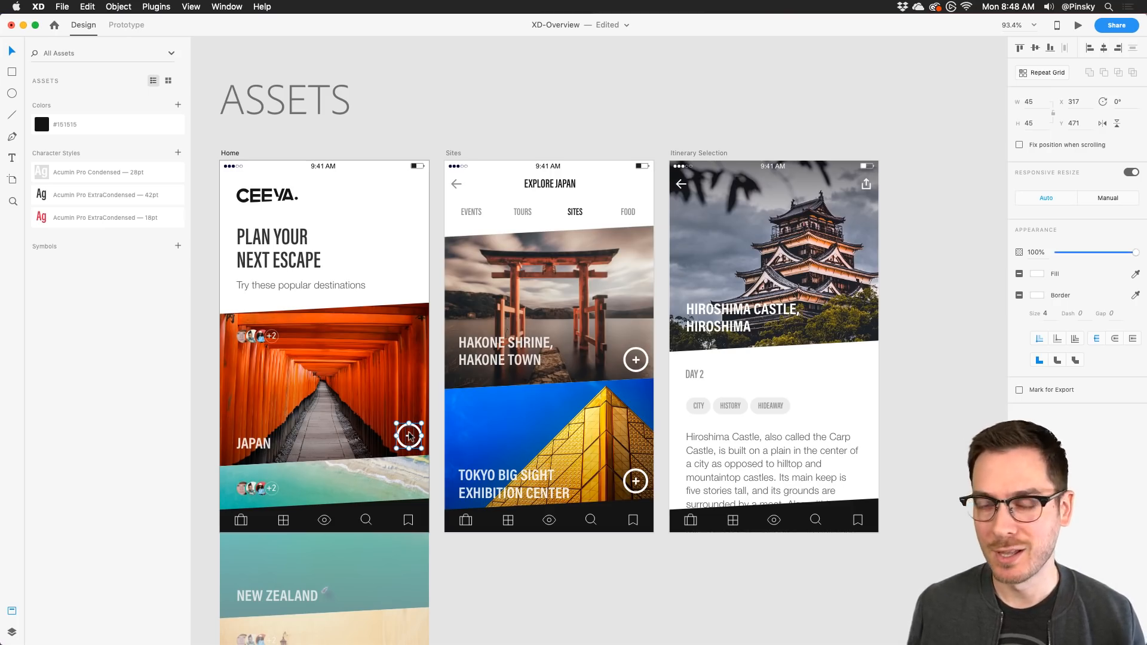
pyautogui.scroll(5, 409, 436)
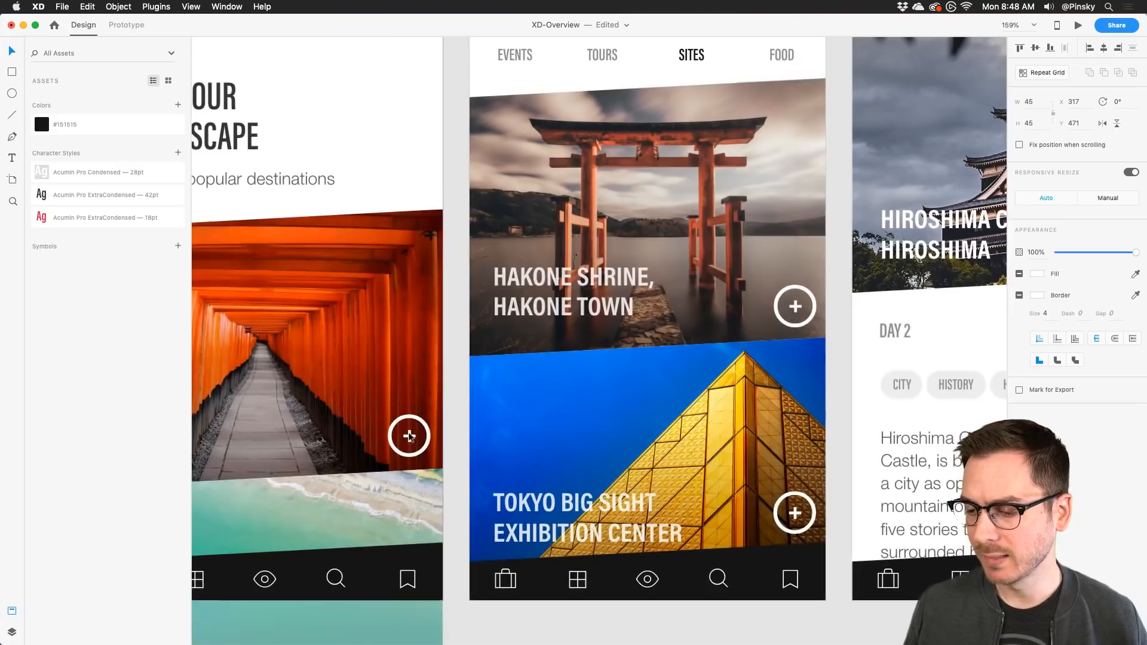
pyautogui.doubleClick(792, 306)
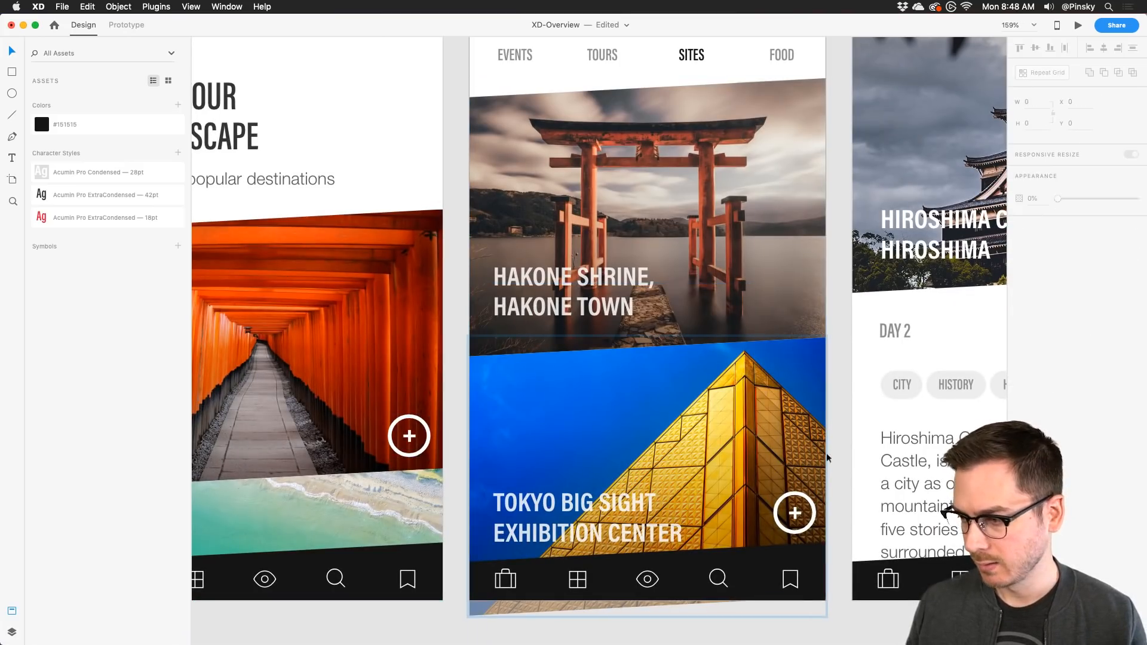
pyautogui.doubleClick(795, 513)
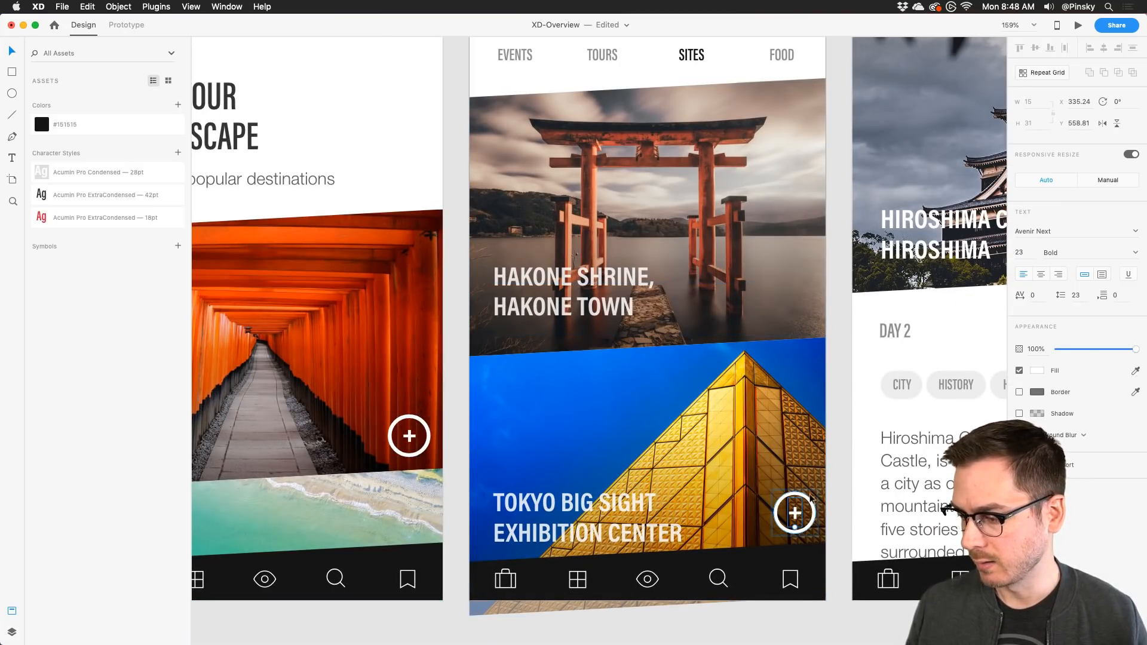
pyautogui.press('Escape')
pyautogui.press('Delete')
# Step: Turn the plus button on the Home artboard's Japan card into a symbol and rename it Plus
pyautogui.hscroll(4, 747, 438)
pyautogui.hscroll(4, 744, 438)
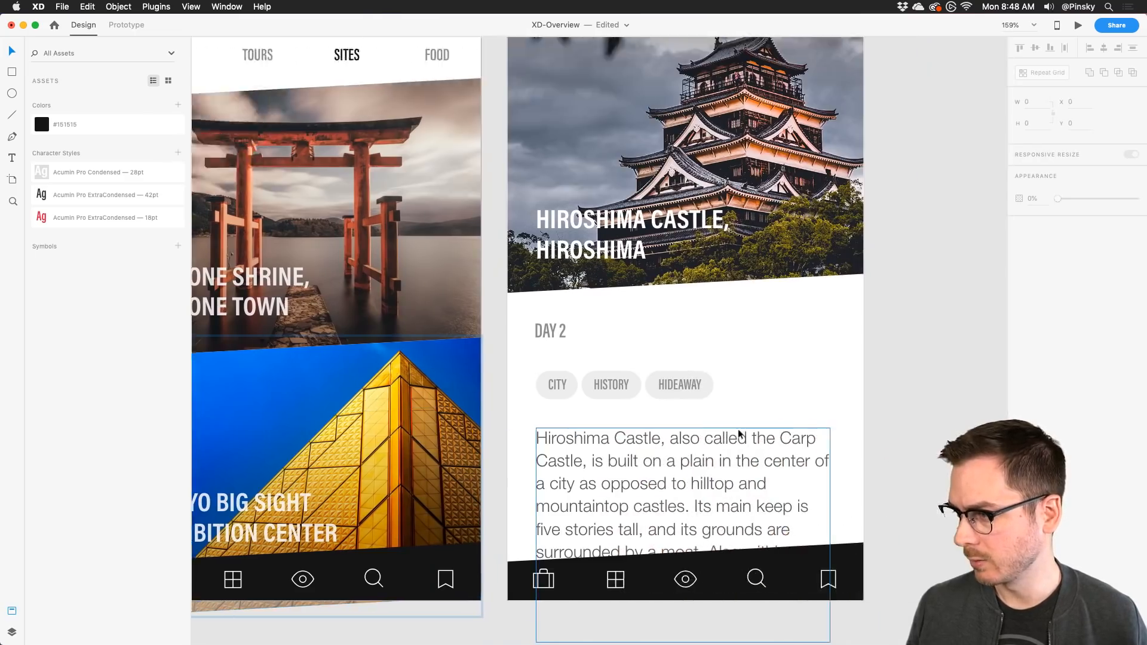
pyautogui.hscroll(-10, 720, 394)
pyautogui.moveTo(570, 434); pyautogui.dragTo(537, 381)
pyautogui.press('super+z')
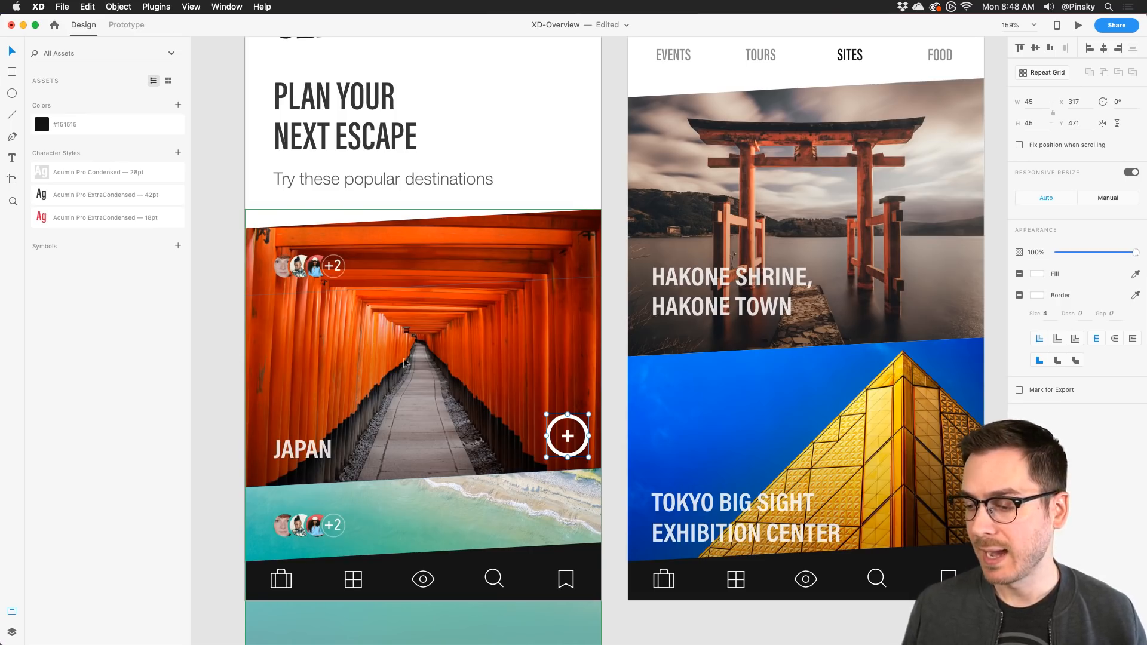
pyautogui.scroll(-2, 405, 362)
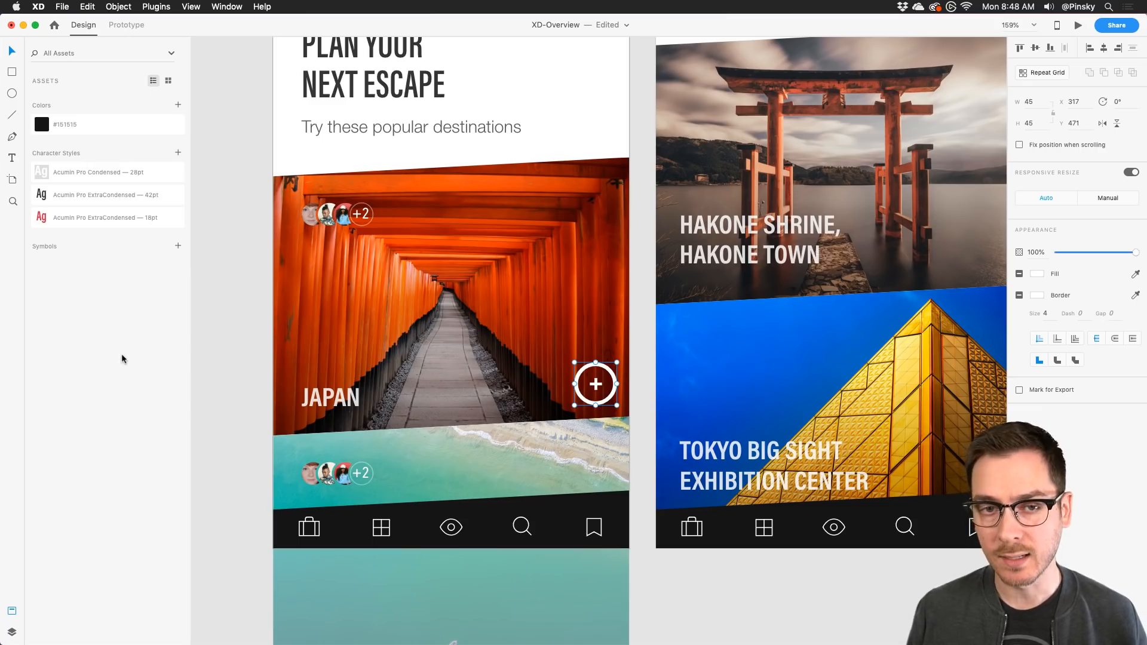
pyautogui.press('super+k')
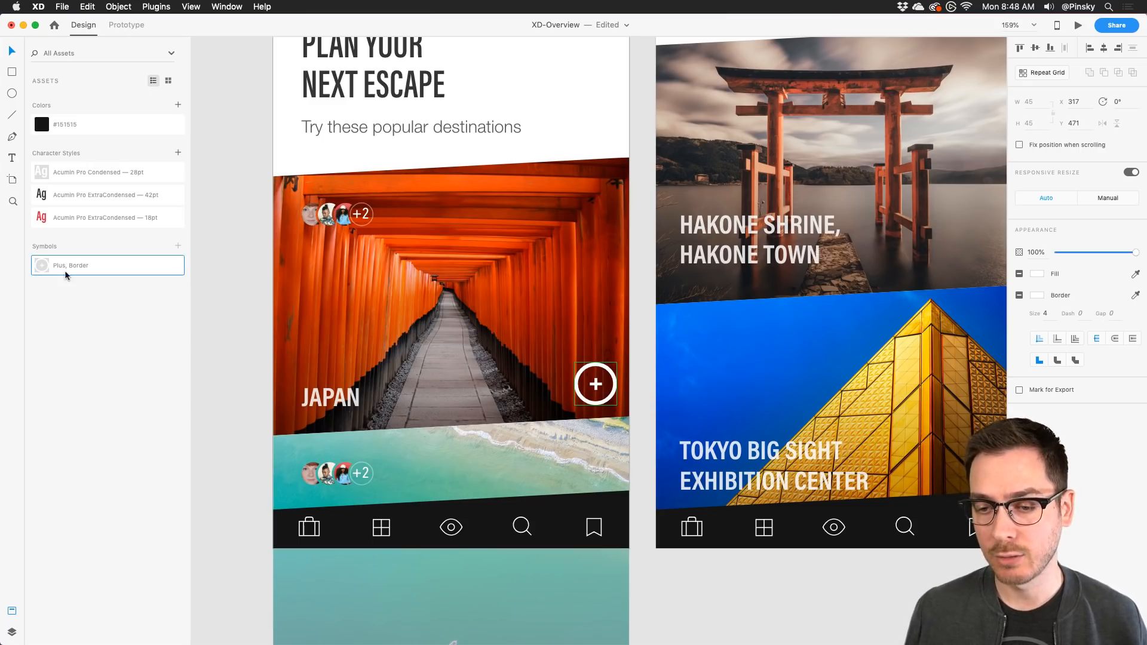
pyautogui.doubleClick(66, 266)
pyautogui.write('Plus')
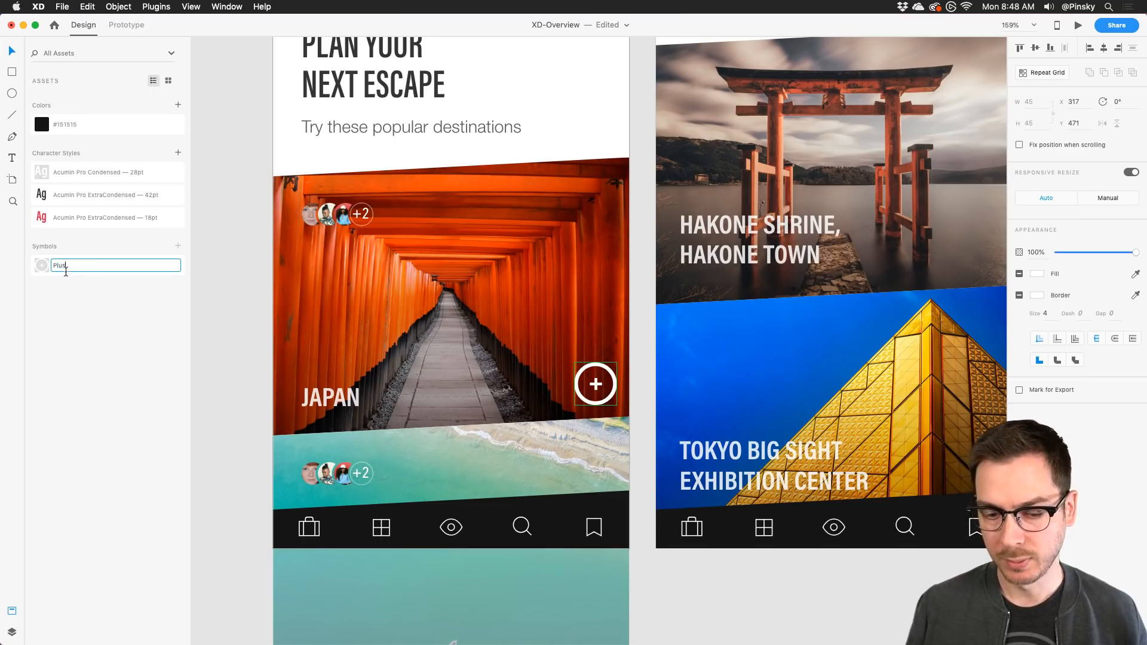
pyautogui.press('Return')
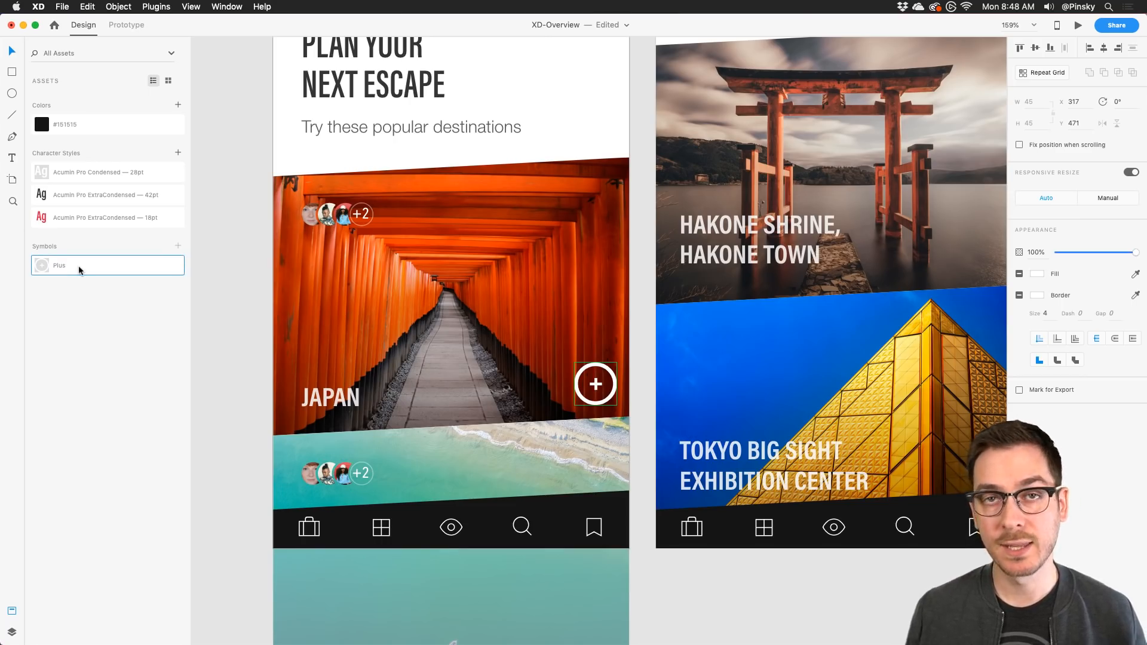
# Step: Place Plus symbol instances near the lower-right corners of the Hakone Shrine and Tokyo Big Sight cards, vertically aligned with each other
pyautogui.hscroll(8, 486, 237)
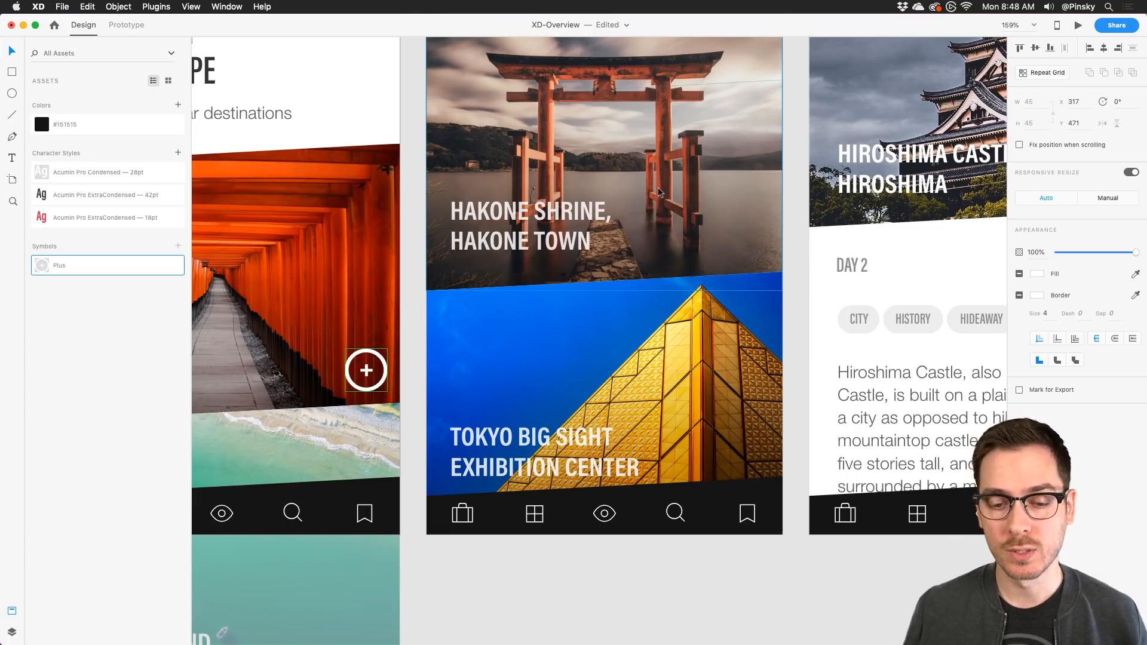
pyautogui.click(738, 223)
pyautogui.moveTo(741, 225); pyautogui.dragTo(613, 287)
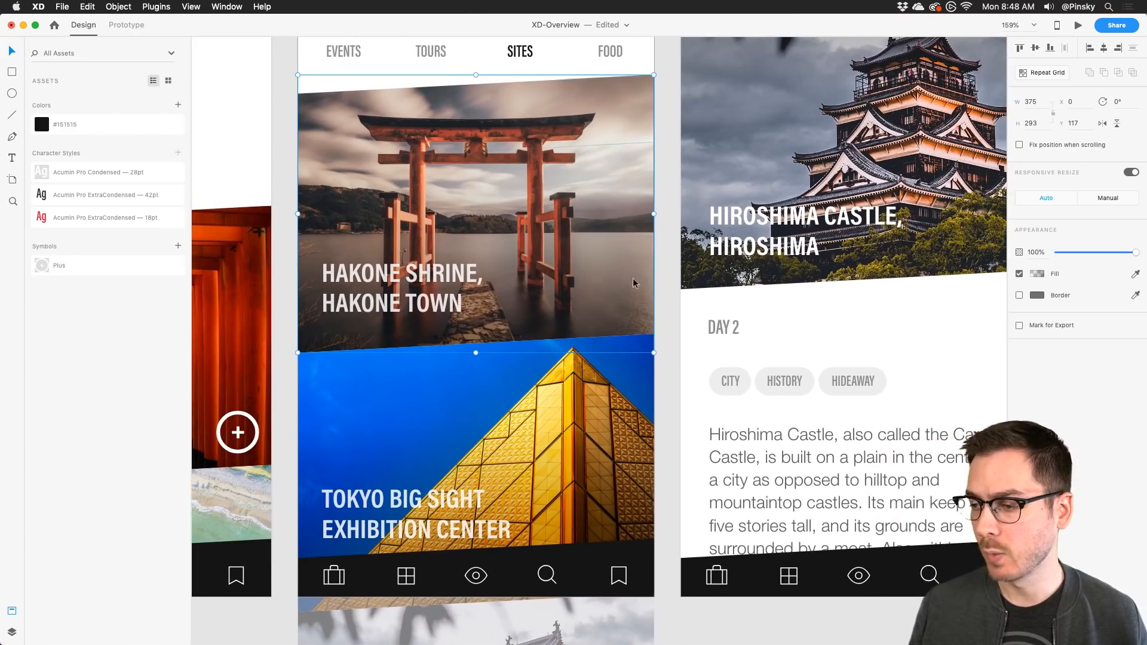
pyautogui.moveTo(66, 266); pyautogui.dragTo(626, 307)
pyautogui.click(531, 456)
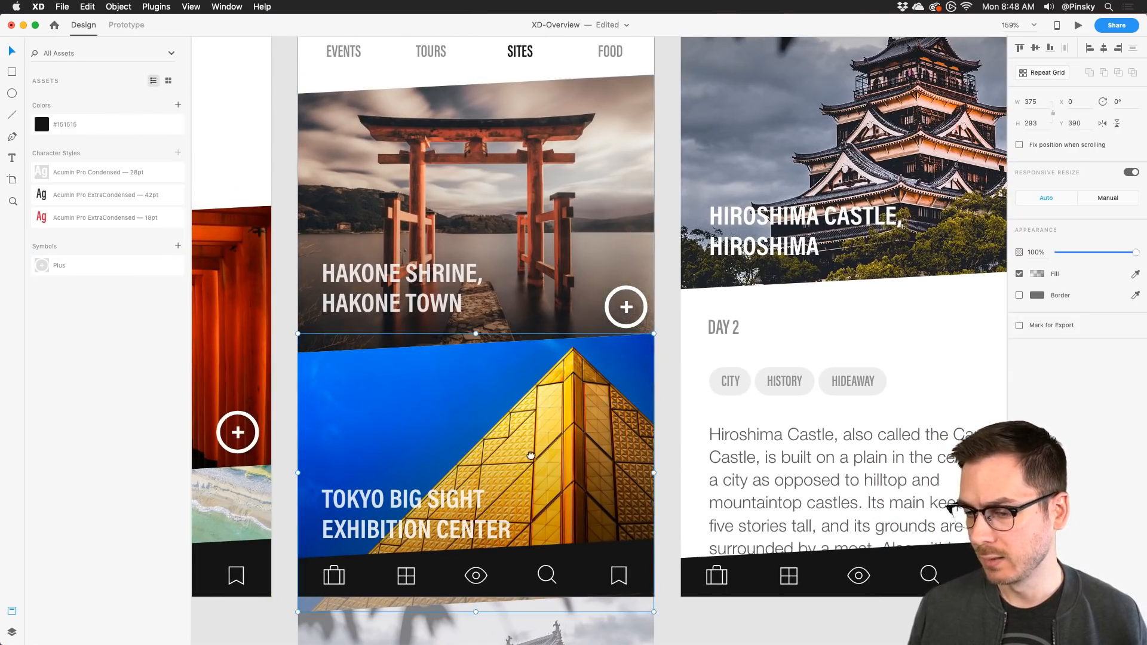
pyautogui.scroll(-5, 531, 455)
pyautogui.moveTo(143, 266); pyautogui.dragTo(594, 411)
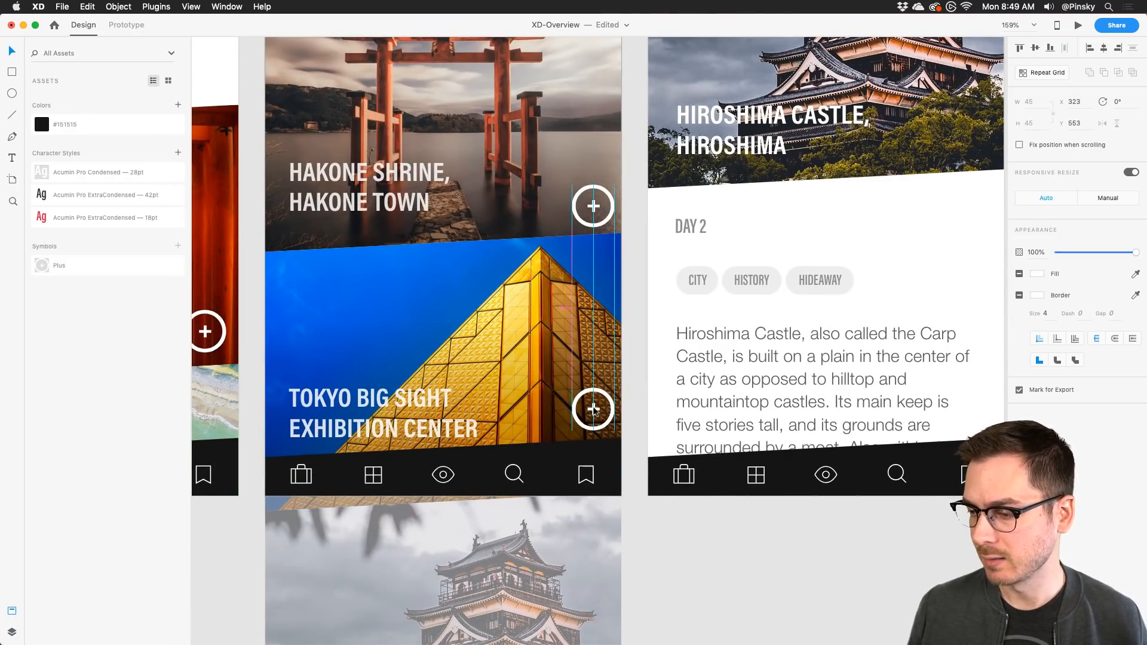
# Step: Place a Plus symbol instance near the lower-right corner of the Hiroshima Castle header image
pyautogui.hscroll(8, 840, 246)
pyautogui.scroll(4, 840, 245)
pyautogui.click(659, 281)
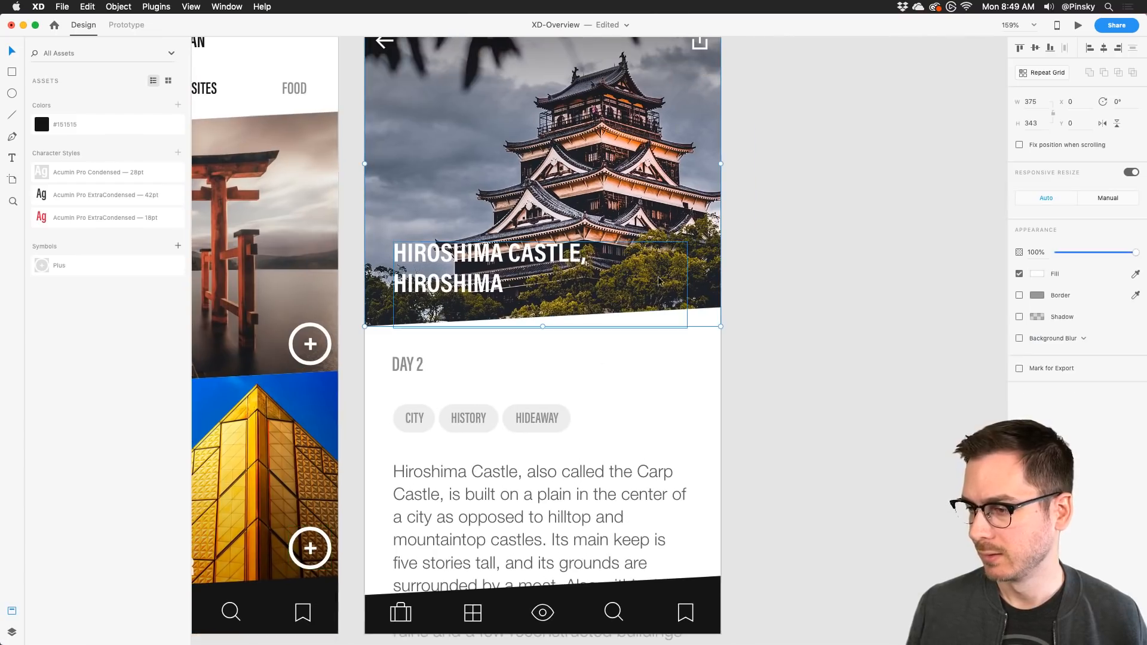
pyautogui.moveTo(62, 264); pyautogui.dragTo(701, 283)
pyautogui.moveTo(699, 284); pyautogui.dragTo(695, 283)
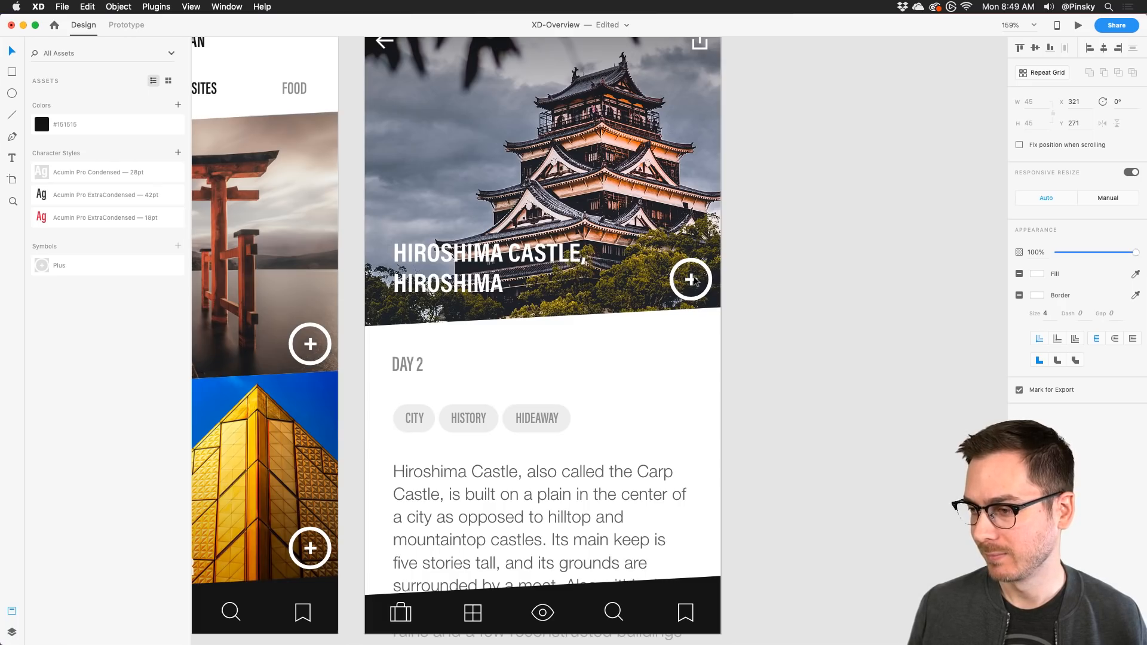
# Step: Review the Plus symbol instances on the Home, Sites and Hiroshima Castle artboards
pyautogui.hscroll(-10, 526, 297)
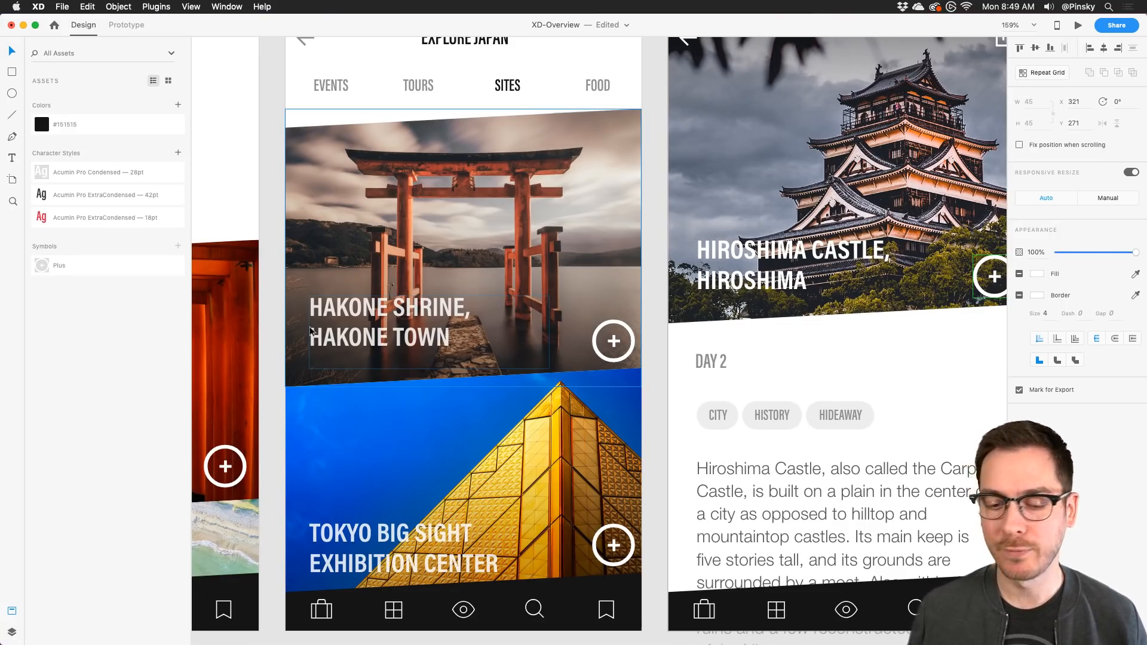
pyautogui.moveTo(256, 333); pyautogui.dragTo(551, 253)
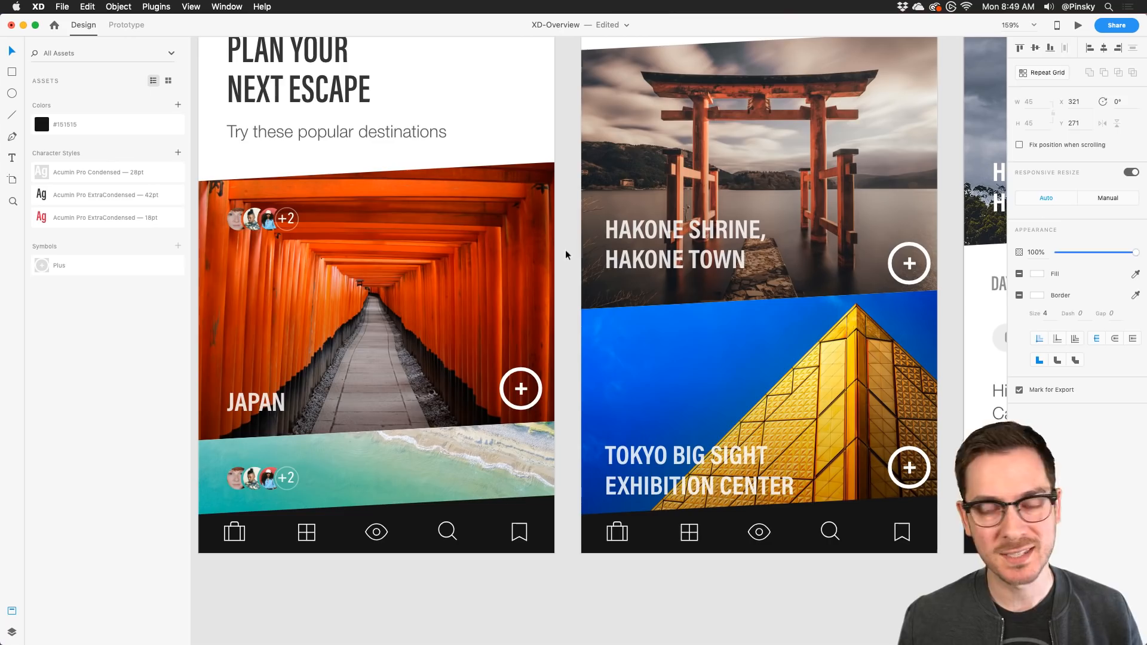
pyautogui.click(566, 254)
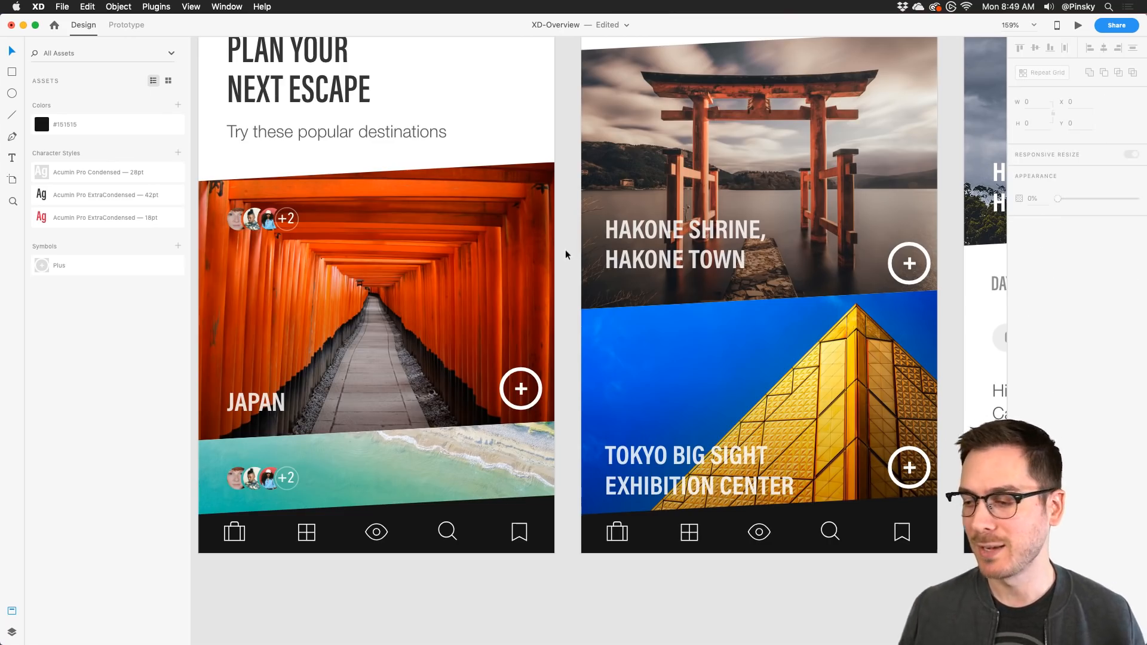
pyautogui.moveTo(565, 254); pyautogui.dragTo(589, 231)
pyautogui.click(545, 364)
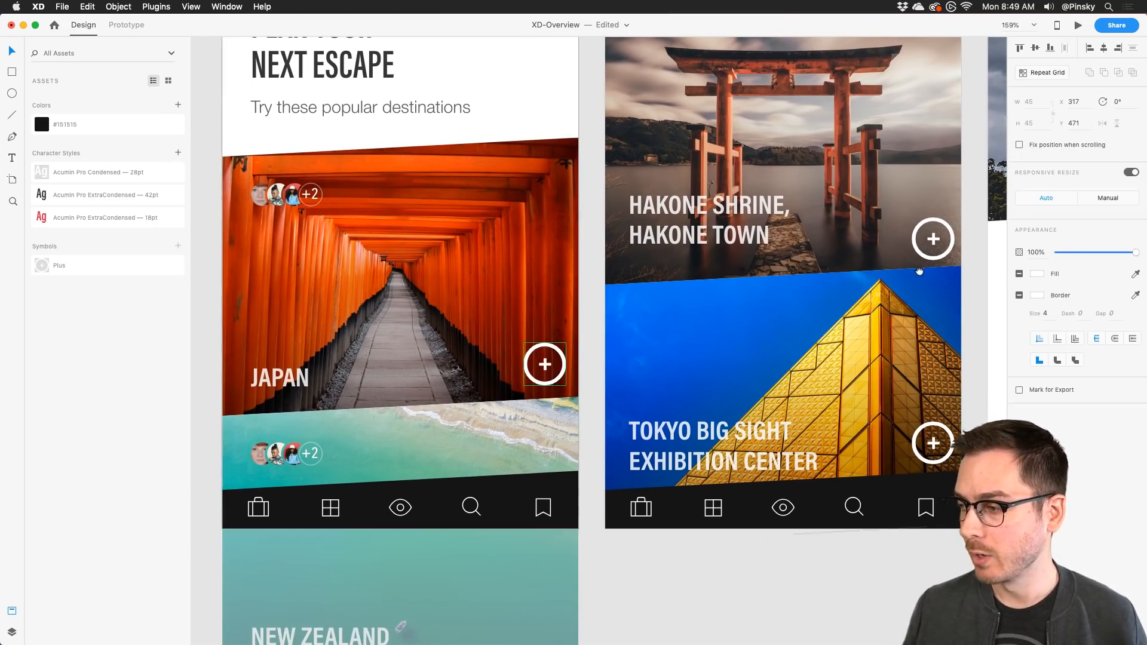
pyautogui.moveTo(920, 271); pyautogui.dragTo(739, 304)
pyautogui.click(755, 474)
pyautogui.moveTo(893, 292); pyautogui.dragTo(677, 357)
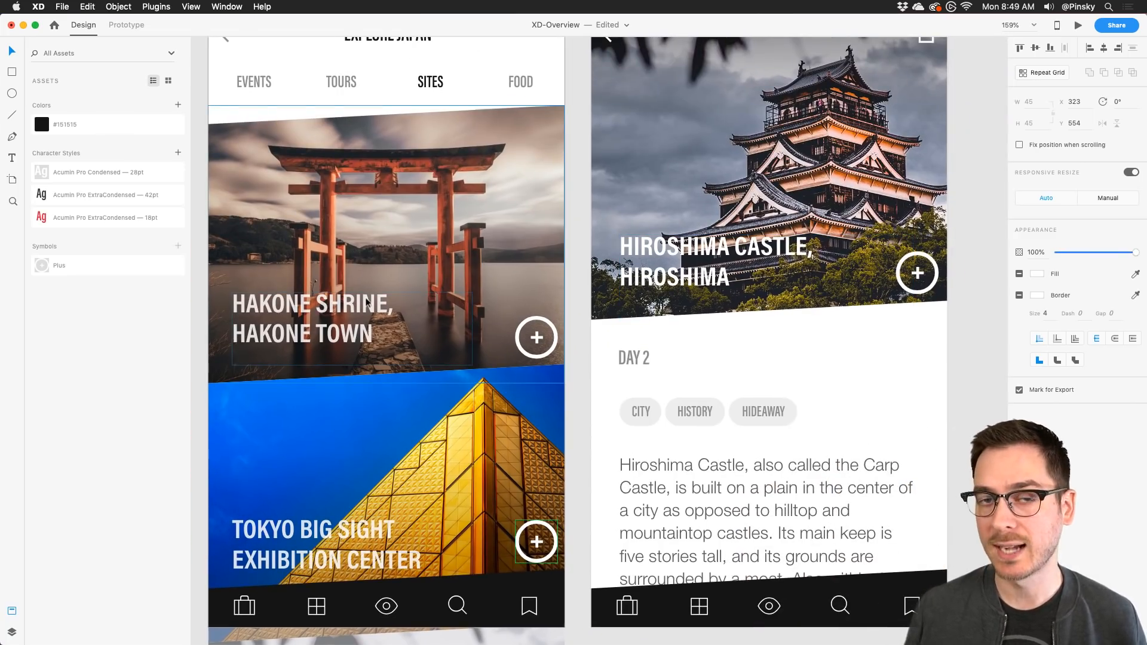
# Step: Try lowering the opacity of the ring and plus sign inside the Home artboard's Plus symbol to 23%, and undo it
pyautogui.hscroll(-10, 368, 305)
pyautogui.scroll(-2, 368, 305)
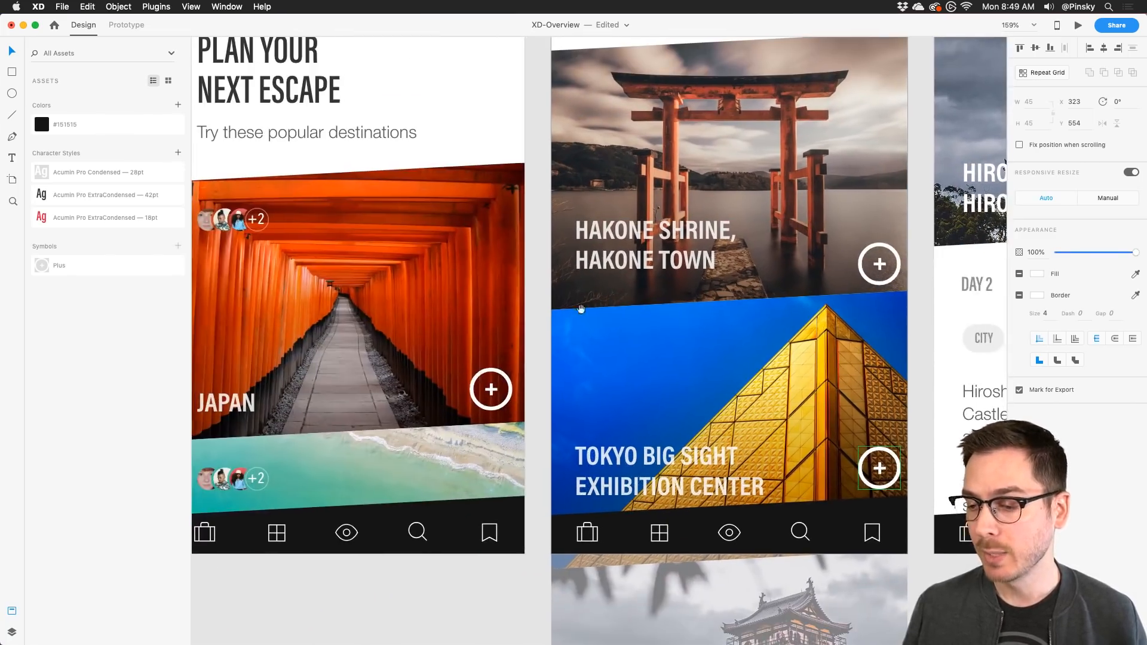
pyautogui.click(495, 390)
pyautogui.doubleClick(494, 390)
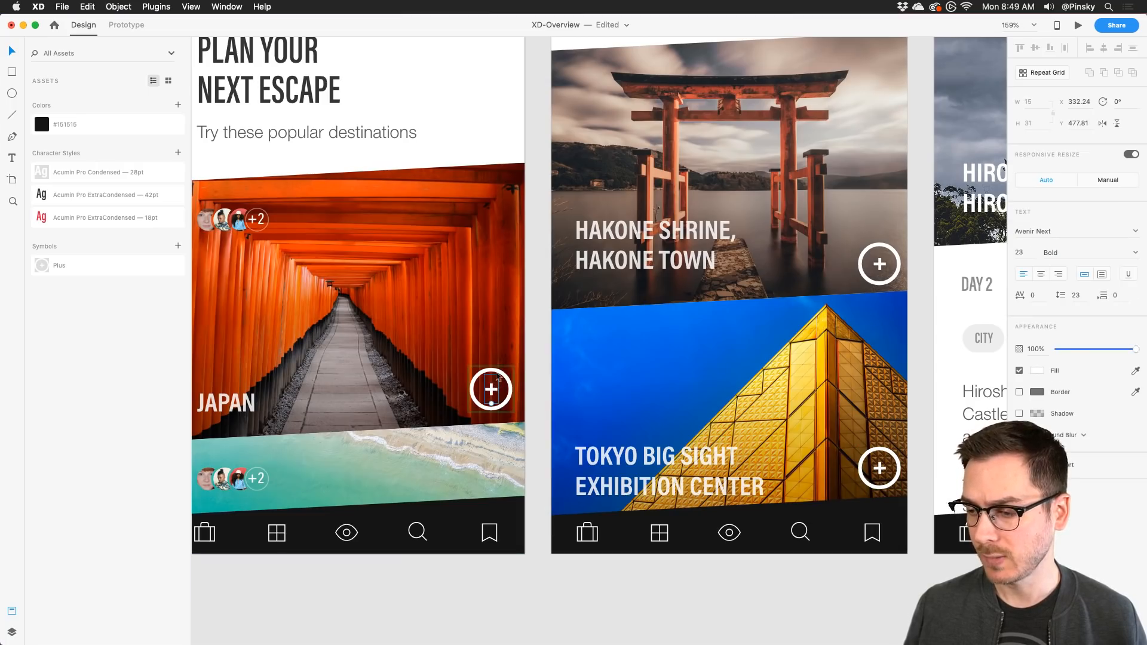
pyautogui.keyDown('shift'); pyautogui.click(497, 371); pyautogui.keyUp('shift')
pyautogui.moveTo(1137, 236); pyautogui.dragTo(1076, 236)
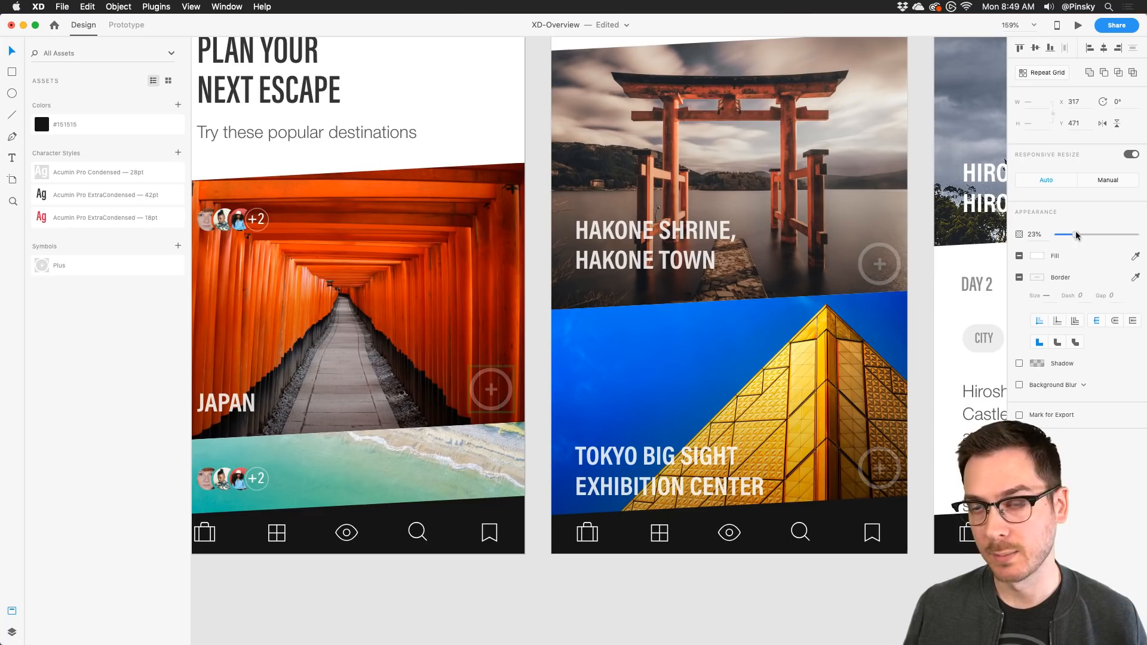
pyautogui.moveTo(895, 282); pyautogui.dragTo(847, 276)
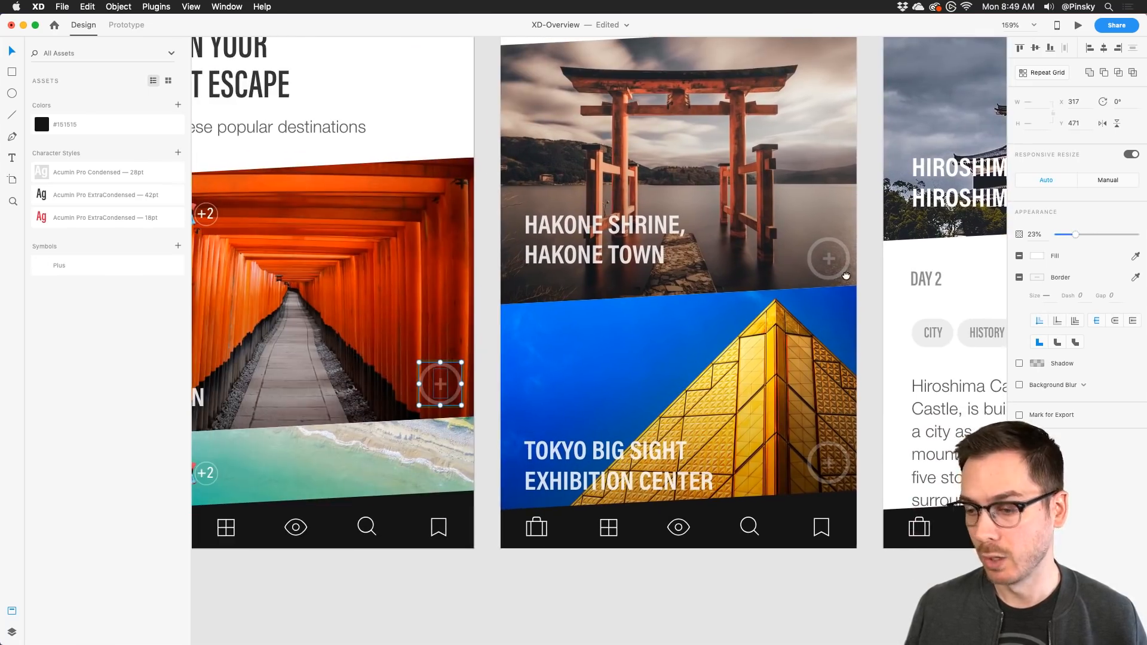
pyautogui.hotkey('ctrl', 'z')
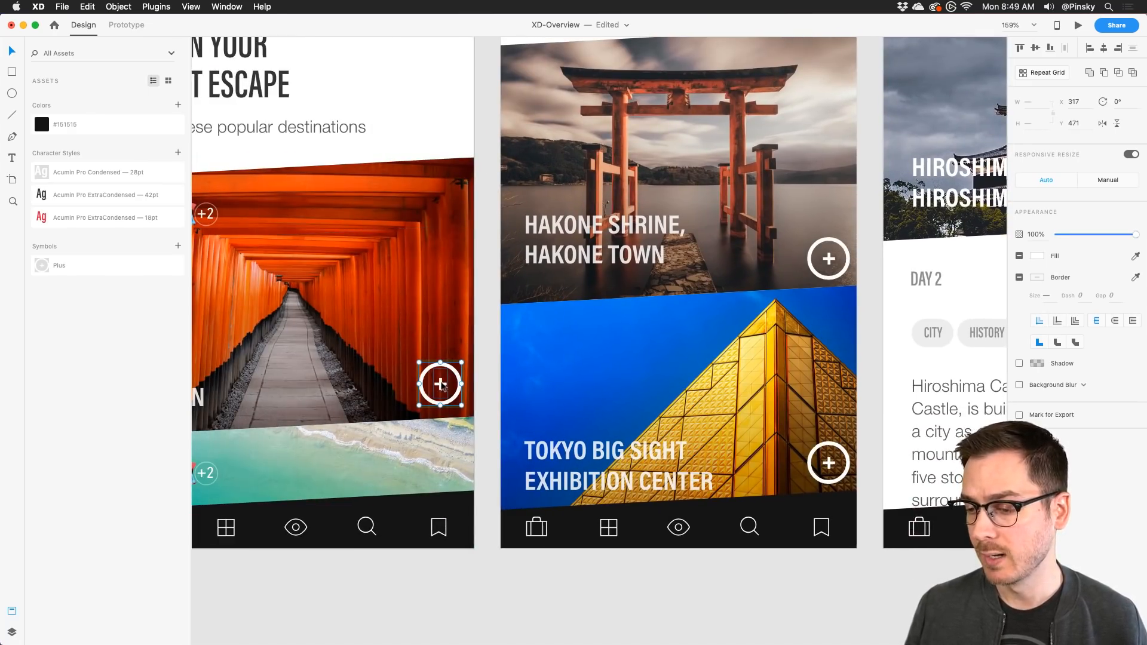
# Step: Try enlarging the plus sign inside the Japan card's Plus symbol to font size 31, and undo it
pyautogui.doubleClick(445, 390)
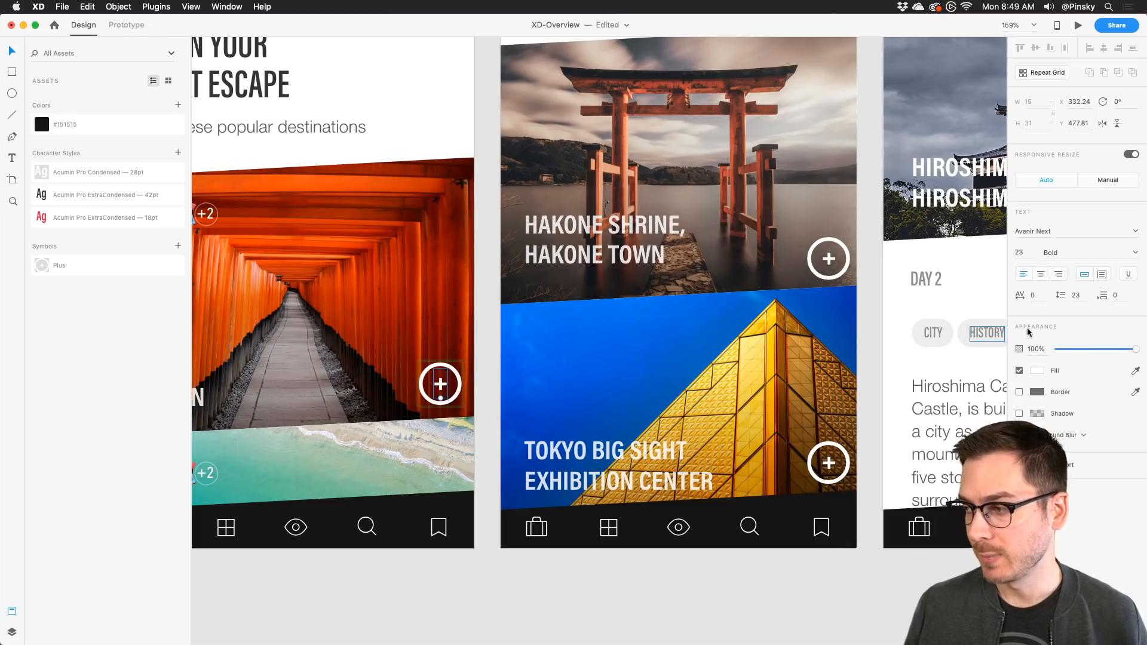
pyautogui.press('Escape')
pyautogui.moveTo(440, 399)
pyautogui.mouseDown()
pyautogui.moveTo(441, 415)
pyautogui.moveTo(444, 389)
pyautogui.mouseUp()
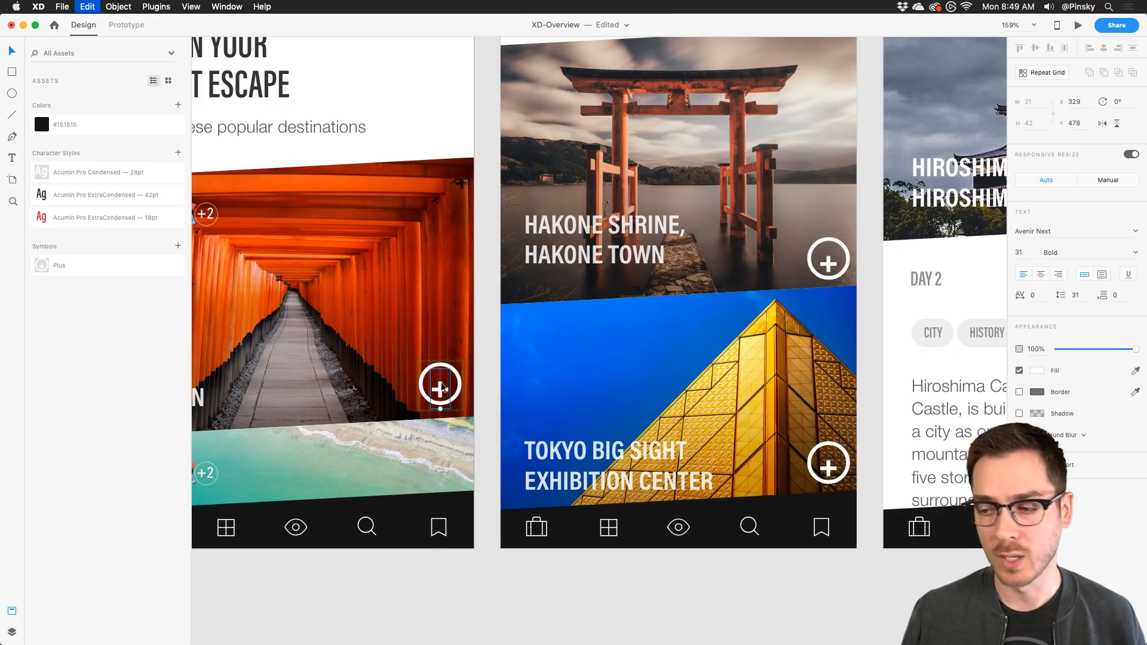
pyautogui.click(487, 363)
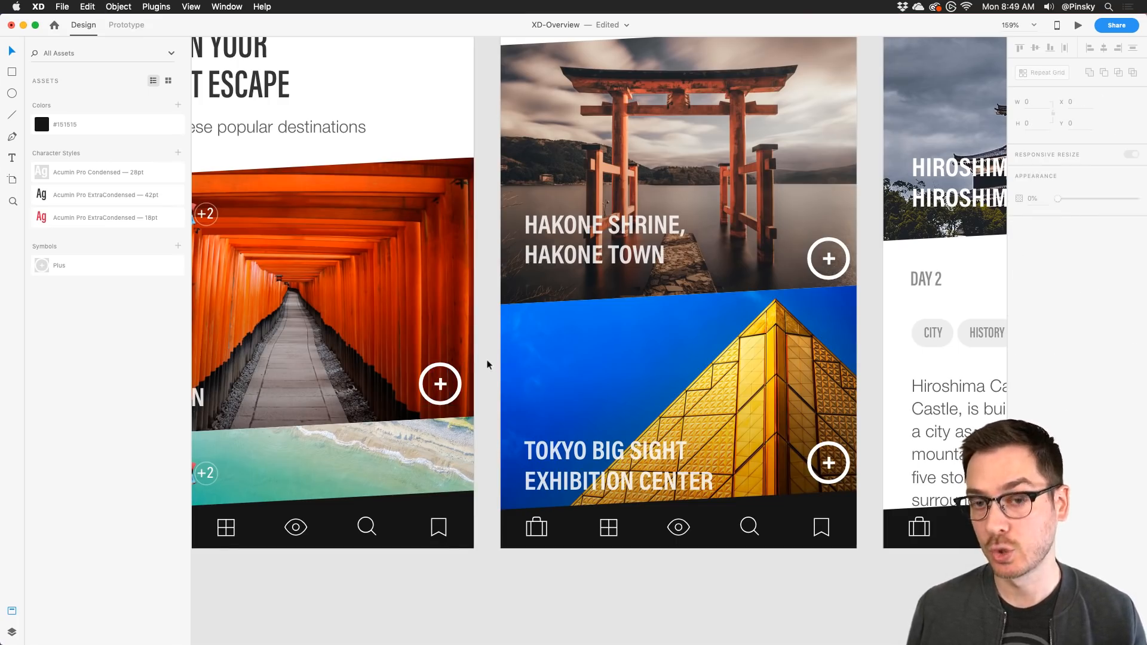
# Step: Draw a borderless circle about 40 by 40 on the Japan card and fill it with the black sampled from the navigation bar
pyautogui.click(12, 93)
pyautogui.moveTo(315, 245); pyautogui.dragTo(360, 283)
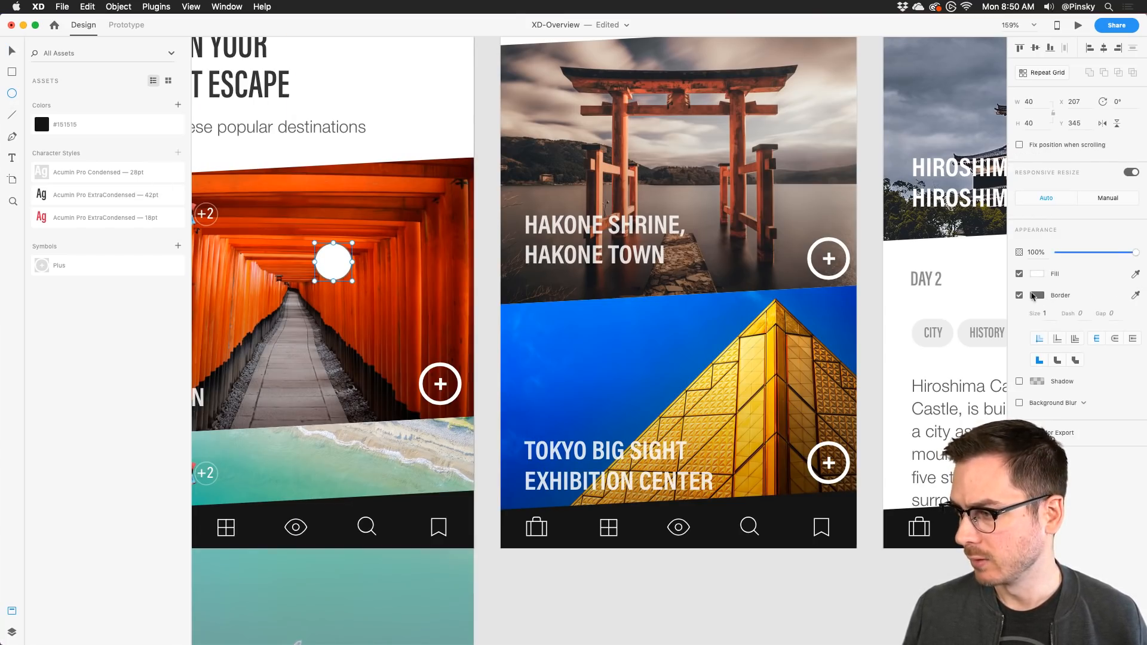
pyautogui.click(1020, 296)
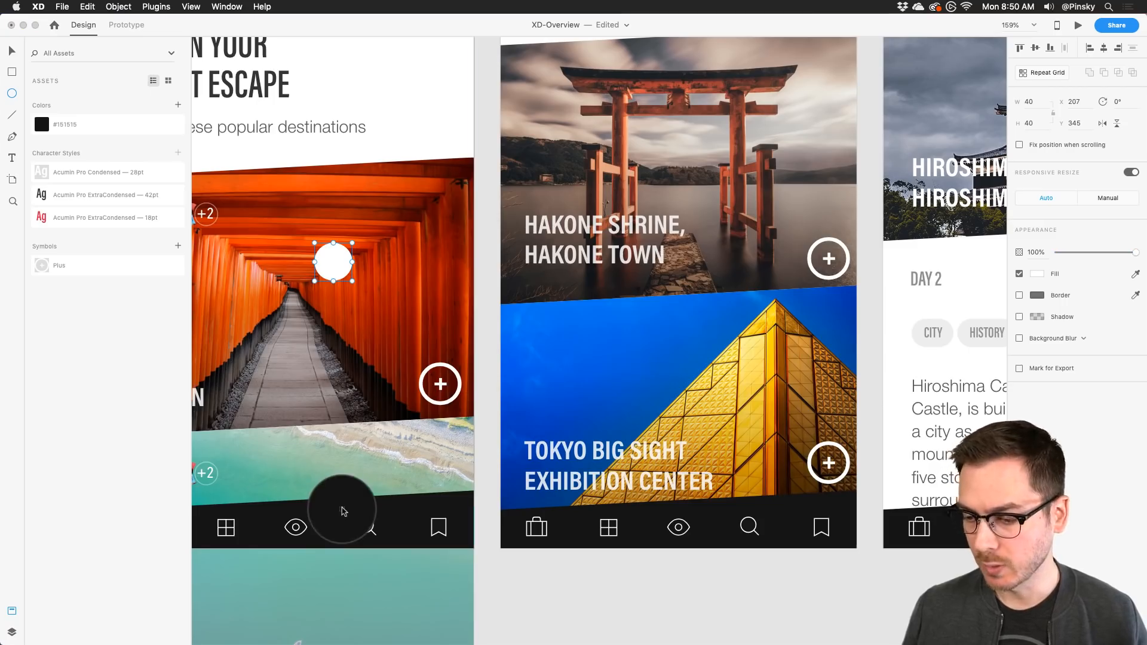
pyautogui.moveTo(334, 516); pyautogui.dragTo(333, 272)
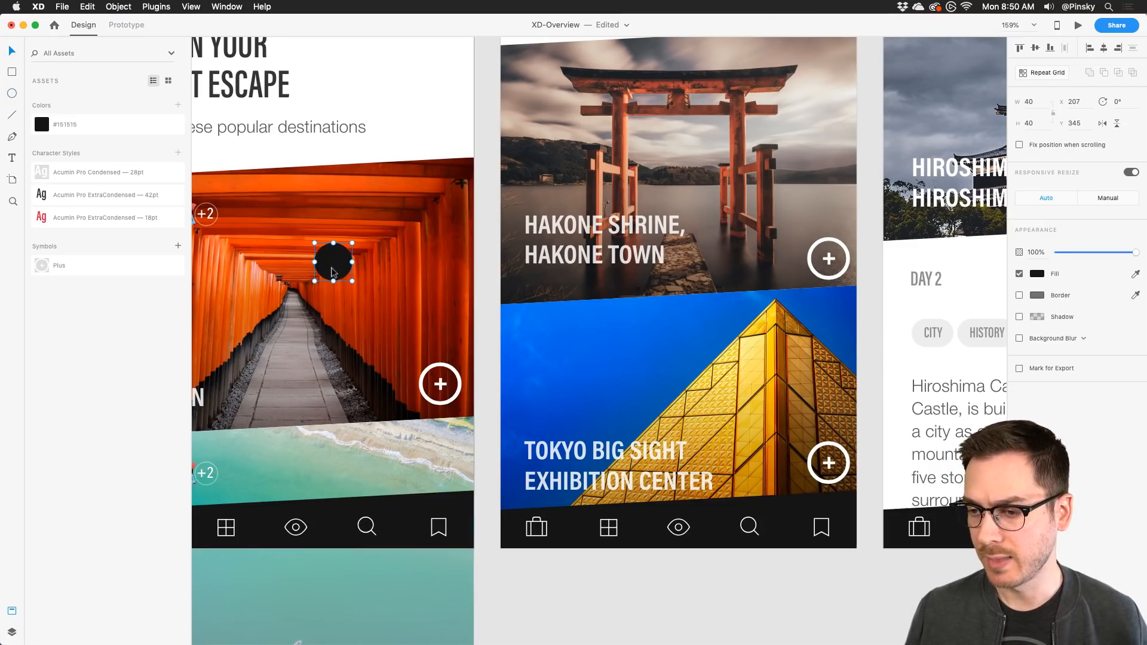
# Step: Add a "+" text character and center it inside the black circle on the Japan card
pyautogui.press('t')
pyautogui.click(335, 268)
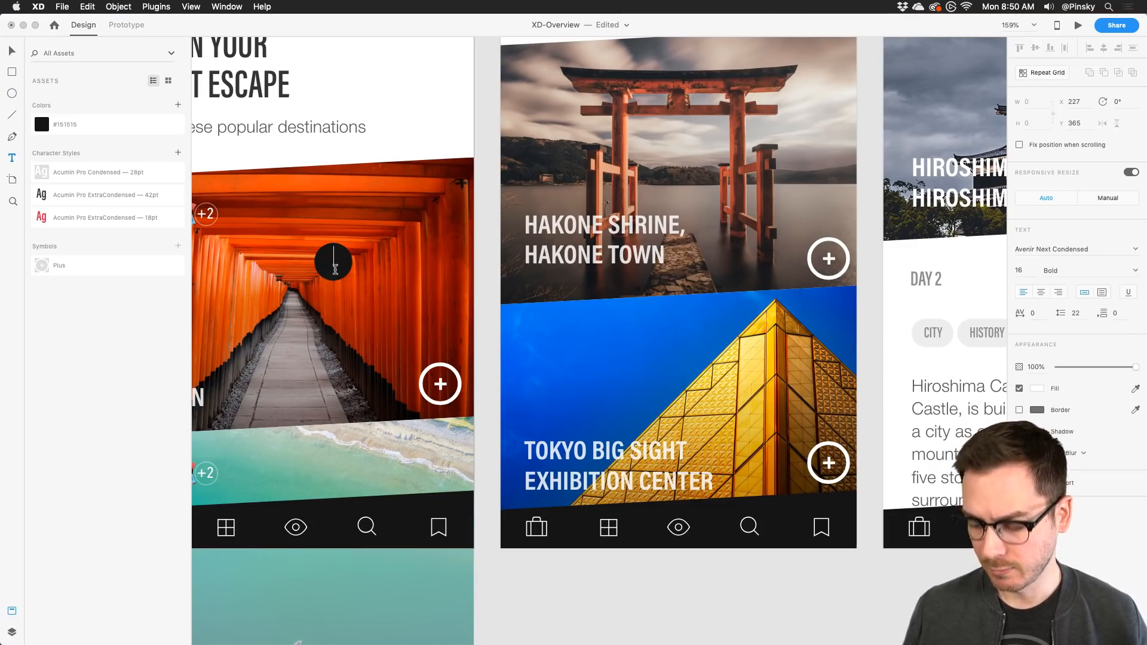
pyautogui.write('+')
pyautogui.press('Escape')
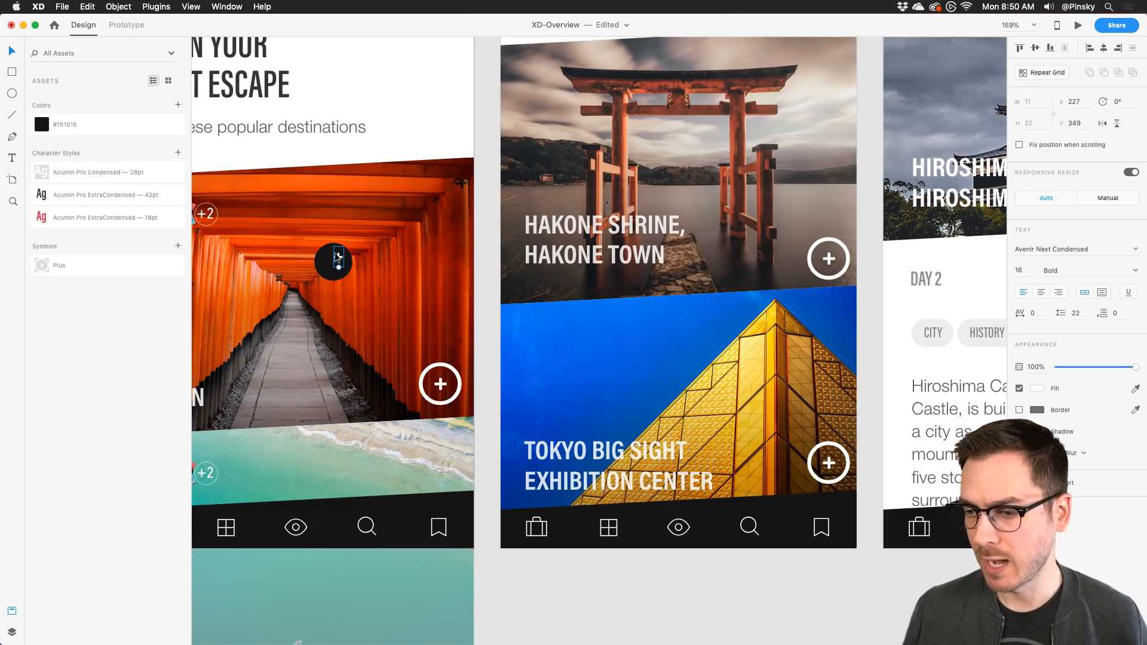
pyautogui.moveTo(338, 260); pyautogui.dragTo(334, 265)
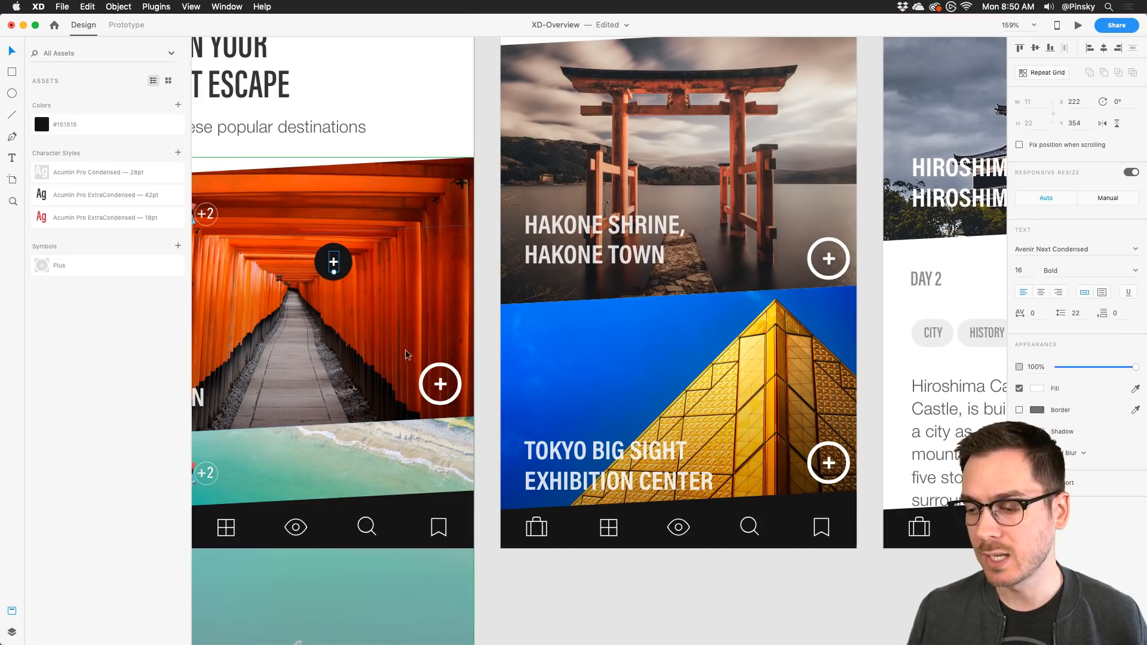
# Step: Turn the black circle and its plus sign into a symbol named "Plus, black" and delete its instance from the Japan card
pyautogui.click(348, 264)
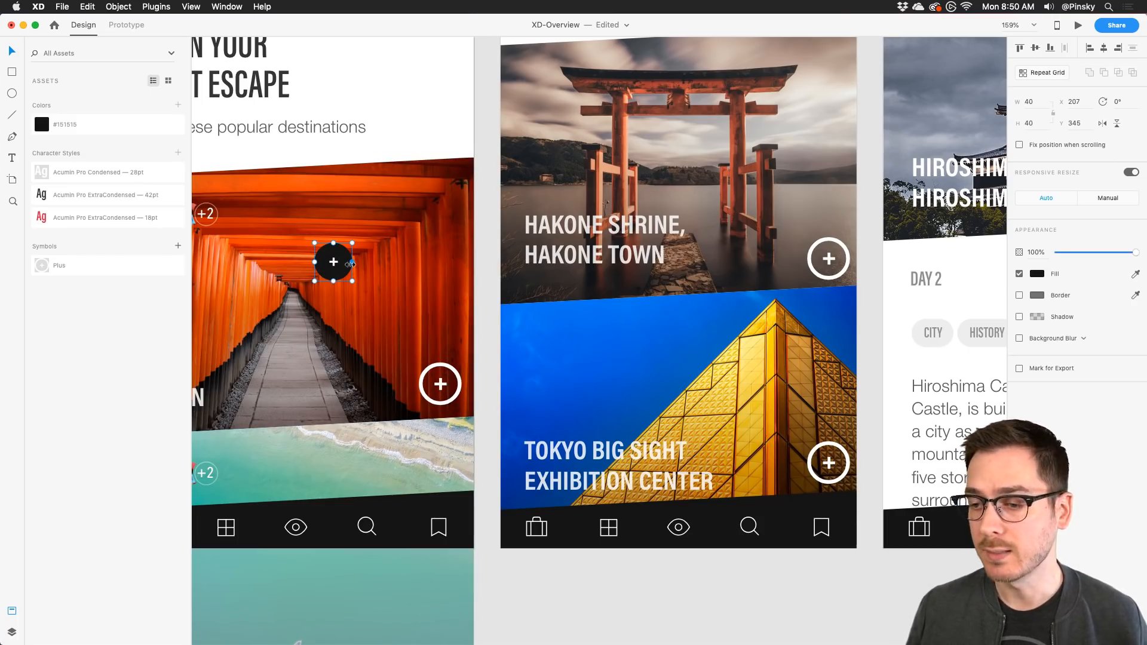
pyautogui.keyDown('shift'); pyautogui.click(337, 262); pyautogui.keyUp('shift')
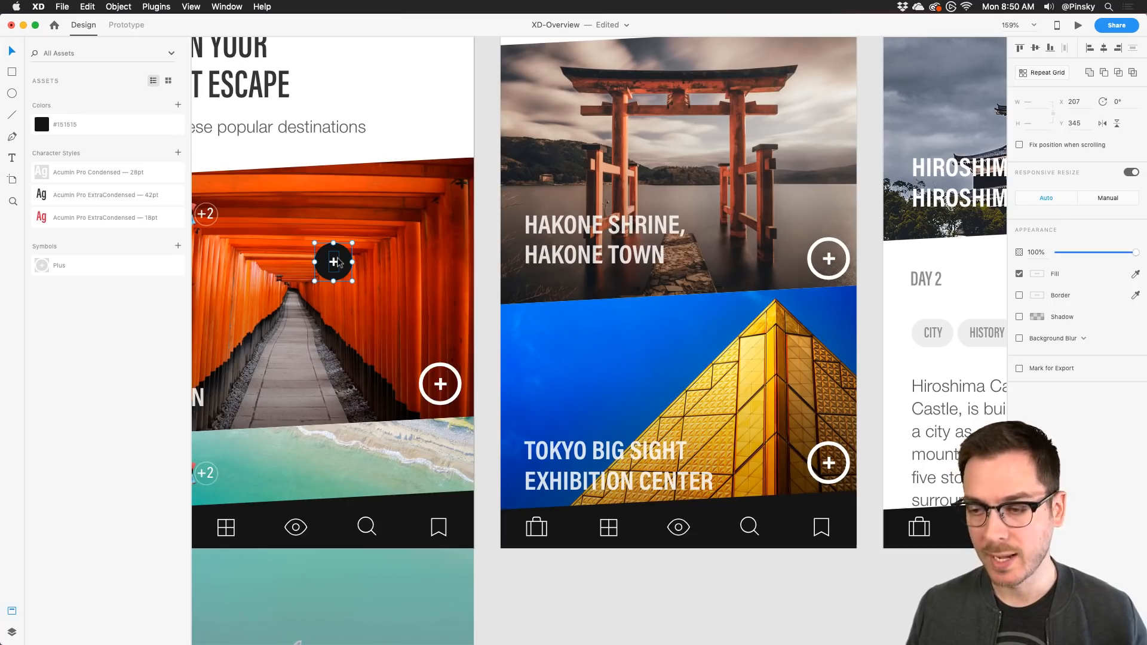
pyautogui.press('super+k')
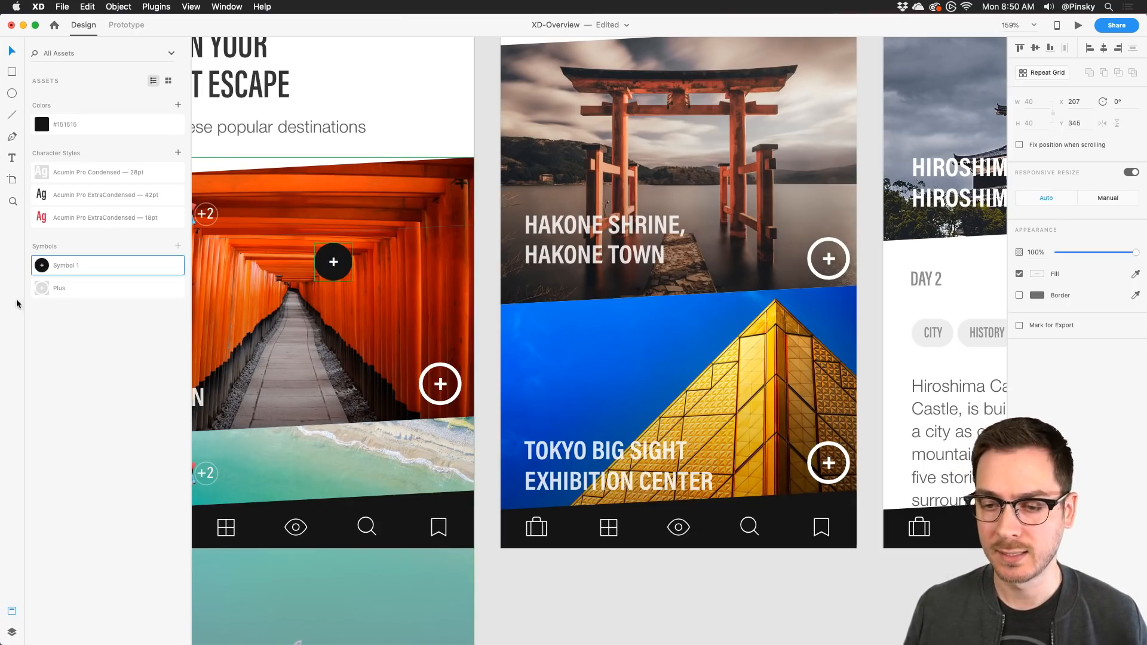
pyautogui.doubleClick(68, 265)
pyautogui.write('Plu')
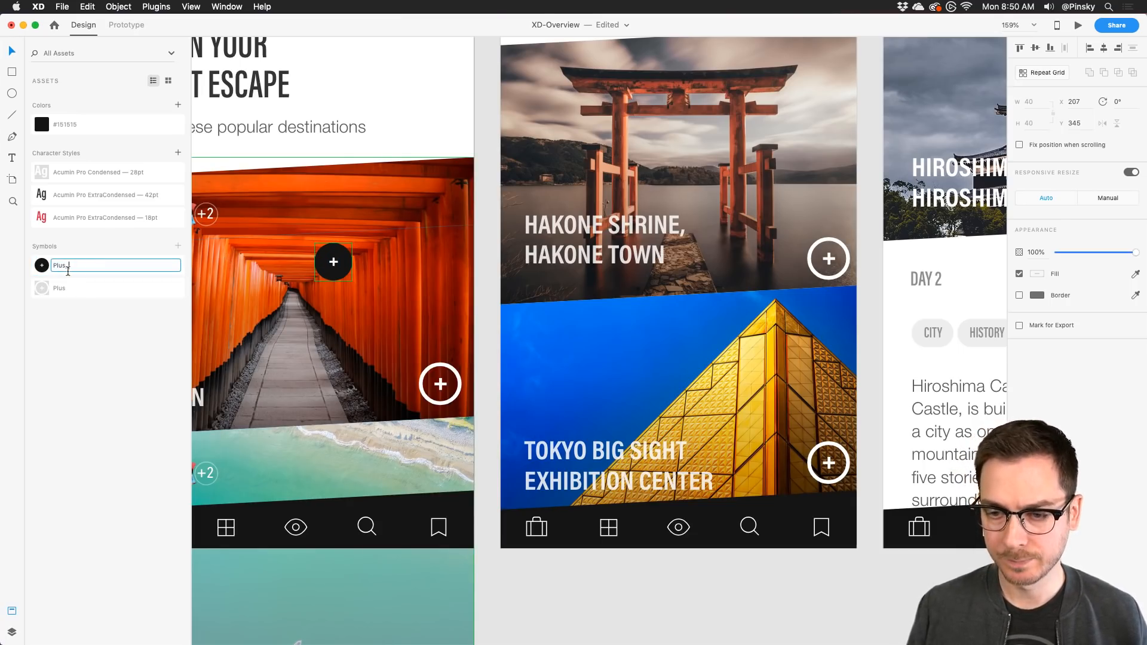
pyautogui.write('s, black')
pyautogui.press('Return')
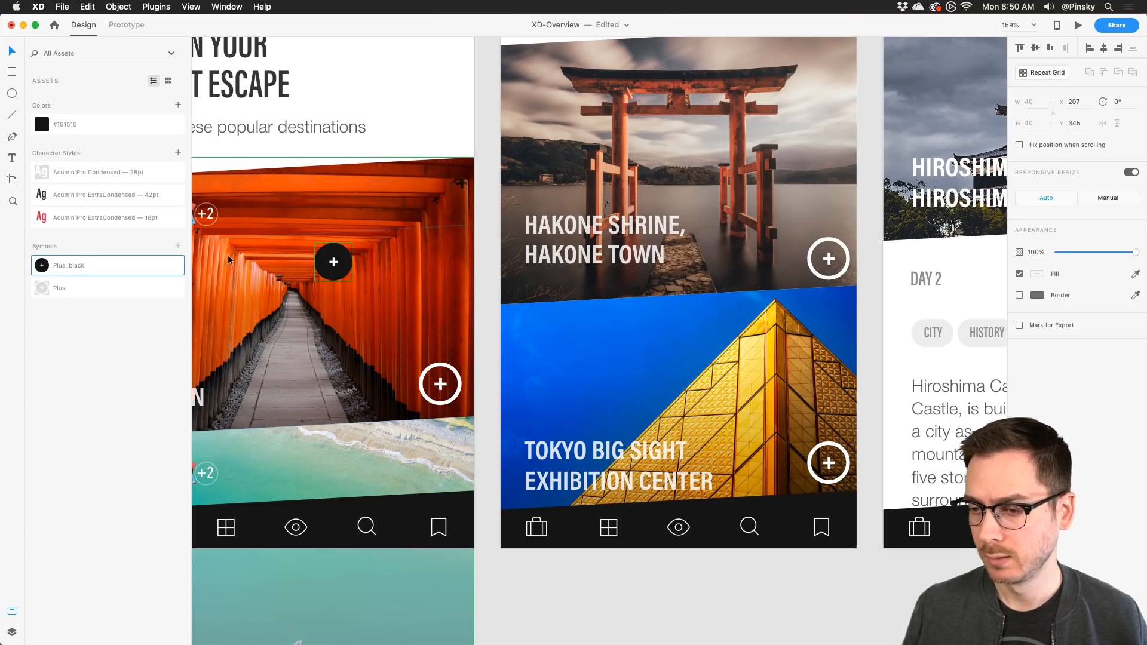
pyautogui.click(333, 263)
pyautogui.press('Delete')
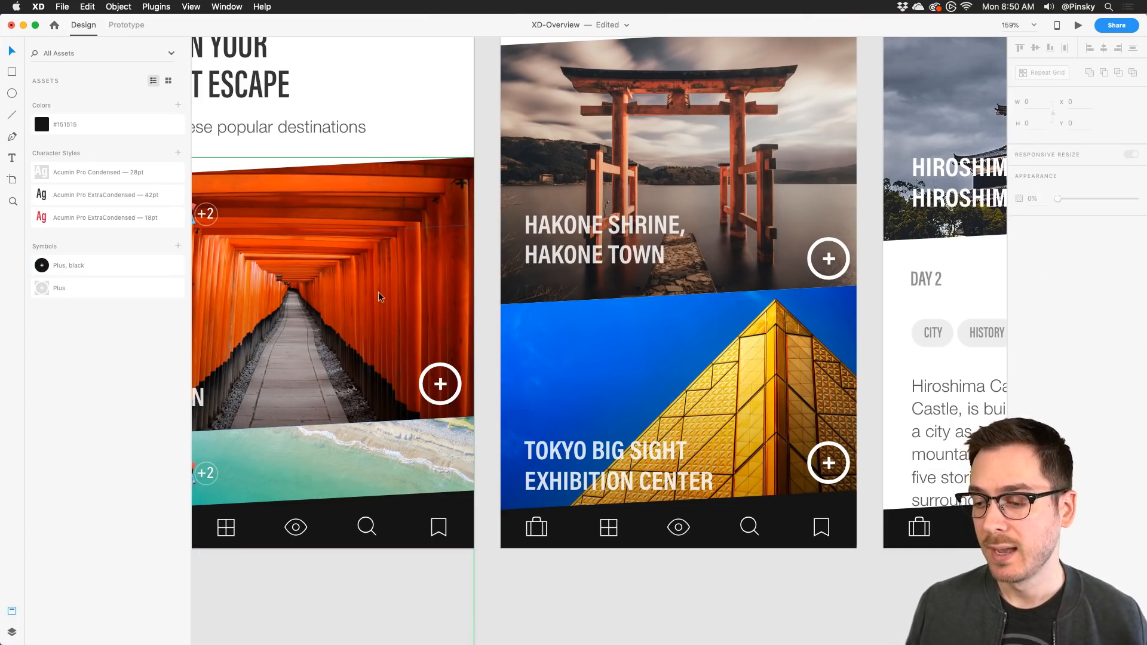
# Step: Swap the Plus symbol for "Plus, black" on the Japan card so that all its instances on the three artboards are replaced
pyautogui.moveTo(926, 279); pyautogui.dragTo(629, 332)
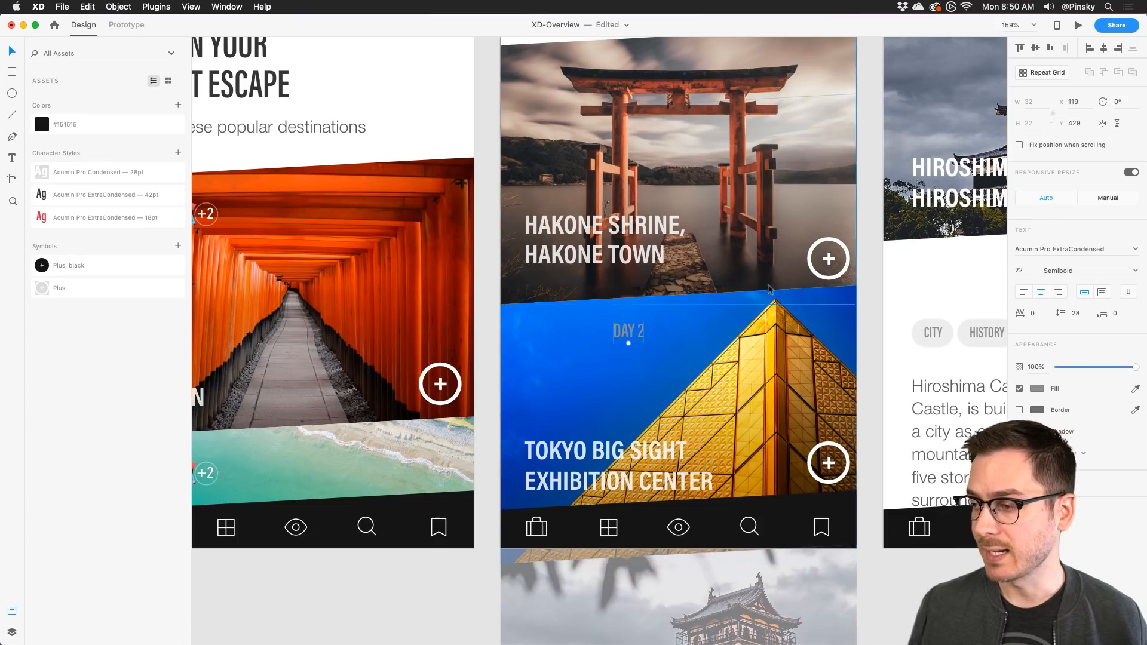
pyautogui.press('super+z')
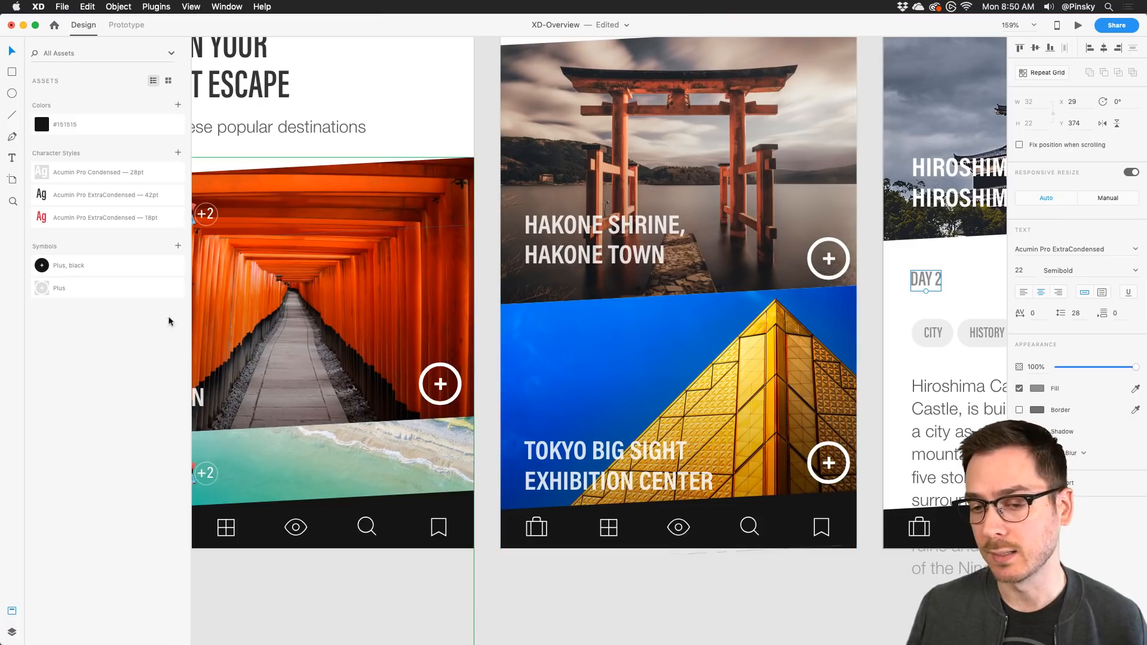
pyautogui.moveTo(58, 263); pyautogui.dragTo(443, 386)
pyautogui.click(875, 297)
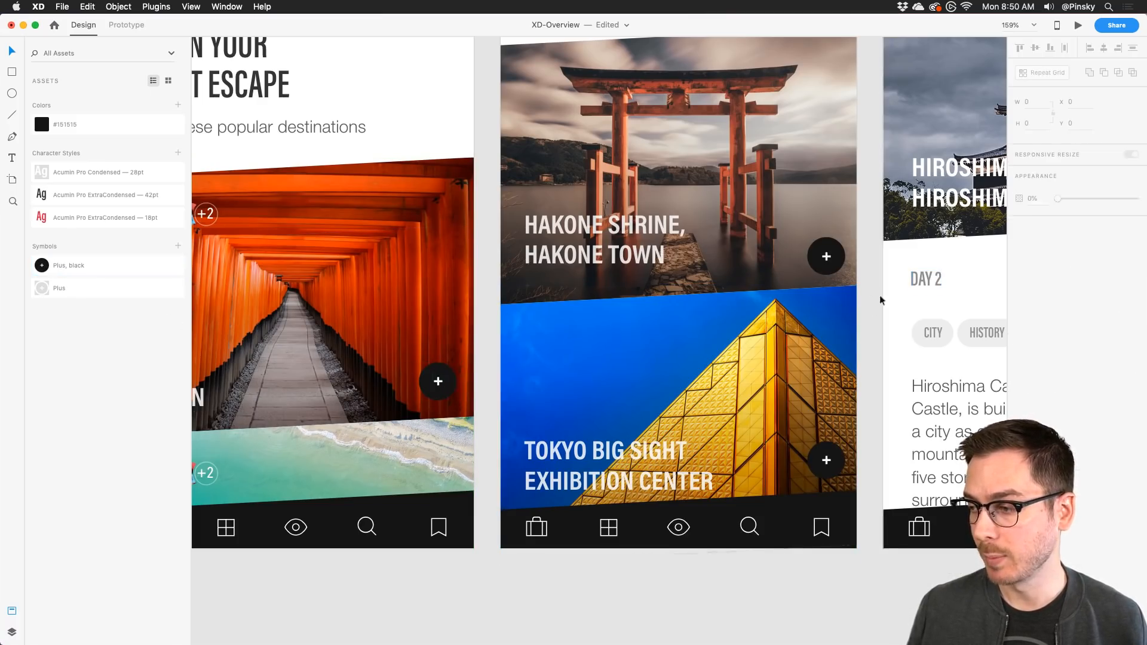
pyautogui.moveTo(879, 295); pyautogui.dragTo(490, 339)
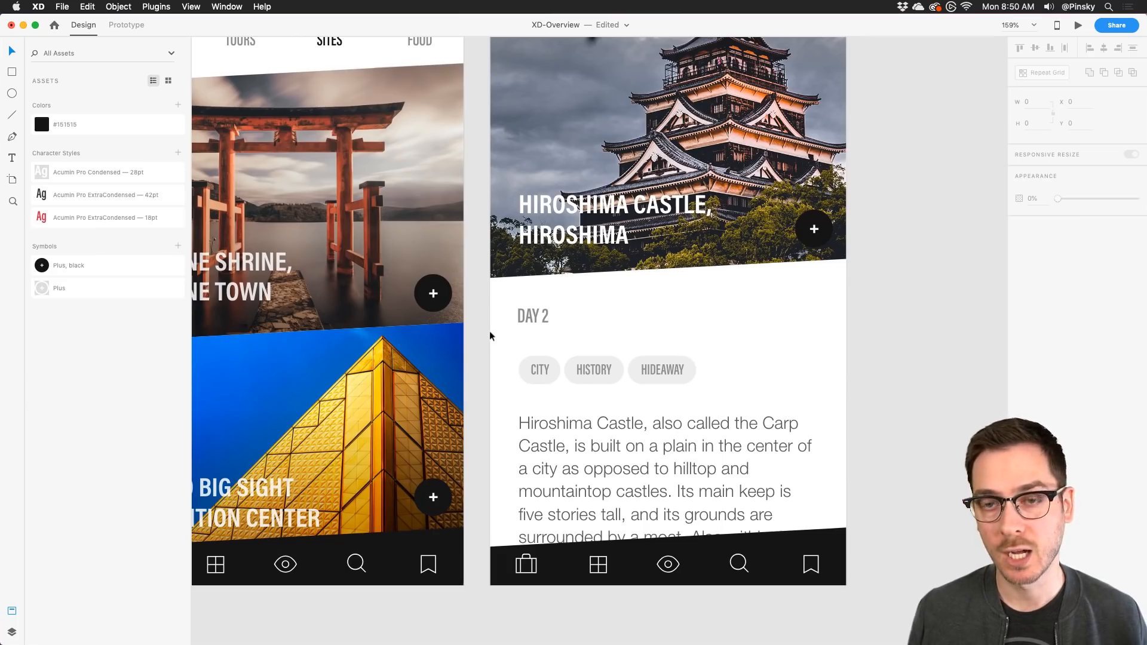
pyautogui.click(441, 296)
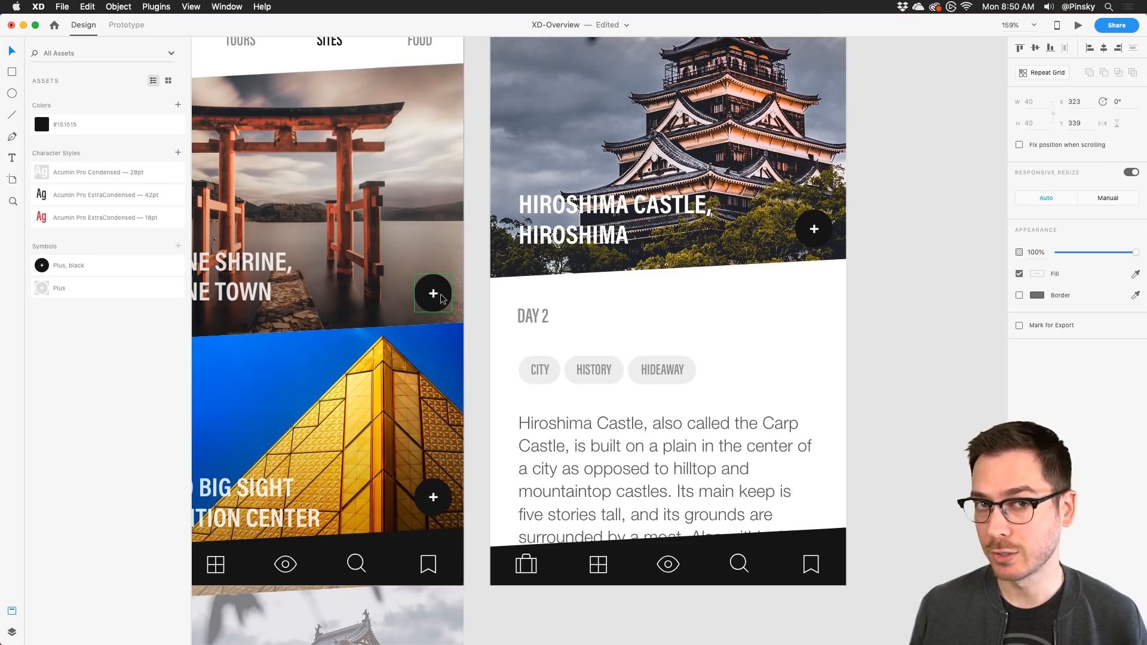
# Step: Go to the Prototyping artboards and select the skyline image at the head of the Home Tab artboard
pyautogui.scroll(-10, 441, 298)
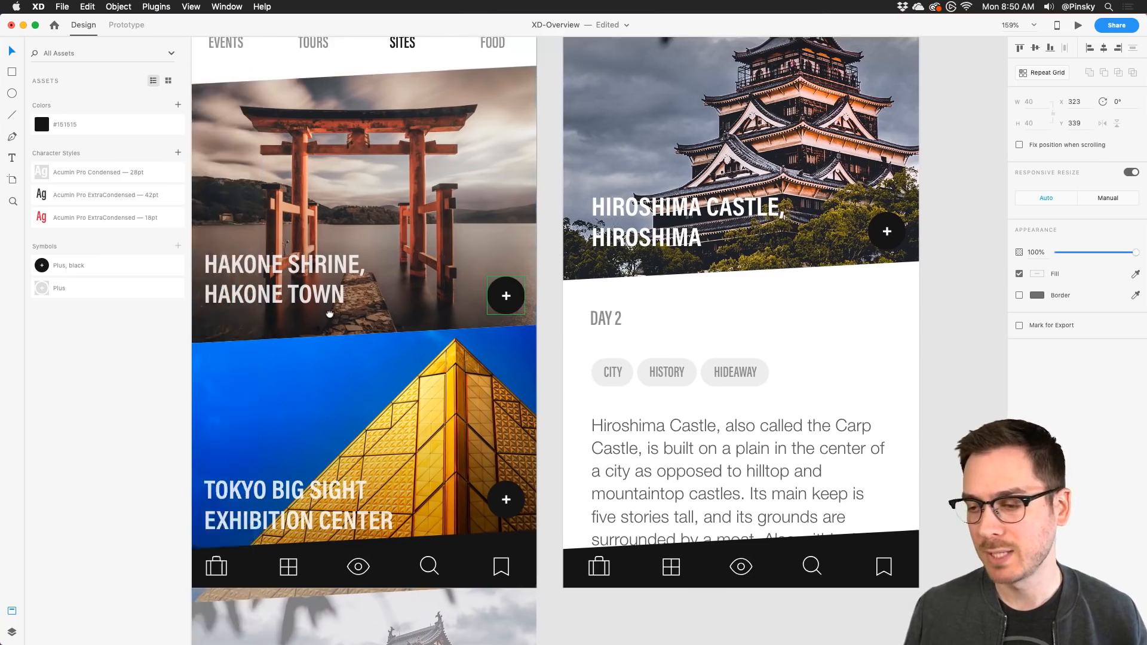
pyautogui.scroll(-15, 551, 313)
pyautogui.hscroll(5, 551, 313)
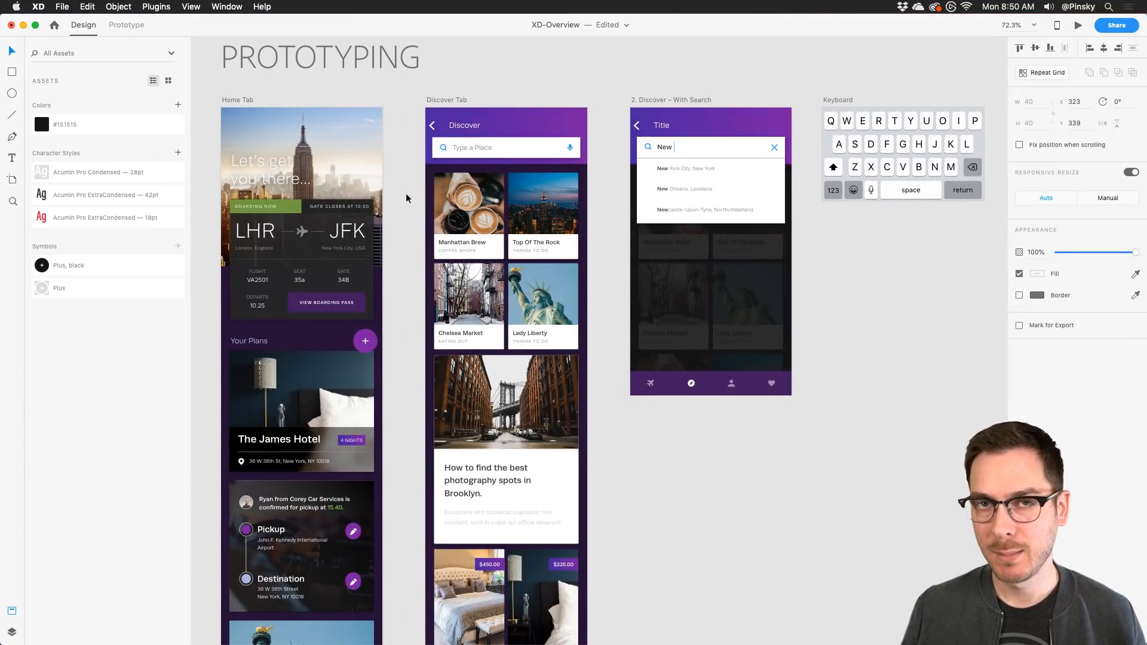
pyautogui.click(268, 142)
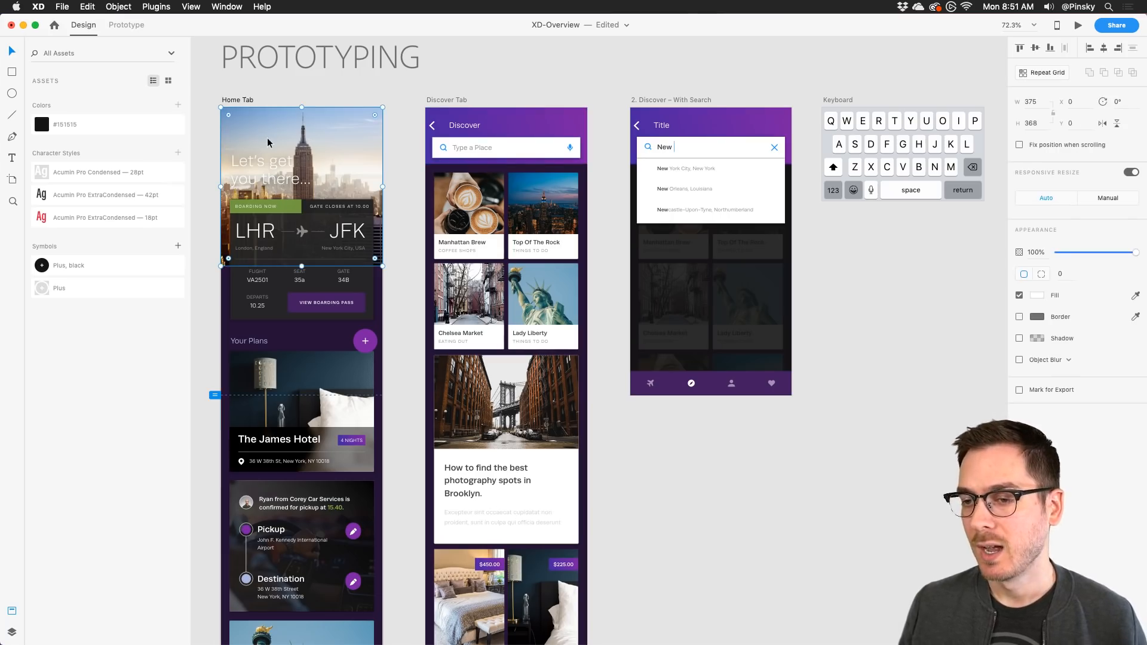
# Step: Switch to Prototype mode and wire The James Hotel card on the Home Tab artboard to the Discover Tab artboard
pyautogui.click(133, 25)
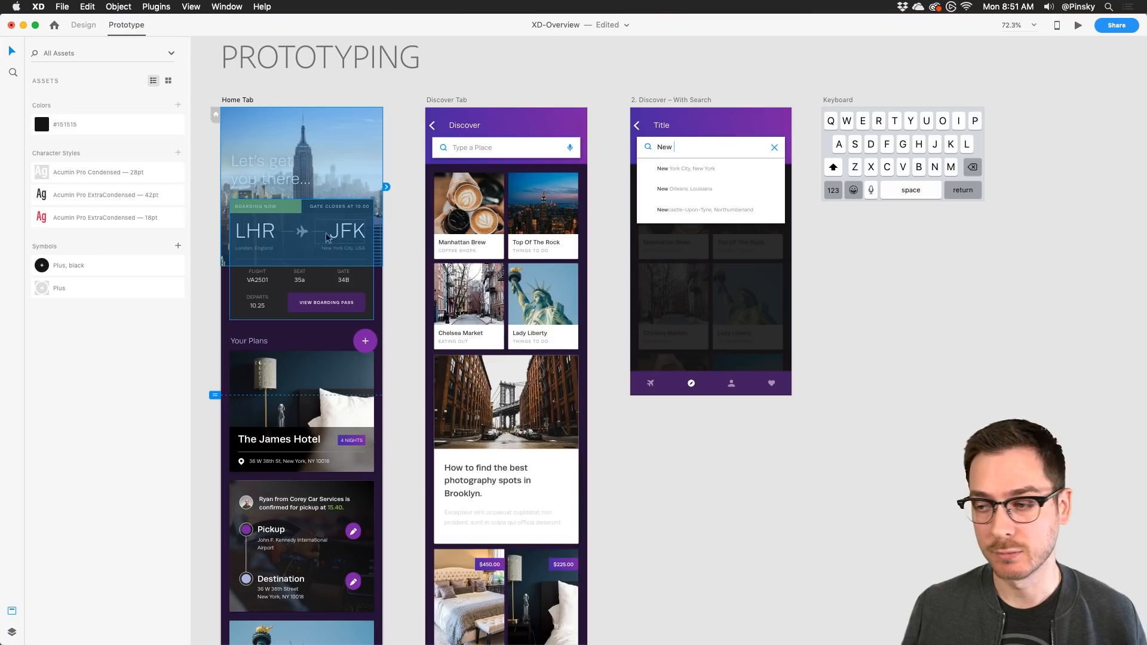
pyautogui.click(427, 249)
pyautogui.click(327, 306)
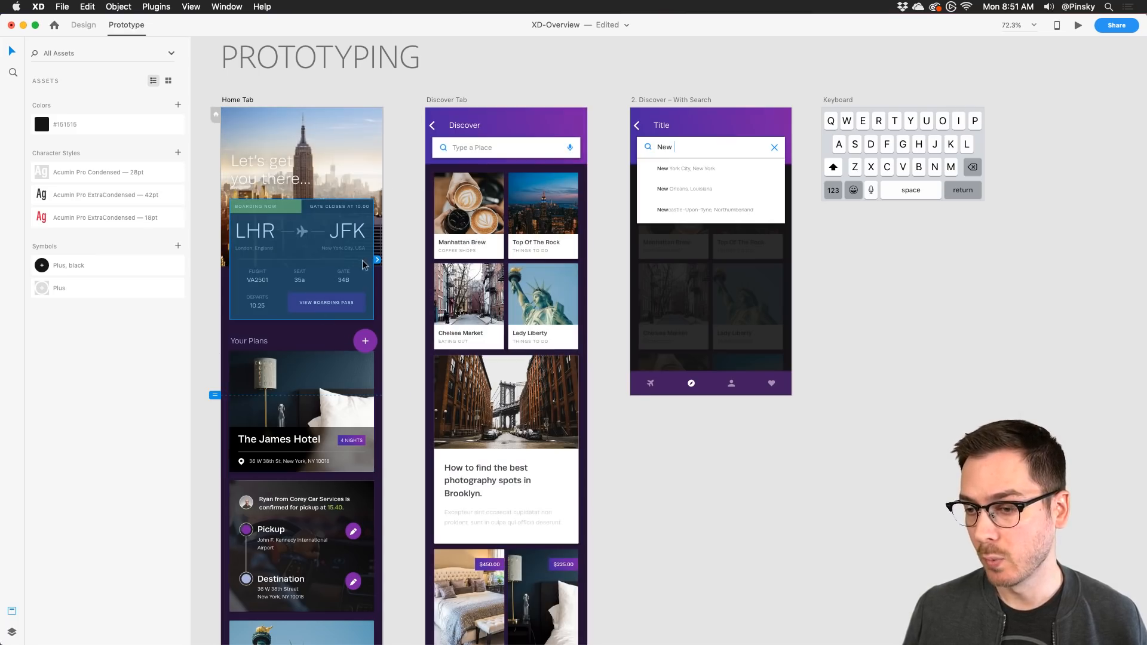
pyautogui.click(328, 375)
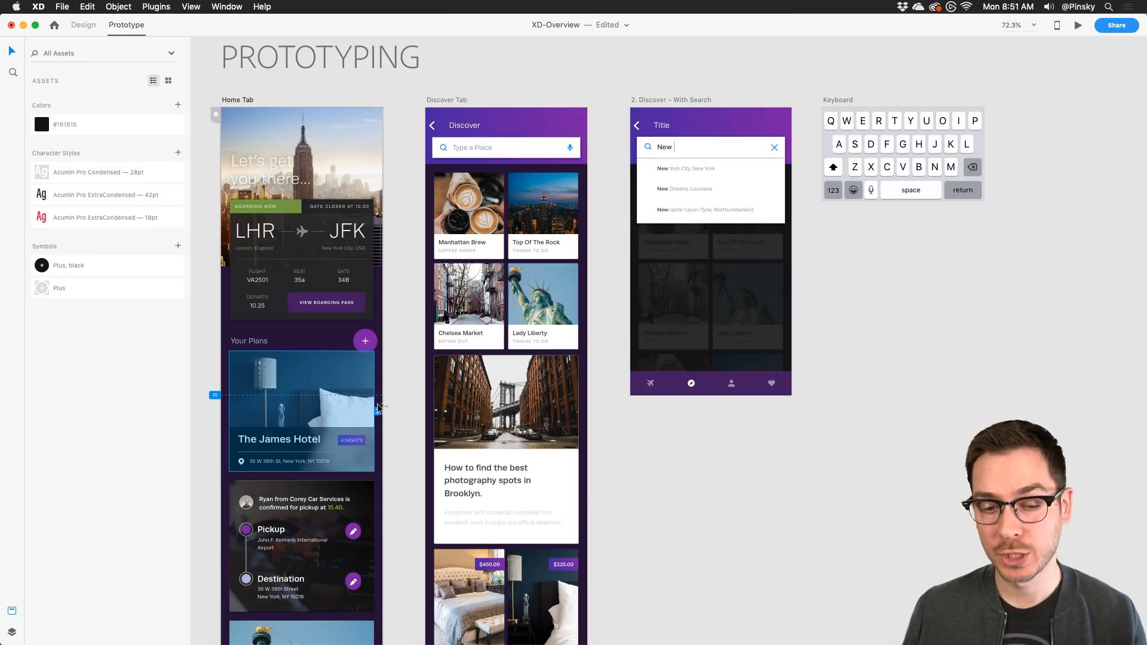
pyautogui.scroll(5, 333, 399)
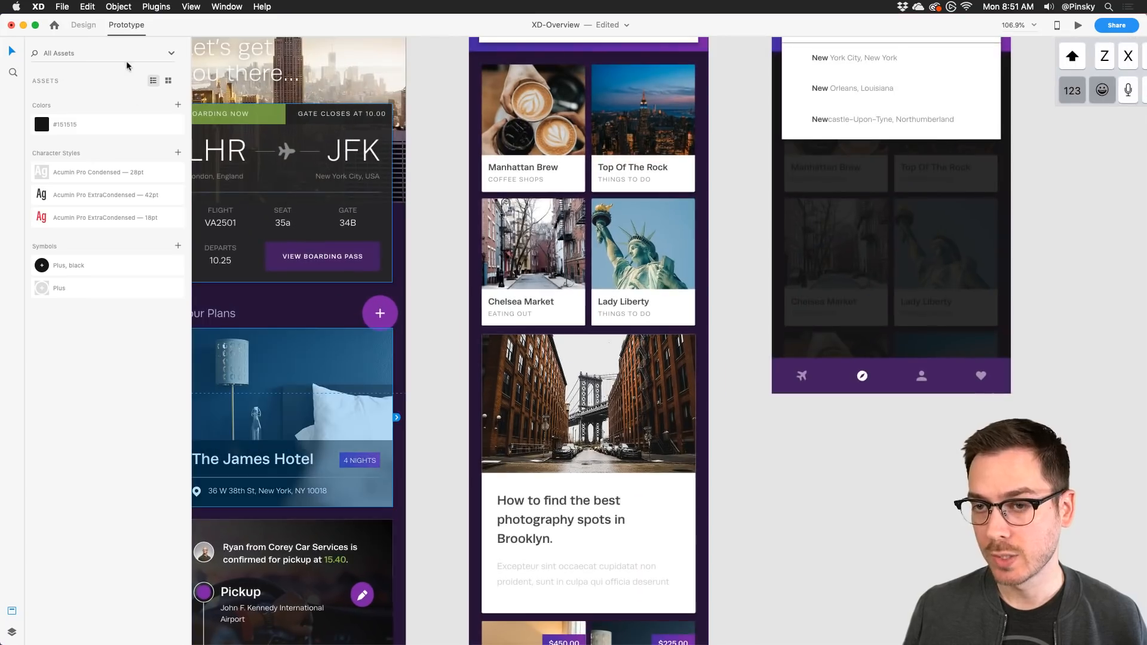
pyautogui.hscroll(-3, 398, 287)
pyautogui.scroll(-2, 398, 287)
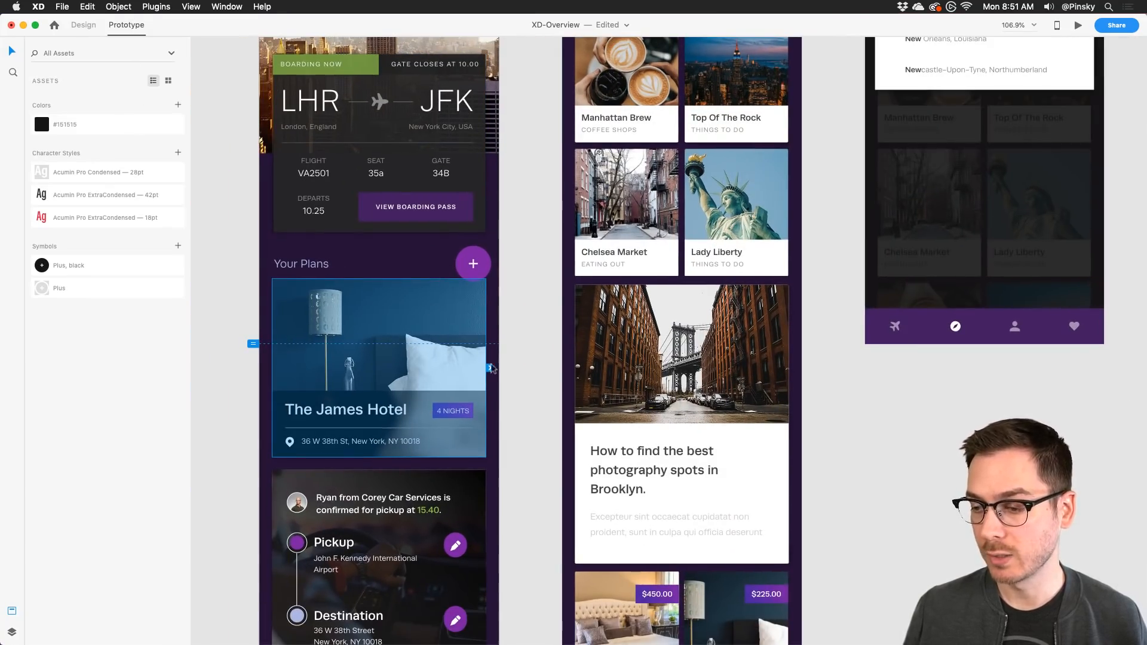
pyautogui.moveTo(490, 366); pyautogui.dragTo(632, 126)
# Step: Give the hotel card's link a Tap trigger, a Transition action and the Slide Right animation
pyautogui.click(531, 307)
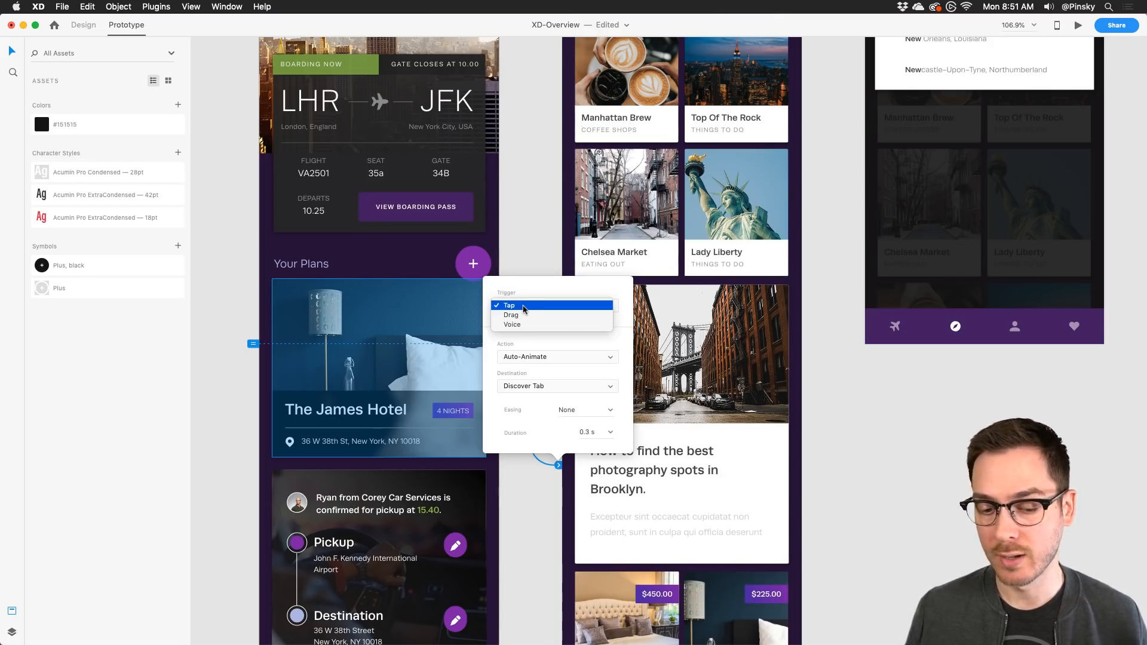
pyautogui.click(523, 307)
pyautogui.click(553, 359)
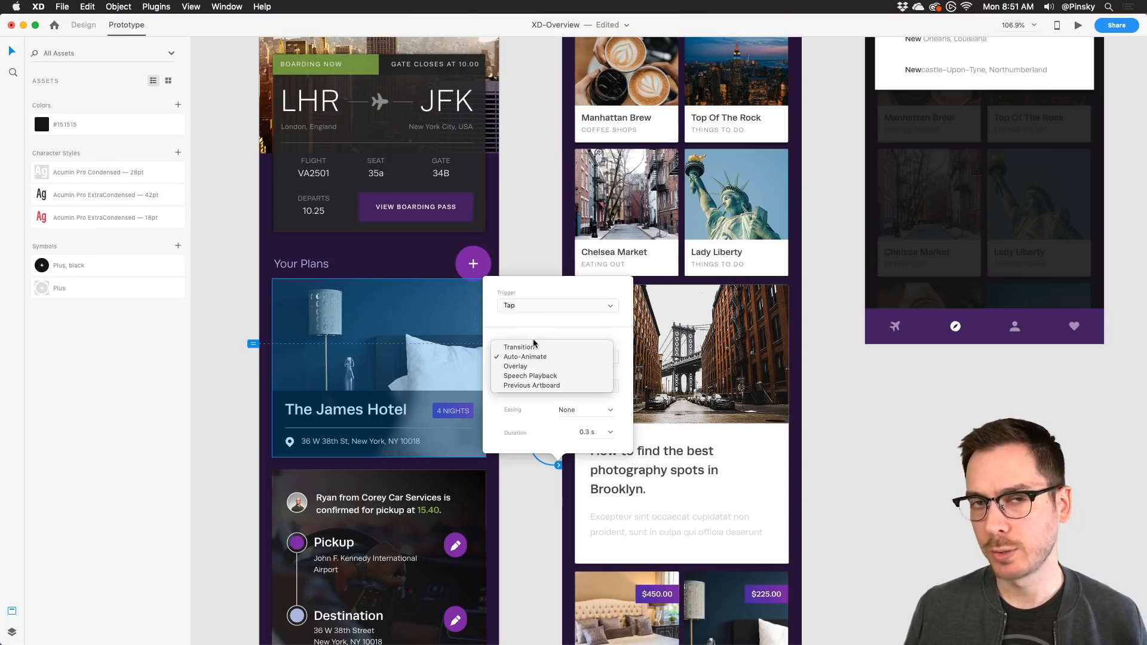
pyautogui.click(533, 348)
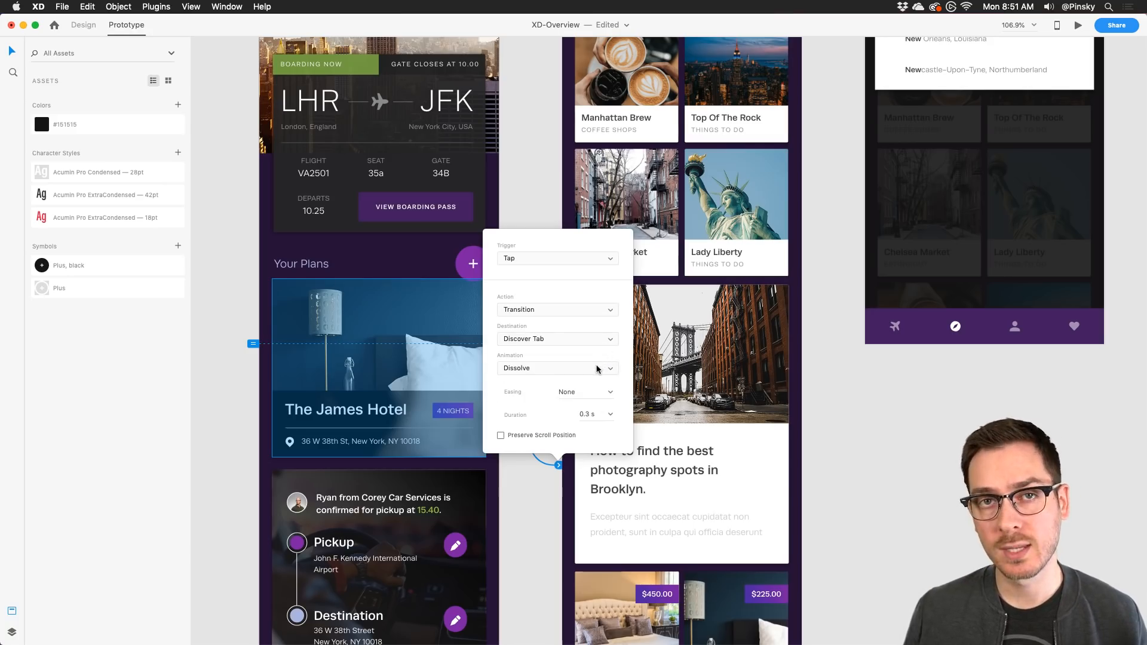
pyautogui.click(598, 369)
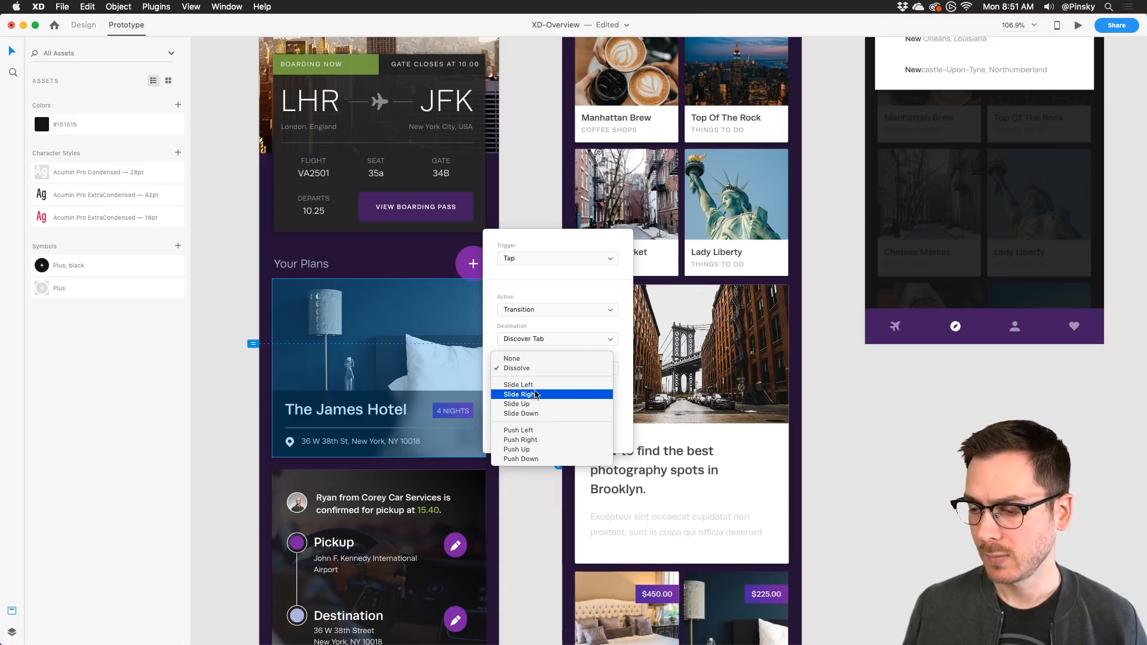
pyautogui.click(534, 395)
# Step: Set the hotel card transition's easing to Ease In-Out and its duration to 0.4 s
pyautogui.click(614, 390)
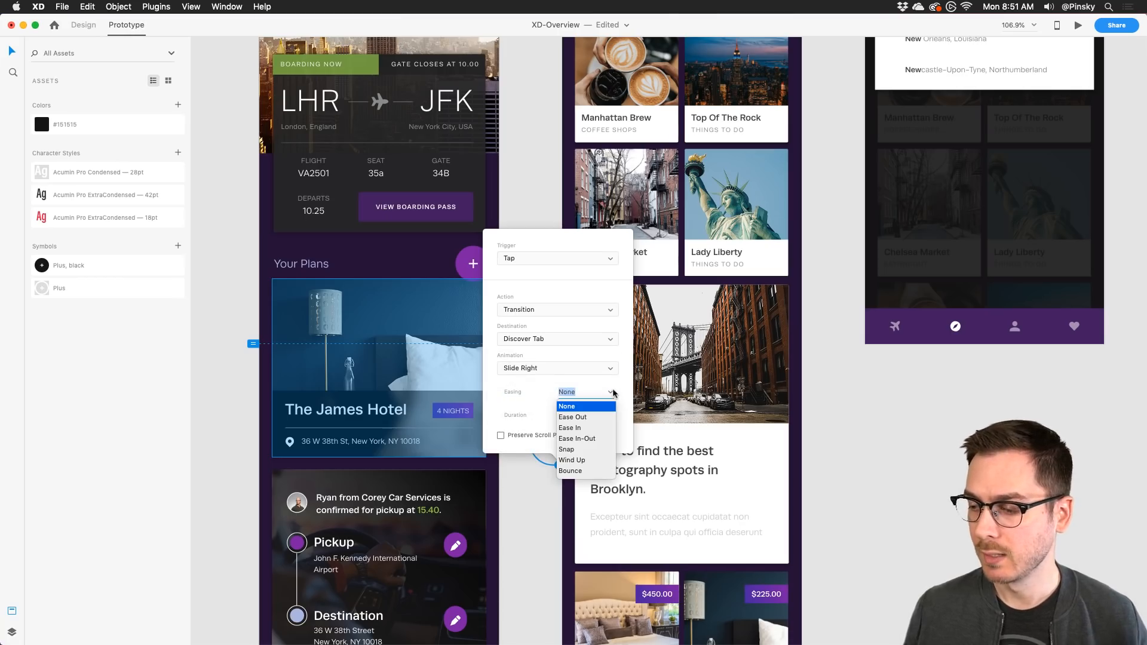
pyautogui.click(585, 441)
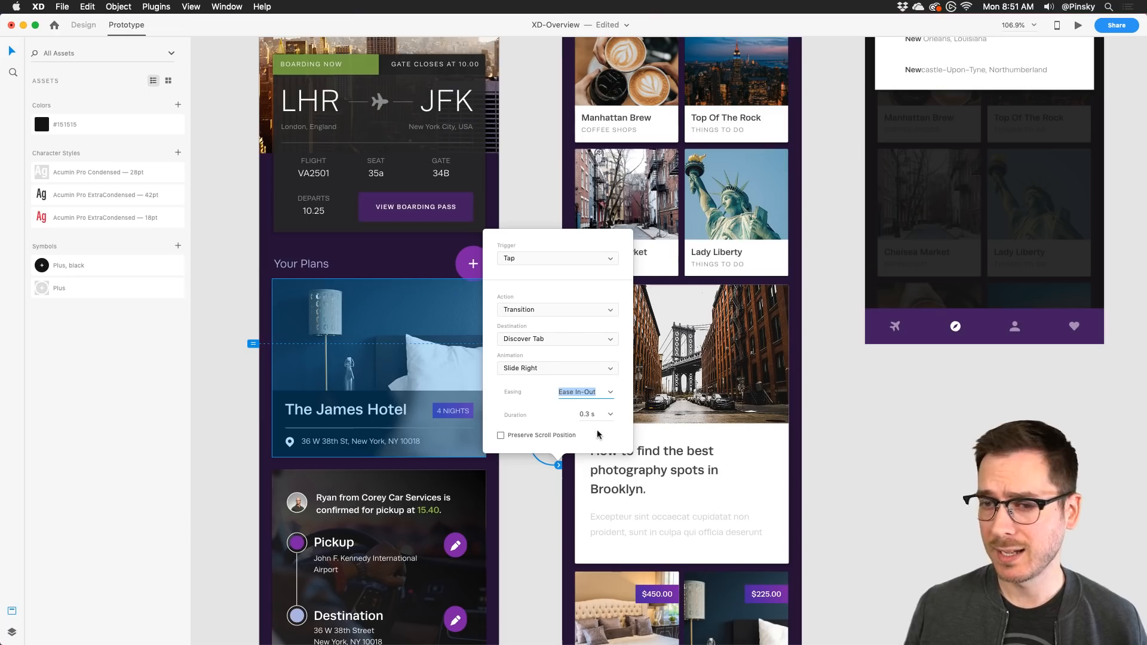
pyautogui.click(610, 416)
pyautogui.click(599, 438)
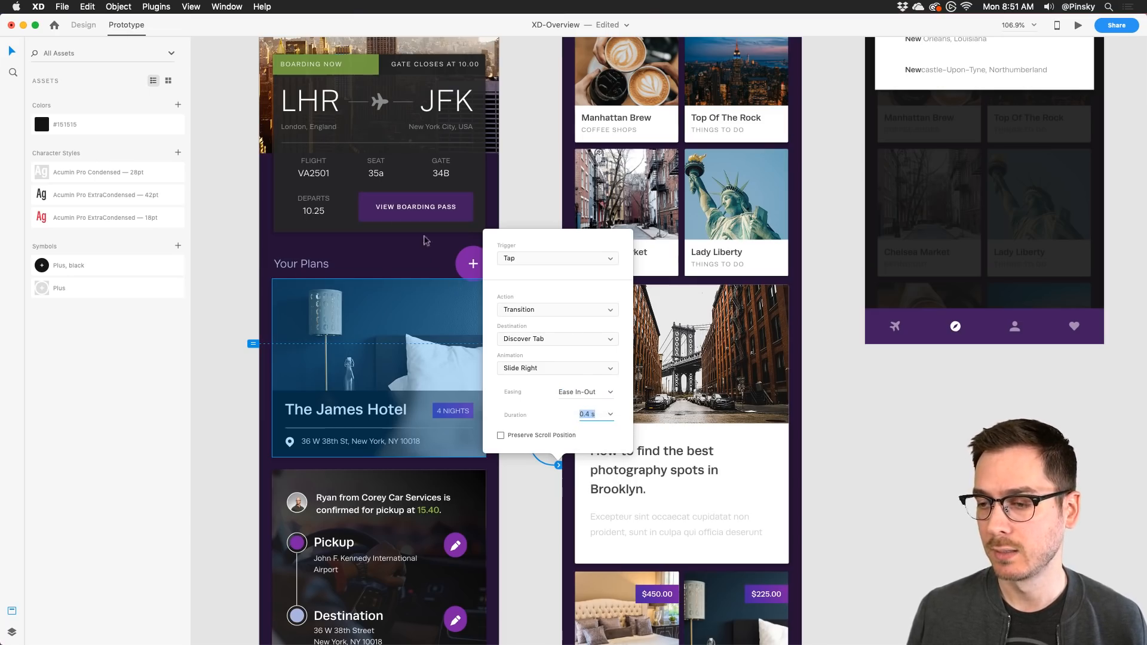
pyautogui.click(401, 223)
# Step: Preview the prototype from the Home Tab artboard and test the hotel card's link
pyautogui.scroll(4, 401, 222)
pyautogui.scroll(-1, 400, 220)
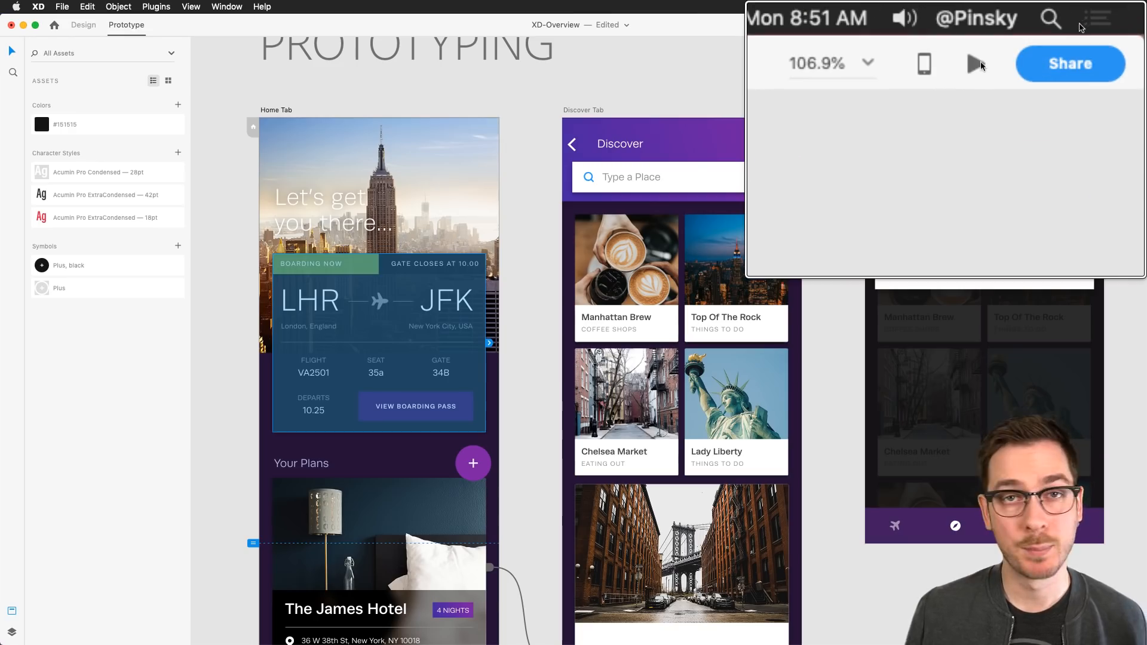
pyautogui.click(1078, 29)
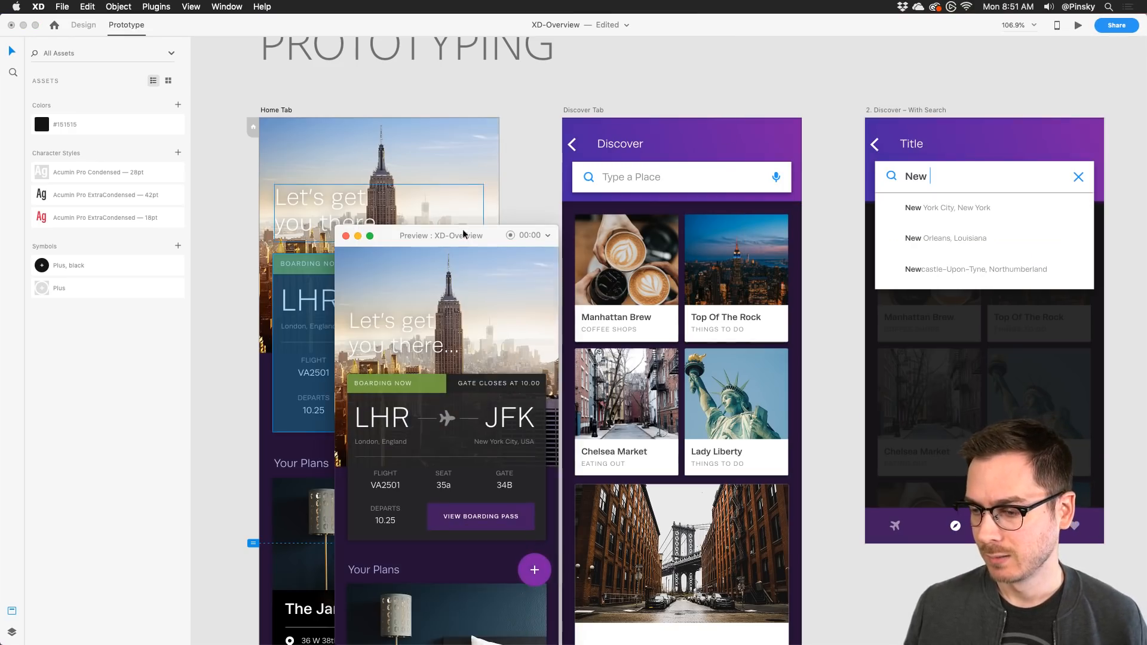
pyautogui.moveTo(464, 232); pyautogui.dragTo(421, 41)
pyautogui.scroll(-5, 372, 213)
pyautogui.scroll(5, 382, 210)
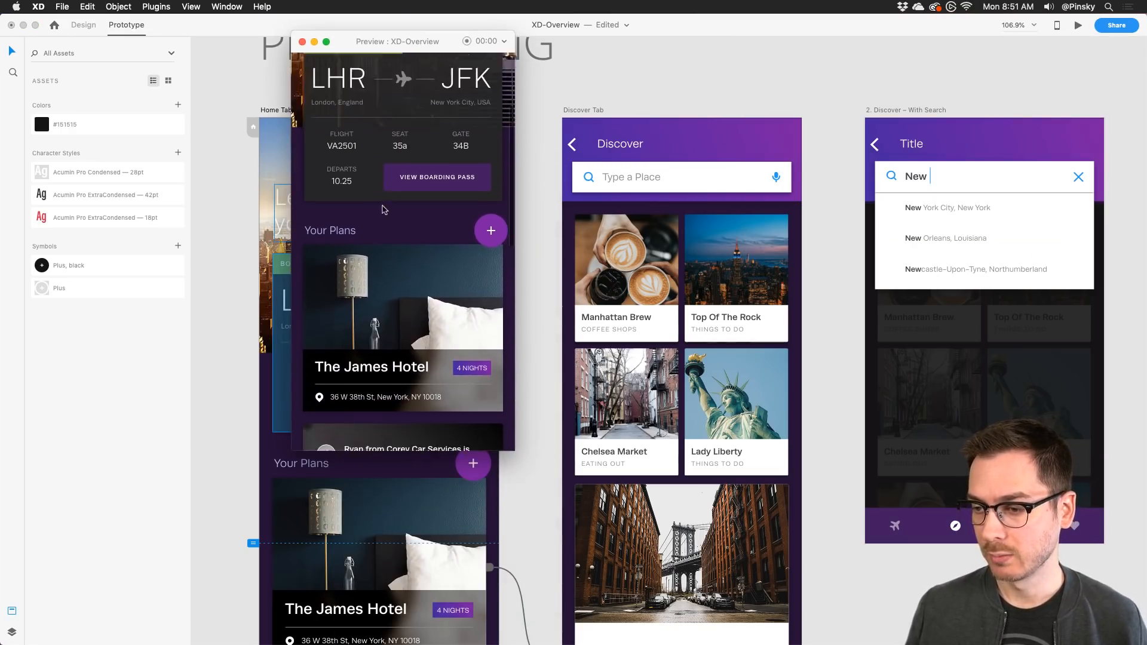
pyautogui.scroll(-3, 386, 212)
pyautogui.click(428, 281)
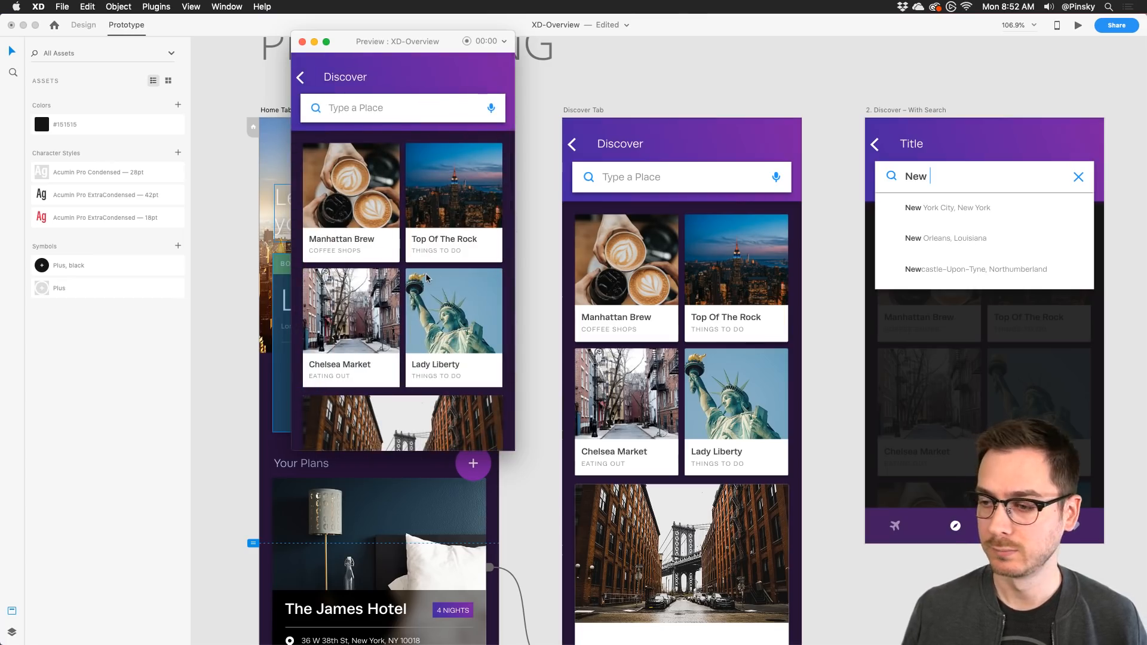
pyautogui.click(527, 263)
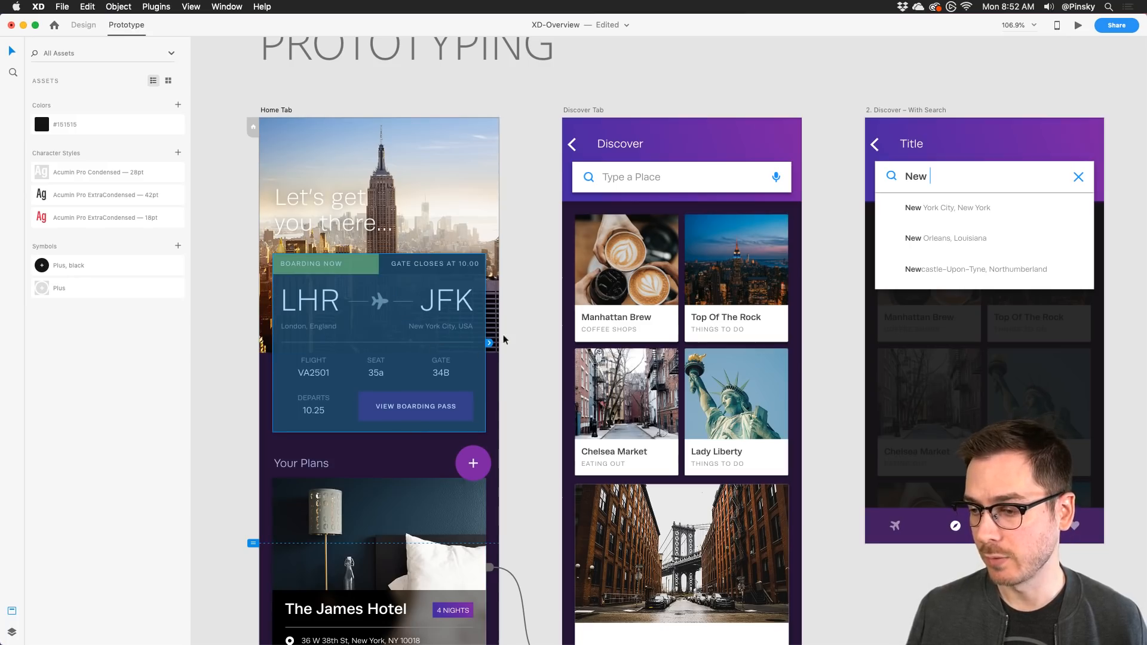
# Step: Wire the boarding pass card to the Discover Tab artboard and test the link in the preview
pyautogui.moveTo(489, 343); pyautogui.dragTo(620, 241)
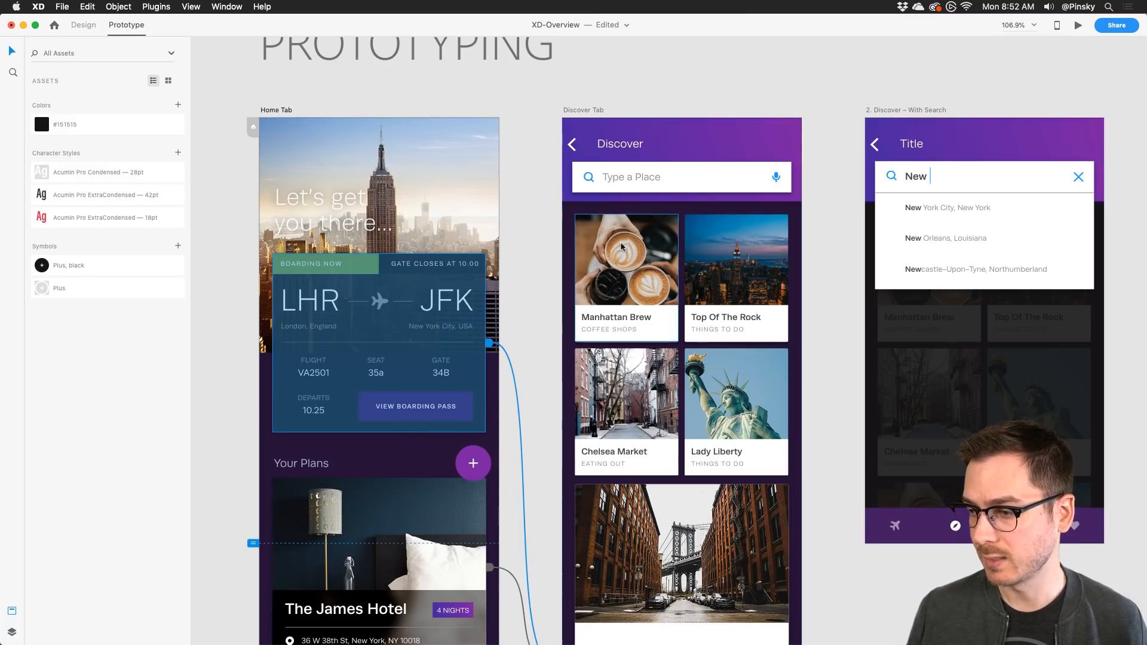
pyautogui.press('super+Return')
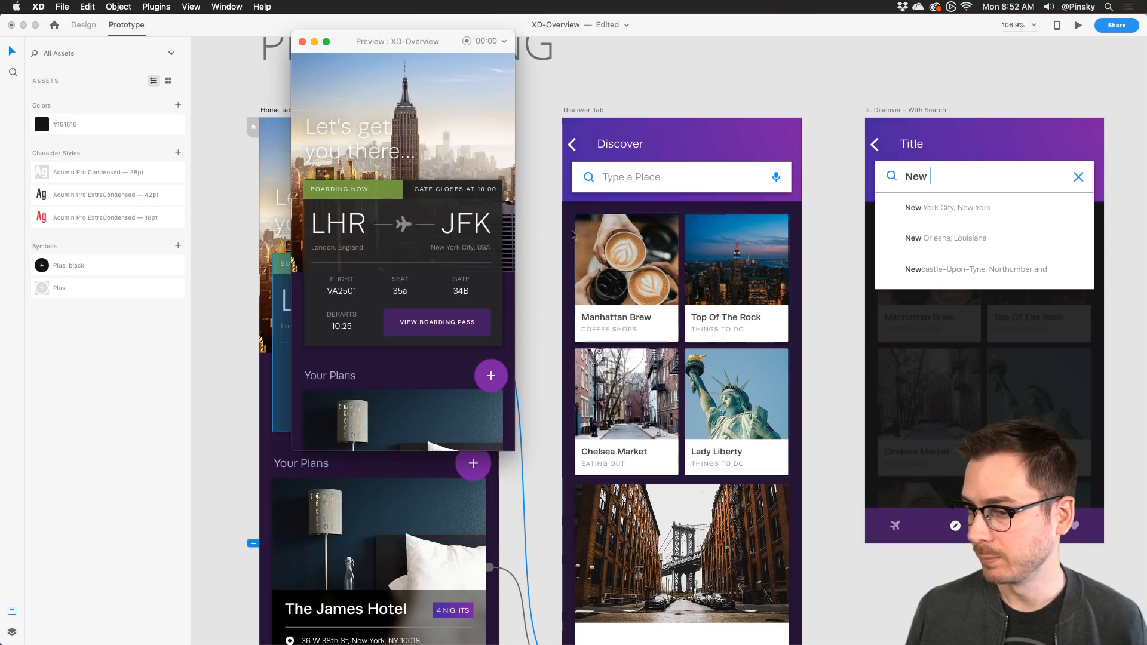
pyautogui.click(415, 250)
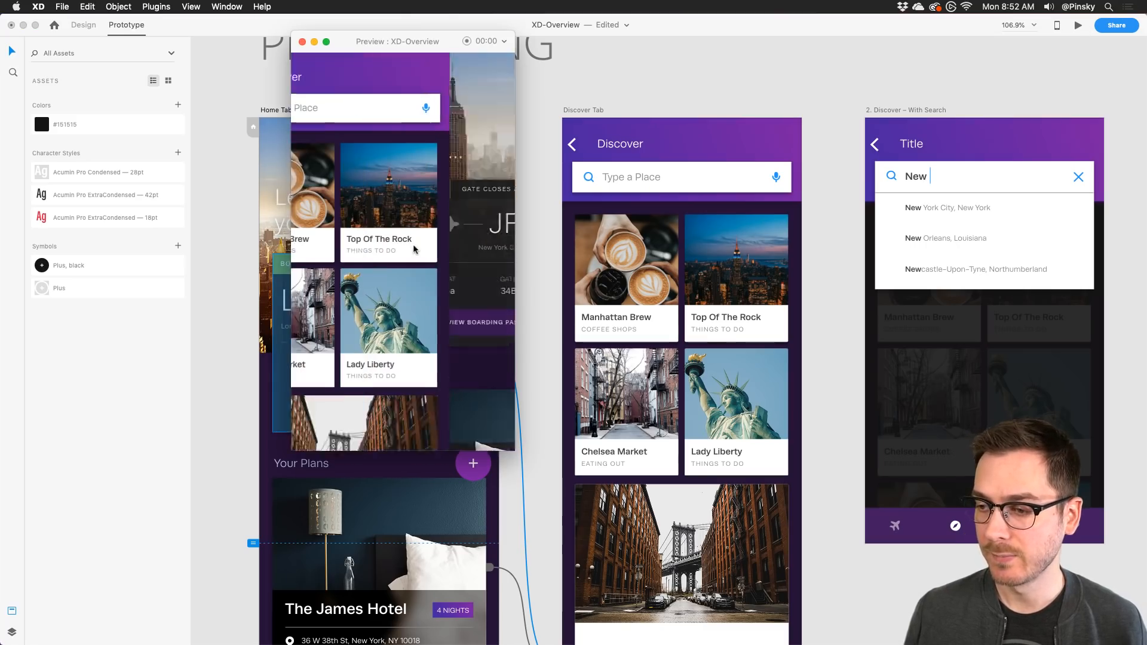
pyautogui.press('super+w')
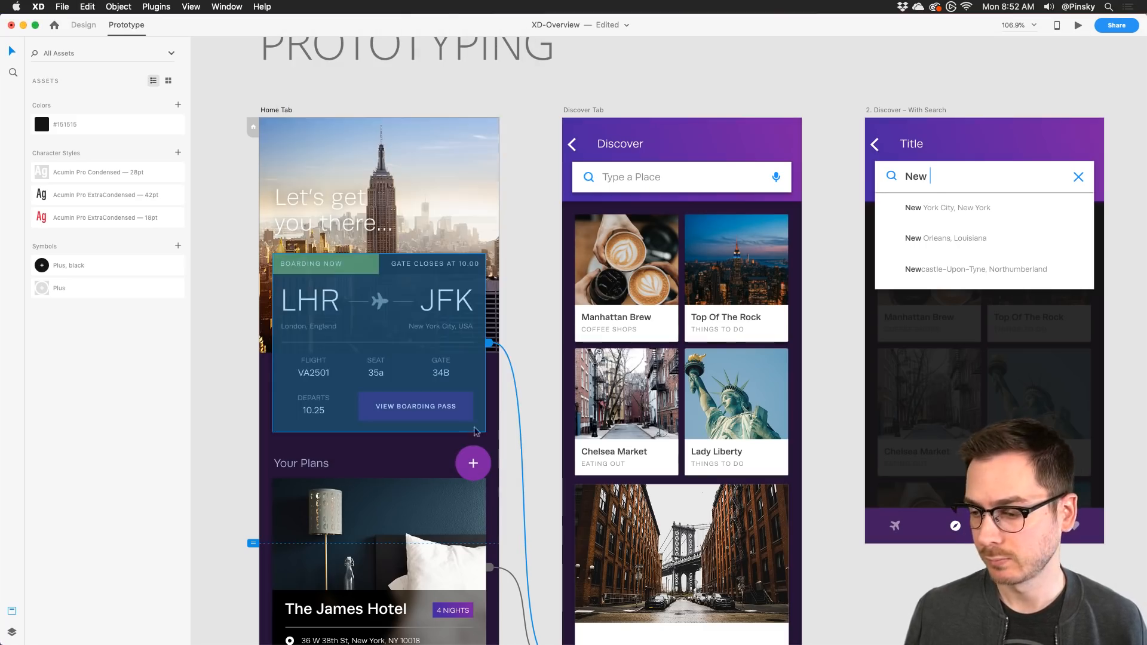
# Step: Change the boarding pass link's animation to Slide Left and test it in the preview
pyautogui.click(508, 350)
pyautogui.click(539, 246)
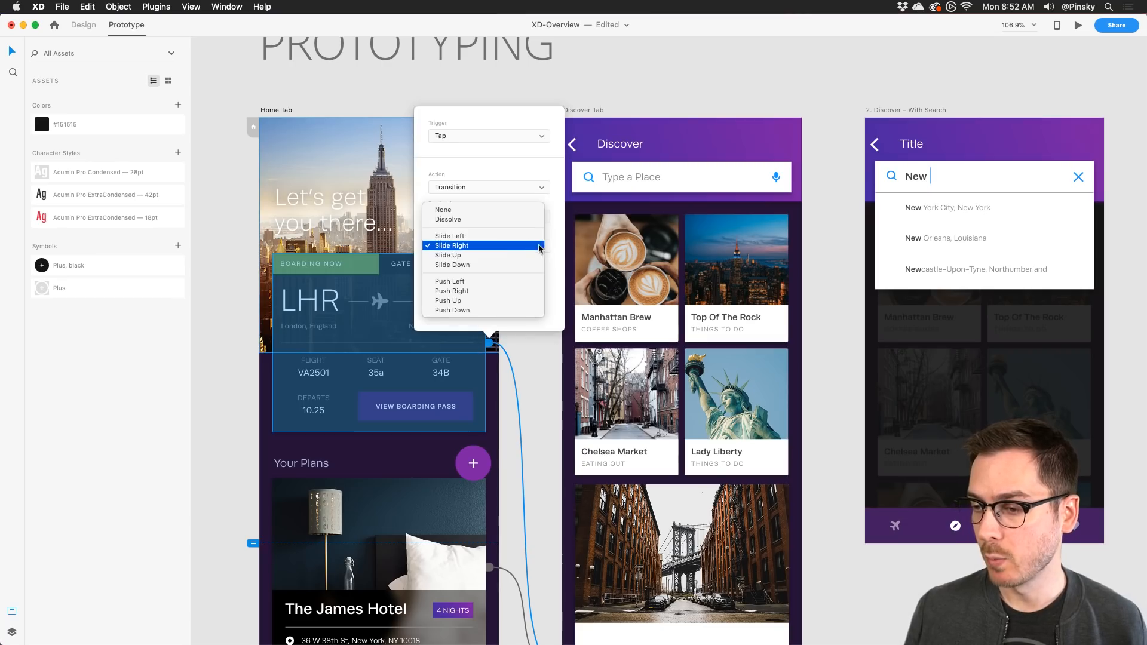
pyautogui.click(488, 237)
pyautogui.click(1080, 25)
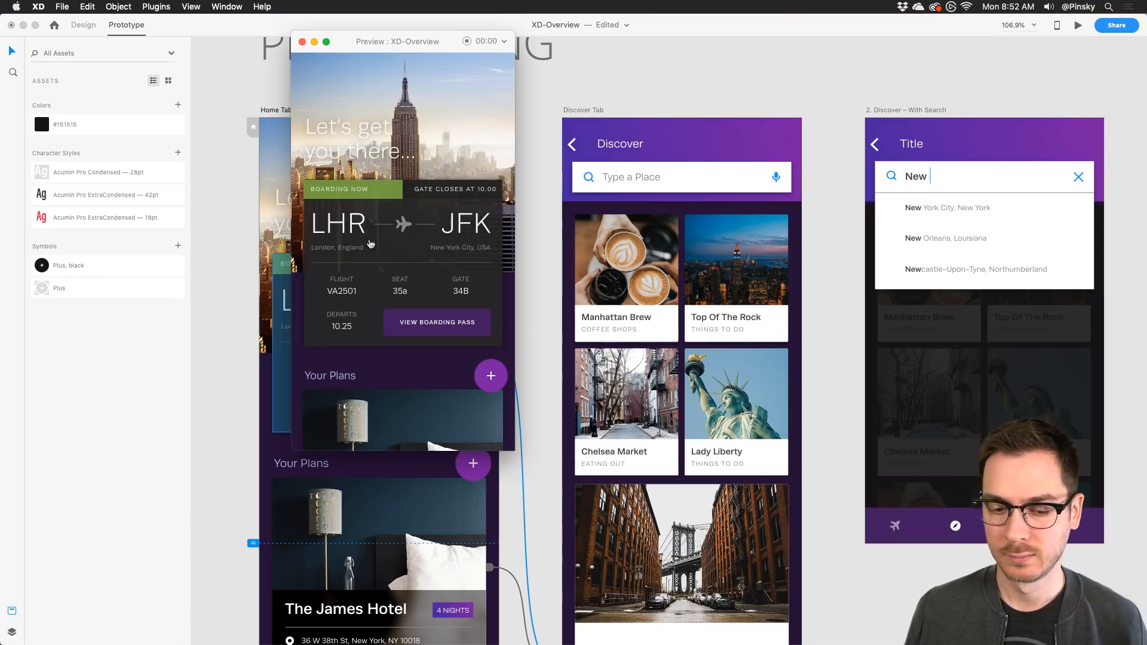
pyautogui.click(369, 243)
pyautogui.press('super+w')
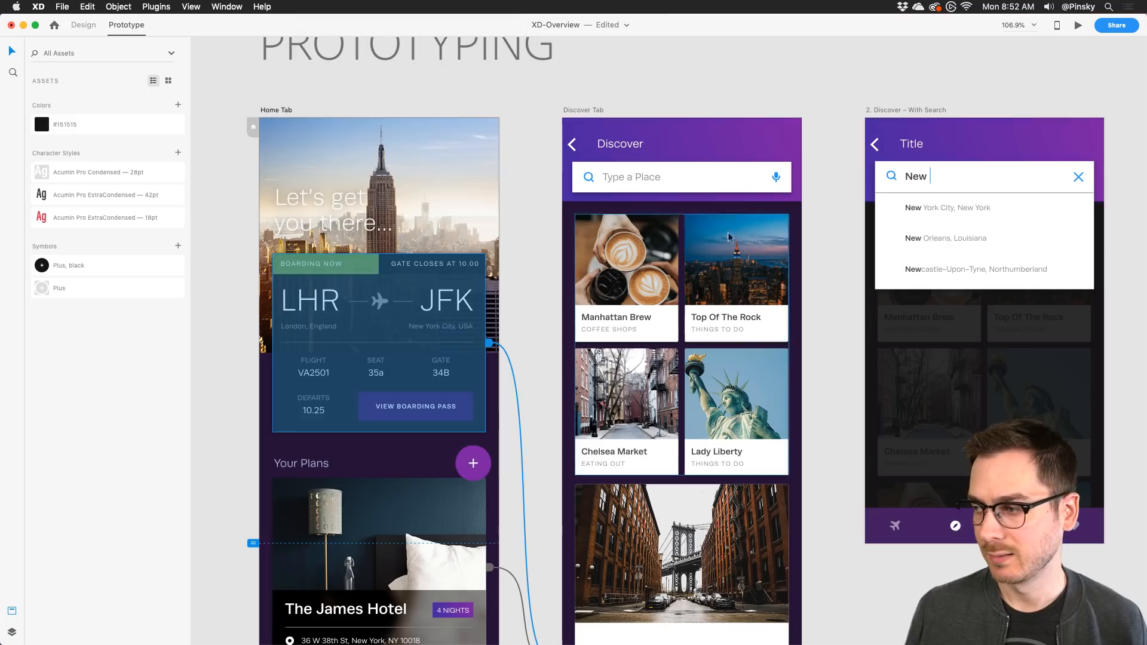
# Step: Wire the search header of Discover Tab to the "2. Discover – With Search" artboard and test it in the preview
pyautogui.click(807, 252)
pyautogui.hscroll(4, 807, 252)
pyautogui.click(460, 150)
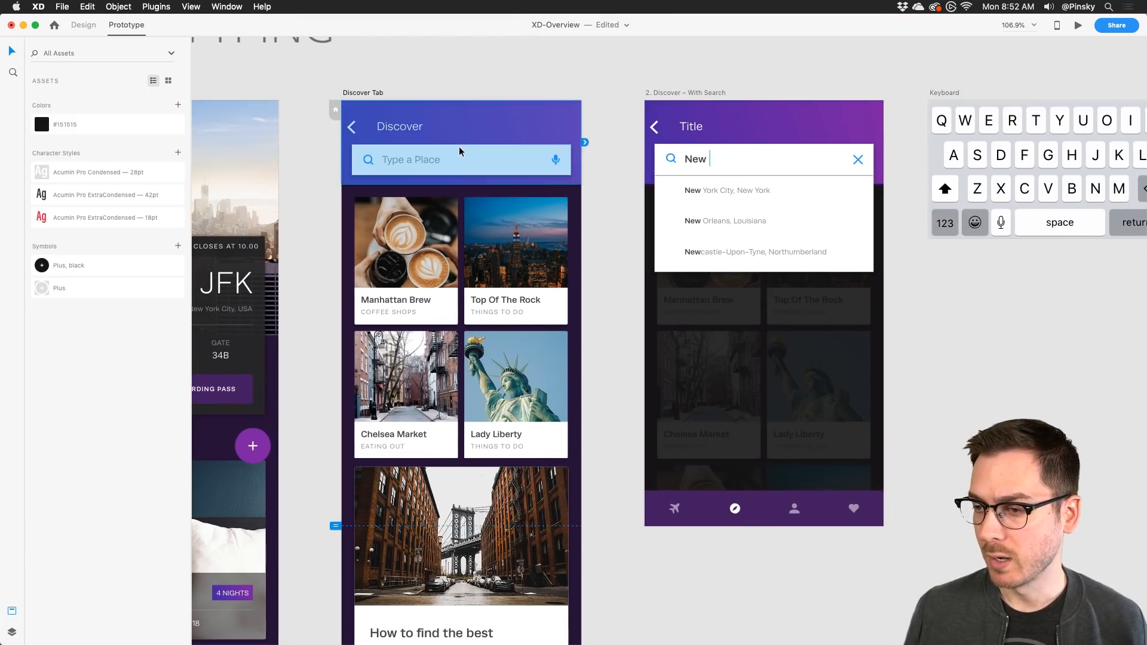
pyautogui.moveTo(576, 157); pyautogui.dragTo(687, 251)
pyautogui.press('super+Return')
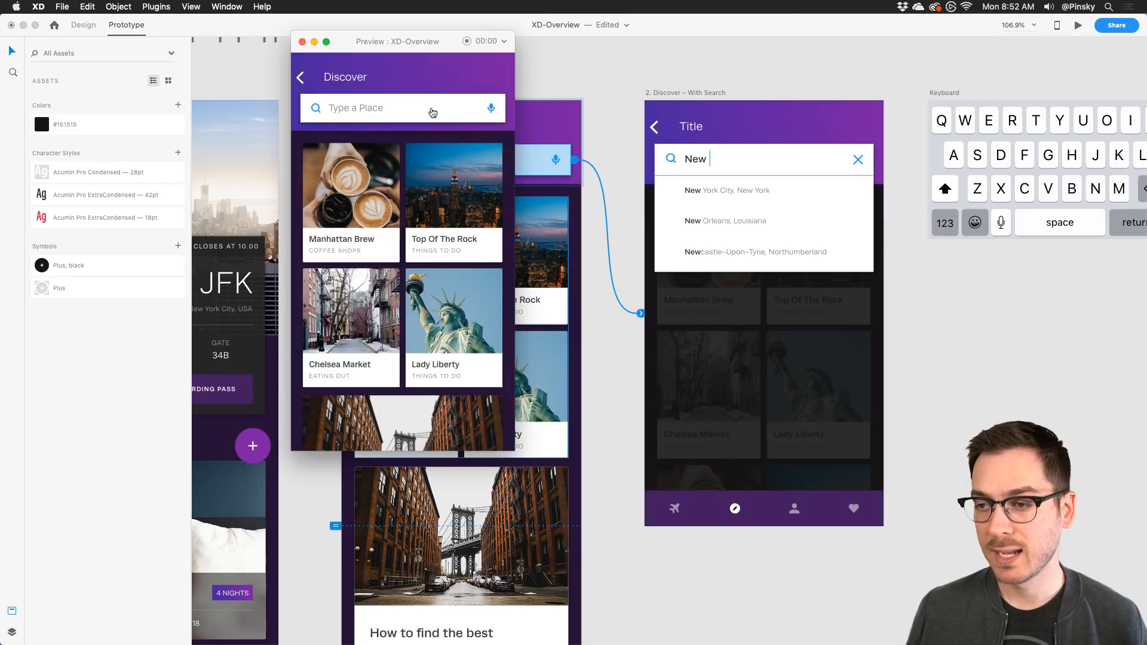
pyautogui.click(432, 109)
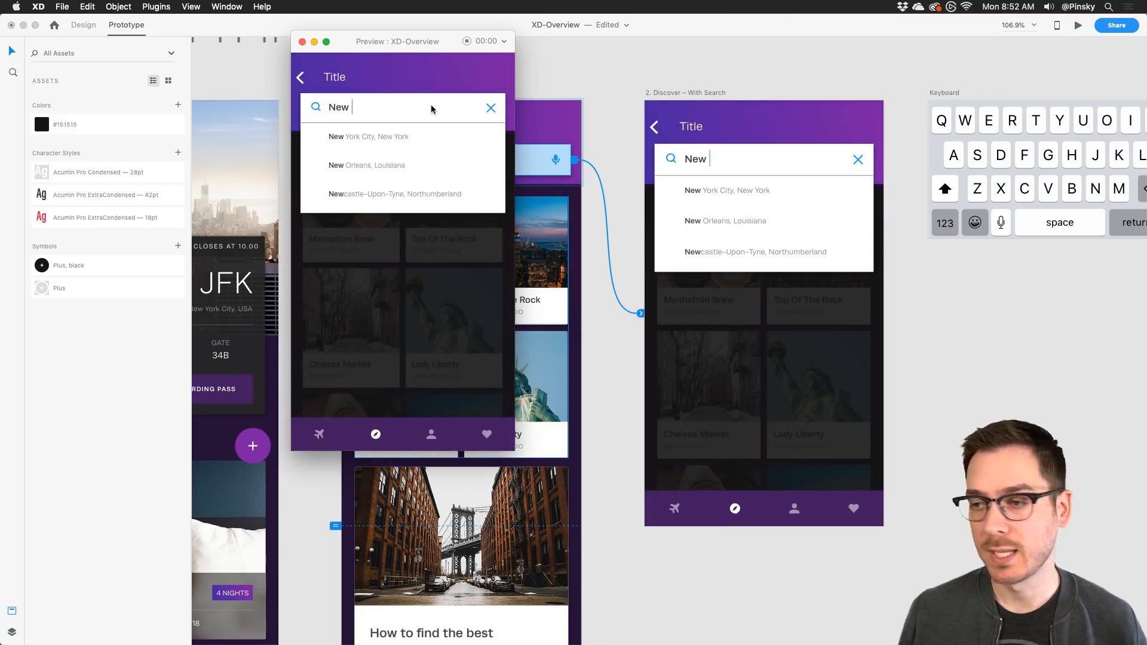
pyautogui.press('super+w')
# Step: Wire the whole "2. Discover – With Search" artboard to the Keyboard artboard
pyautogui.moveTo(583, 185); pyautogui.dragTo(336, 172)
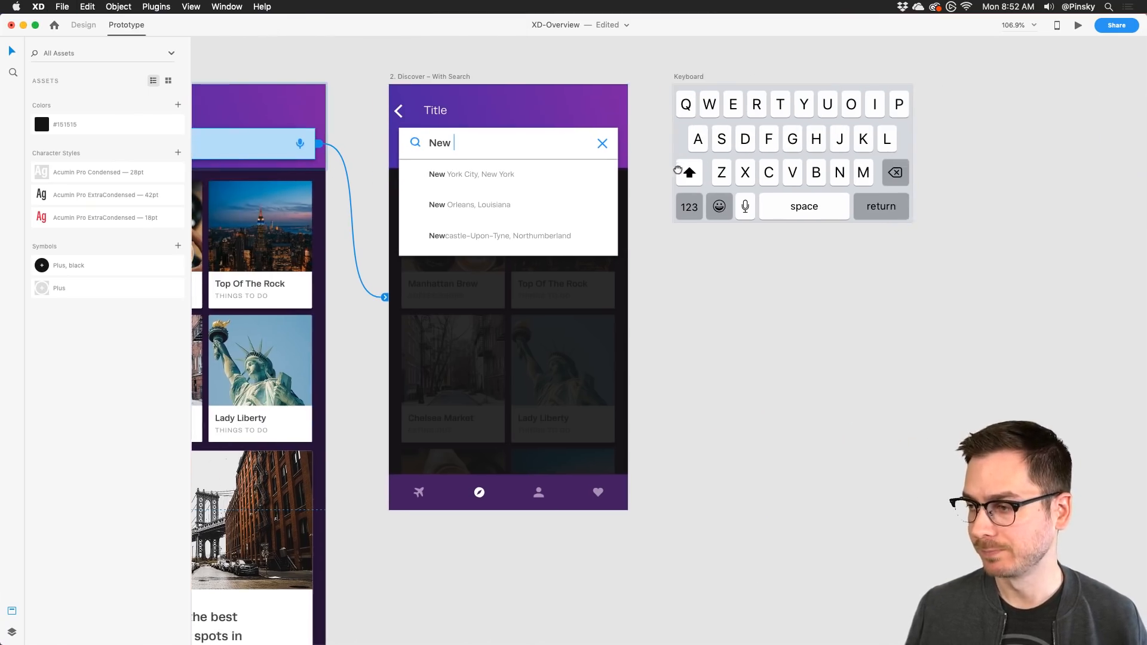
pyautogui.moveTo(679, 170); pyautogui.dragTo(548, 190)
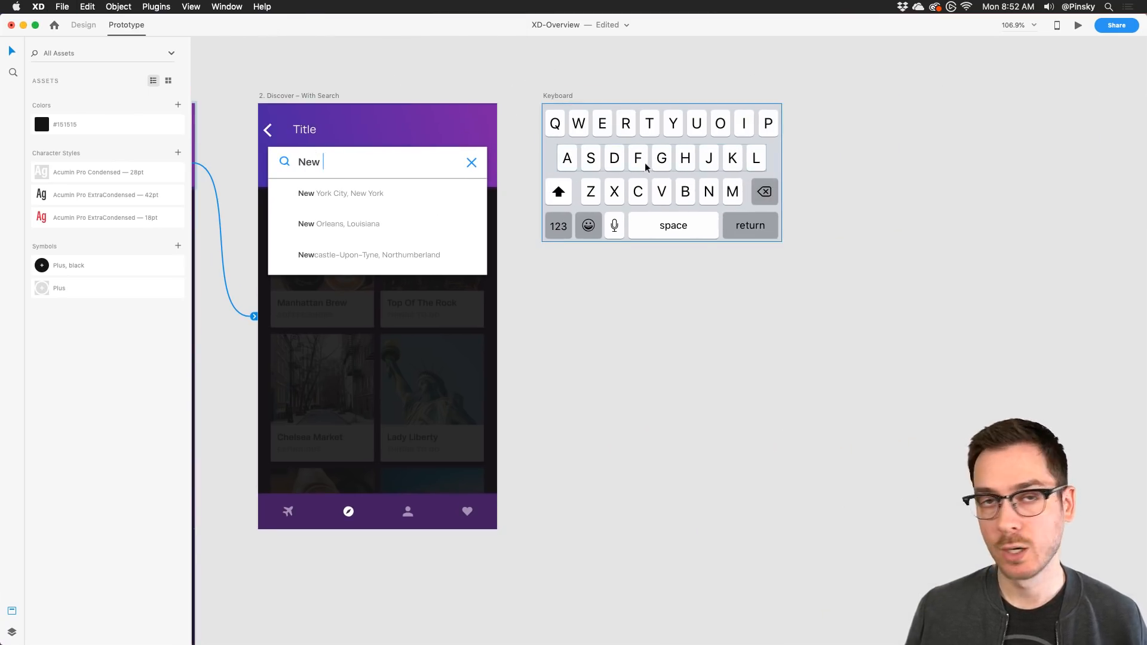
pyautogui.hscroll(-5, 538, 131)
pyautogui.click(424, 75)
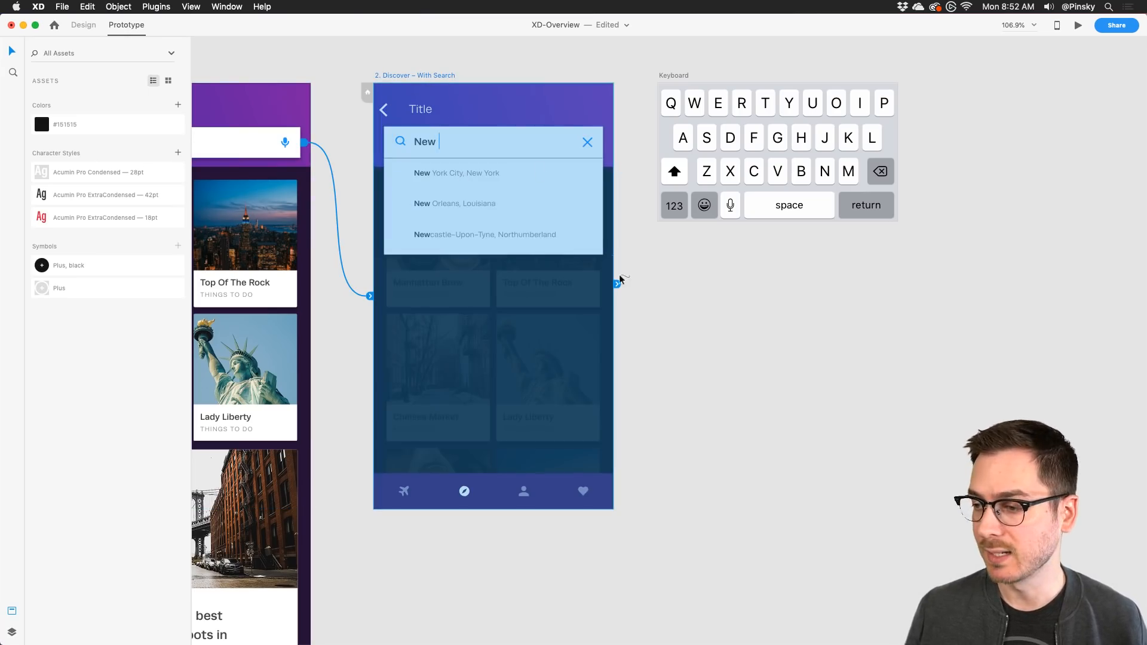
pyautogui.moveTo(617, 284); pyautogui.dragTo(744, 116)
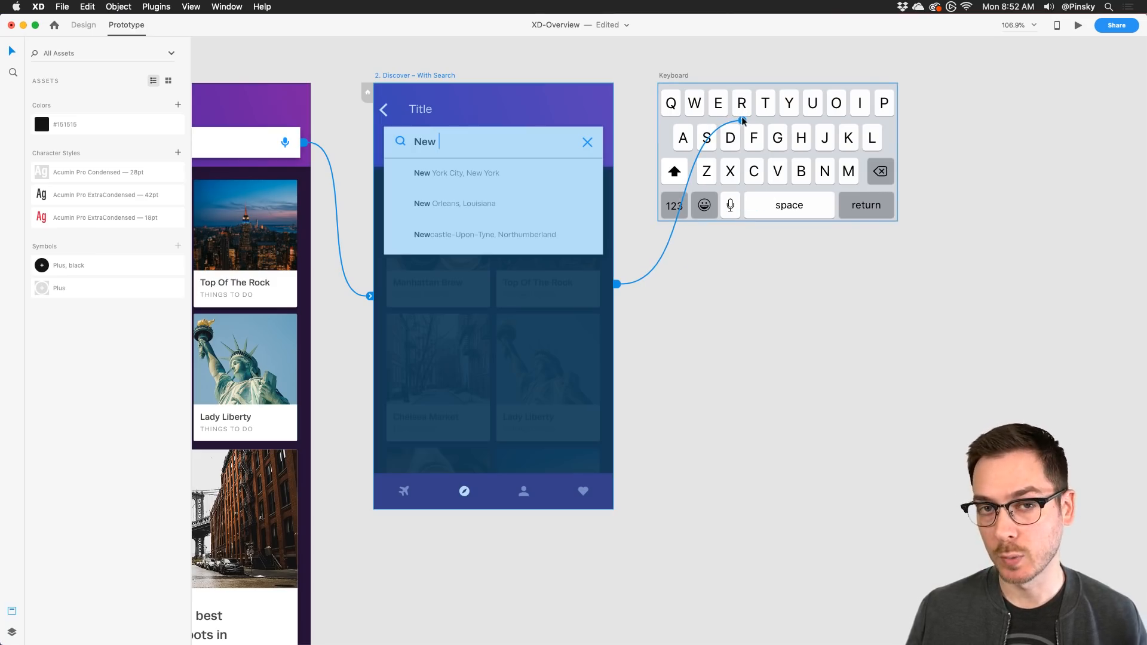
pyautogui.moveTo(743, 119); pyautogui.dragTo(744, 122)
# Step: Give the Keyboard link a Time trigger with a delay of 0 and an Overlay action
pyautogui.click(635, 195)
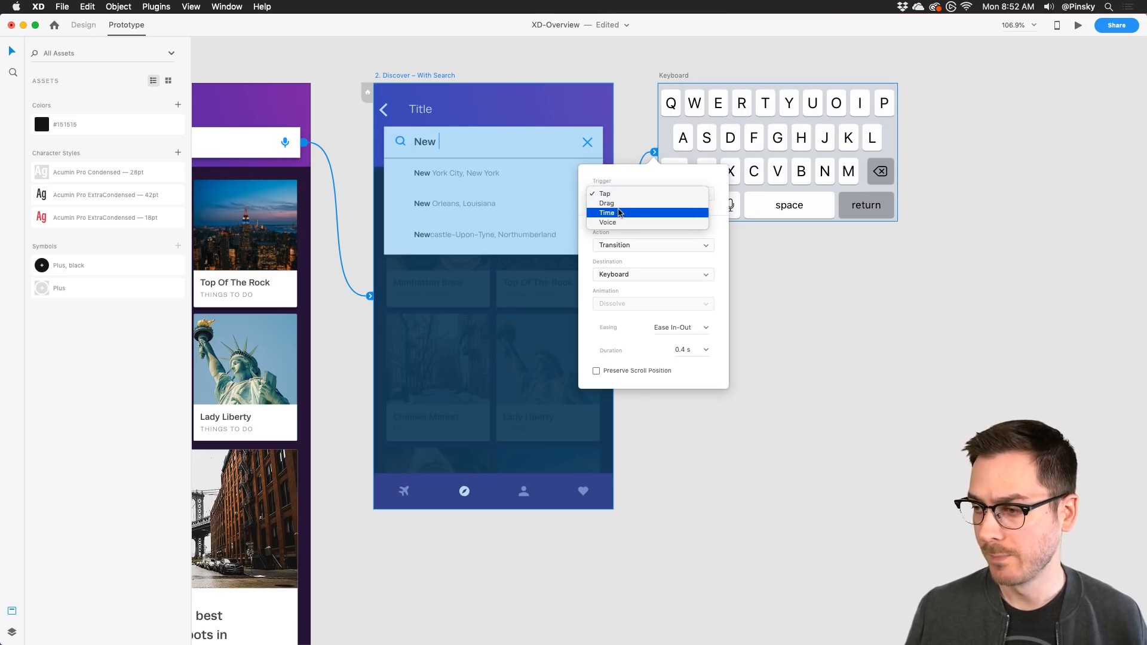
pyautogui.click(622, 213)
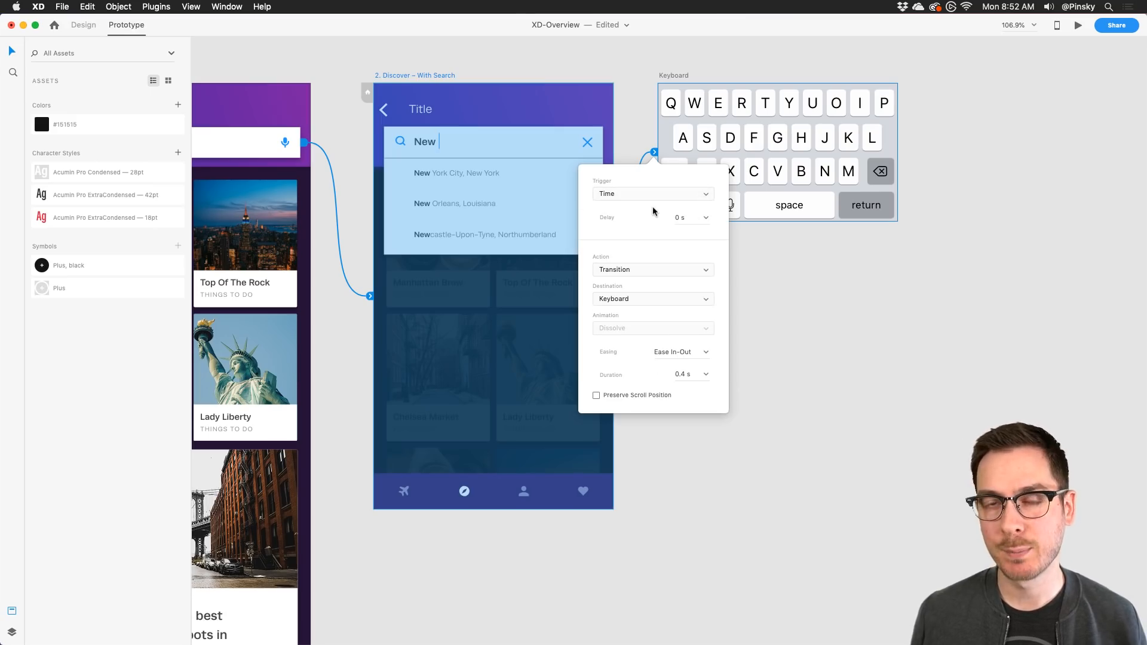
pyautogui.click(706, 218)
pyautogui.click(617, 229)
pyautogui.click(622, 270)
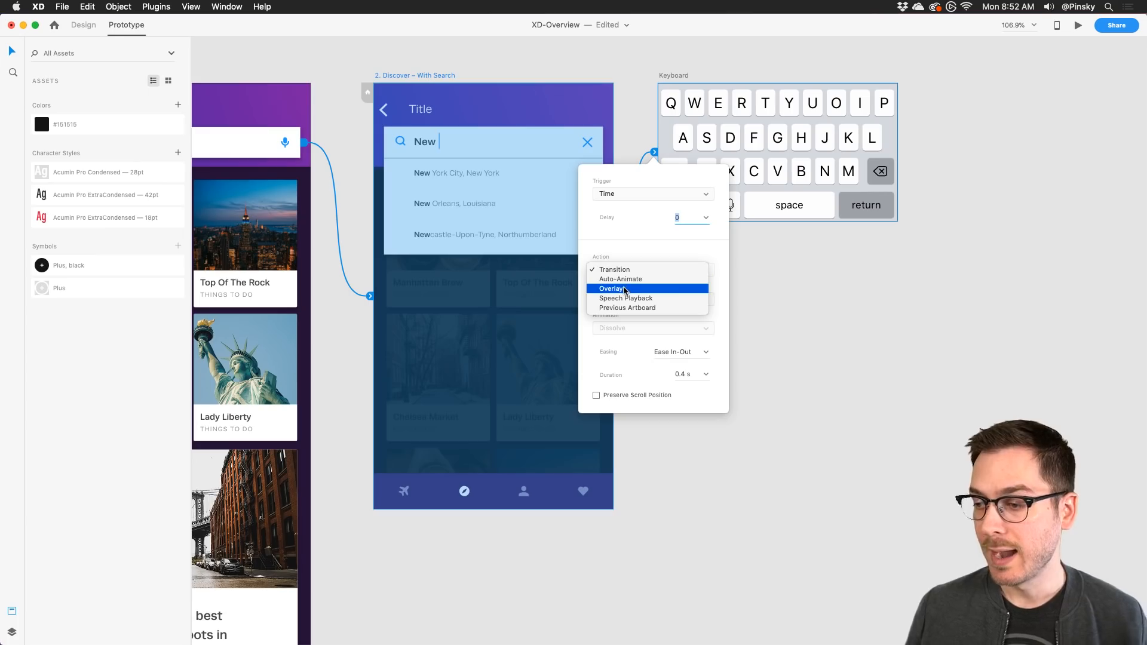
pyautogui.click(624, 289)
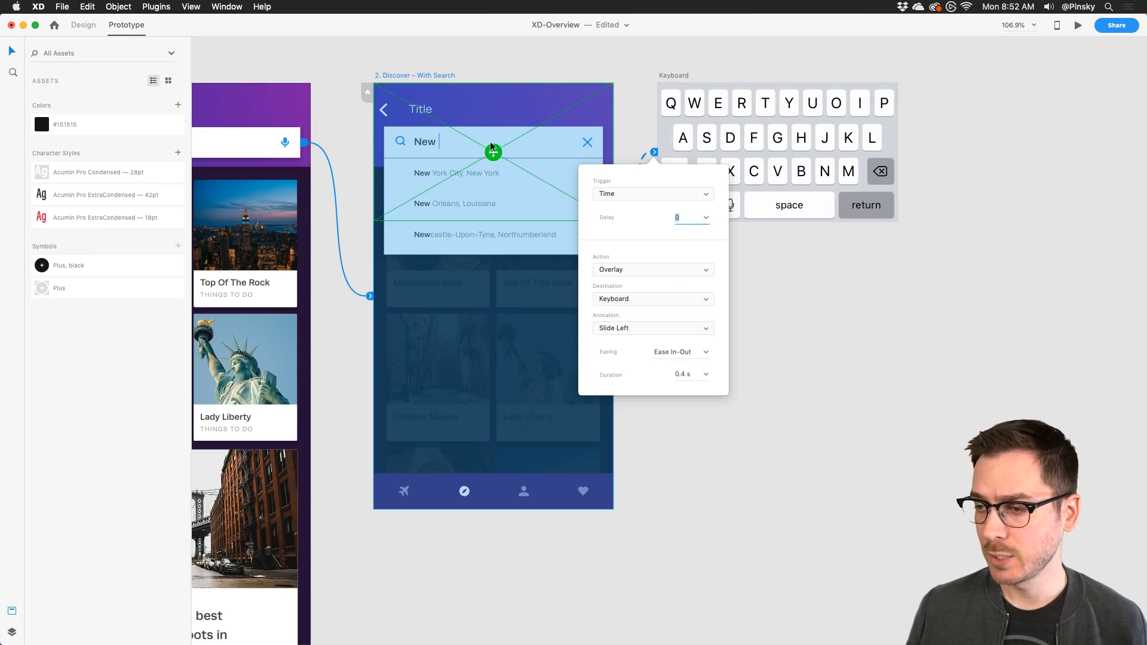
# Step: Position the keyboard overlay at the bottom of the "2. Discover – With Search" artboard and set its animation to Slide Up
pyautogui.moveTo(492, 151); pyautogui.dragTo(493, 440)
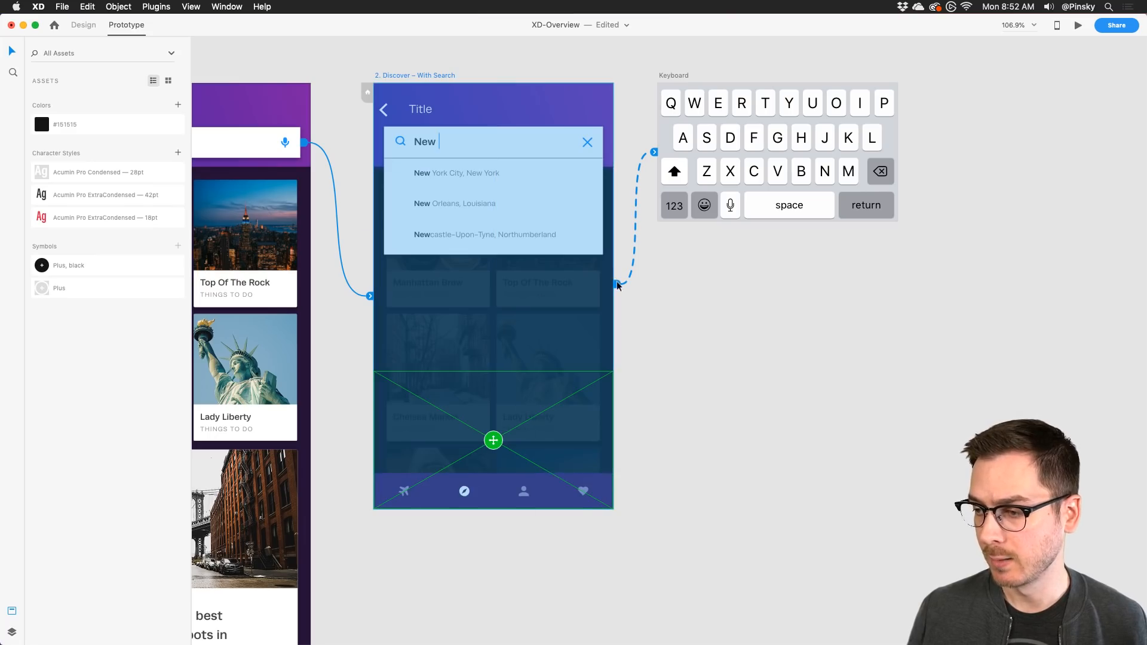
pyautogui.click(617, 284)
pyautogui.click(624, 465)
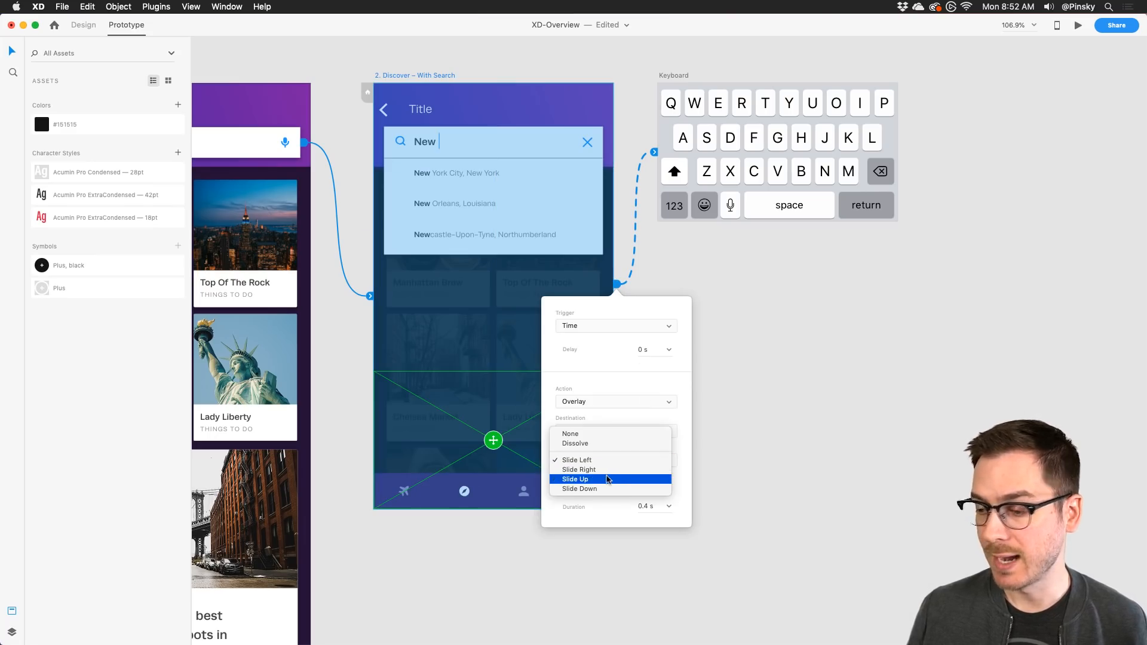
pyautogui.click(606, 478)
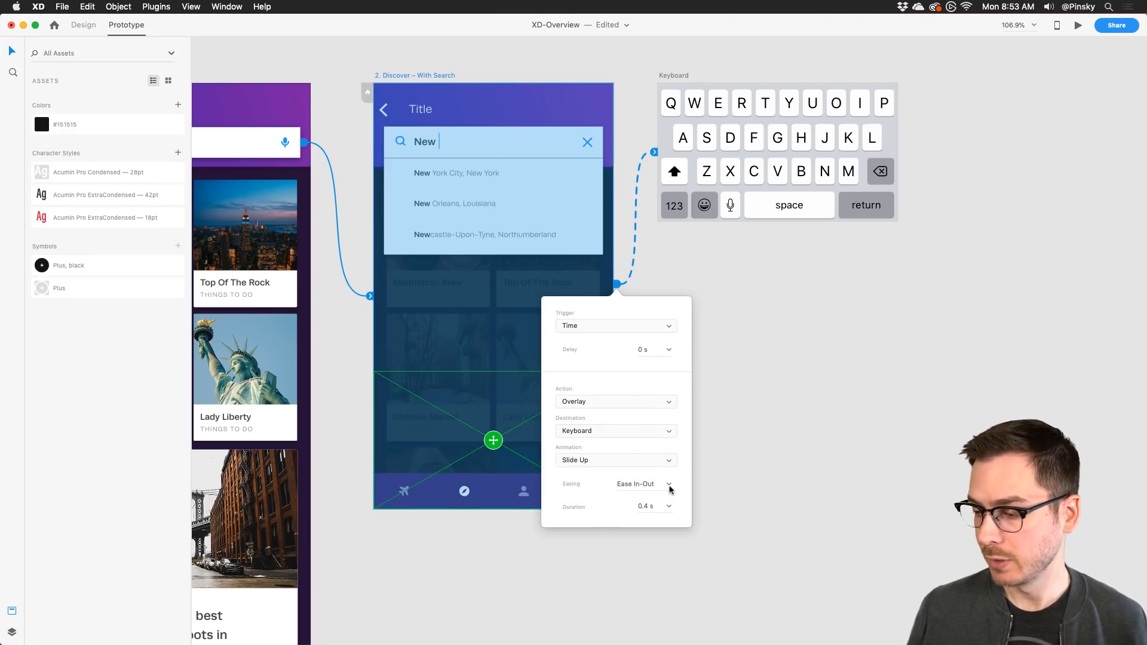
# Step: Preview the prototype from Discover Tab and test the search header's link with the keyboard overlay
pyautogui.click(238, 194)
pyautogui.hscroll(-5, 238, 195)
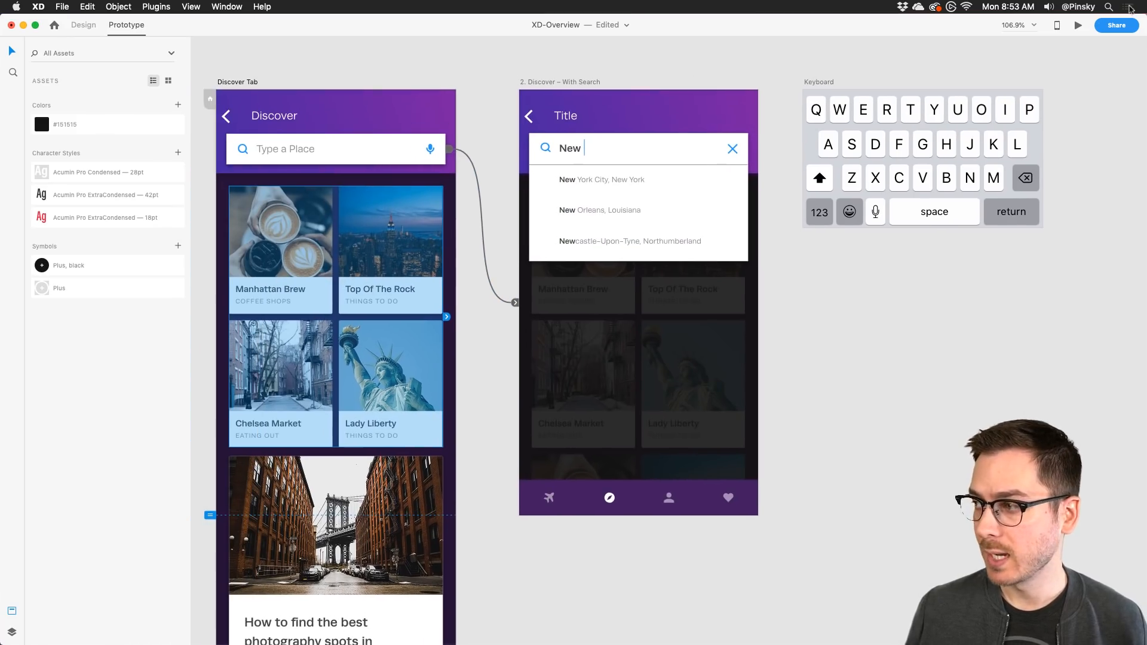
pyautogui.click(1078, 27)
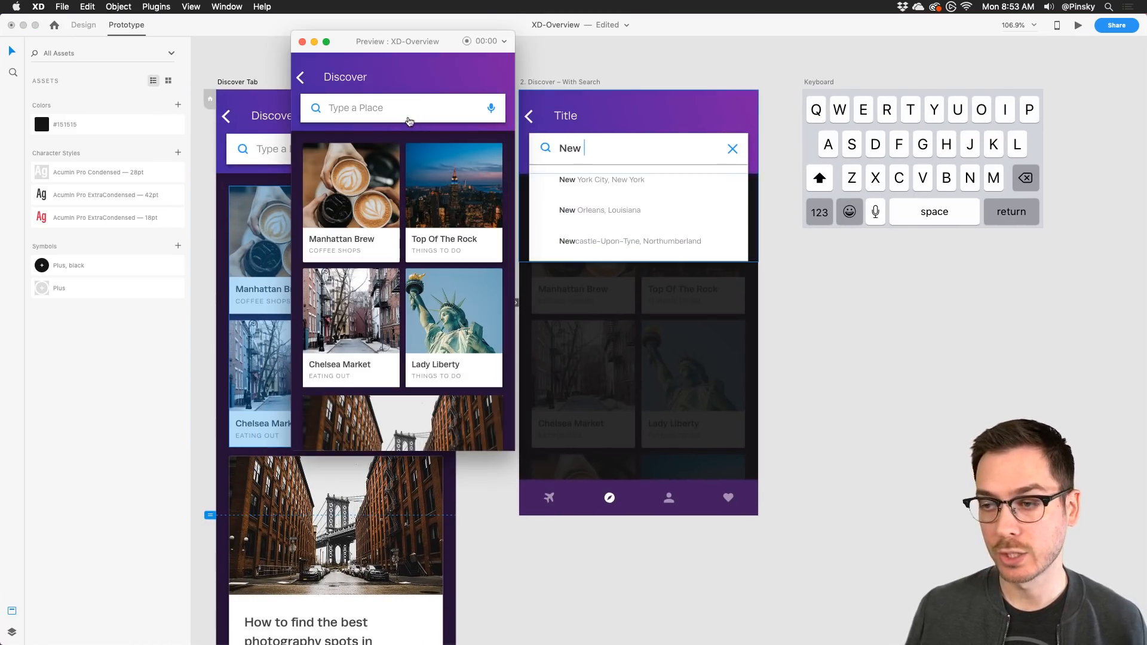
pyautogui.click(409, 119)
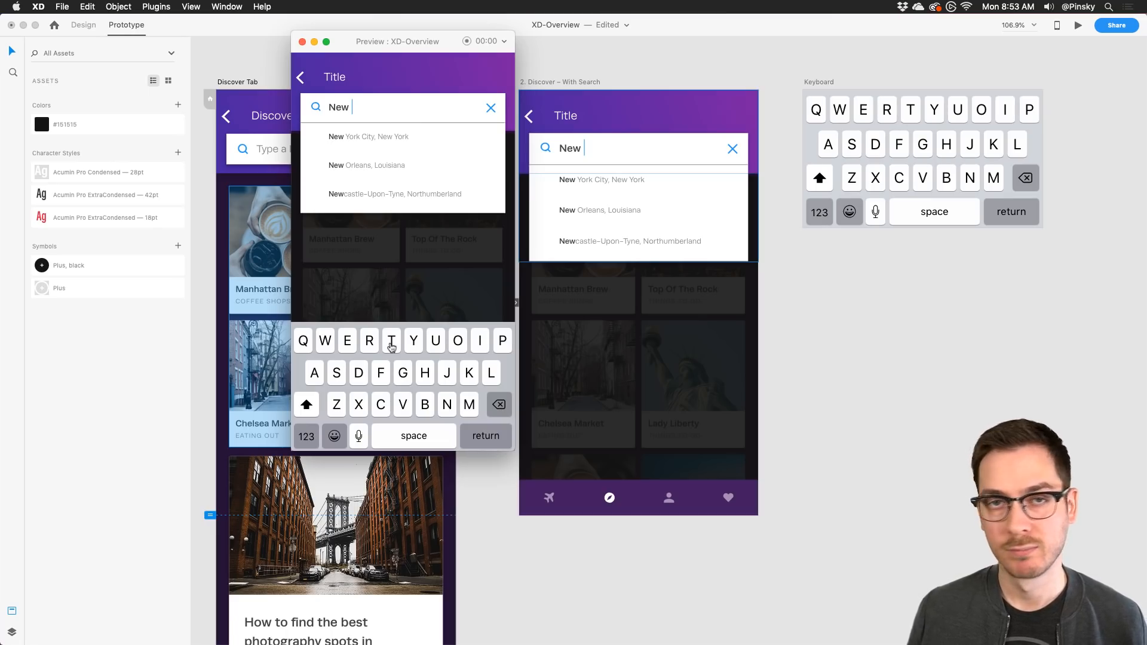
pyautogui.press('super+w')
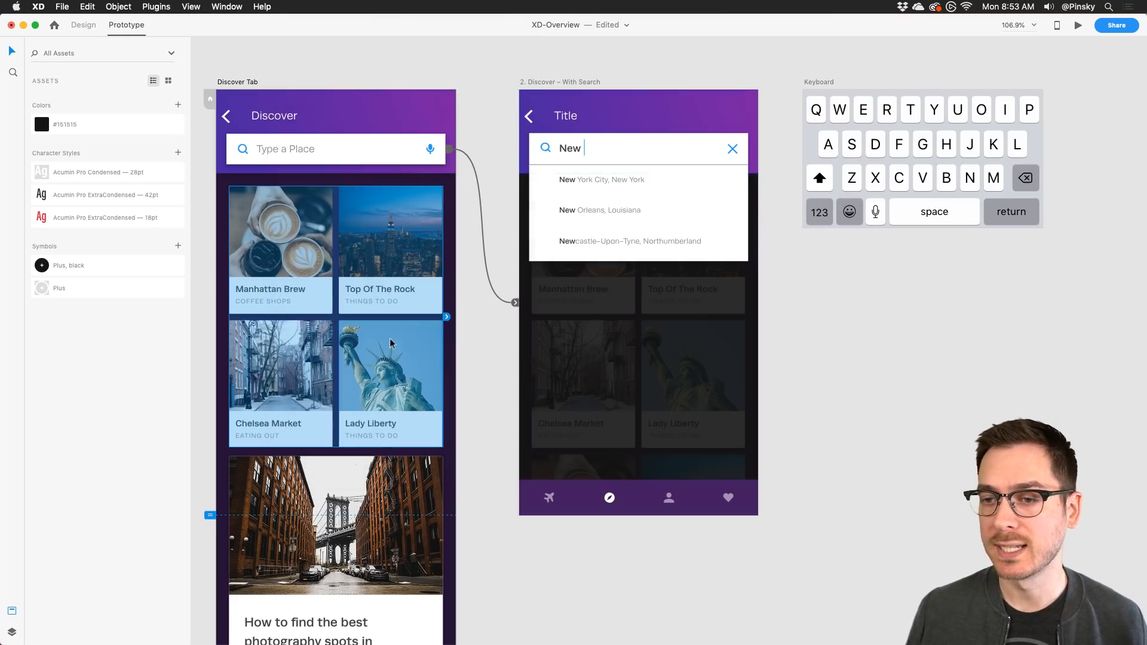
# Step: In the Auto-Animate section, wire the first Recently Edited photo on the Browse artboard to the "Browse – 1" artboard
pyautogui.hscroll(-5, 657, 239)
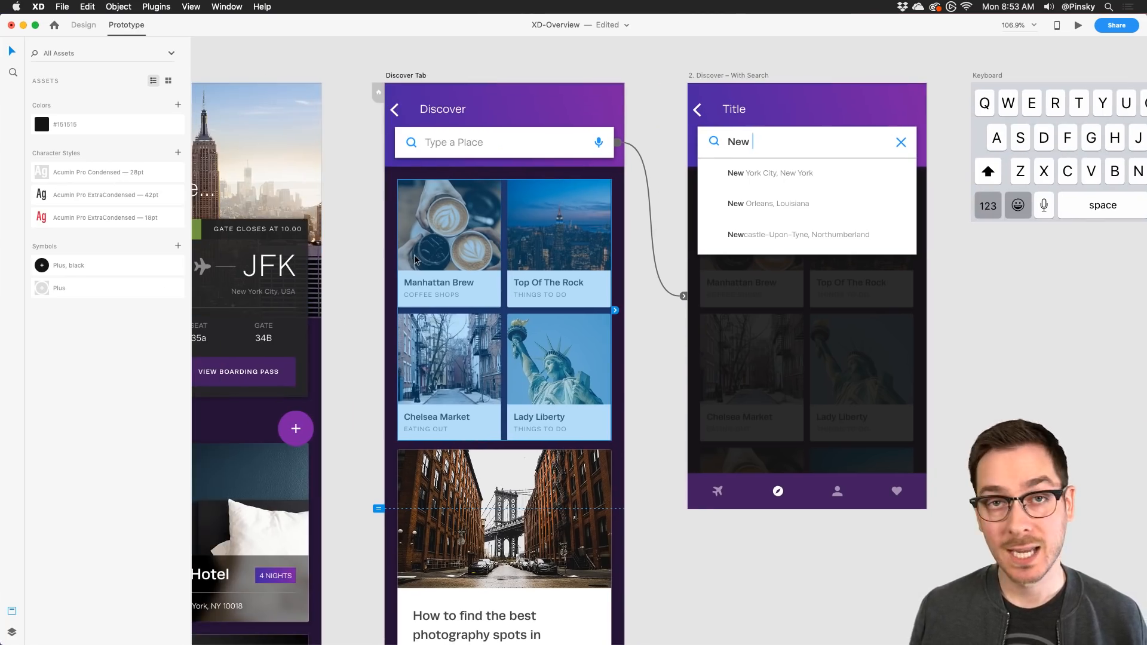
pyautogui.scroll(-5, 414, 260)
pyautogui.moveTo(415, 260); pyautogui.dragTo(467, 44)
pyautogui.moveTo(470, 532); pyautogui.dragTo(459, 111)
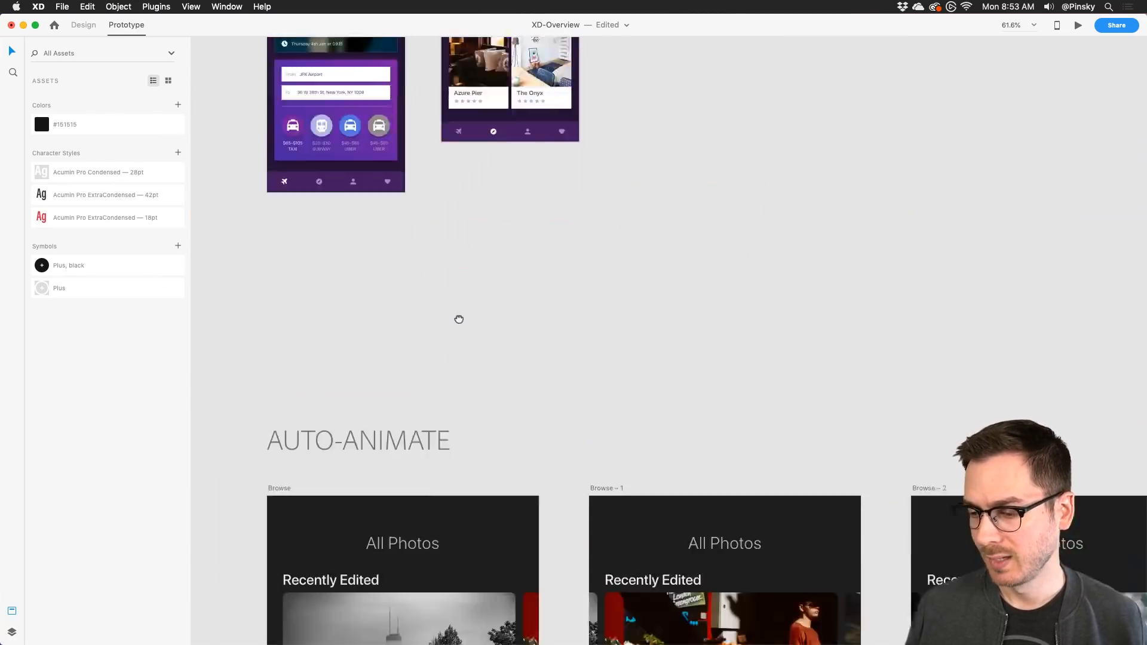
pyautogui.moveTo(469, 595); pyautogui.dragTo(434, 125)
pyautogui.scroll(-4, 468, 325)
pyautogui.moveTo(532, 360); pyautogui.dragTo(477, 317)
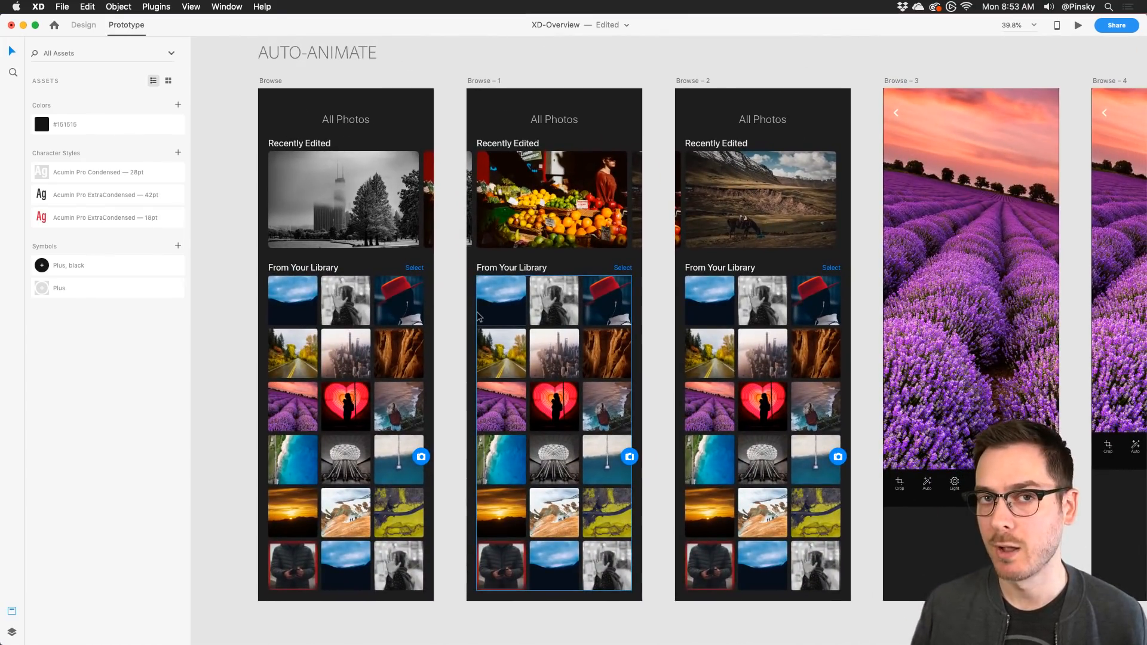
pyautogui.click(308, 165)
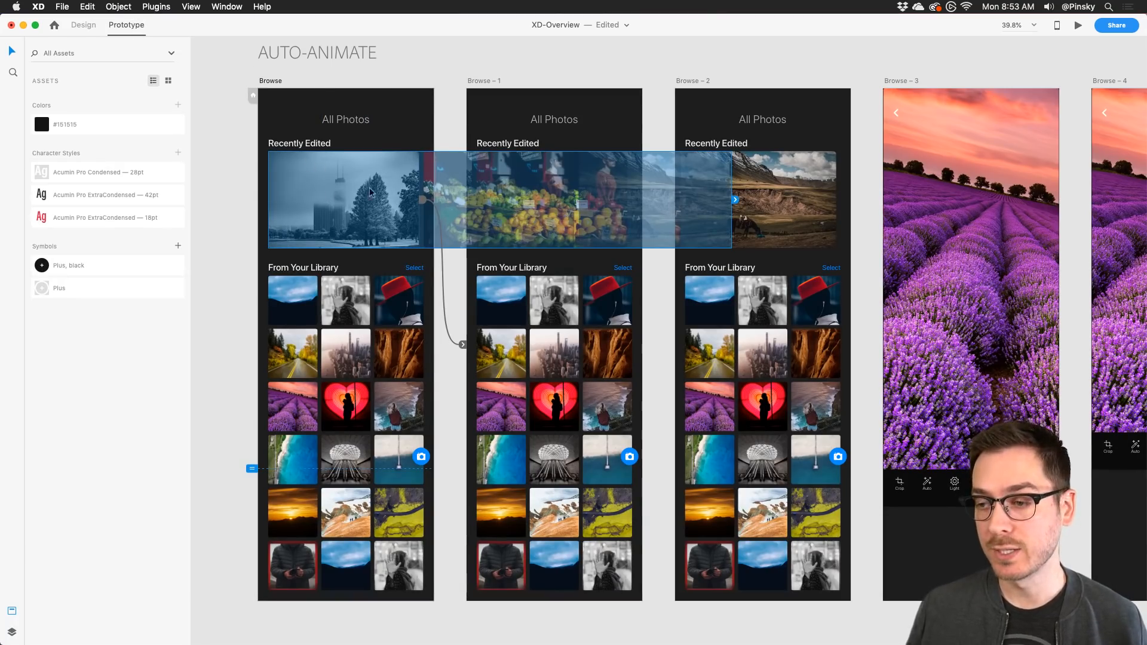
pyautogui.moveTo(462, 345); pyautogui.dragTo(452, 327)
pyautogui.scroll(5, 373, 203)
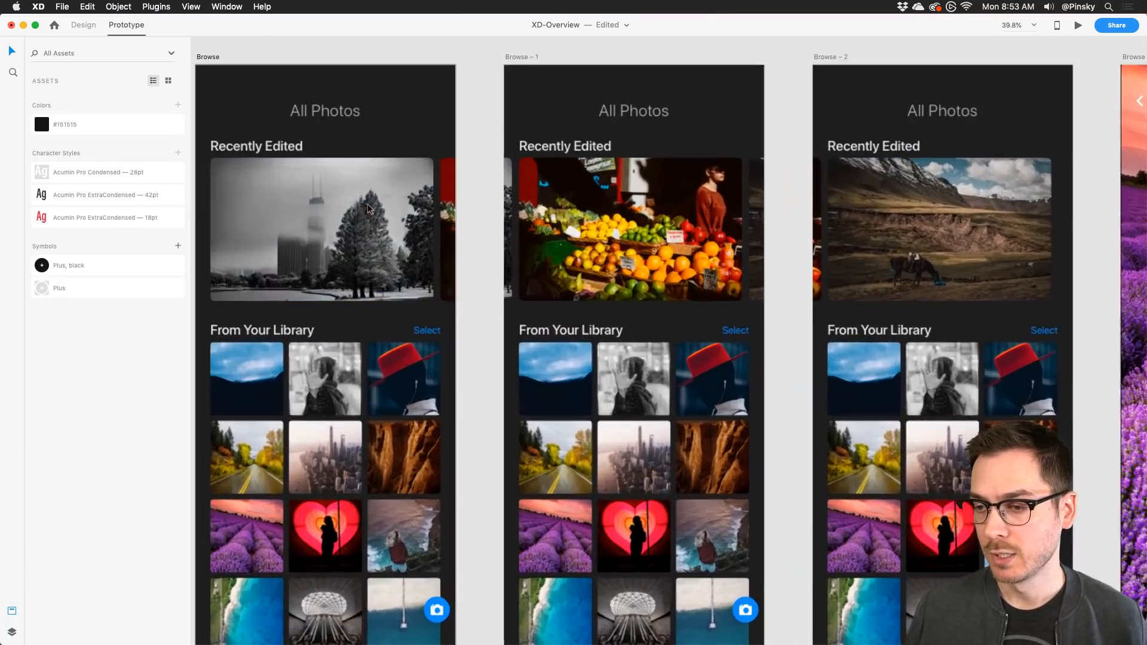
pyautogui.moveTo(332, 203); pyautogui.dragTo(384, 212)
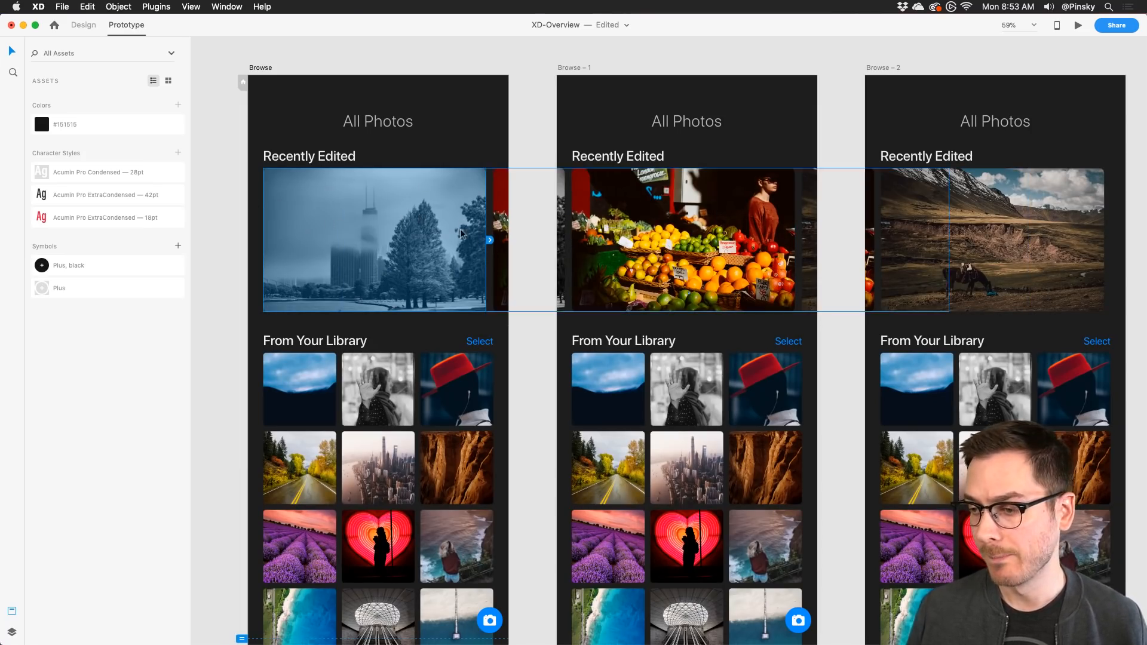
pyautogui.moveTo(490, 238); pyautogui.dragTo(652, 172)
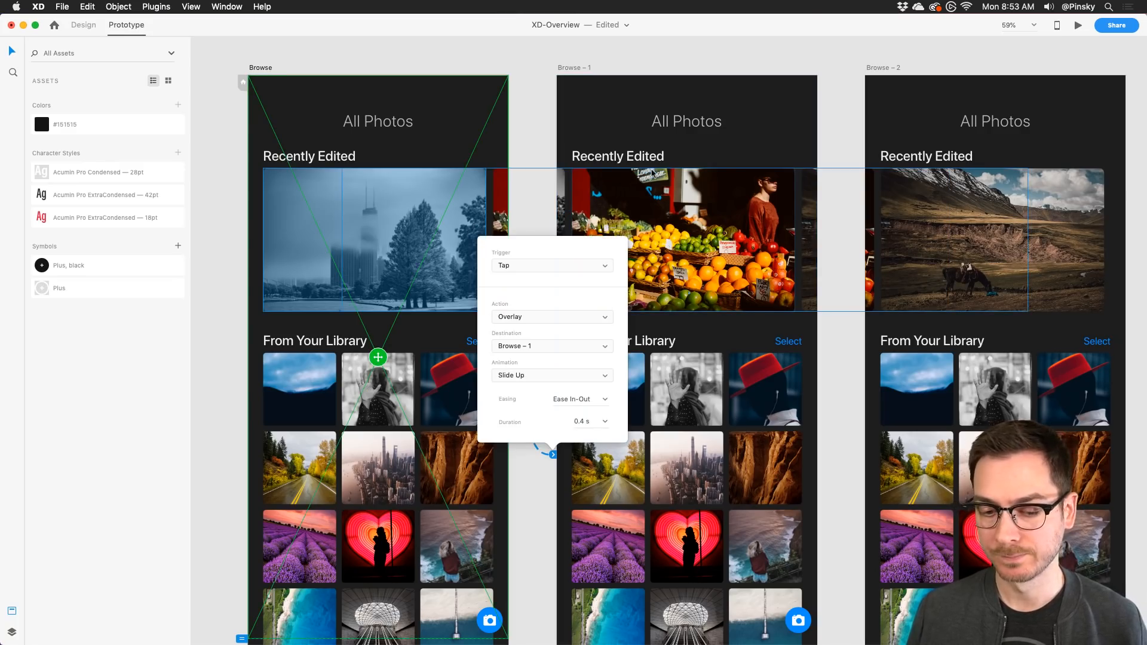
# Step: Give the photo's link to "Browse – 1" a Drag trigger with the Auto-Animate action
pyautogui.click(589, 269)
pyautogui.click(538, 276)
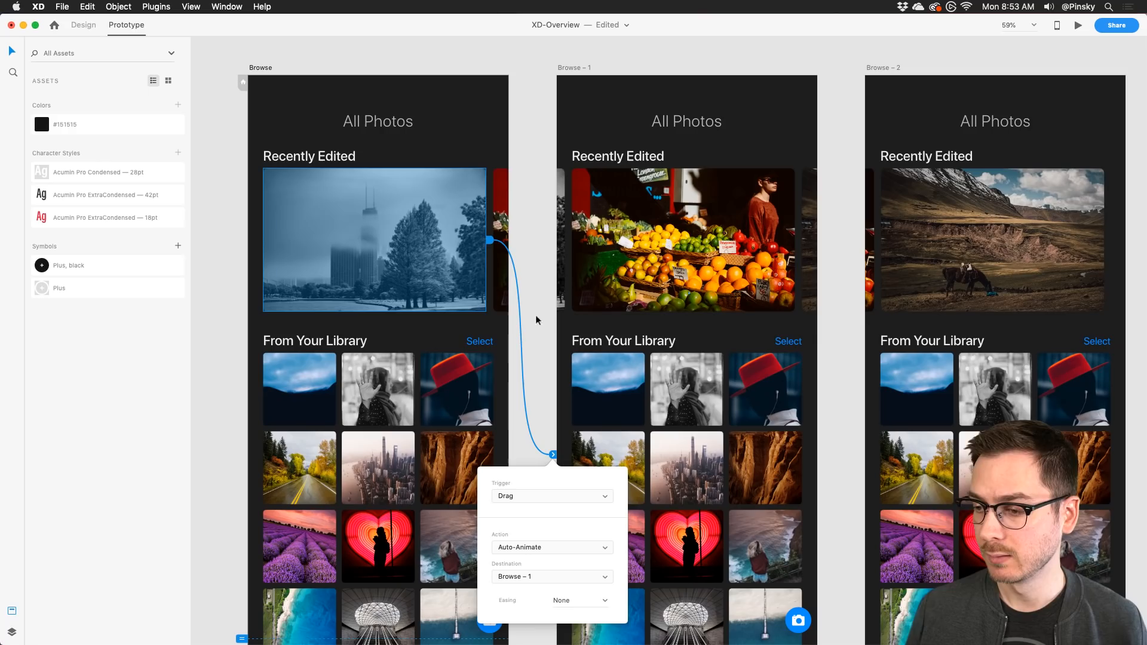
pyautogui.click(530, 546)
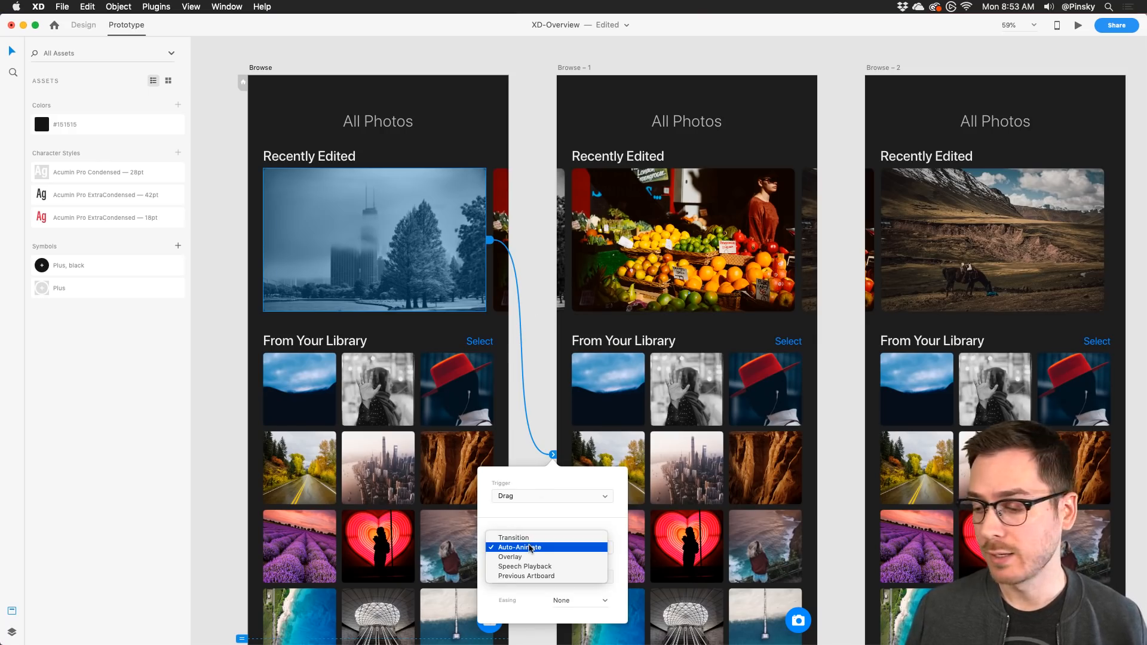
pyautogui.click(529, 548)
# Step: Preview the Browse artboard and swipe through the Recently Edited photos to test the drag animation
pyautogui.click(1078, 25)
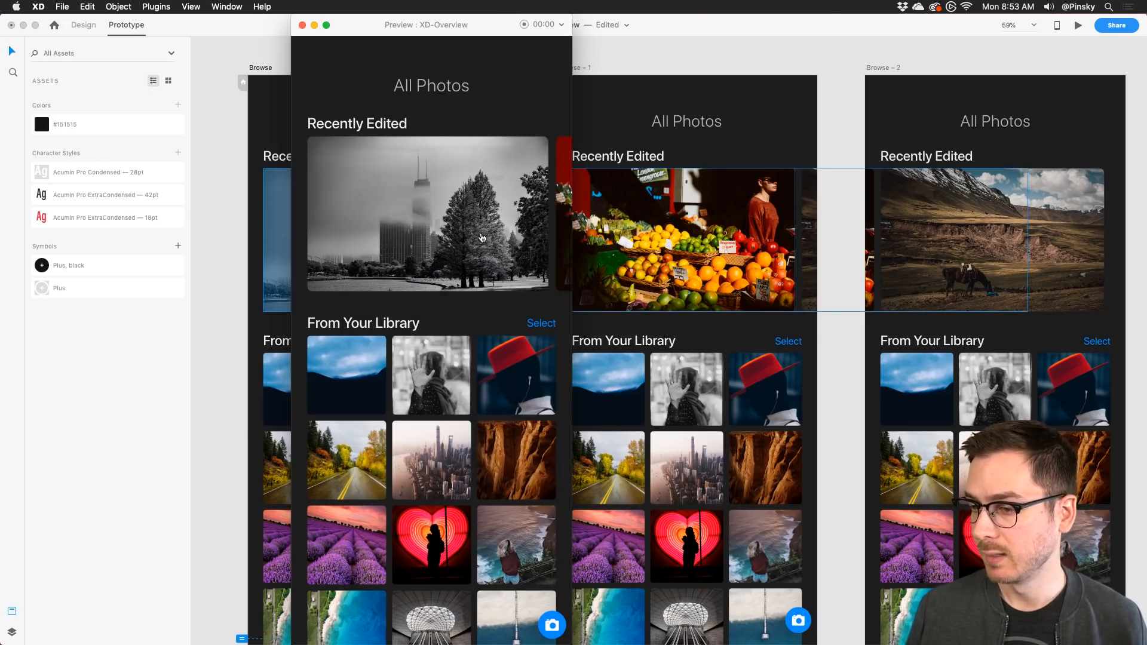
pyautogui.moveTo(488, 233); pyautogui.dragTo(306, 219)
pyautogui.moveTo(512, 213); pyautogui.dragTo(335, 193)
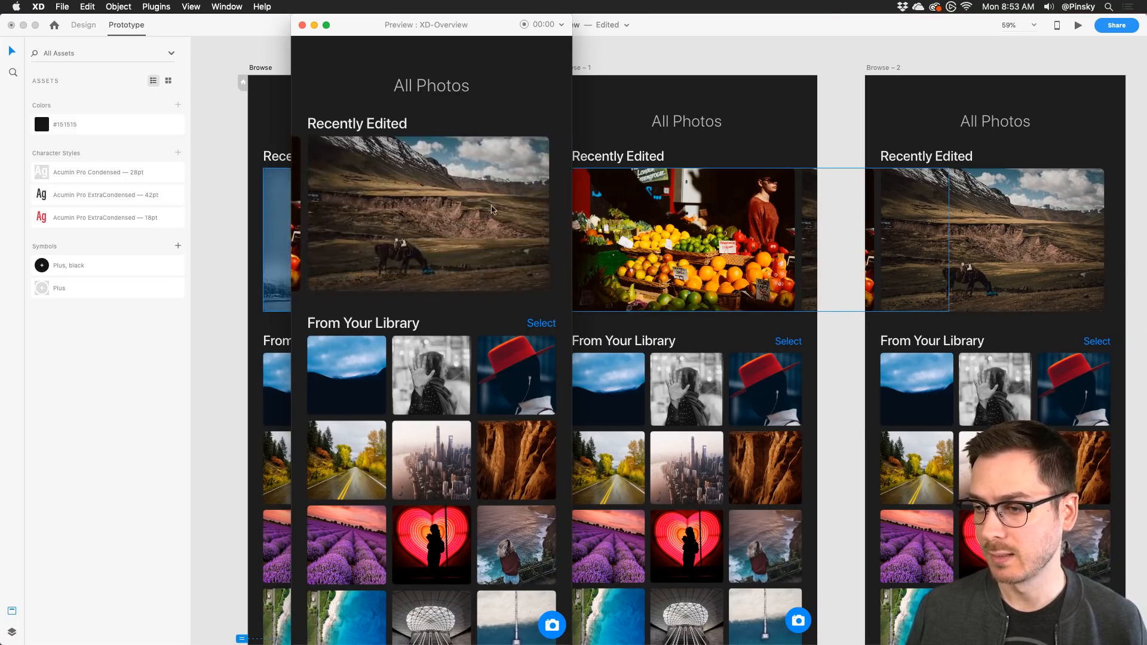
pyautogui.press('super+w')
# Step: Wire the lavender field thumbnail on "Browse – 2" to the "Browse – 3" artboard with a Tap trigger
pyautogui.click(836, 386)
pyautogui.moveTo(853, 425); pyautogui.dragTo(643, 156)
pyautogui.moveTo(699, 287); pyautogui.dragTo(622, 319)
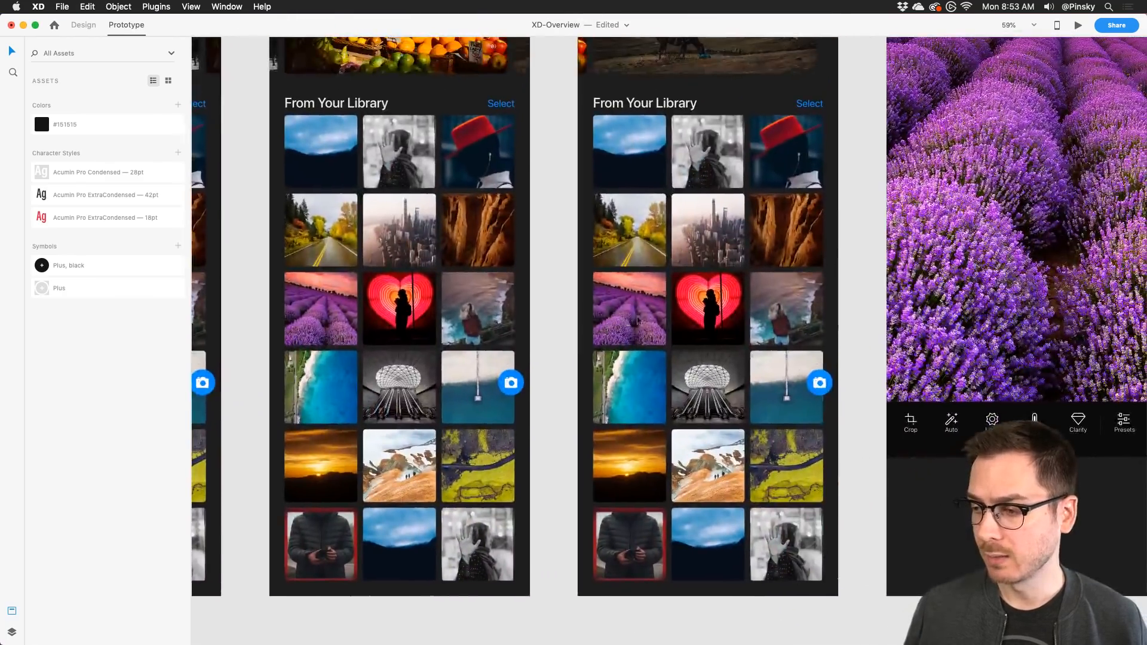
pyautogui.click(621, 319)
pyautogui.moveTo(865, 277); pyautogui.dragTo(586, 300)
pyautogui.doubleClick(366, 328)
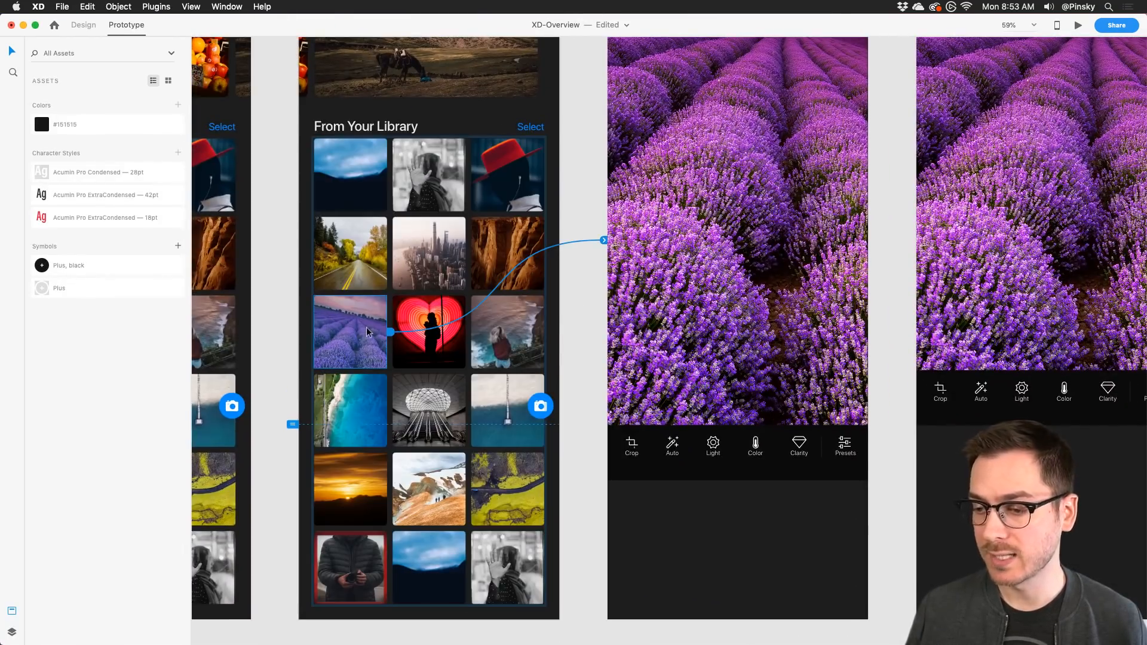
pyautogui.moveTo(392, 331); pyautogui.dragTo(639, 245)
pyautogui.click(588, 82)
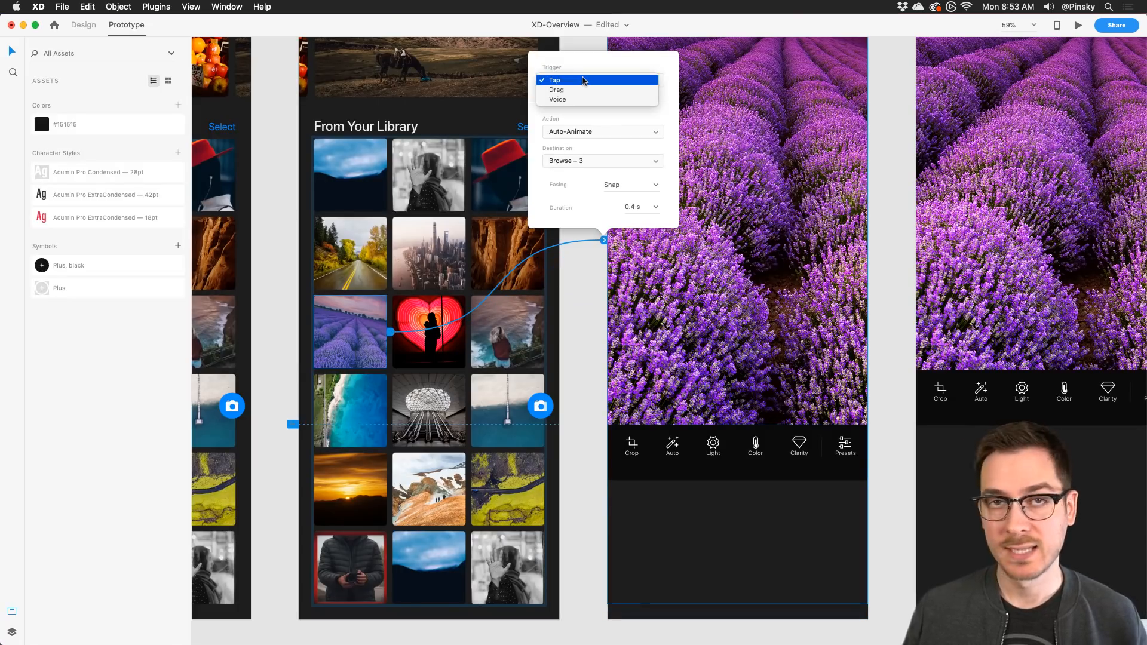
pyautogui.click(583, 80)
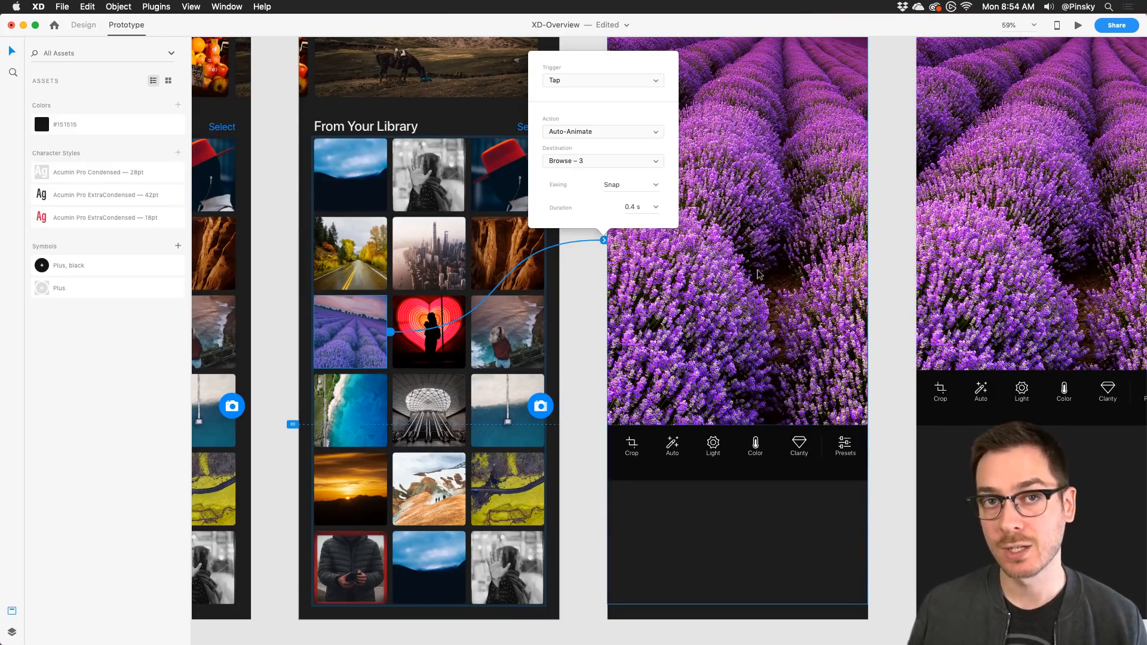
pyautogui.click(343, 324)
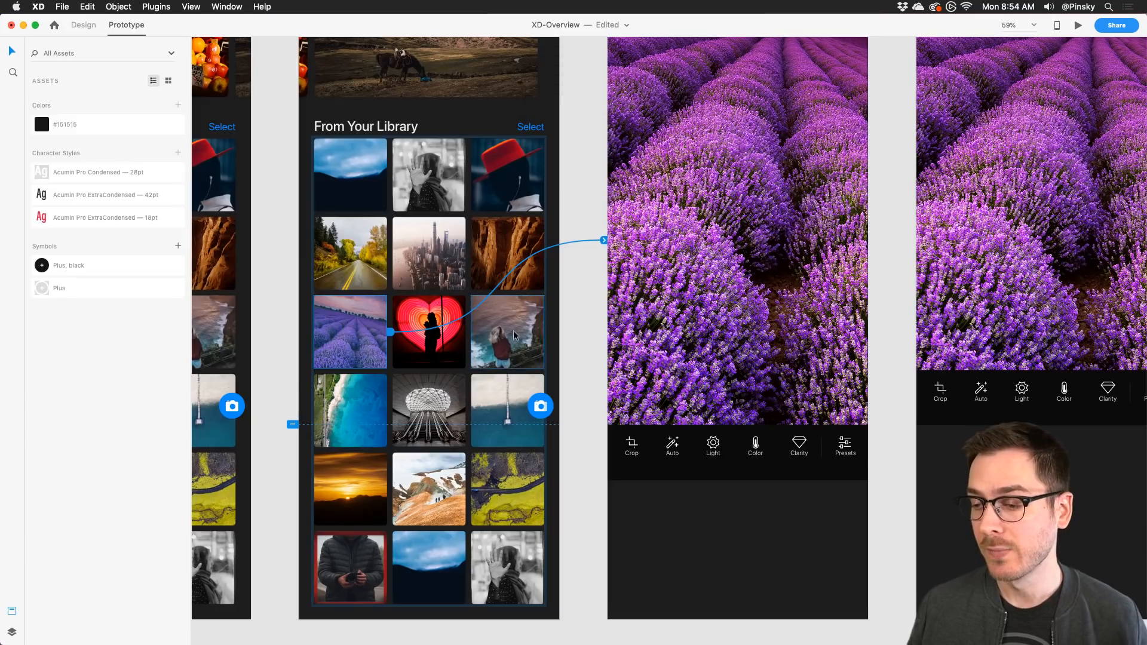
# Step: Preview "Browse – 2" and test the lavender thumbnail's Auto-Animate expansion to the full photo
pyautogui.moveTo(732, 226); pyautogui.dragTo(728, 234)
pyautogui.scroll(3, 728, 234)
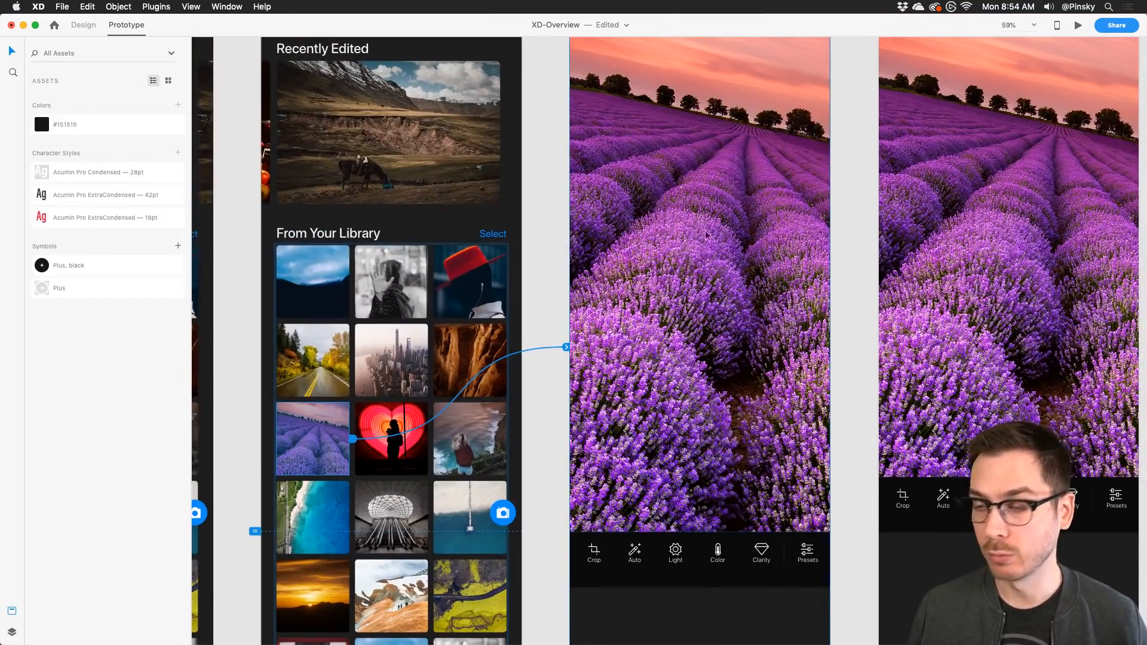
pyautogui.scroll(-3, 696, 311)
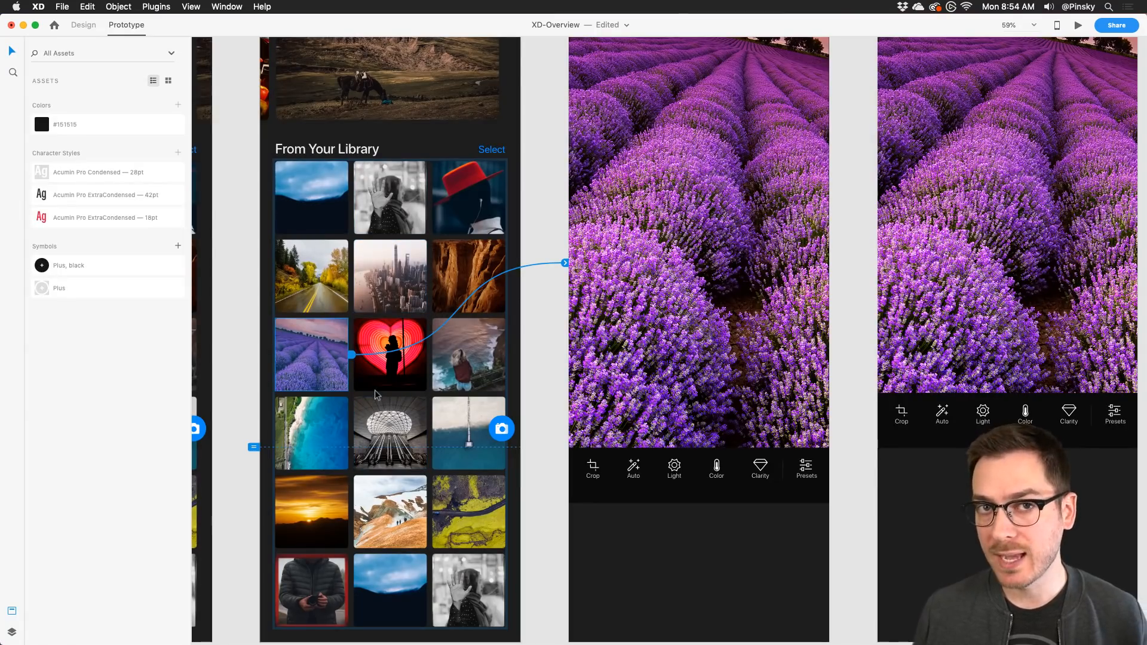
pyautogui.click(1079, 24)
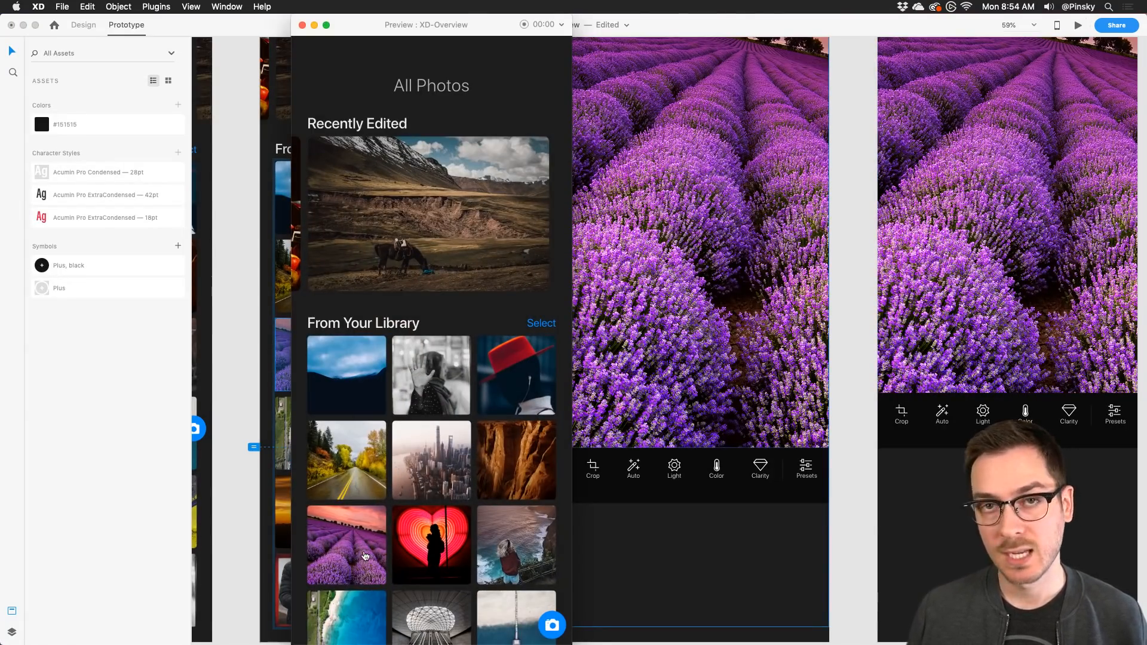
pyautogui.click(366, 557)
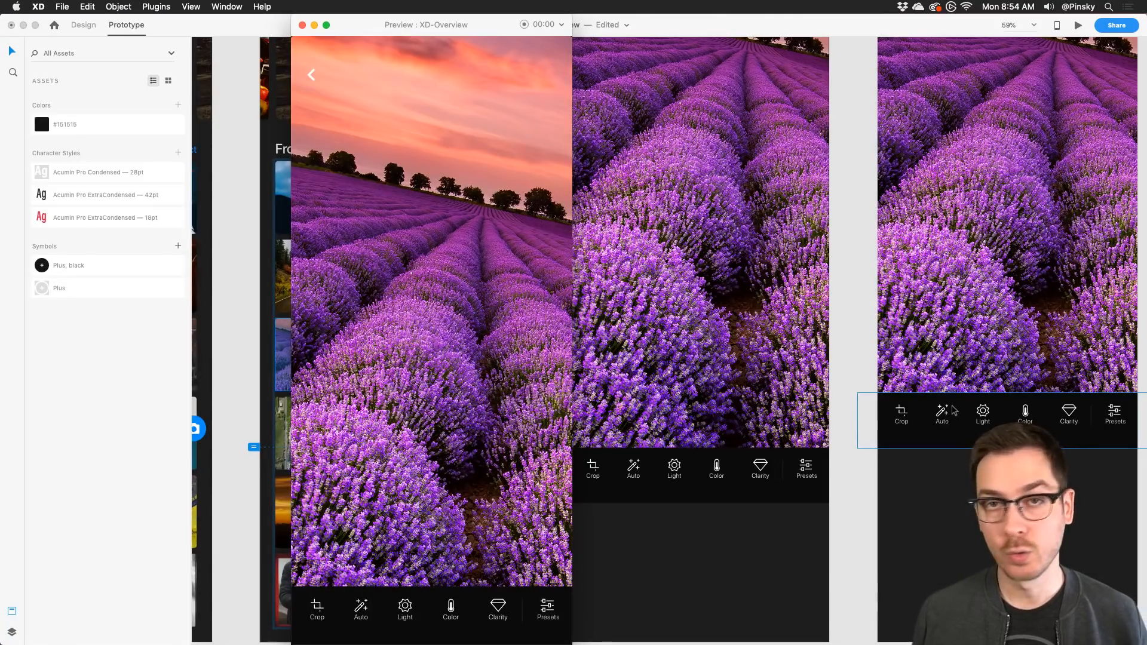
pyautogui.press('super+w')
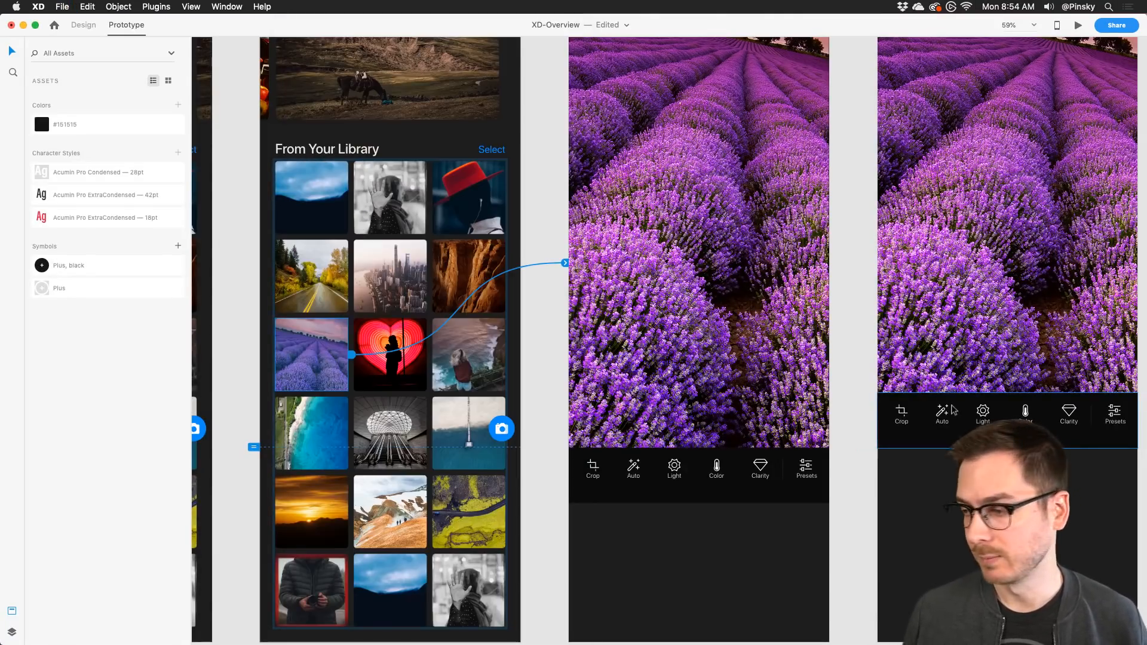
# Step: Wire the Crop icon in the toolbar of the "Browse – 4" artboard to the Uncropped artboard
pyautogui.scroll(-5, 902, 368)
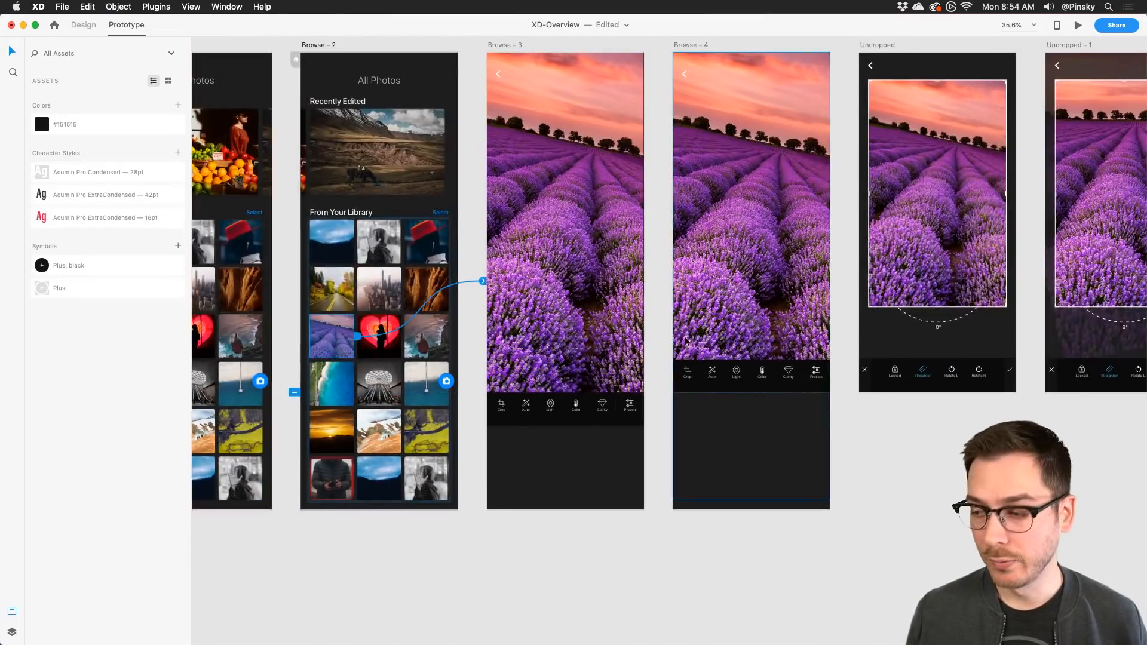
pyautogui.moveTo(685, 345); pyautogui.dragTo(414, 379)
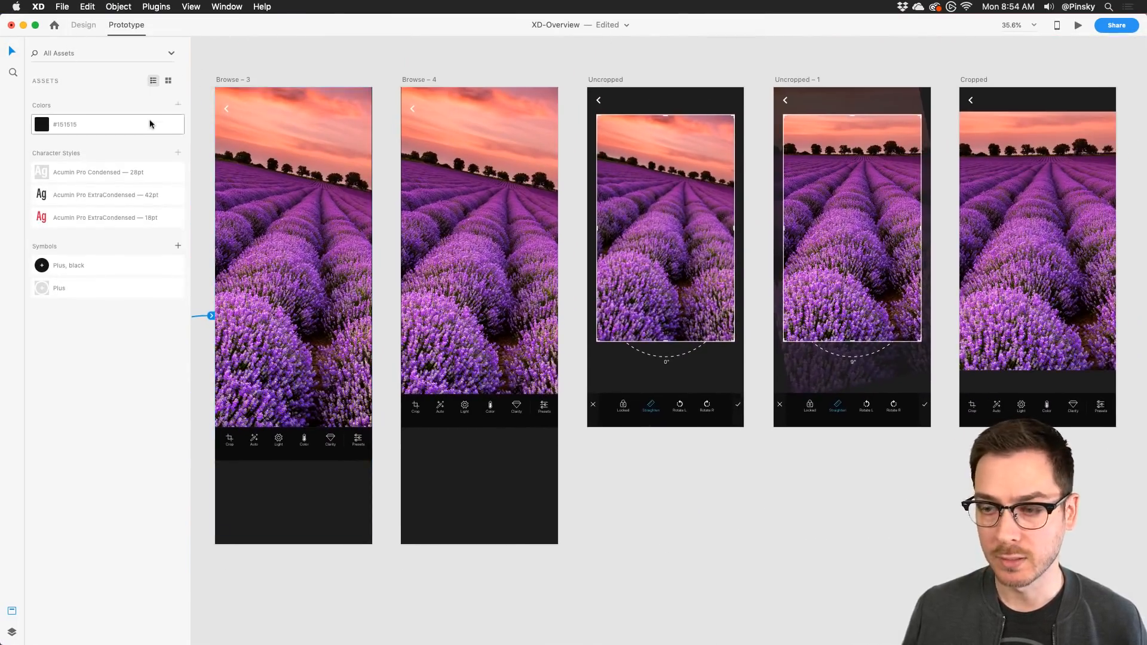
pyautogui.click(418, 406)
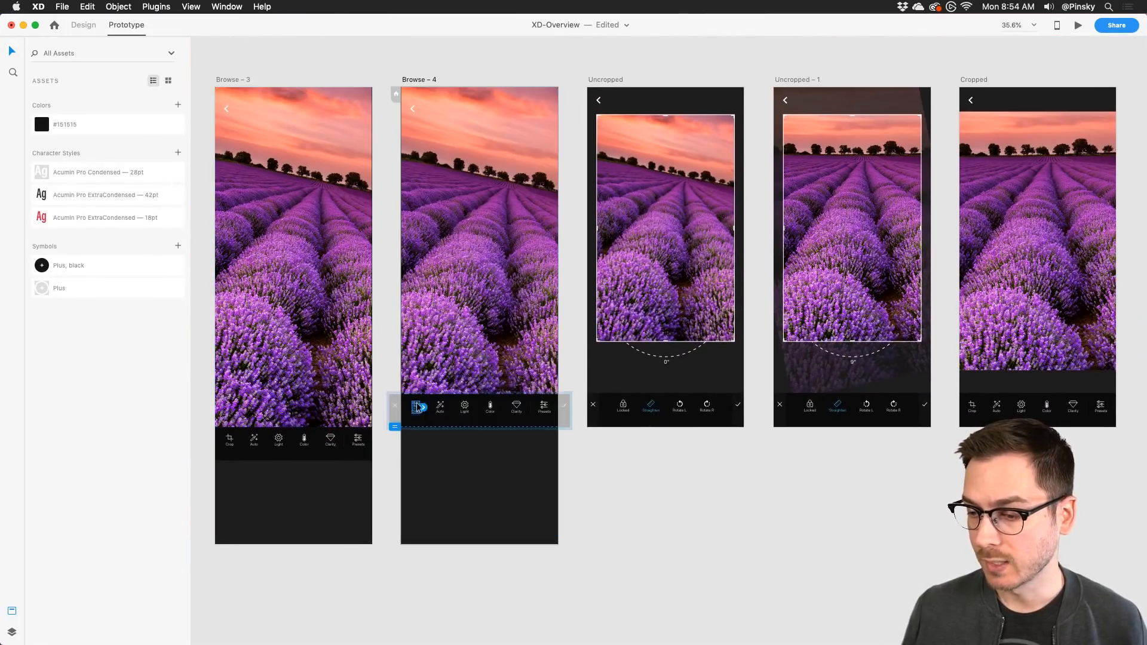
pyautogui.moveTo(423, 409); pyautogui.dragTo(605, 287)
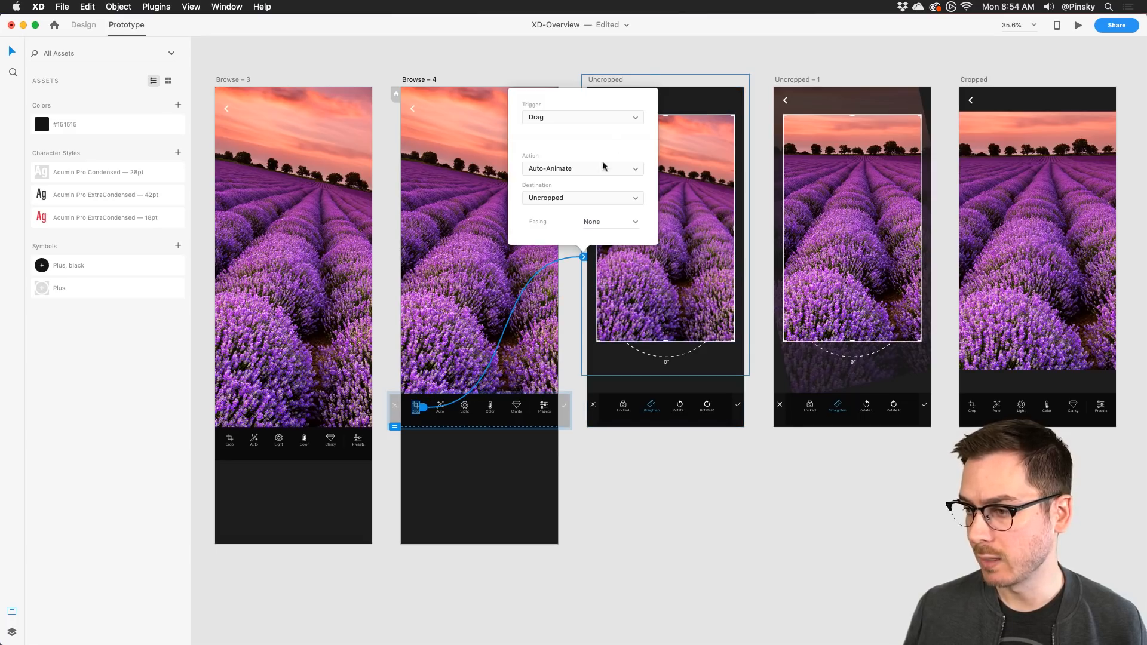
# Step: Set the Crop icon link's trigger to Tap and its easing to Snap
pyautogui.click(570, 116)
pyautogui.click(537, 106)
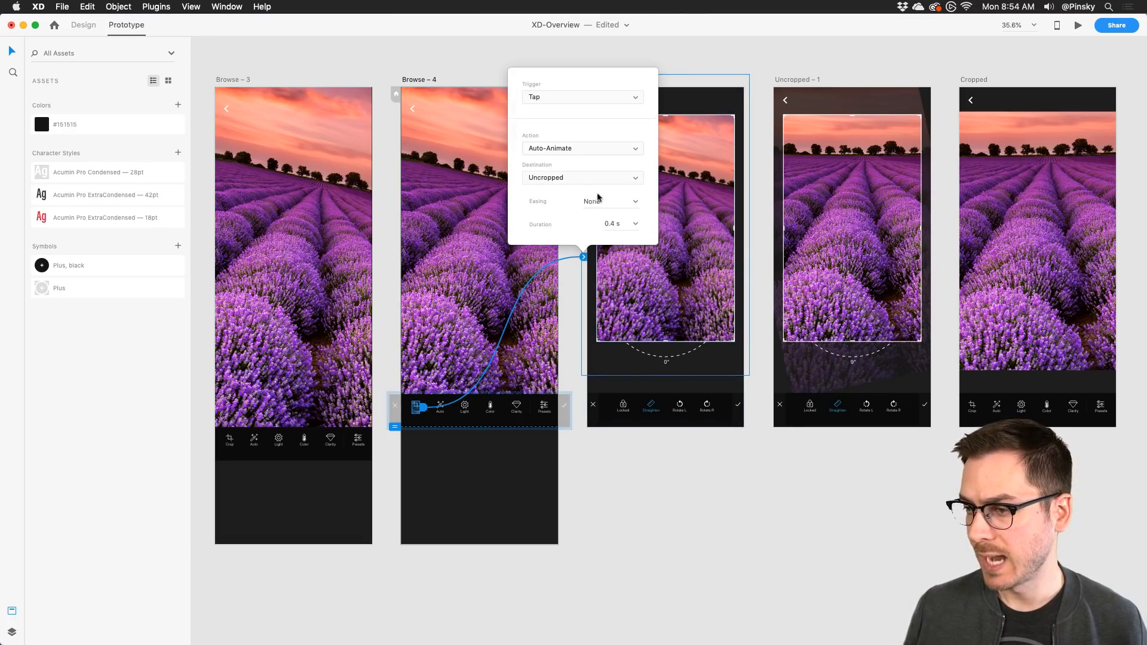
pyautogui.click(636, 203)
pyautogui.click(603, 256)
pyautogui.click(633, 224)
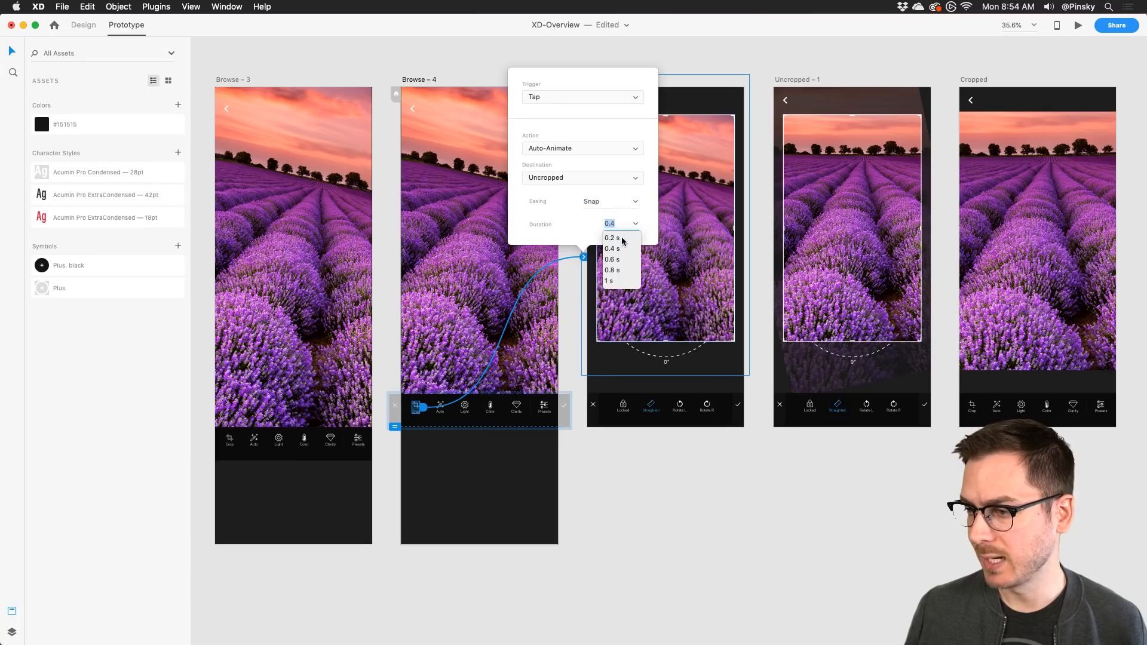
pyautogui.click(613, 227)
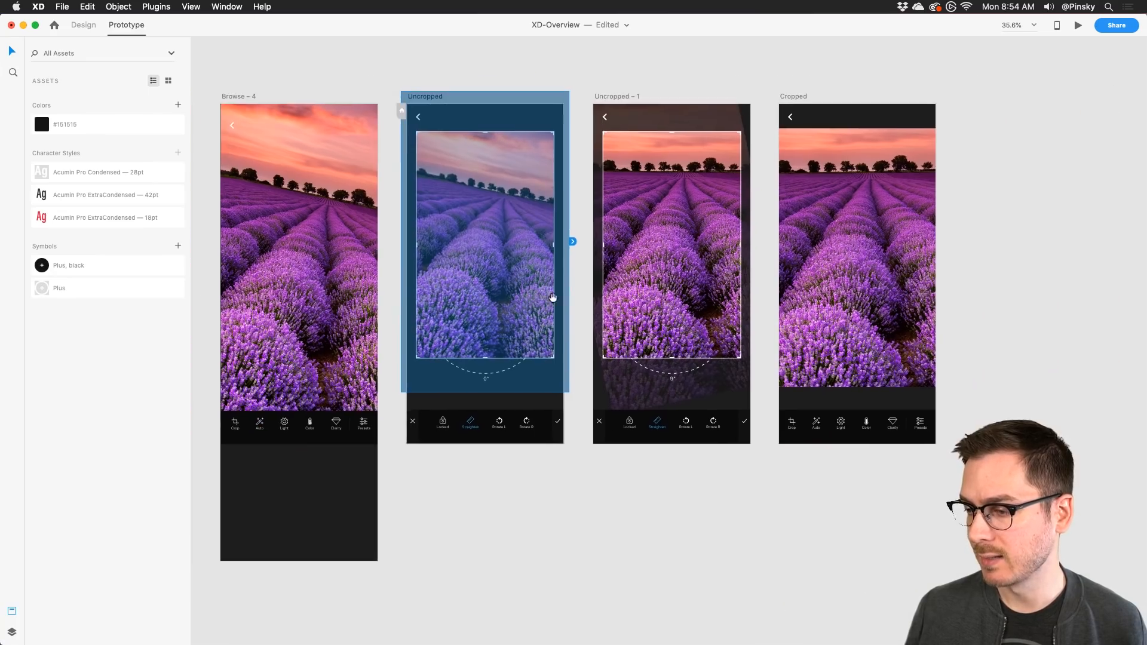
# Step: Wire the straighten dial group on the Uncropped artboard to "Uncropped – 1" with a Drag trigger
pyautogui.scroll(5, 512, 385)
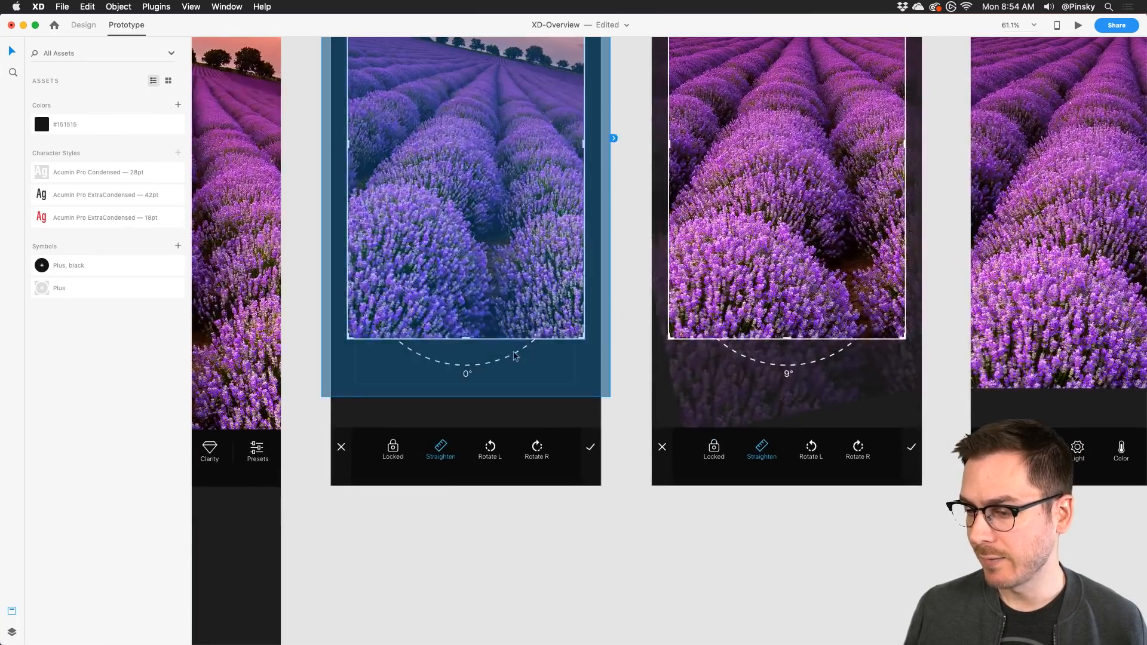
pyautogui.click(518, 354)
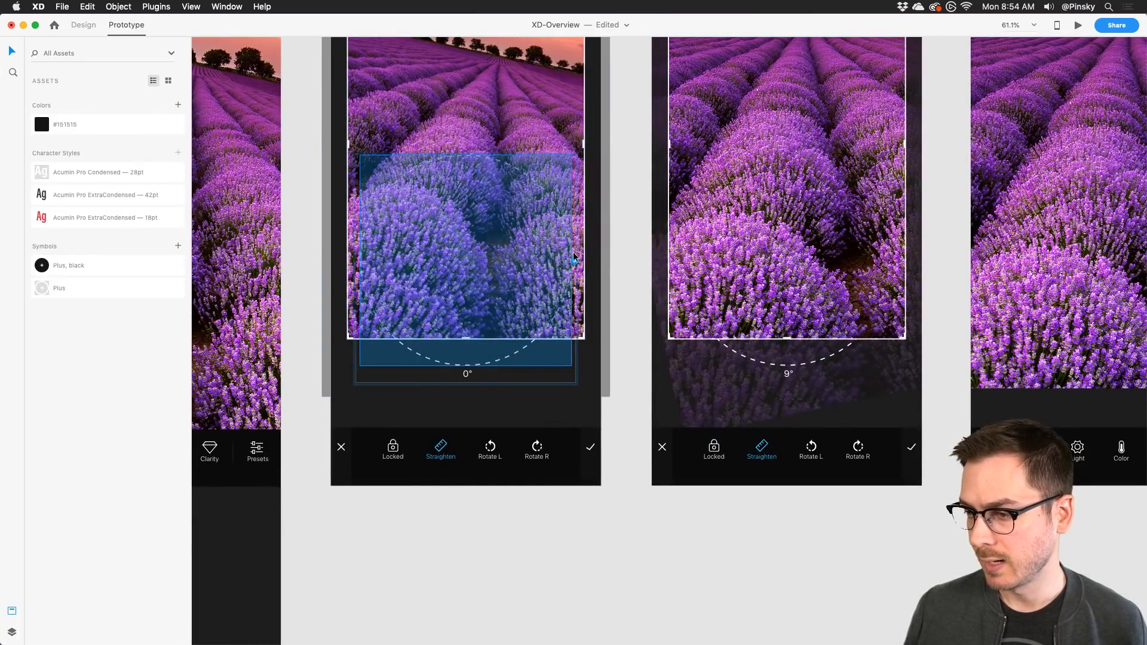
pyautogui.moveTo(574, 260); pyautogui.dragTo(699, 221)
pyautogui.click(670, 236)
pyautogui.click(659, 246)
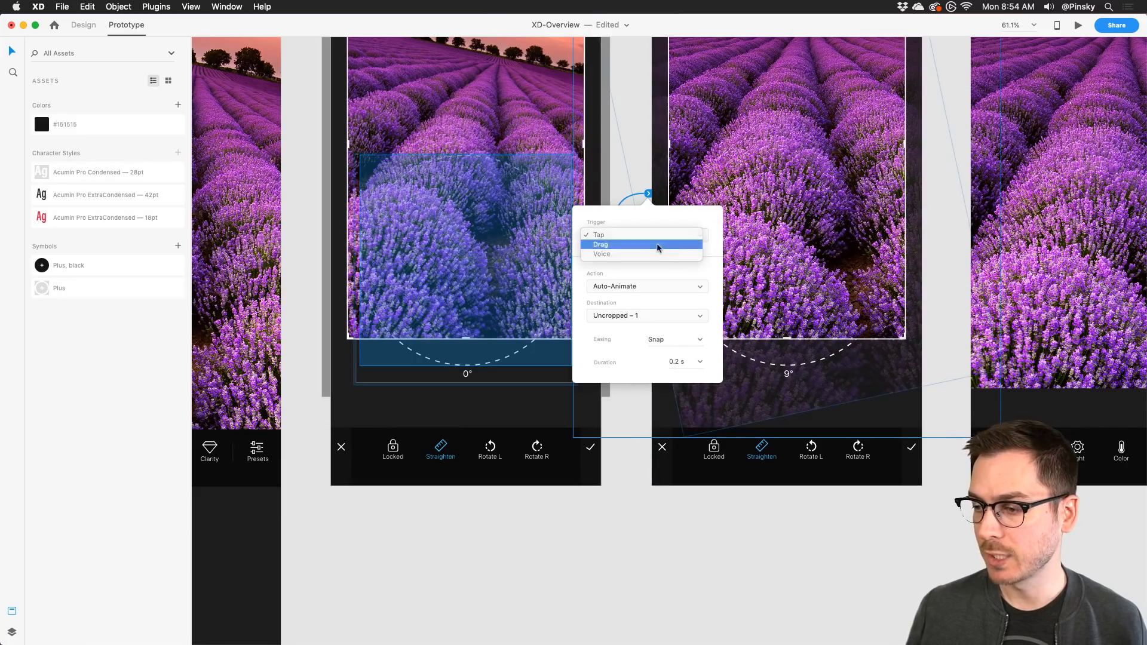
# Step: Preview "Browse – 4", test the Crop transition and the straighten dial's drag interaction, and close the preview
pyautogui.click(254, 251)
pyautogui.click(1076, 27)
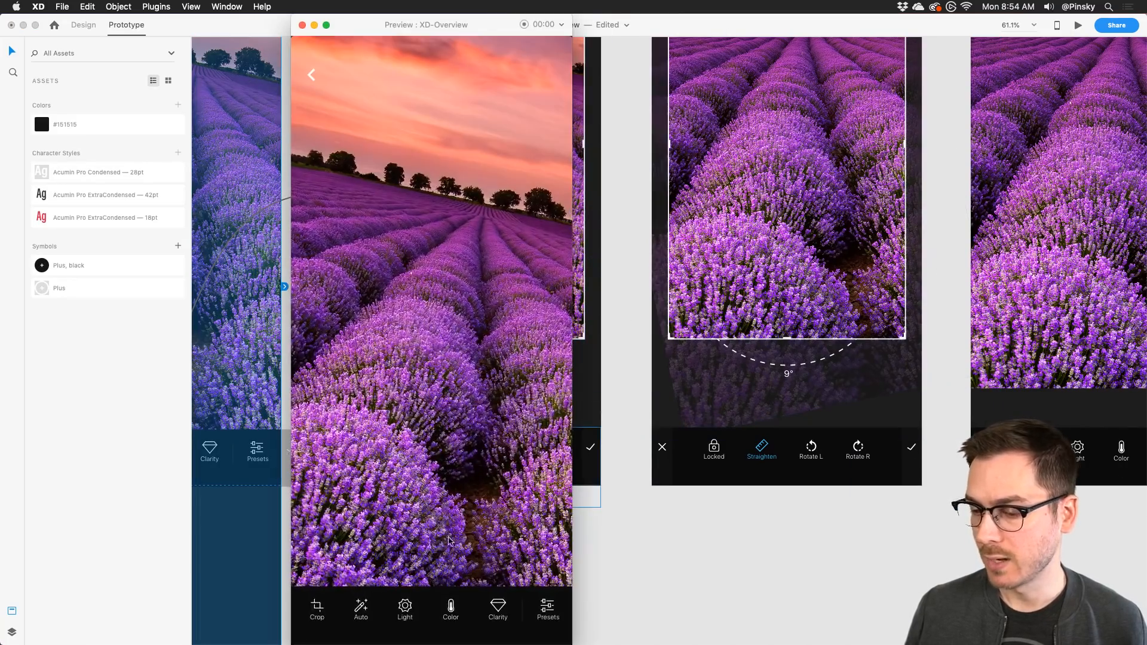
pyautogui.click(315, 607)
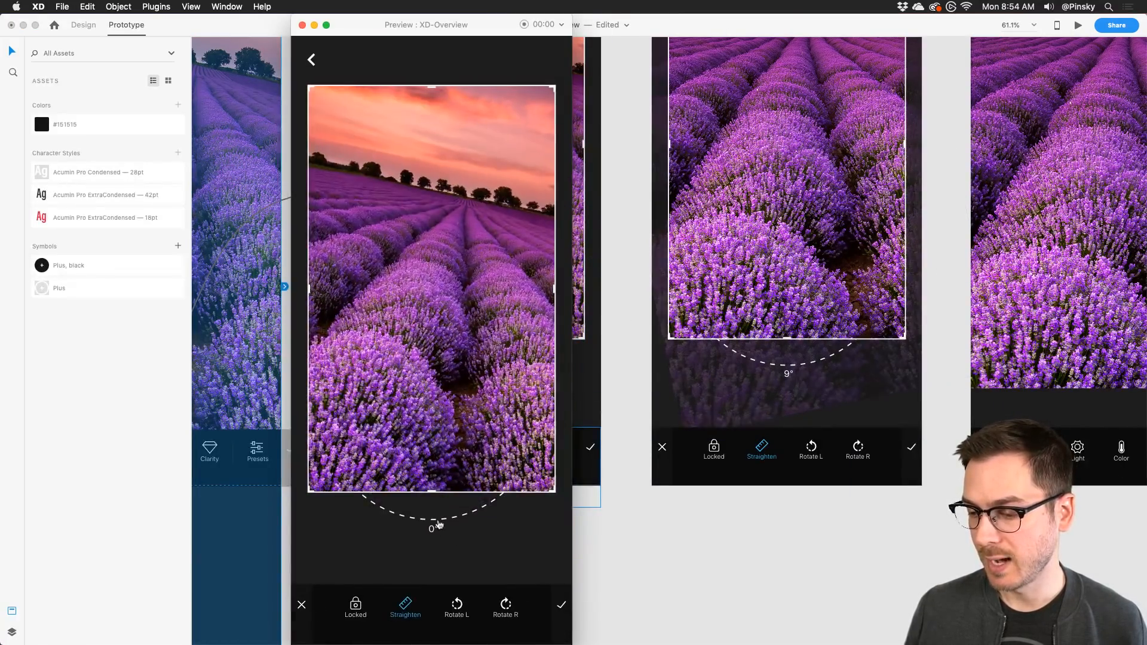
pyautogui.moveTo(439, 525); pyautogui.dragTo(405, 464)
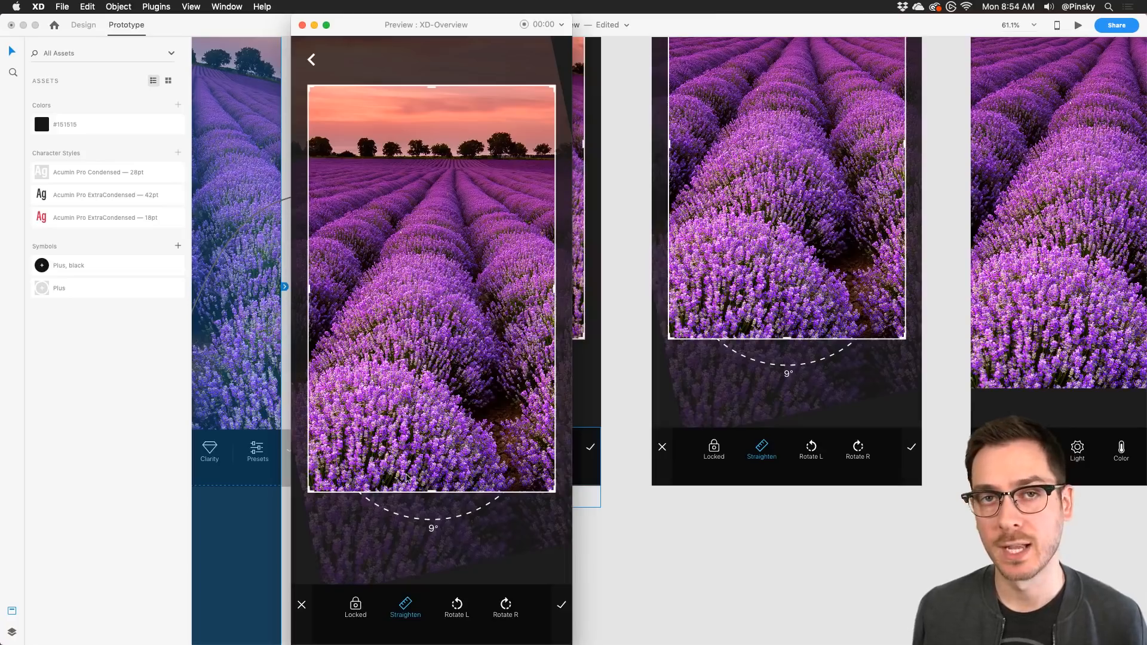
pyautogui.press('super+w')
# Step: Locate the VOICE section's artboards below the photo app artboards
pyautogui.scroll(-10, 474, 442)
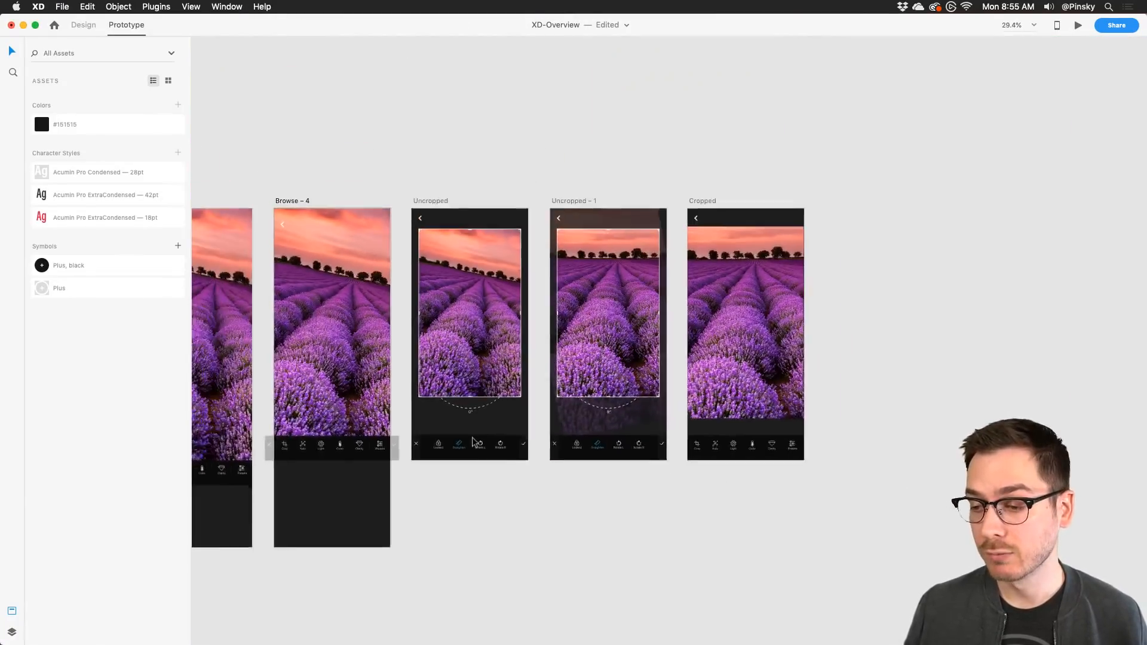
pyautogui.moveTo(440, 554); pyautogui.dragTo(695, 249)
pyautogui.moveTo(579, 349); pyautogui.dragTo(853, 275)
pyautogui.moveTo(541, 263); pyautogui.dragTo(493, 271)
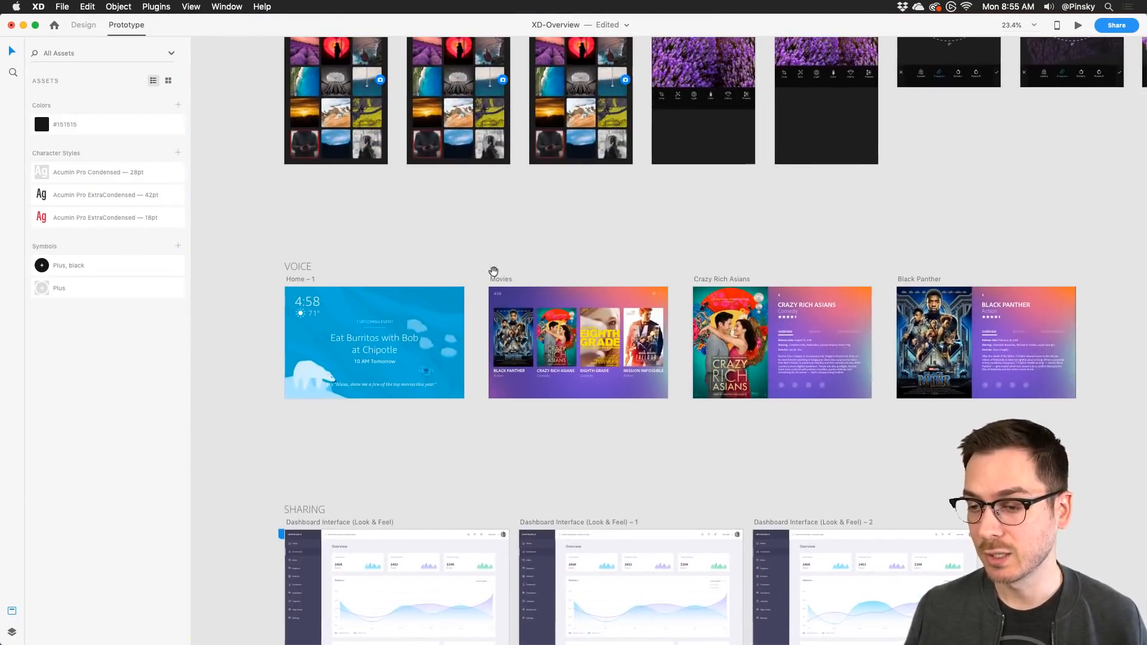
pyautogui.scroll(-5, 398, 281)
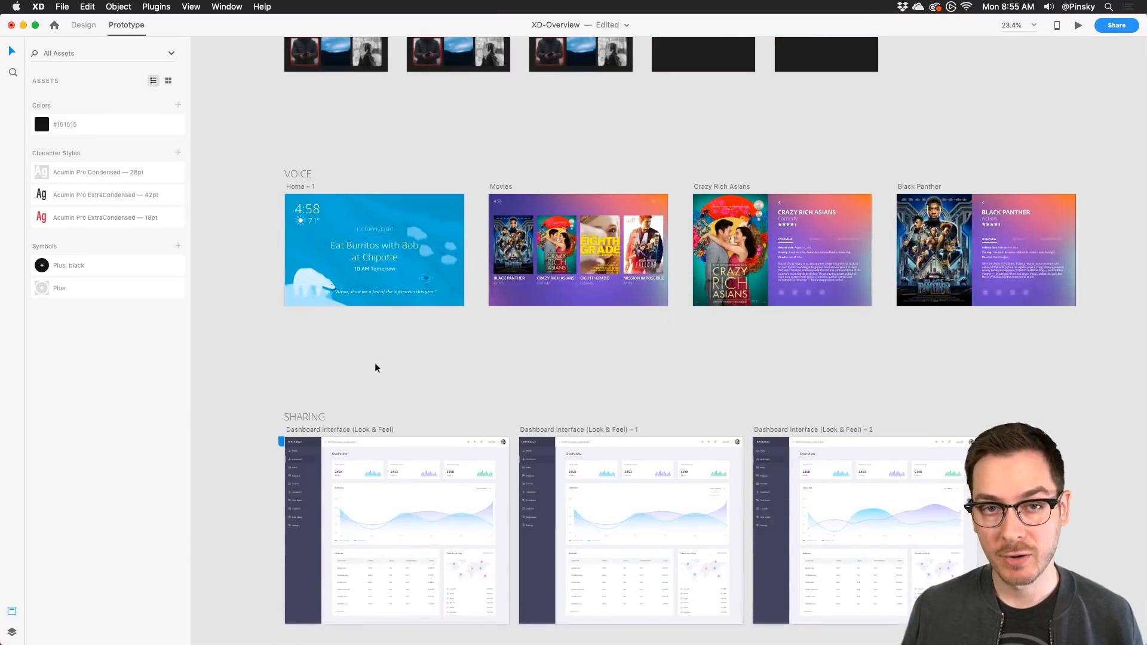
pyautogui.scroll(4, 374, 364)
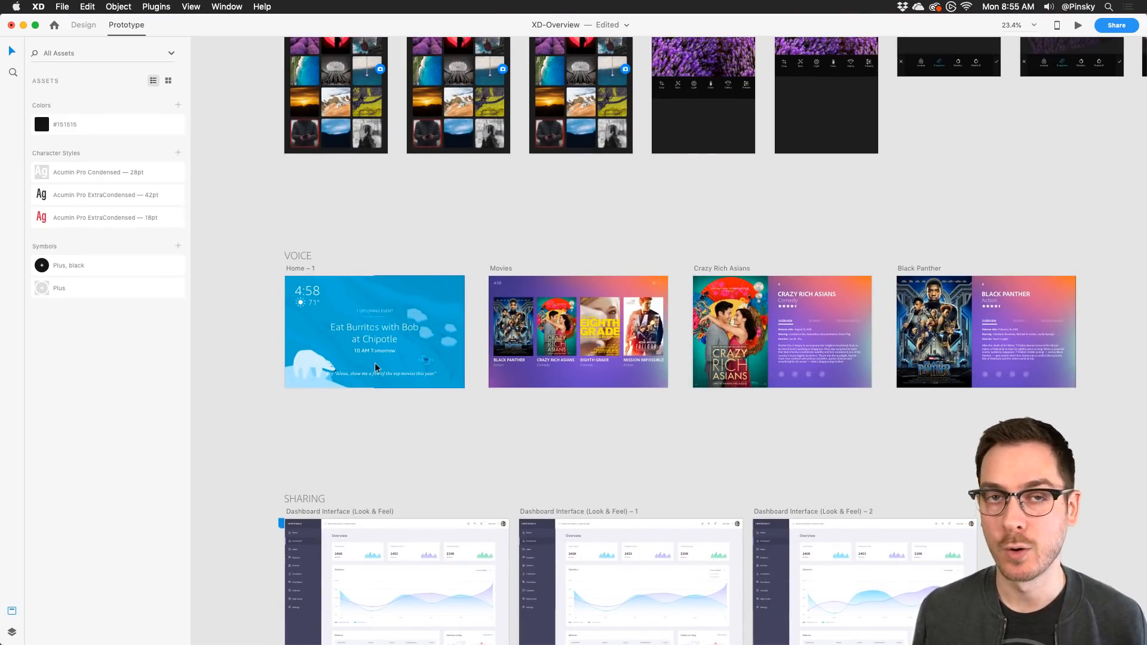